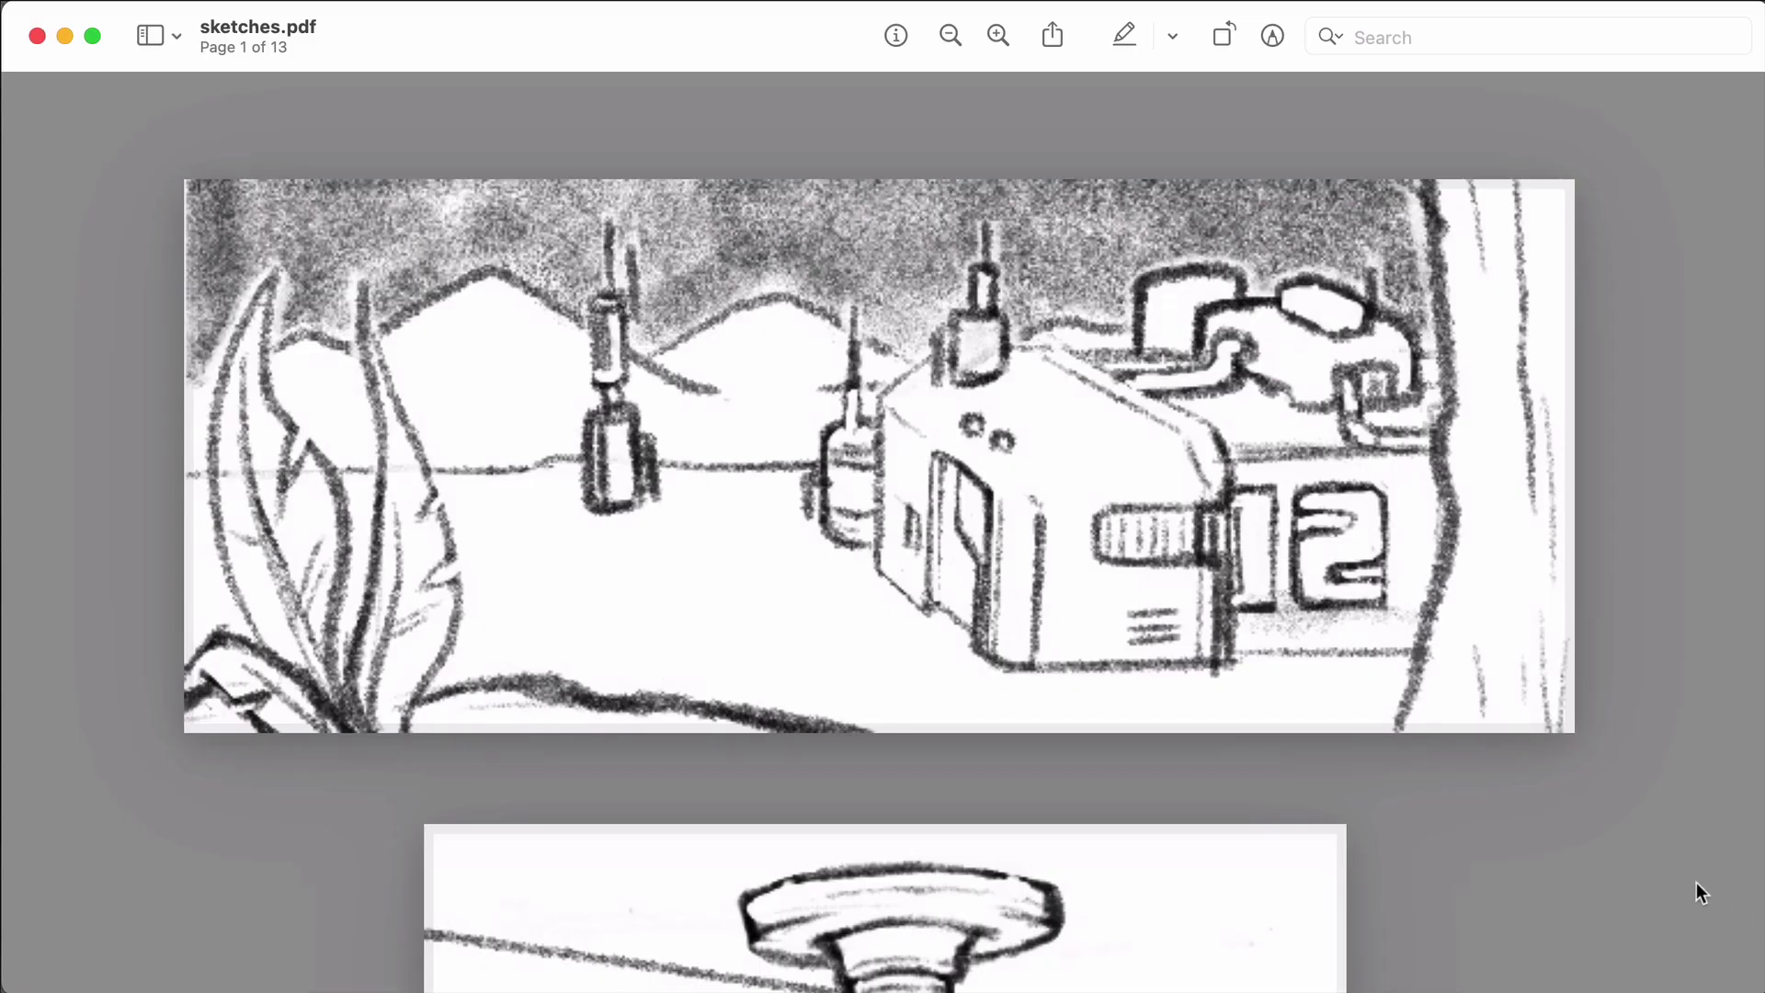
- Page through the sketches.pdf pencil sketches in Preview down to page 12 of 13
scroll(1658, 883, down, 5)
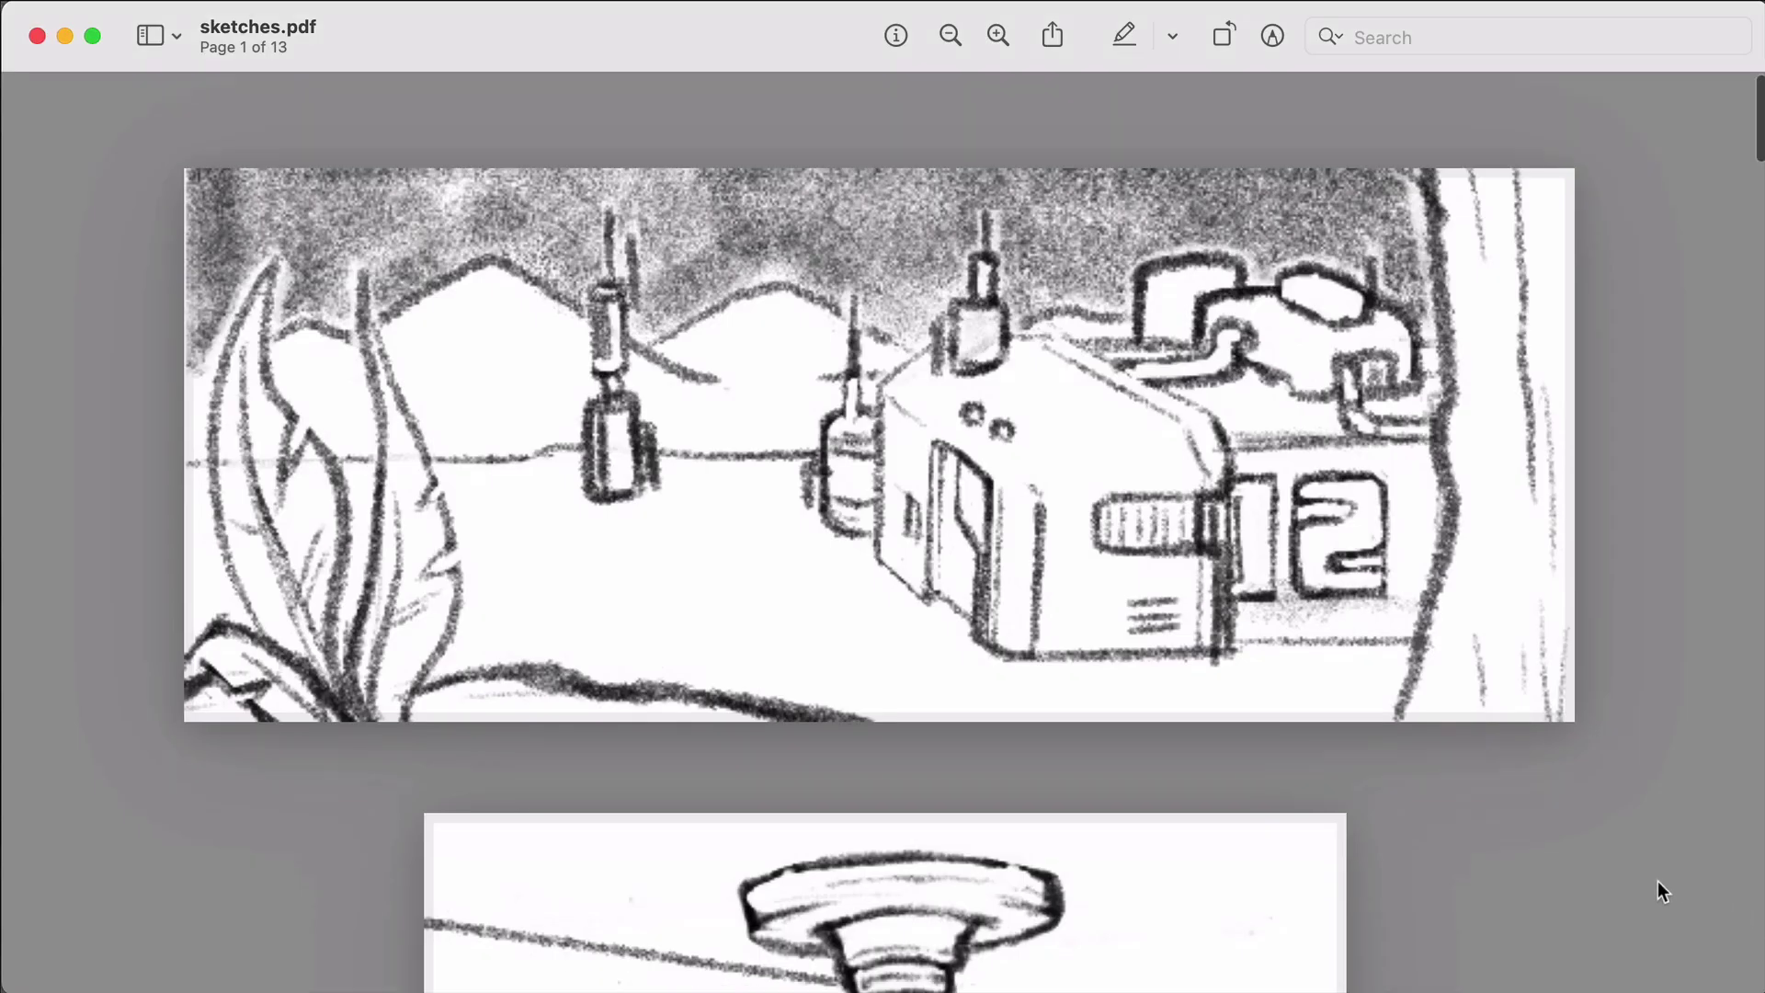
scroll(1657, 890, down, 2)
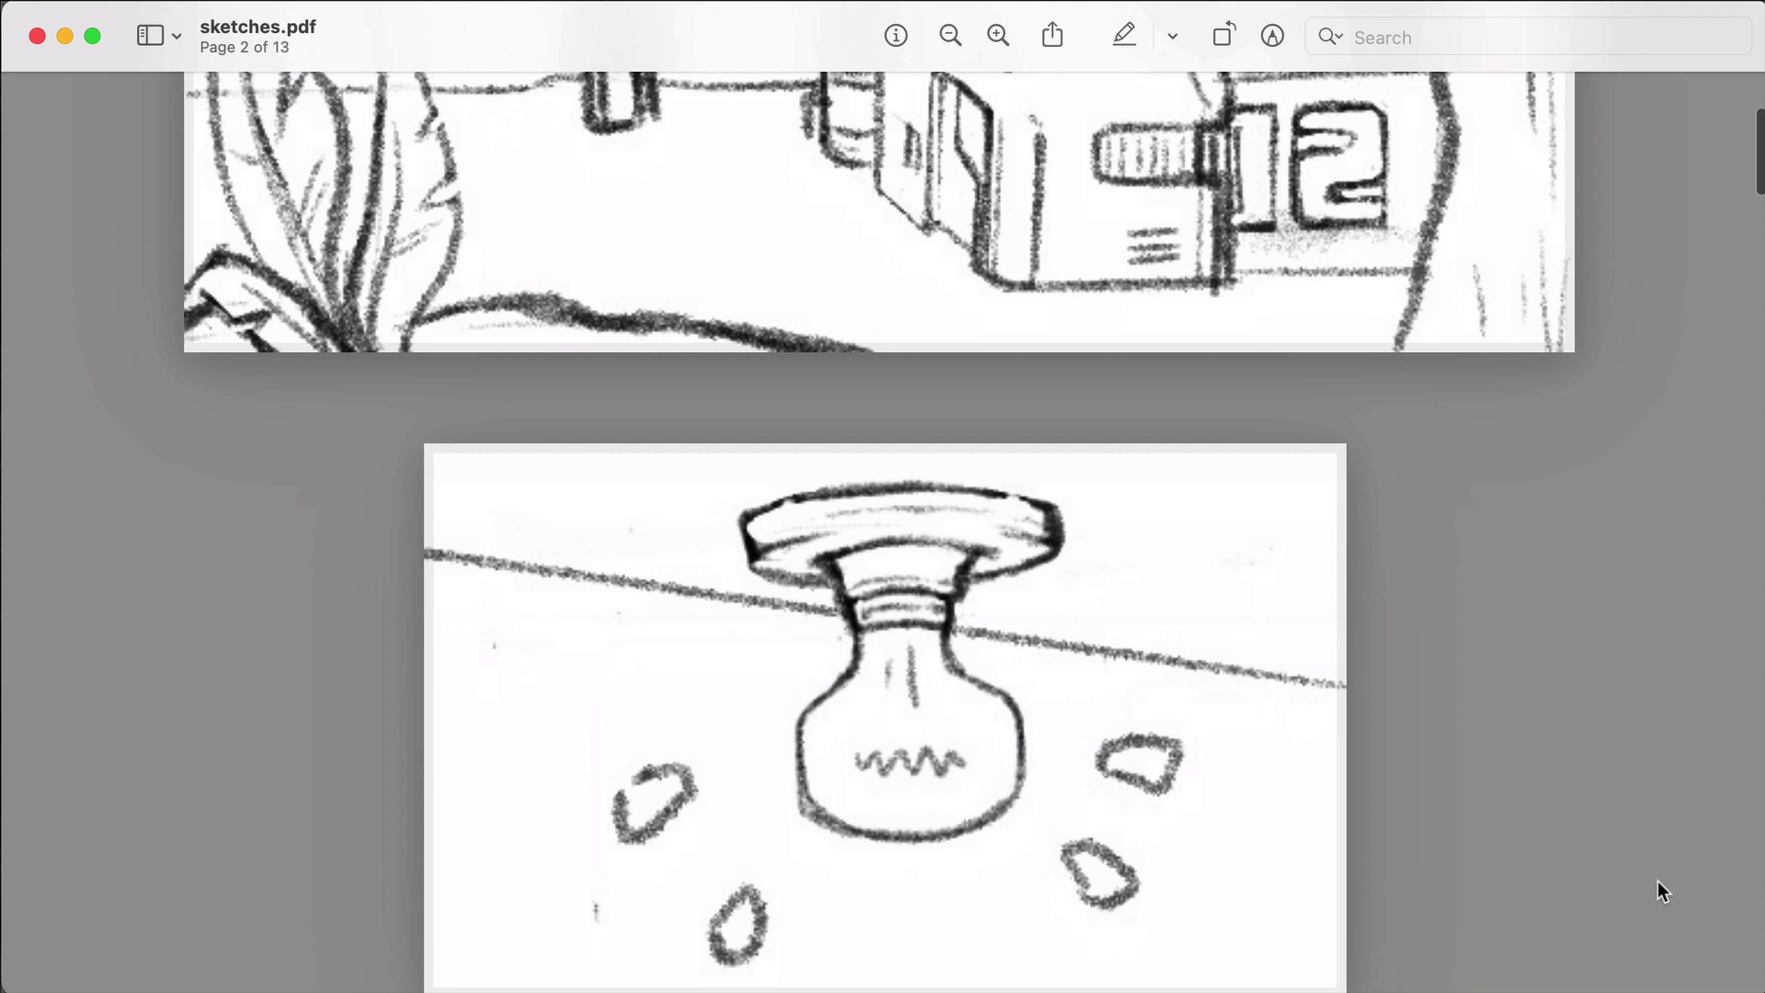
scroll(1657, 890, down, 2)
scroll(1660, 890, down, 3)
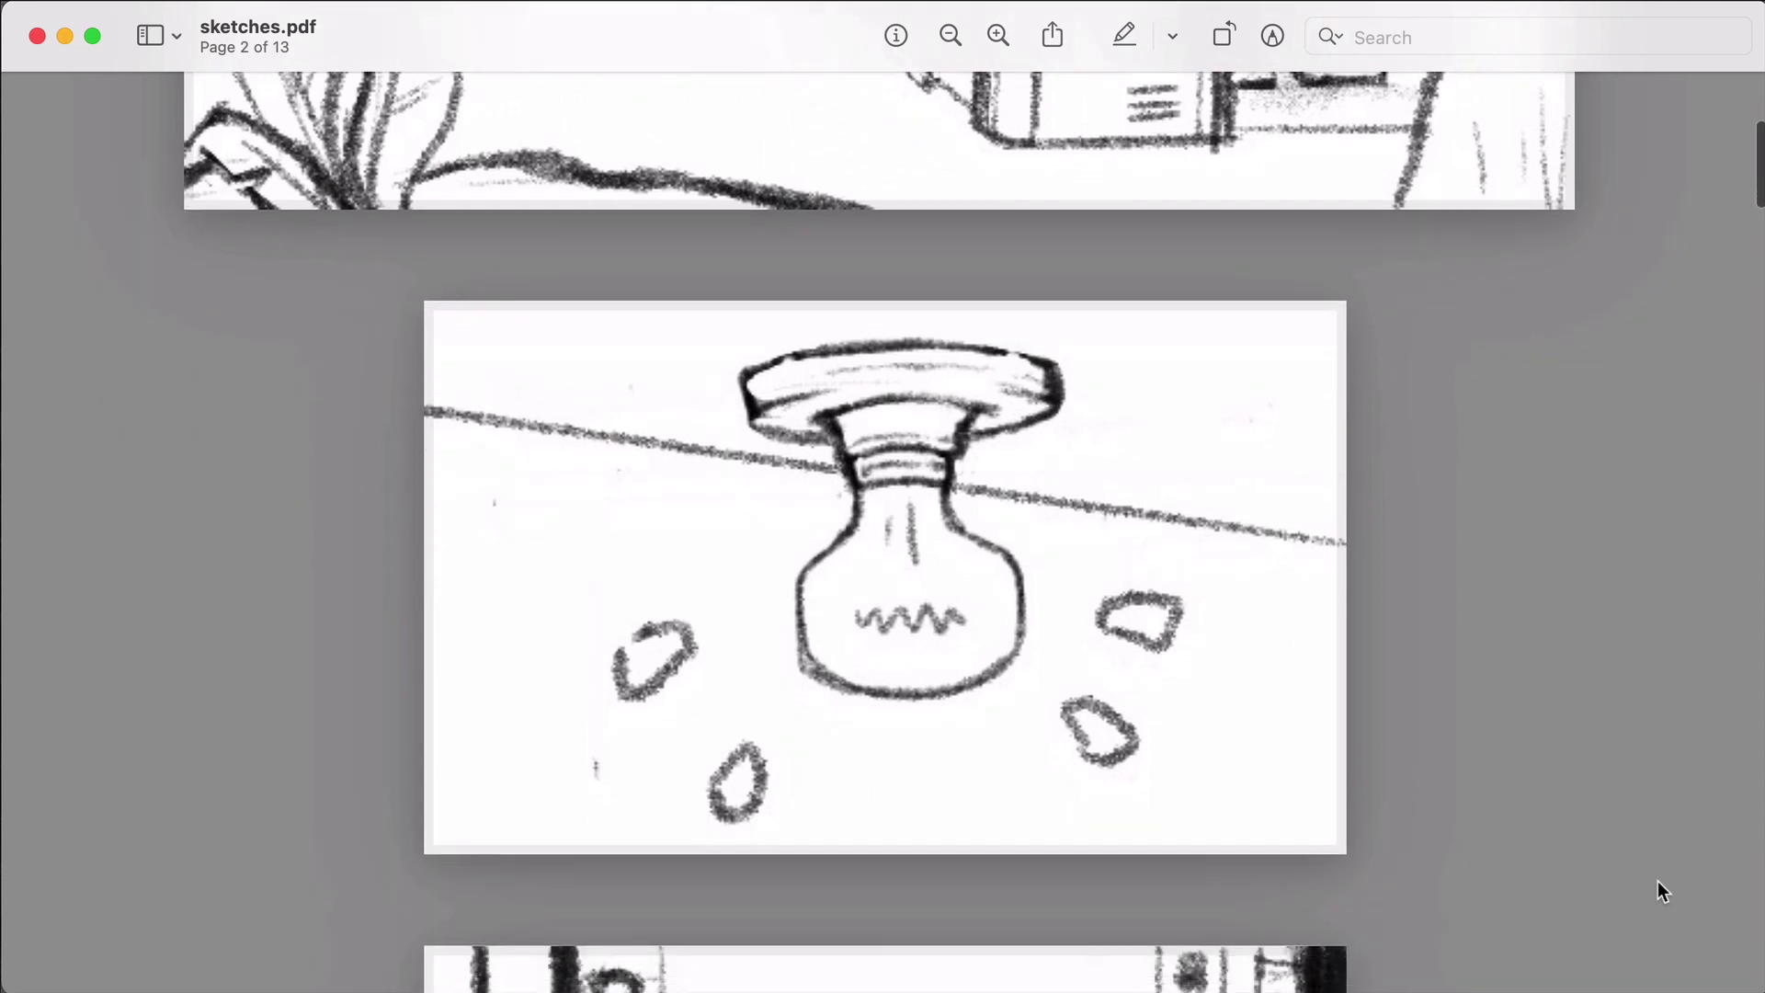
scroll(1658, 882, down, 8)
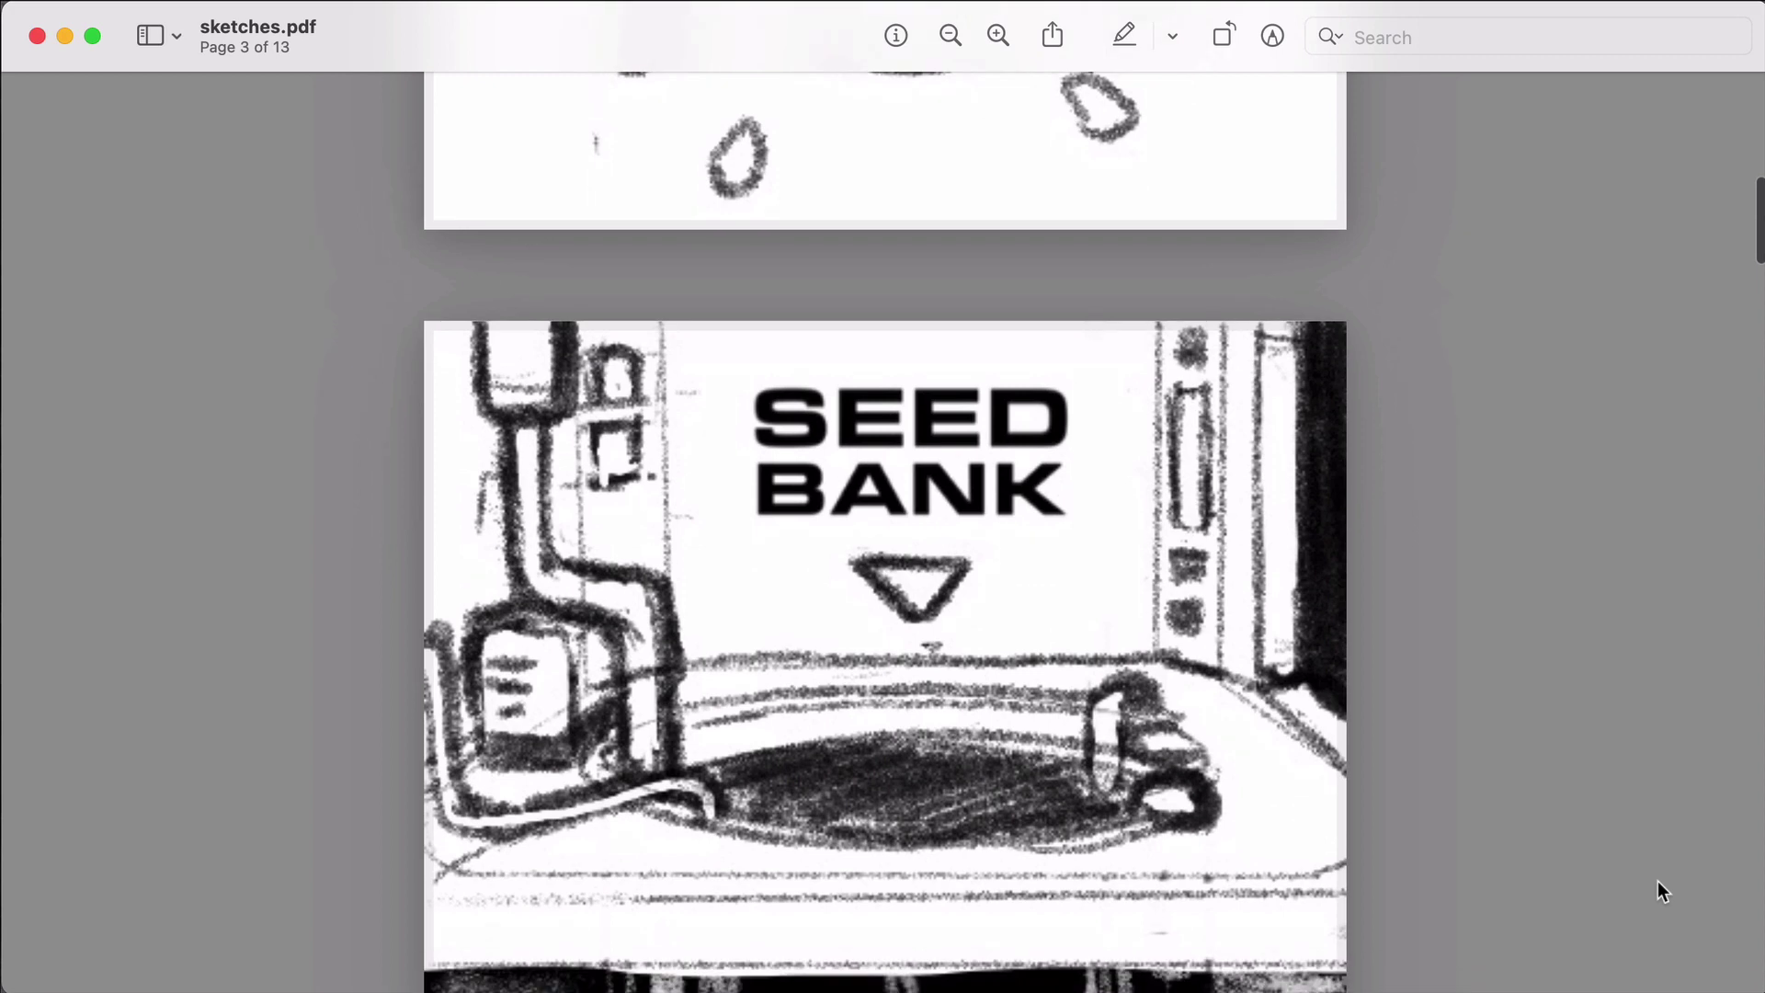
scroll(1662, 890, down, 5)
scroll(1659, 884, down, 7)
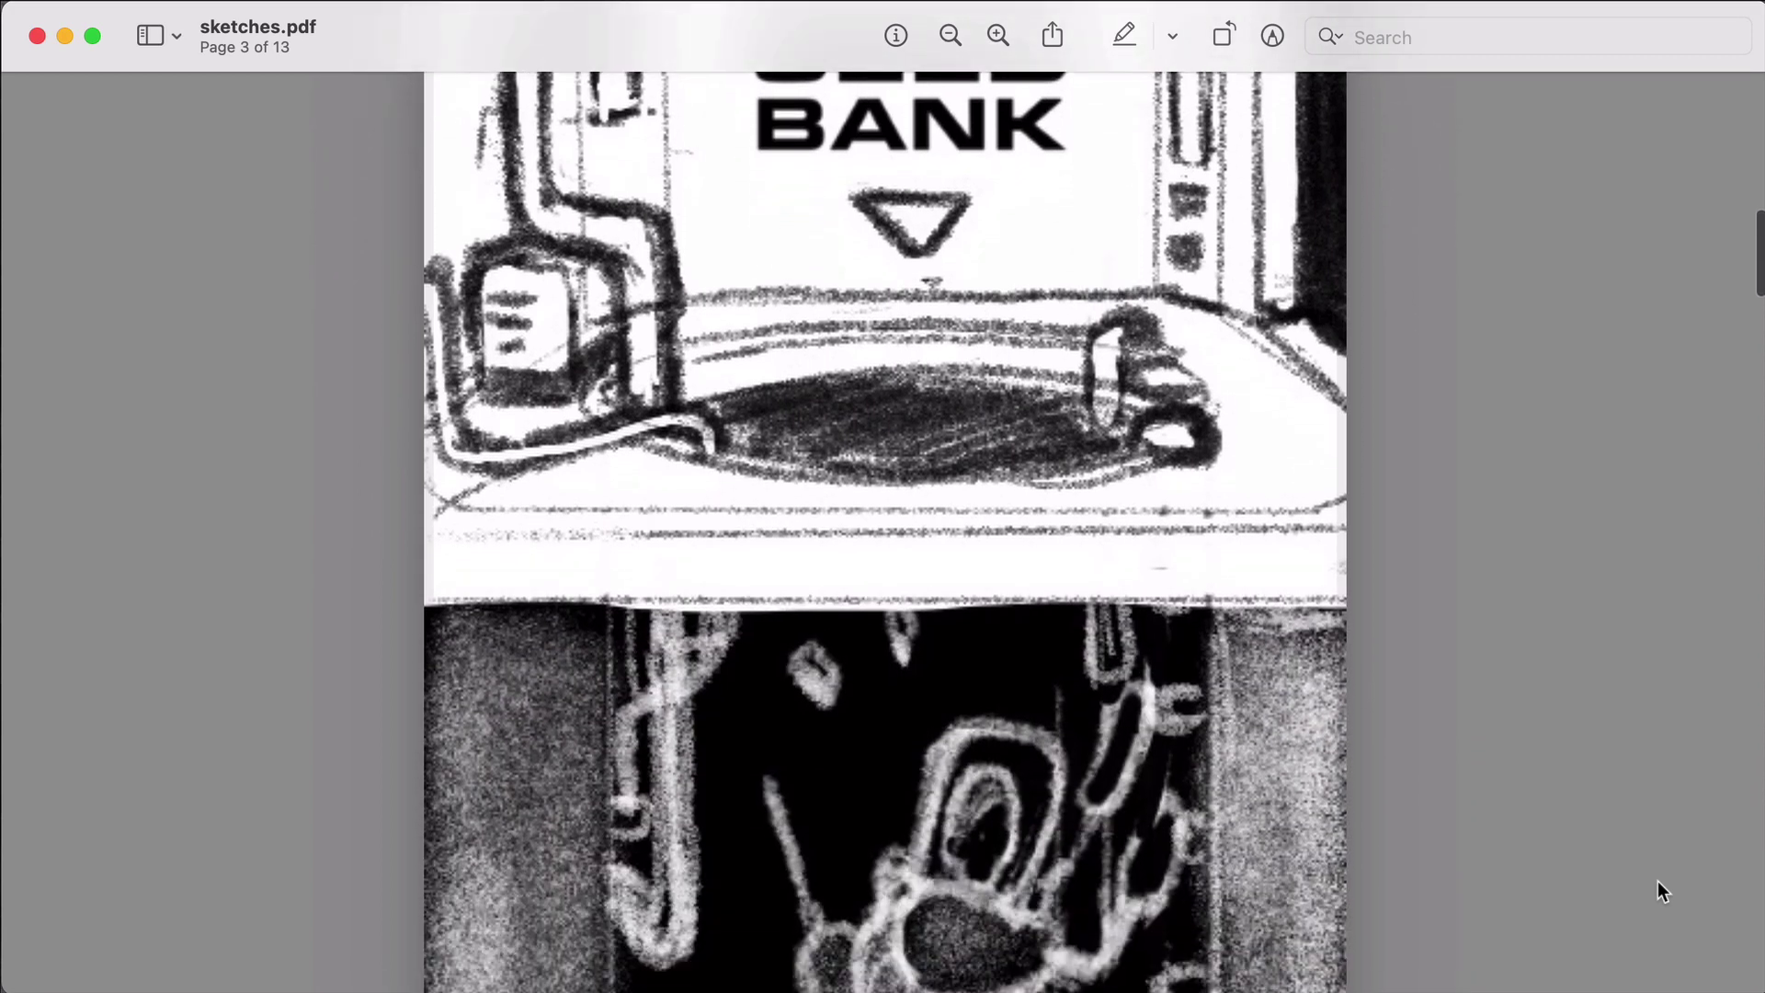
scroll(1659, 890, down, 11)
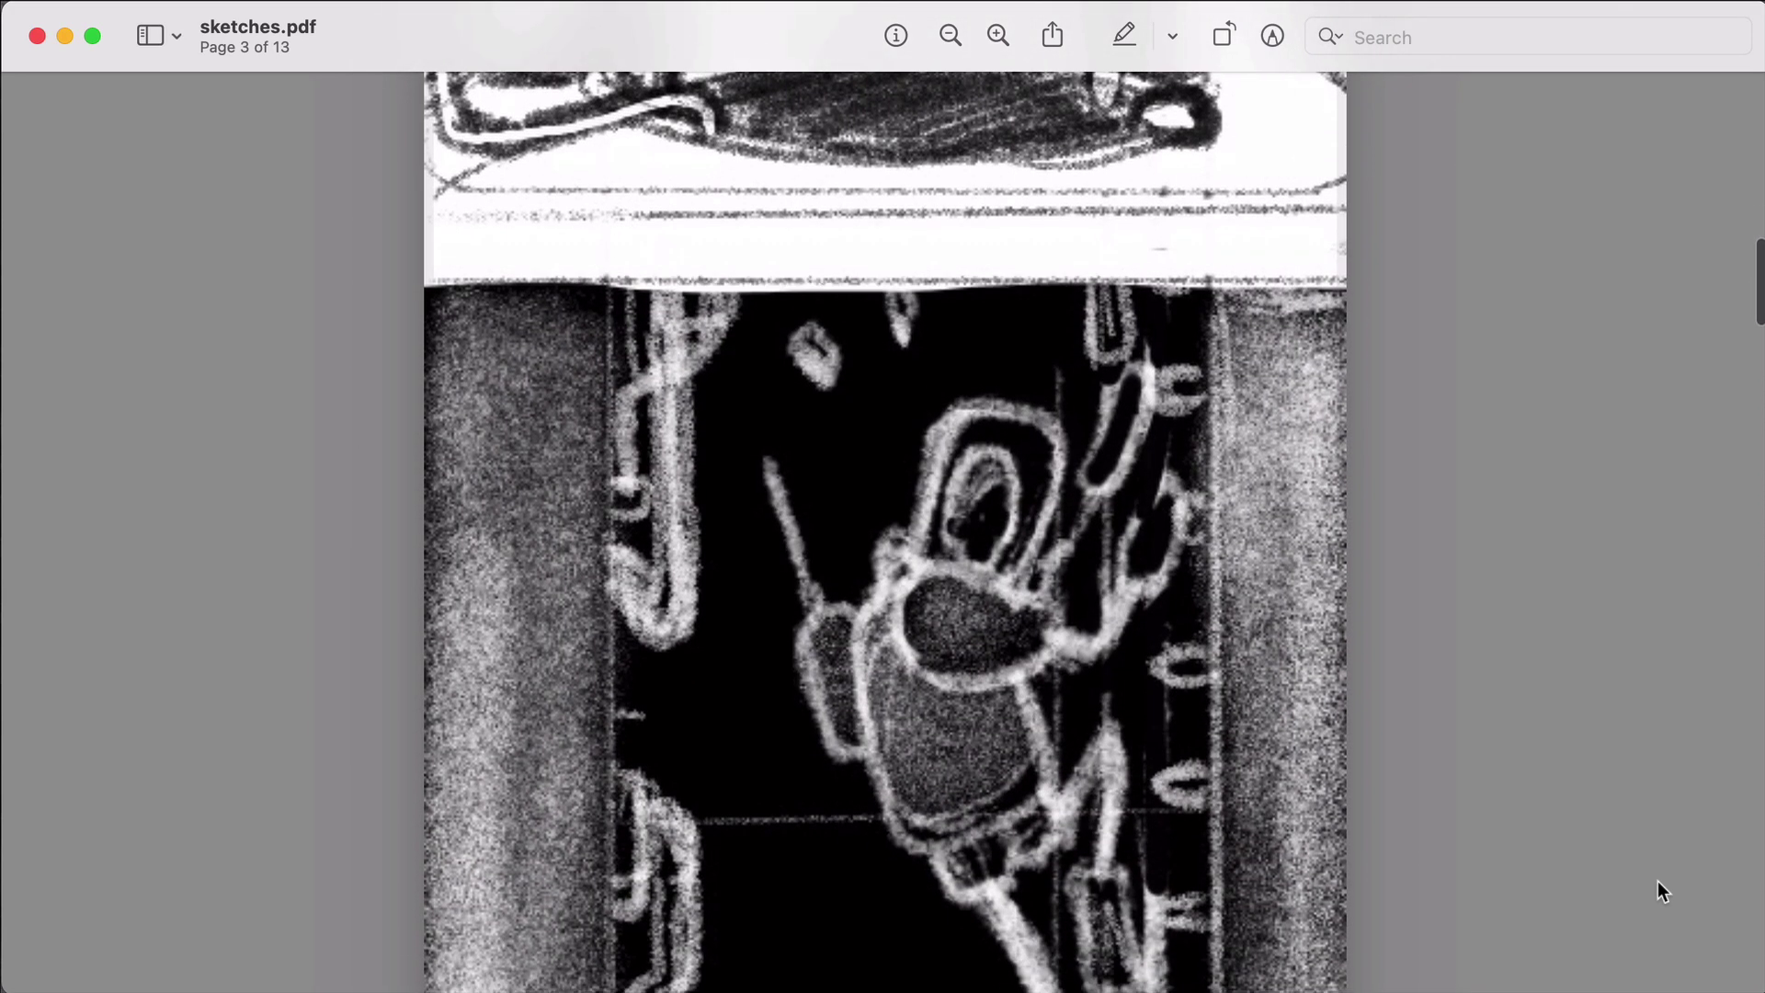
scroll(1657, 890, down, 7)
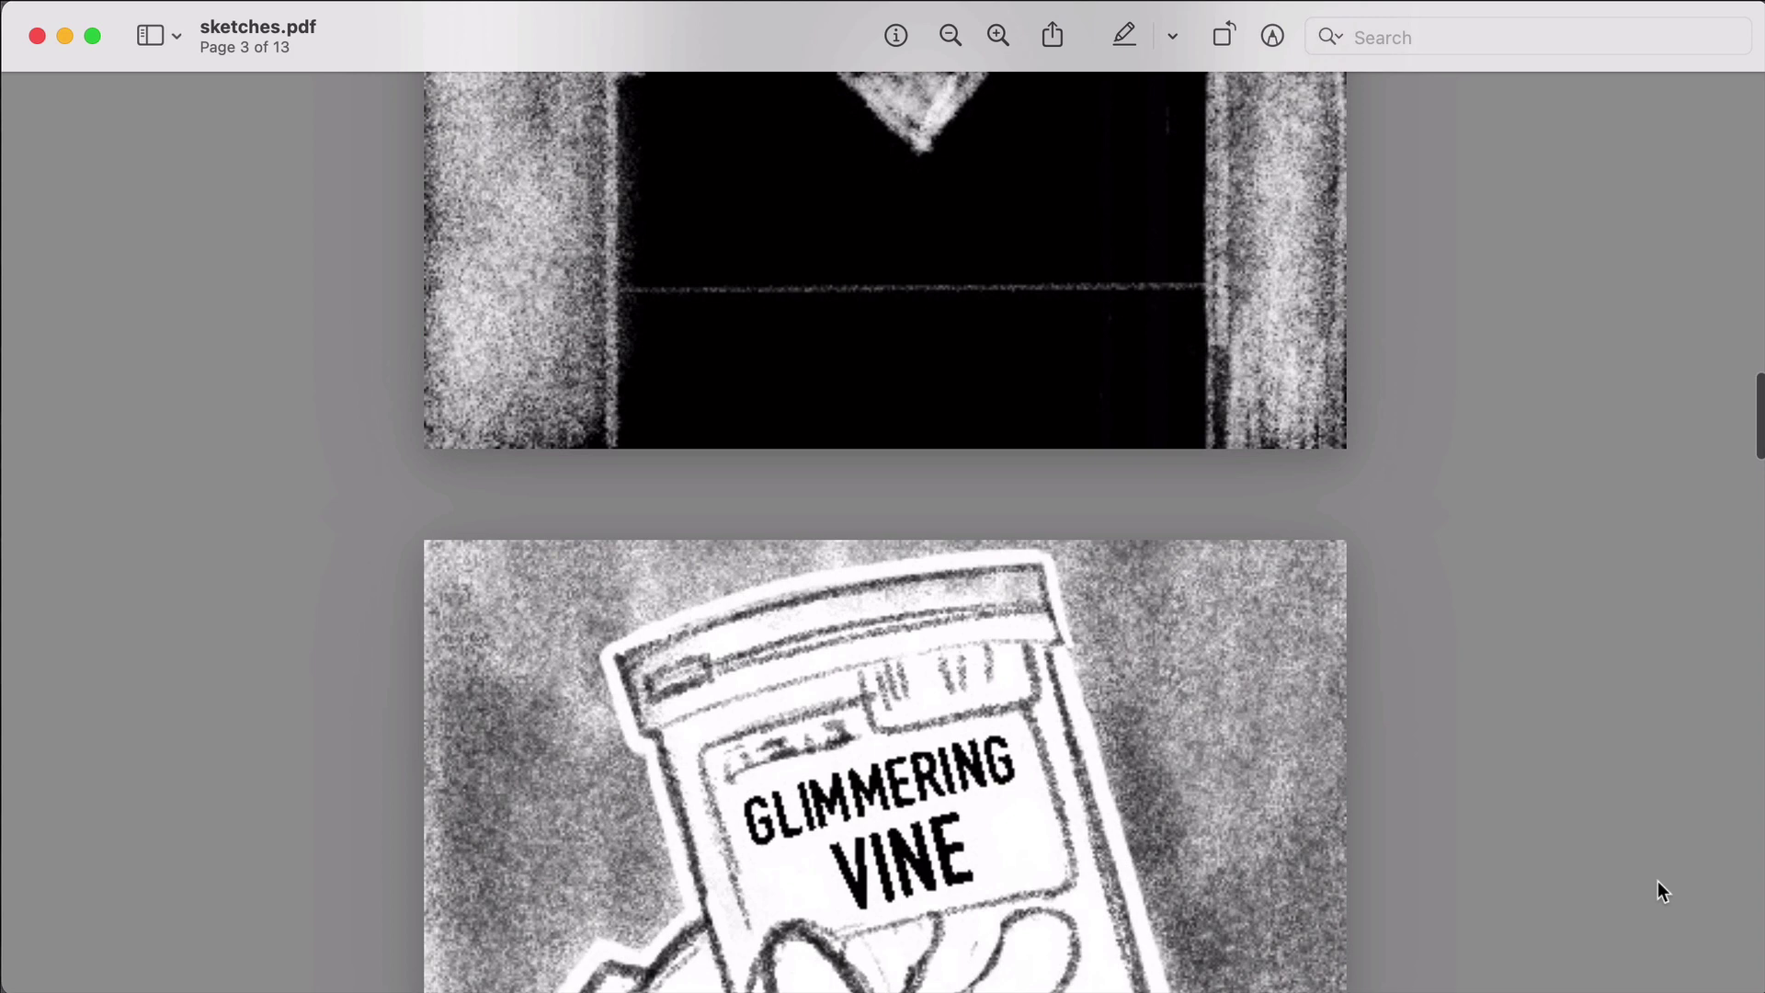
scroll(1657, 880, down, 9)
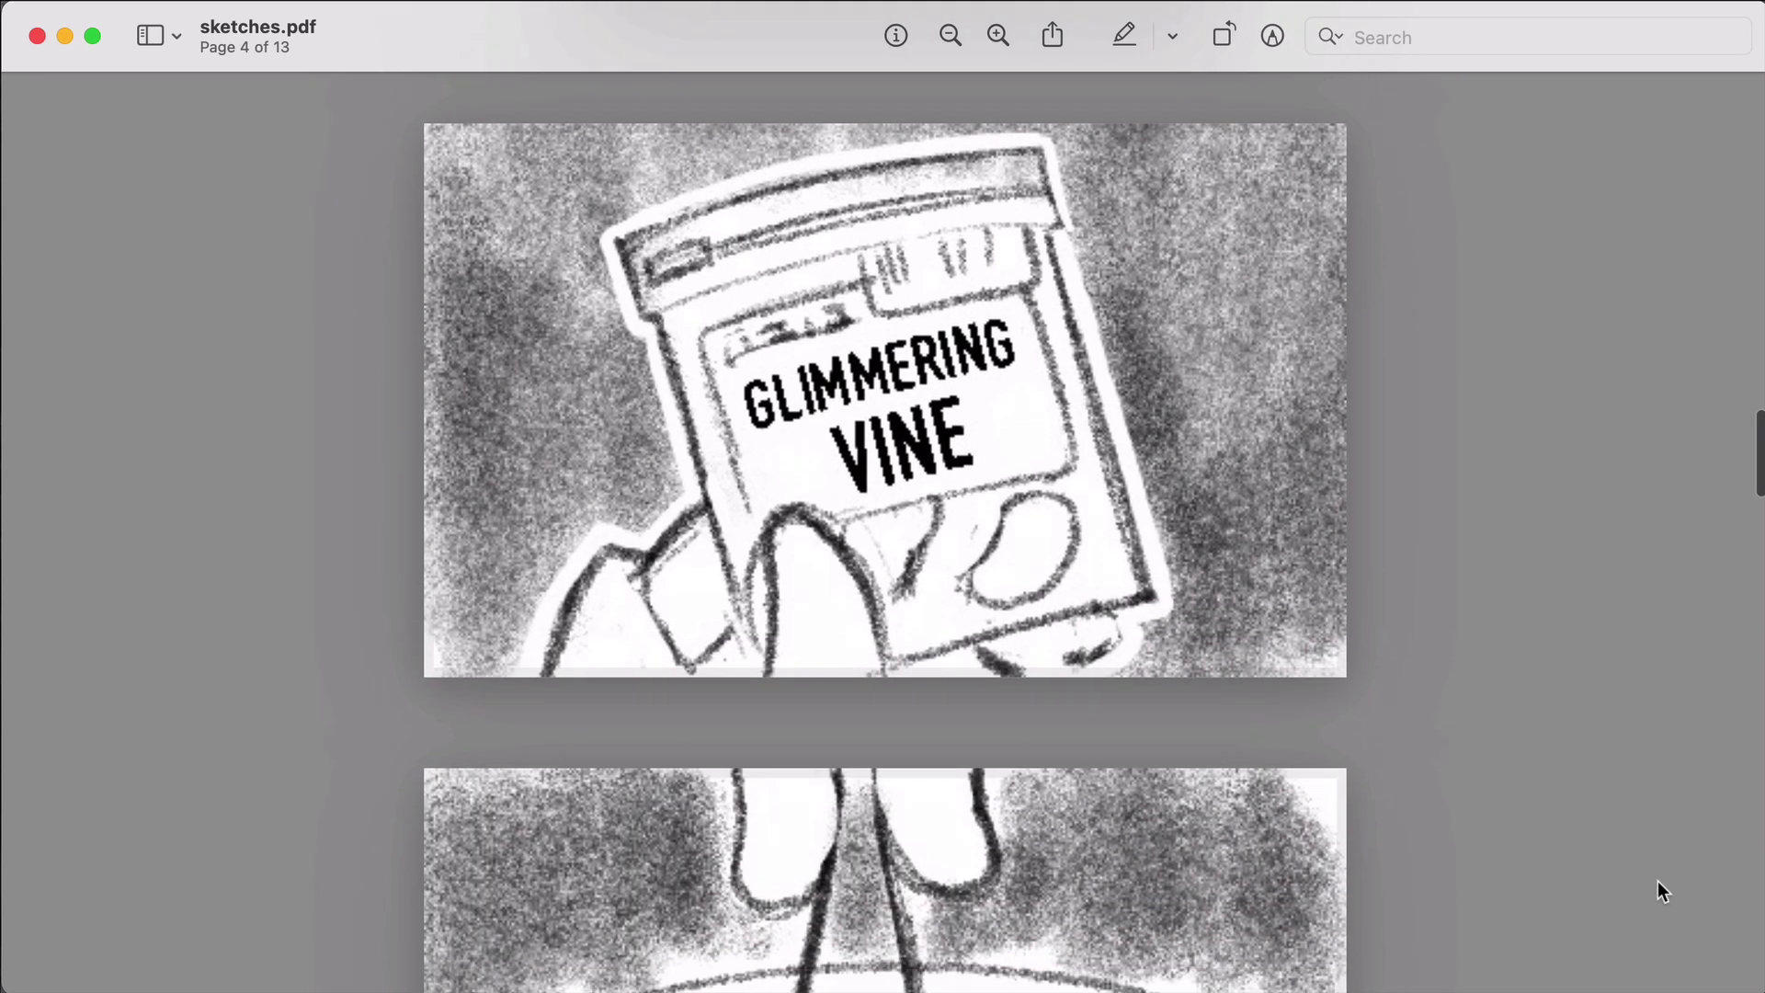
scroll(1658, 881, down, 3)
scroll(1657, 880, down, 3)
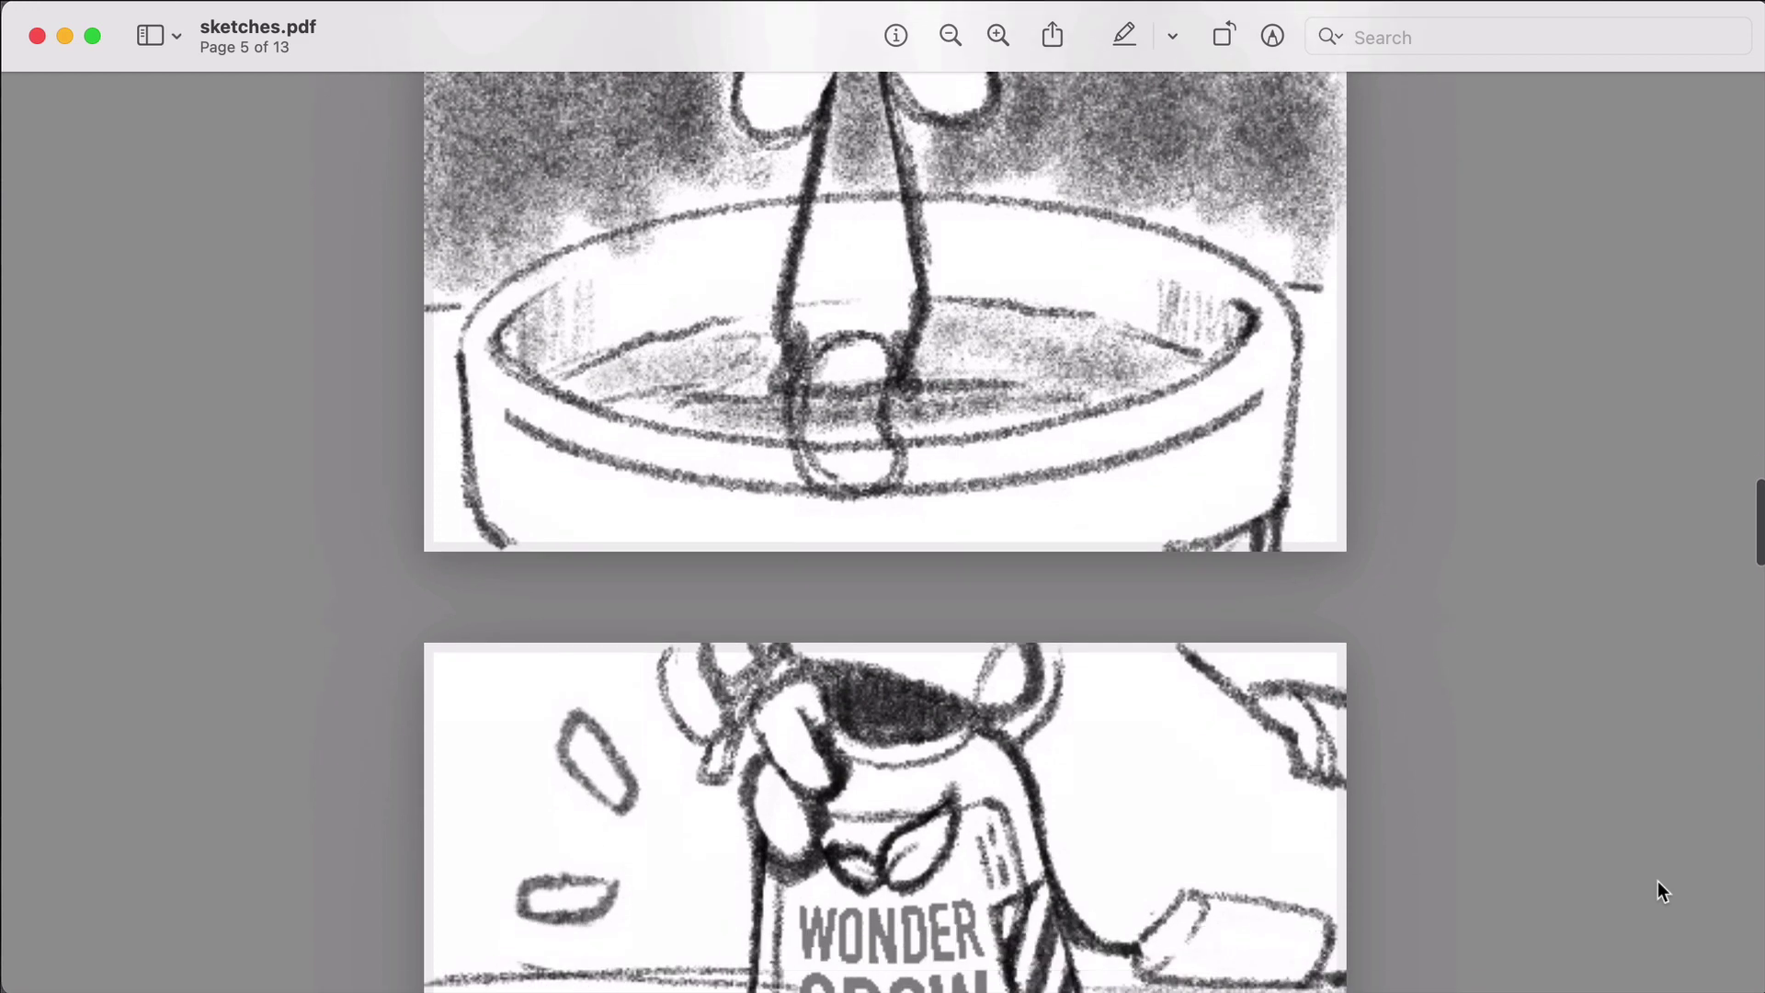
scroll(1657, 881, down, 10)
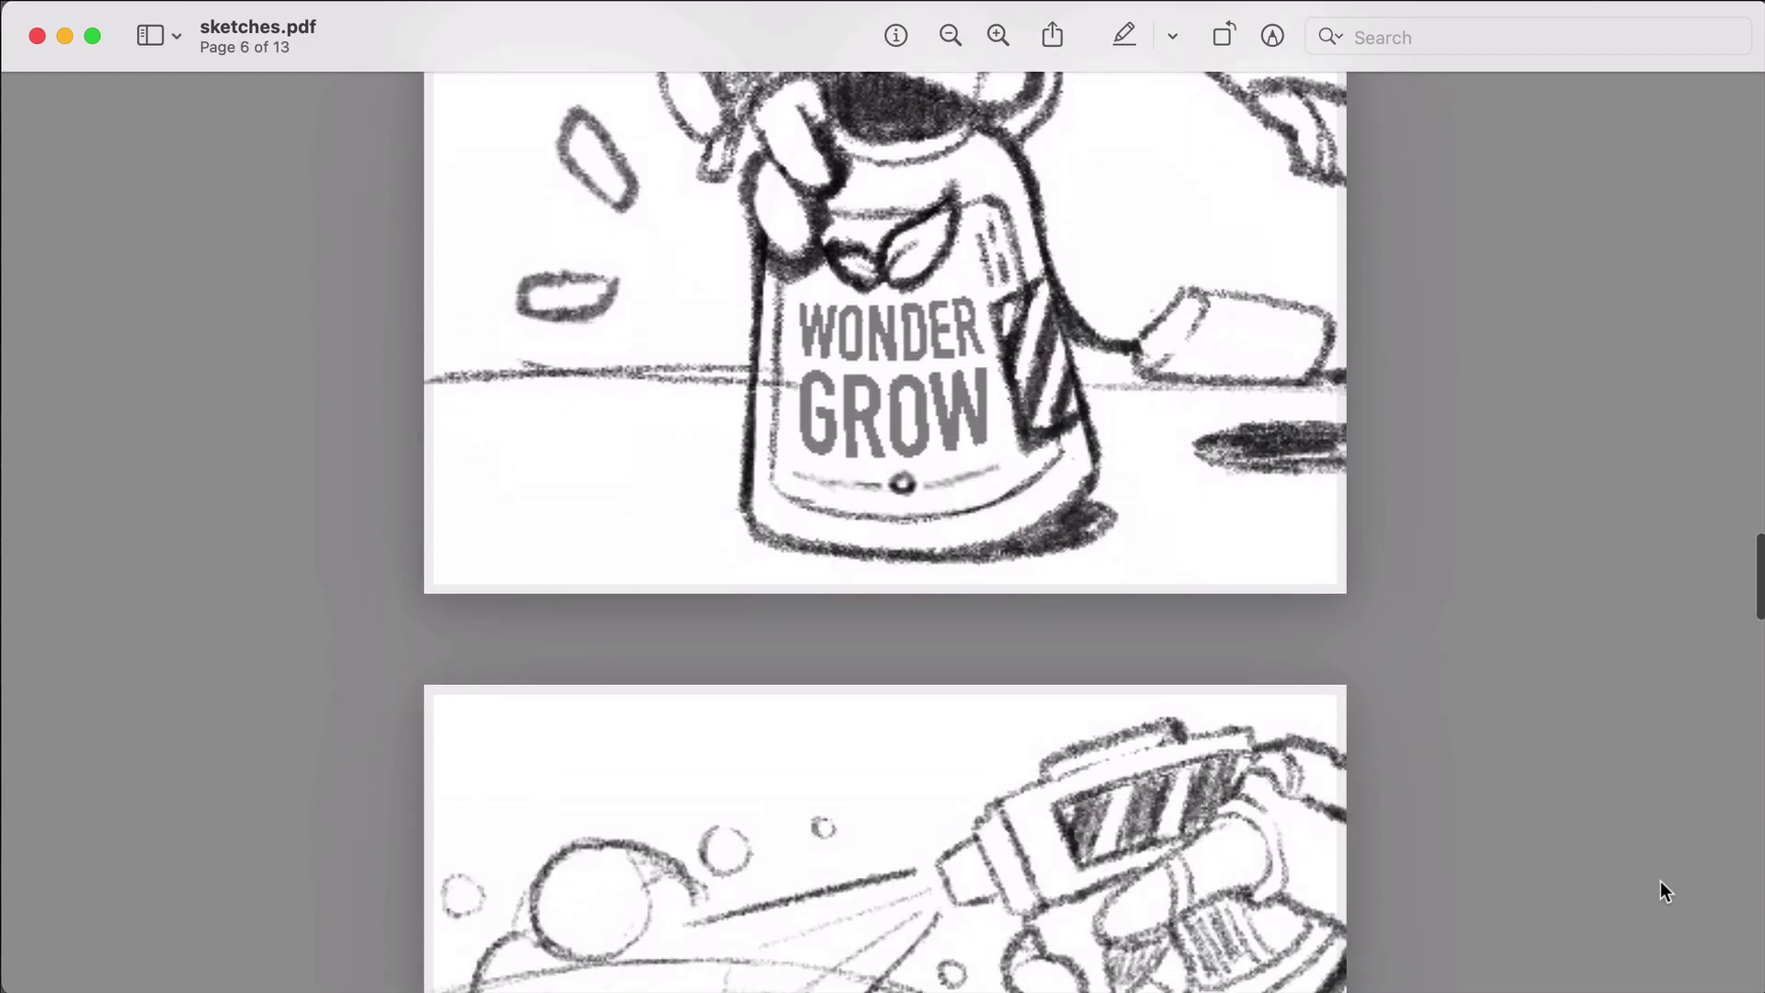
scroll(1660, 880, down, 7)
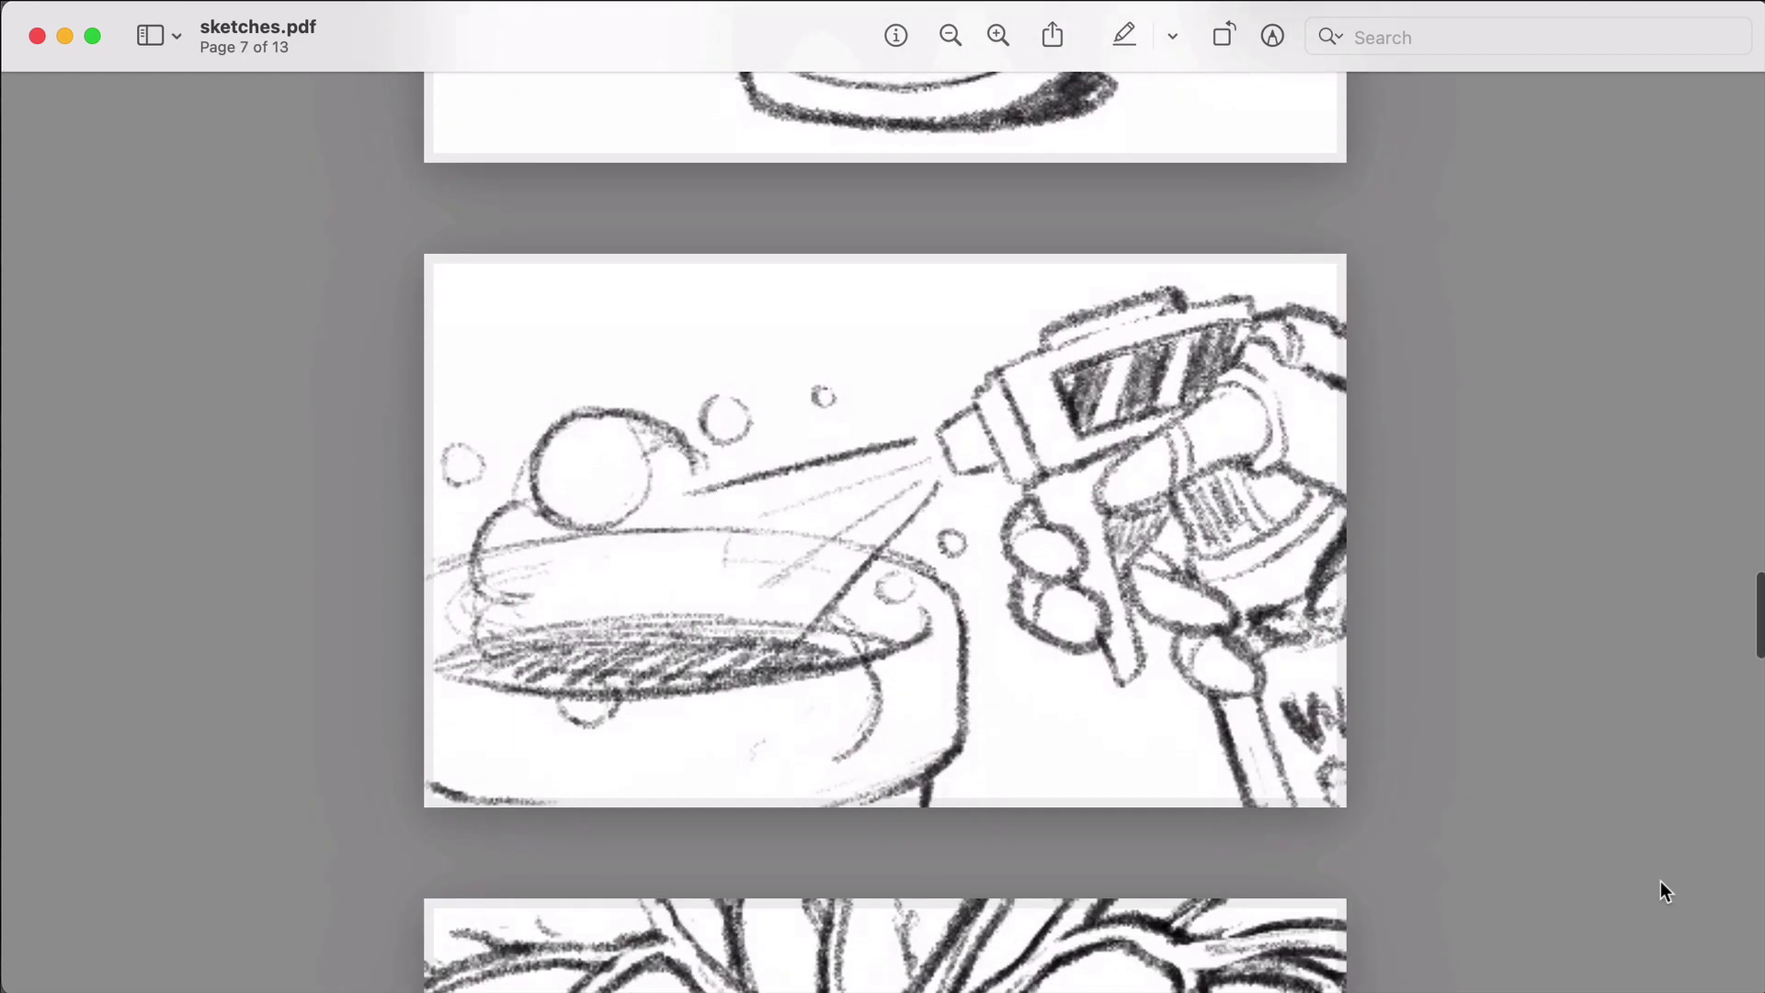
scroll(1660, 880, down, 8)
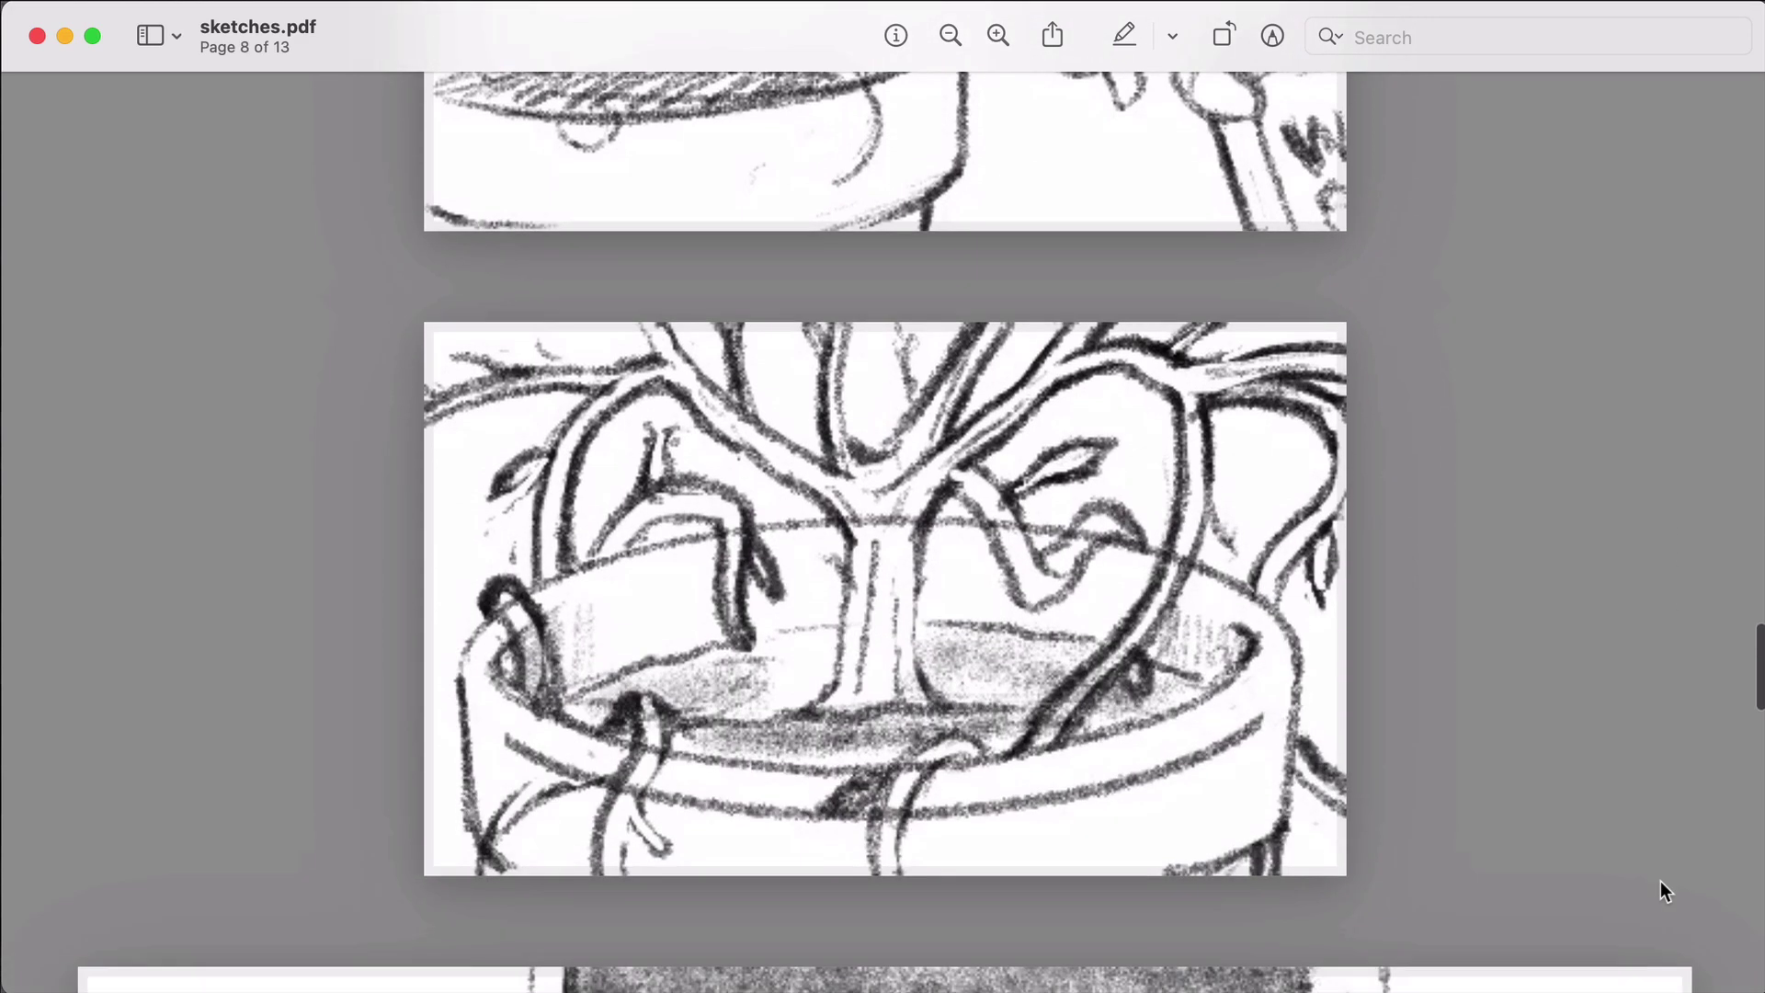
scroll(1660, 881, down, 8)
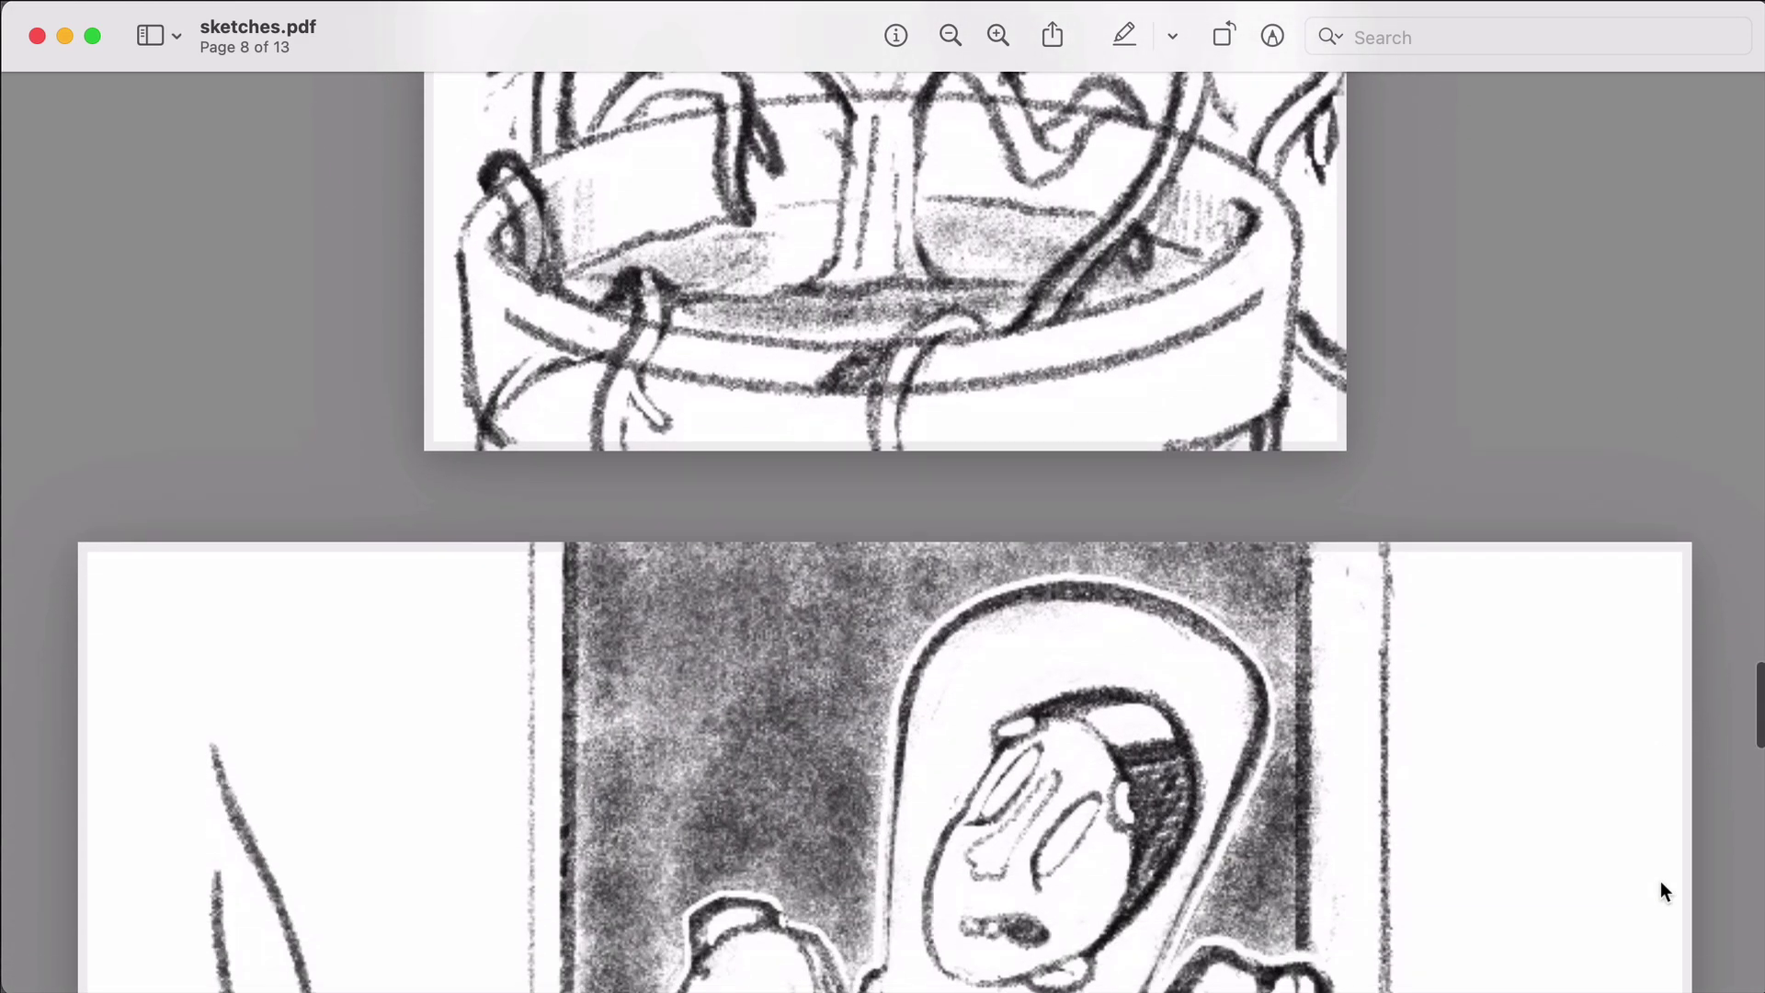
scroll(1660, 881, down, 4)
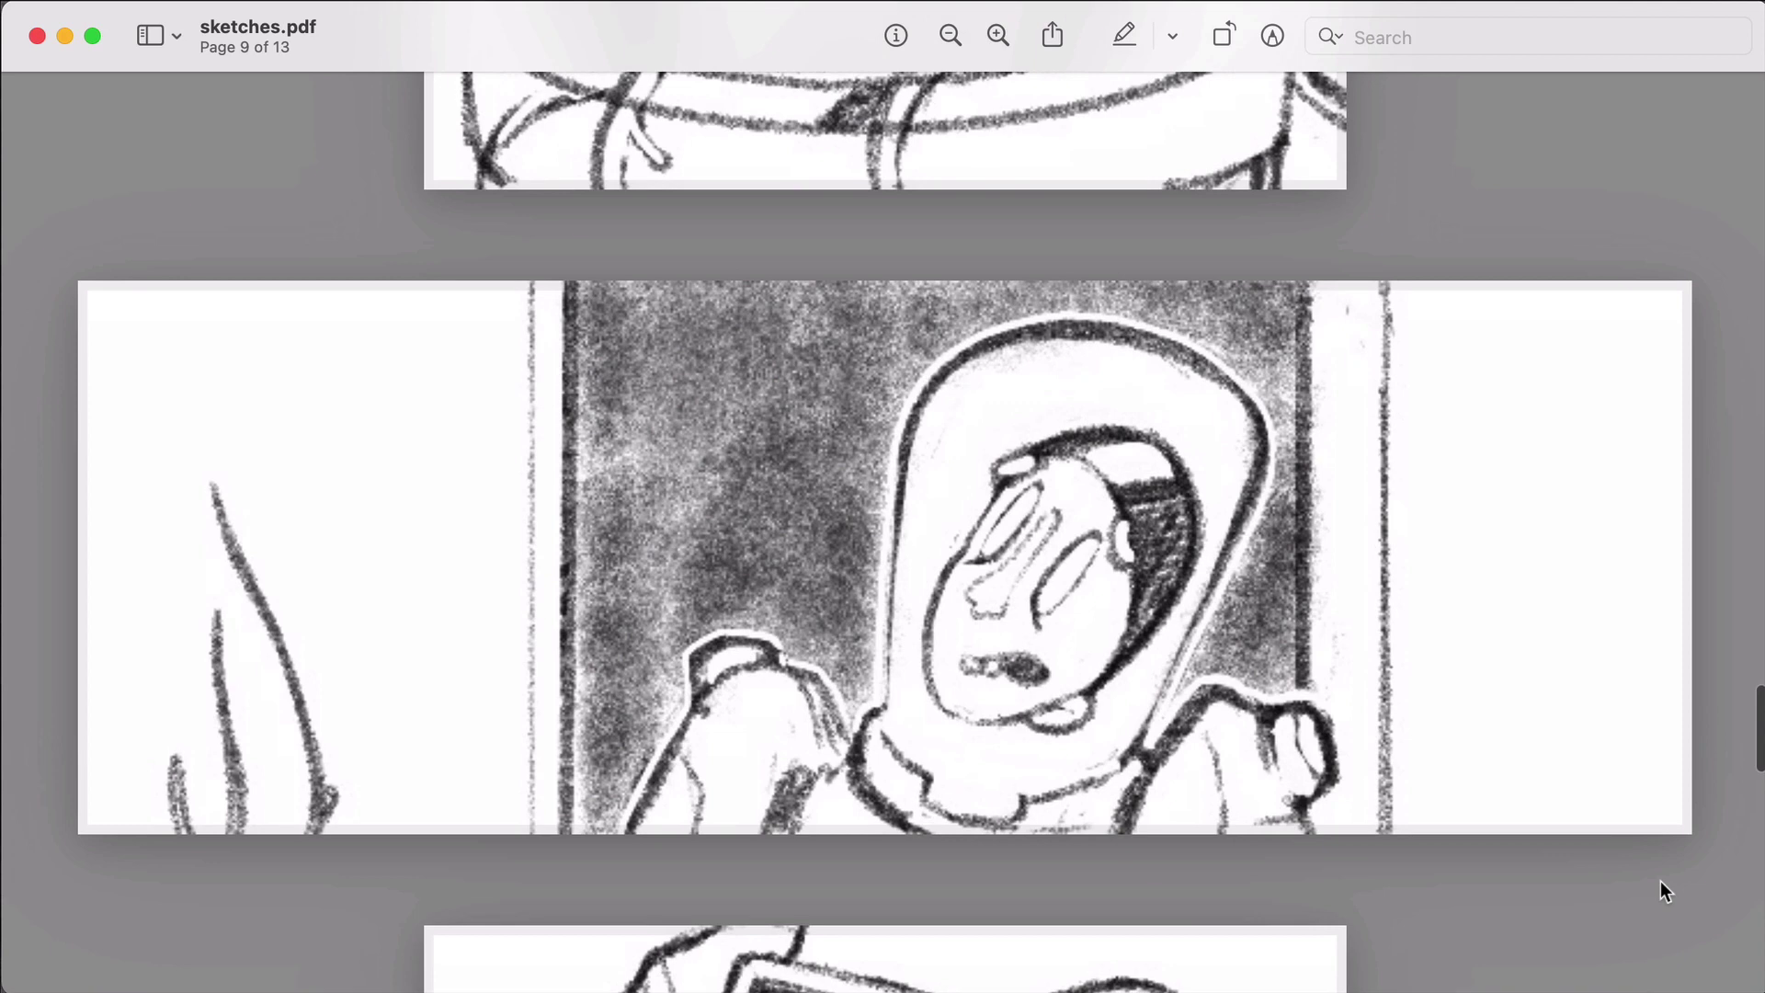
scroll(1660, 880, down, 2)
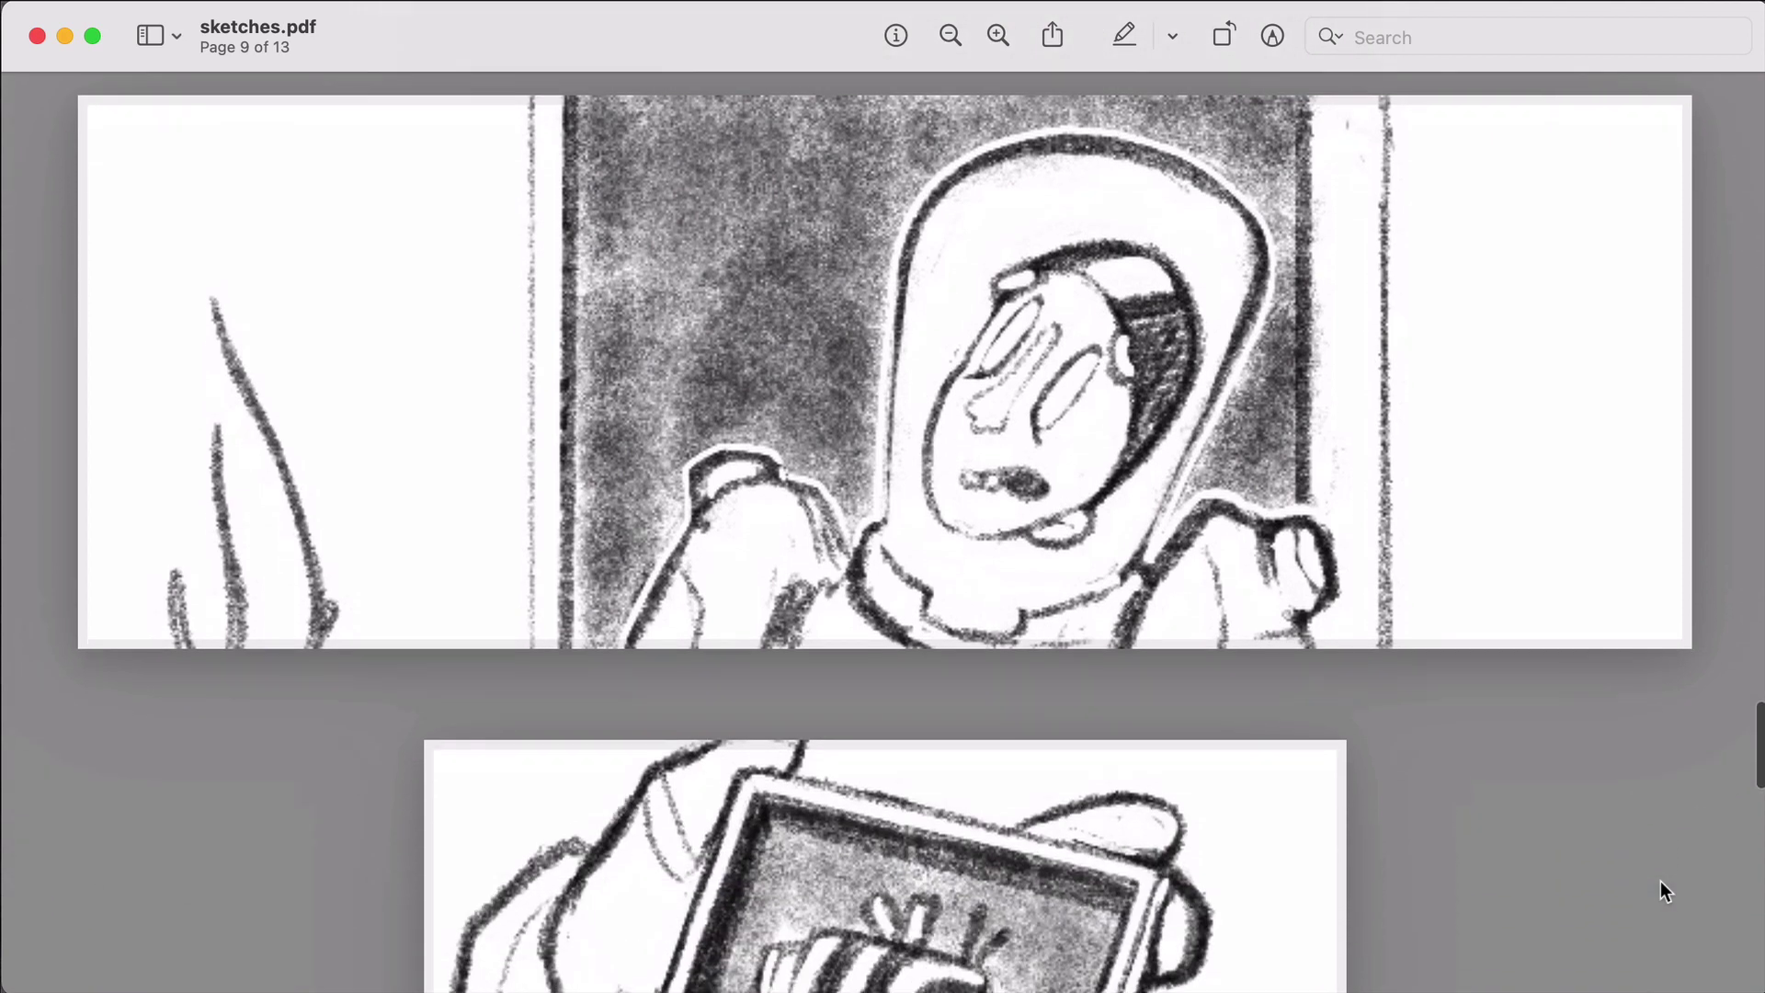
scroll(1660, 880, down, 1)
scroll(1660, 880, down, 2)
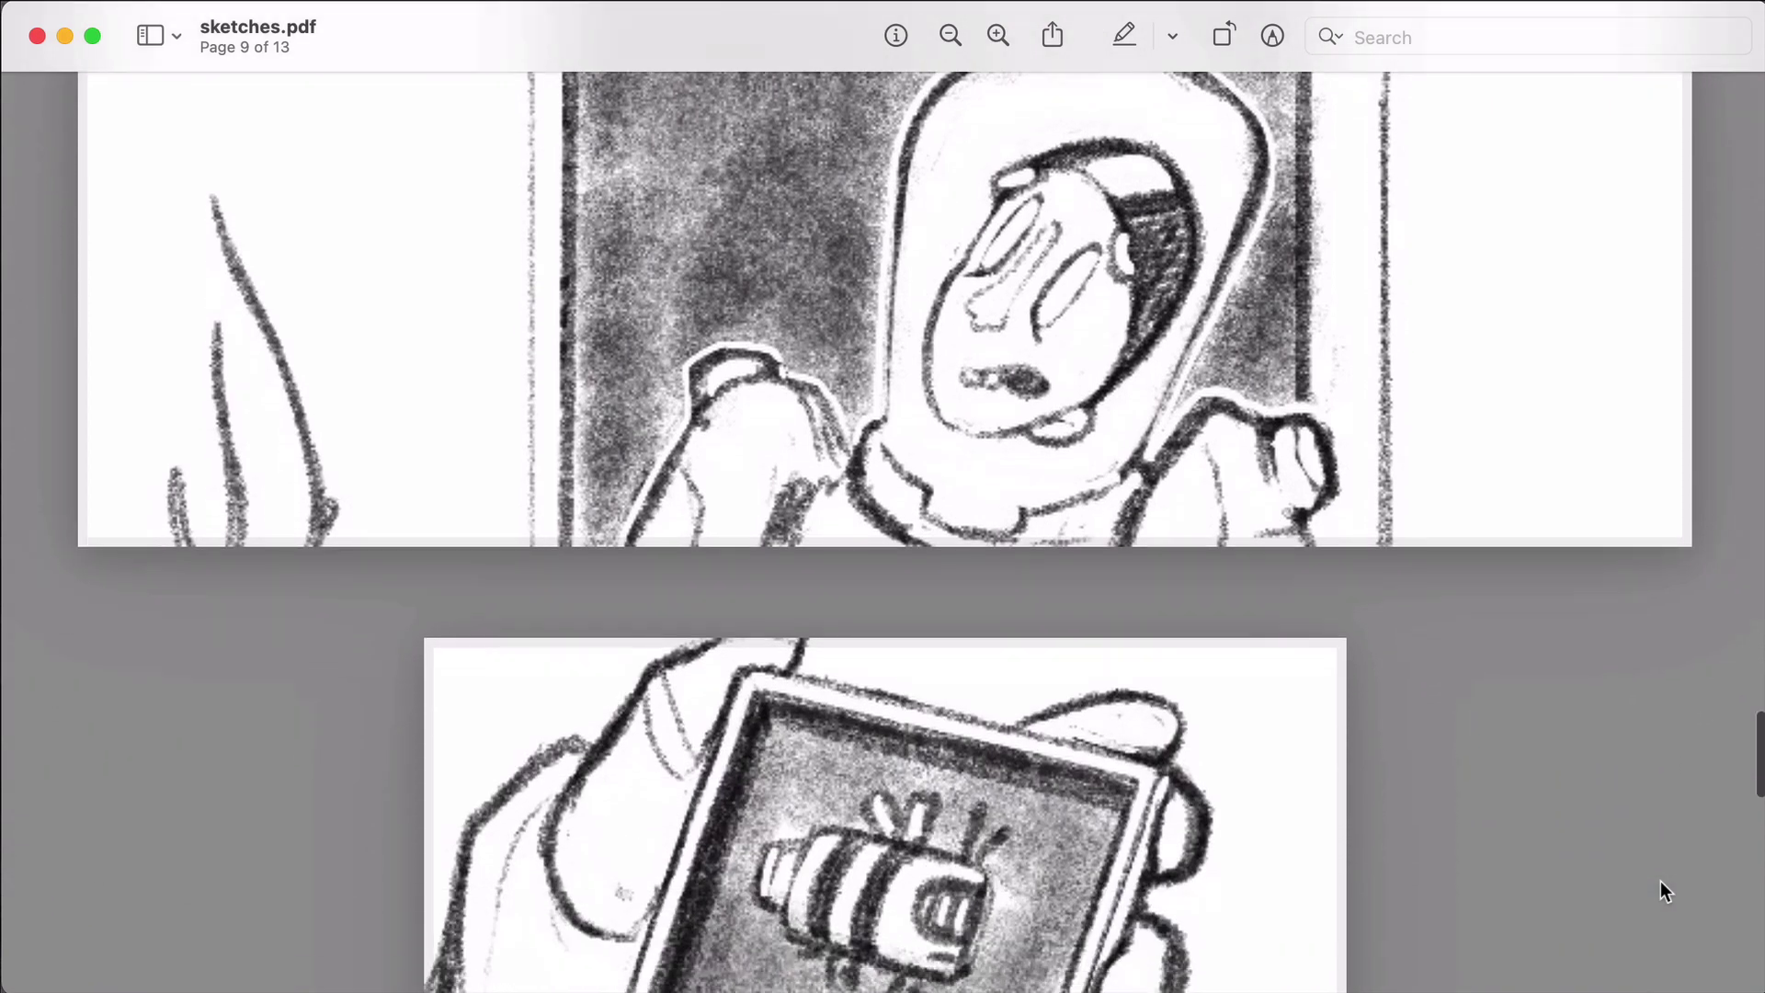
scroll(1660, 881, down, 4)
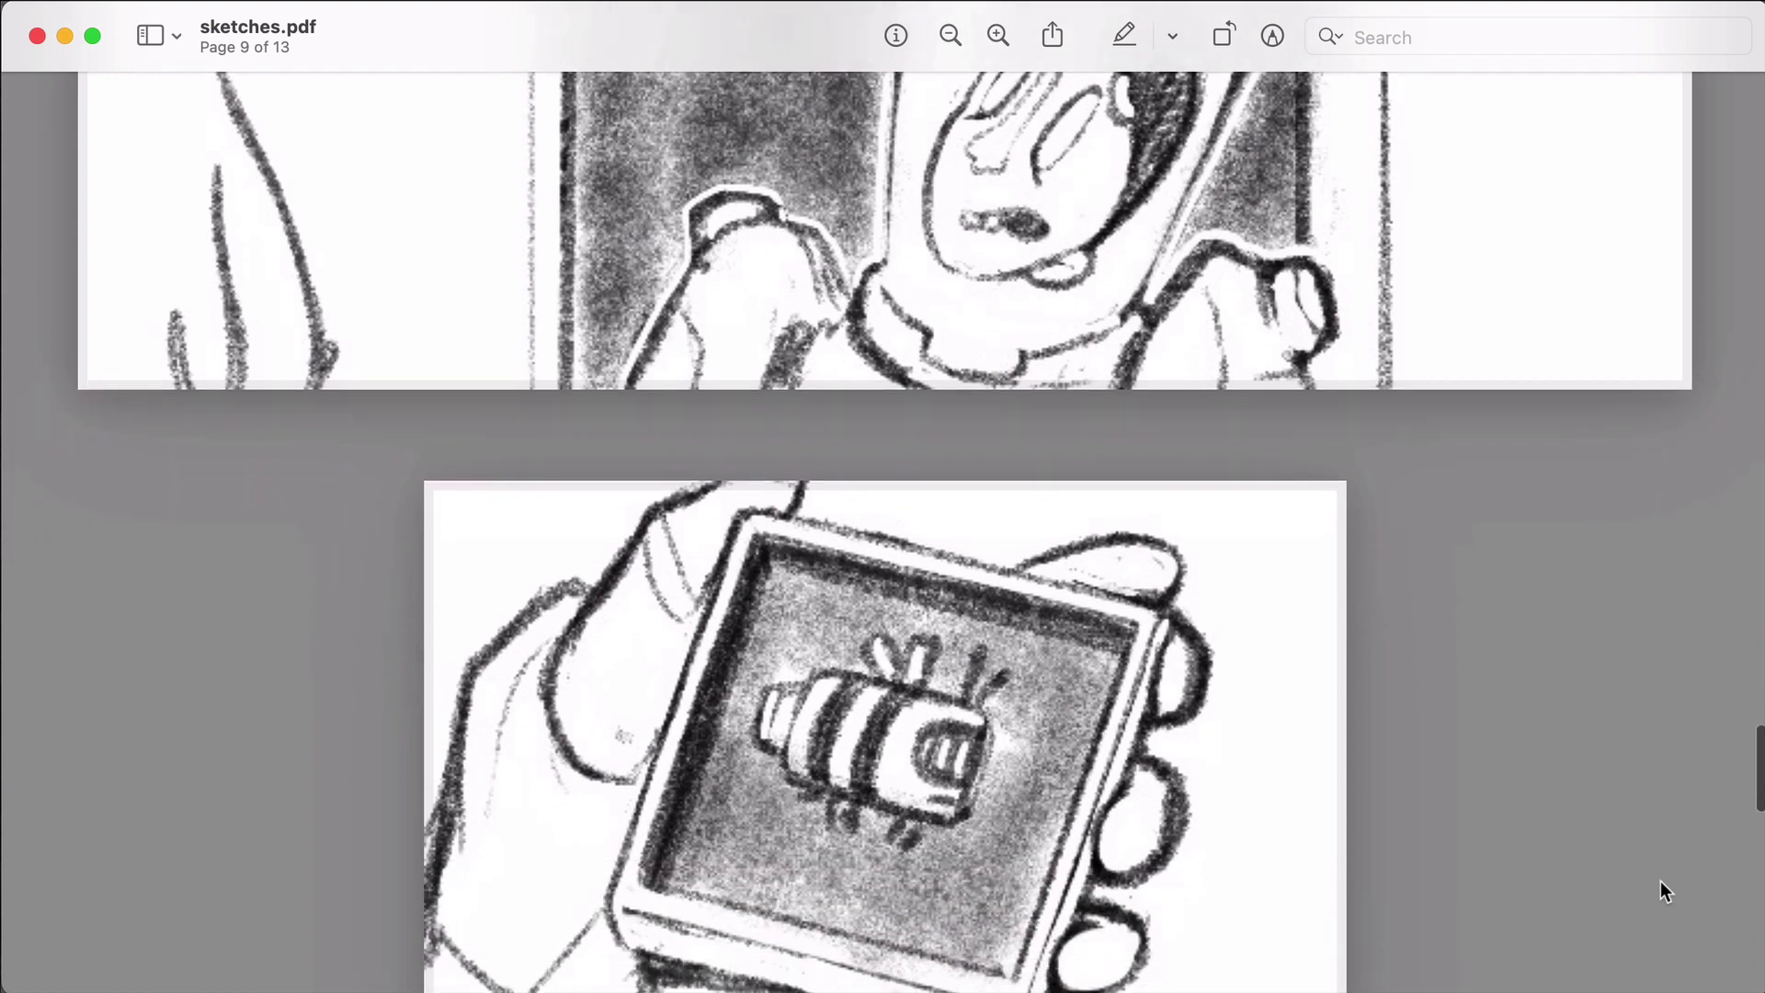
scroll(1660, 881, down, 5)
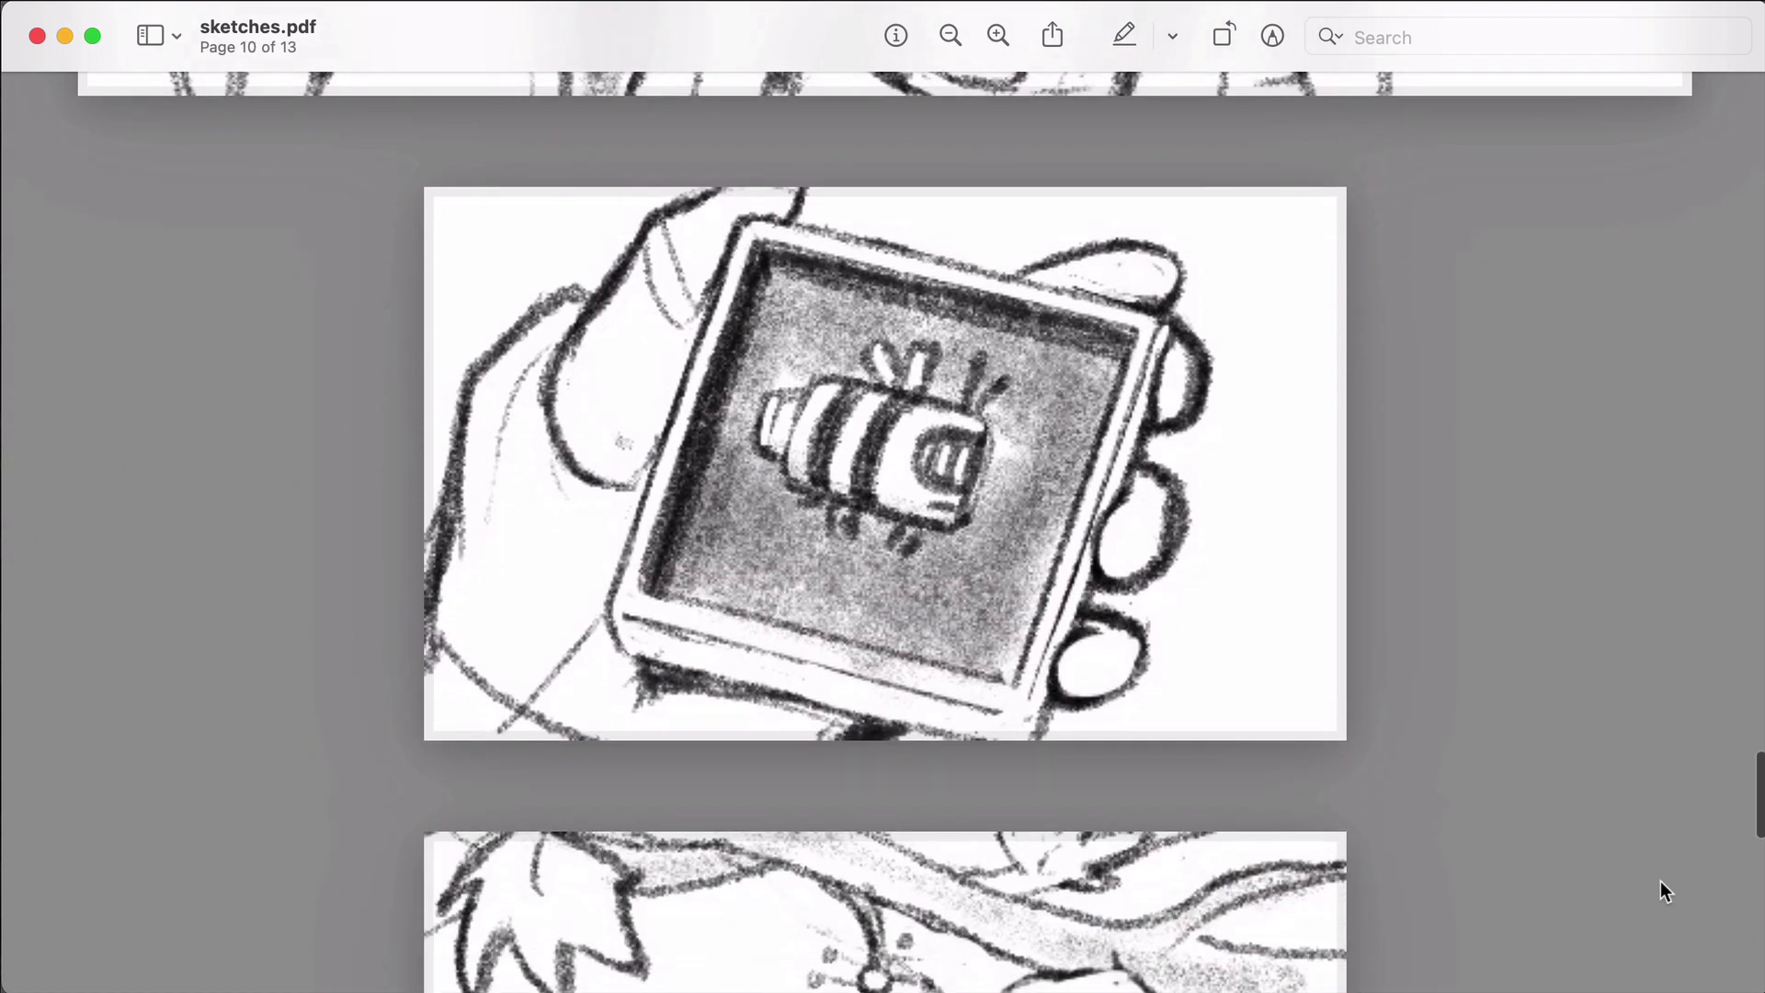
scroll(1661, 882, down, 3)
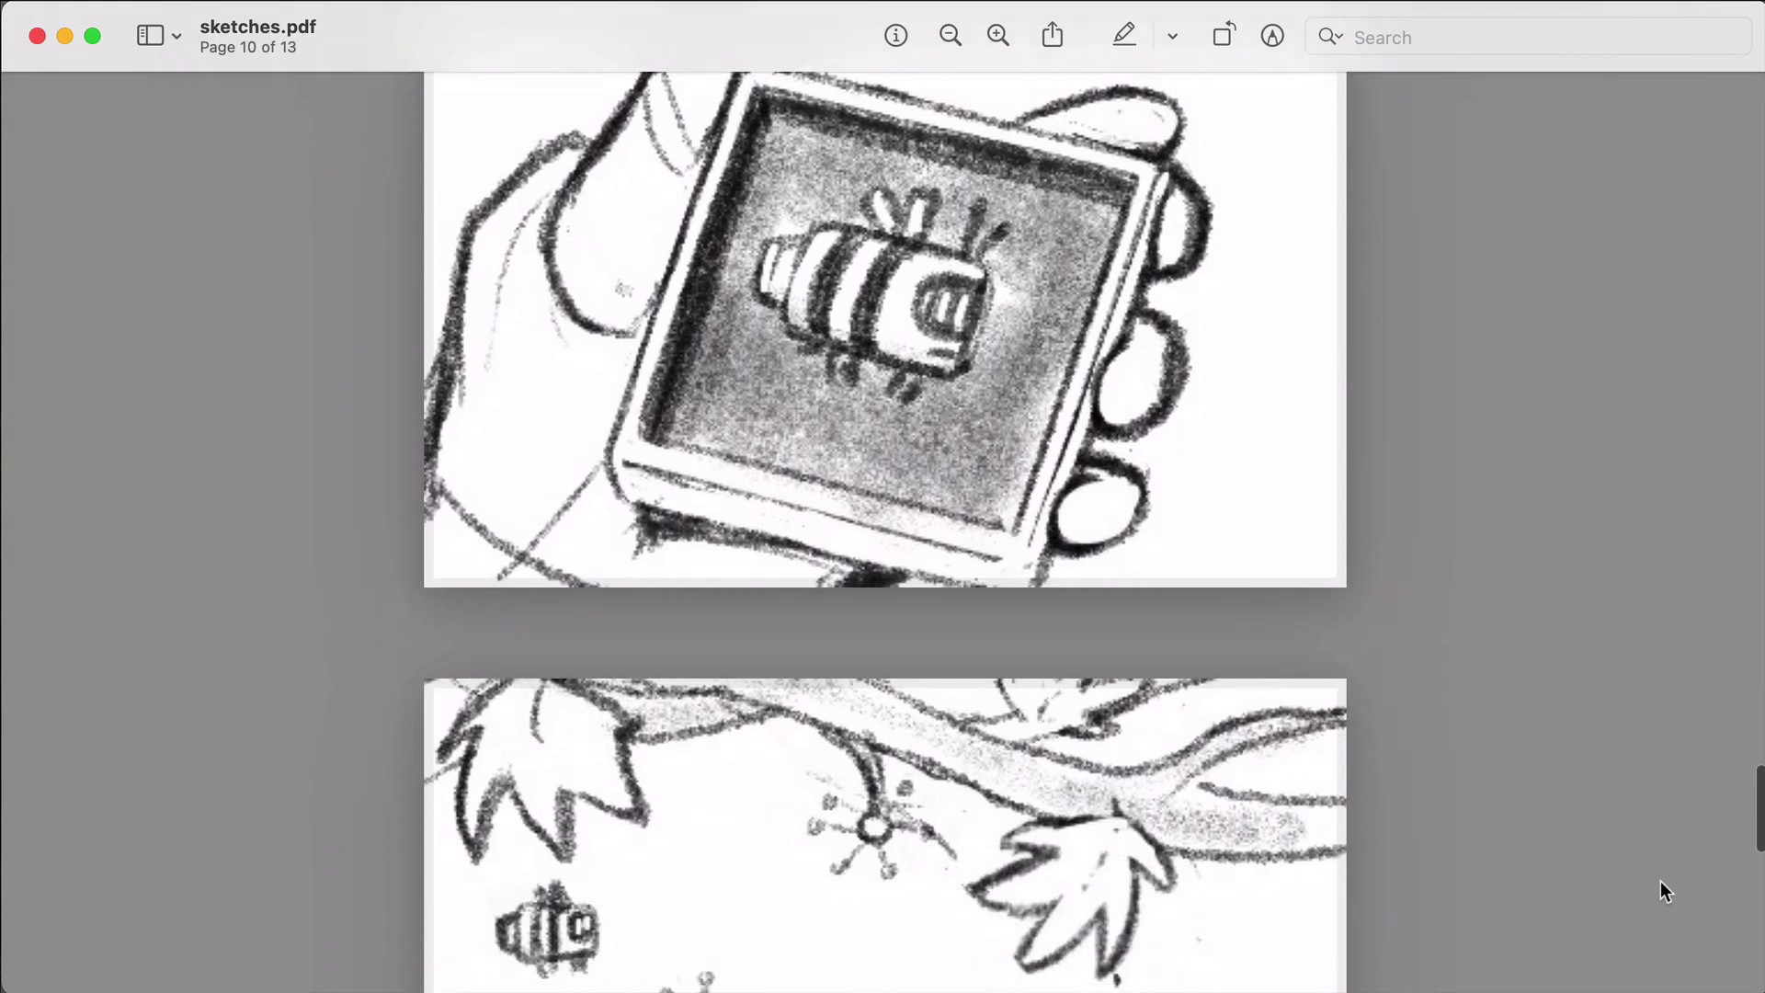
scroll(1660, 880, down, 1)
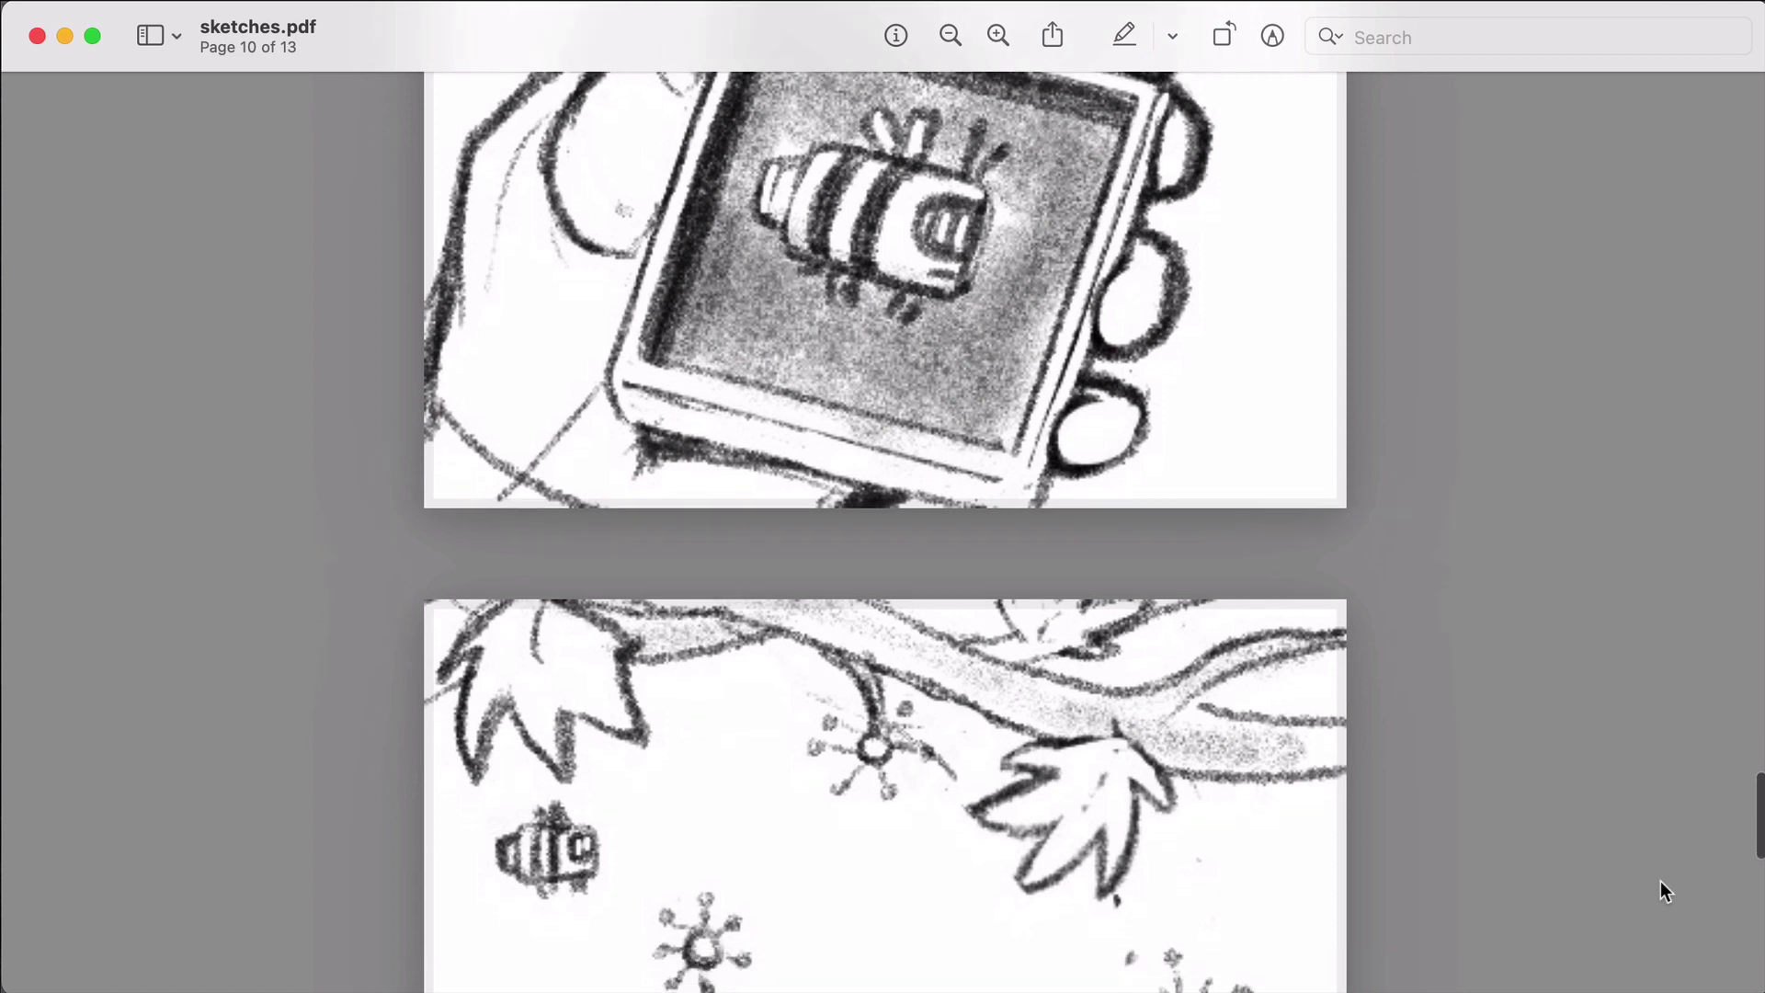
scroll(1660, 890, down, 2)
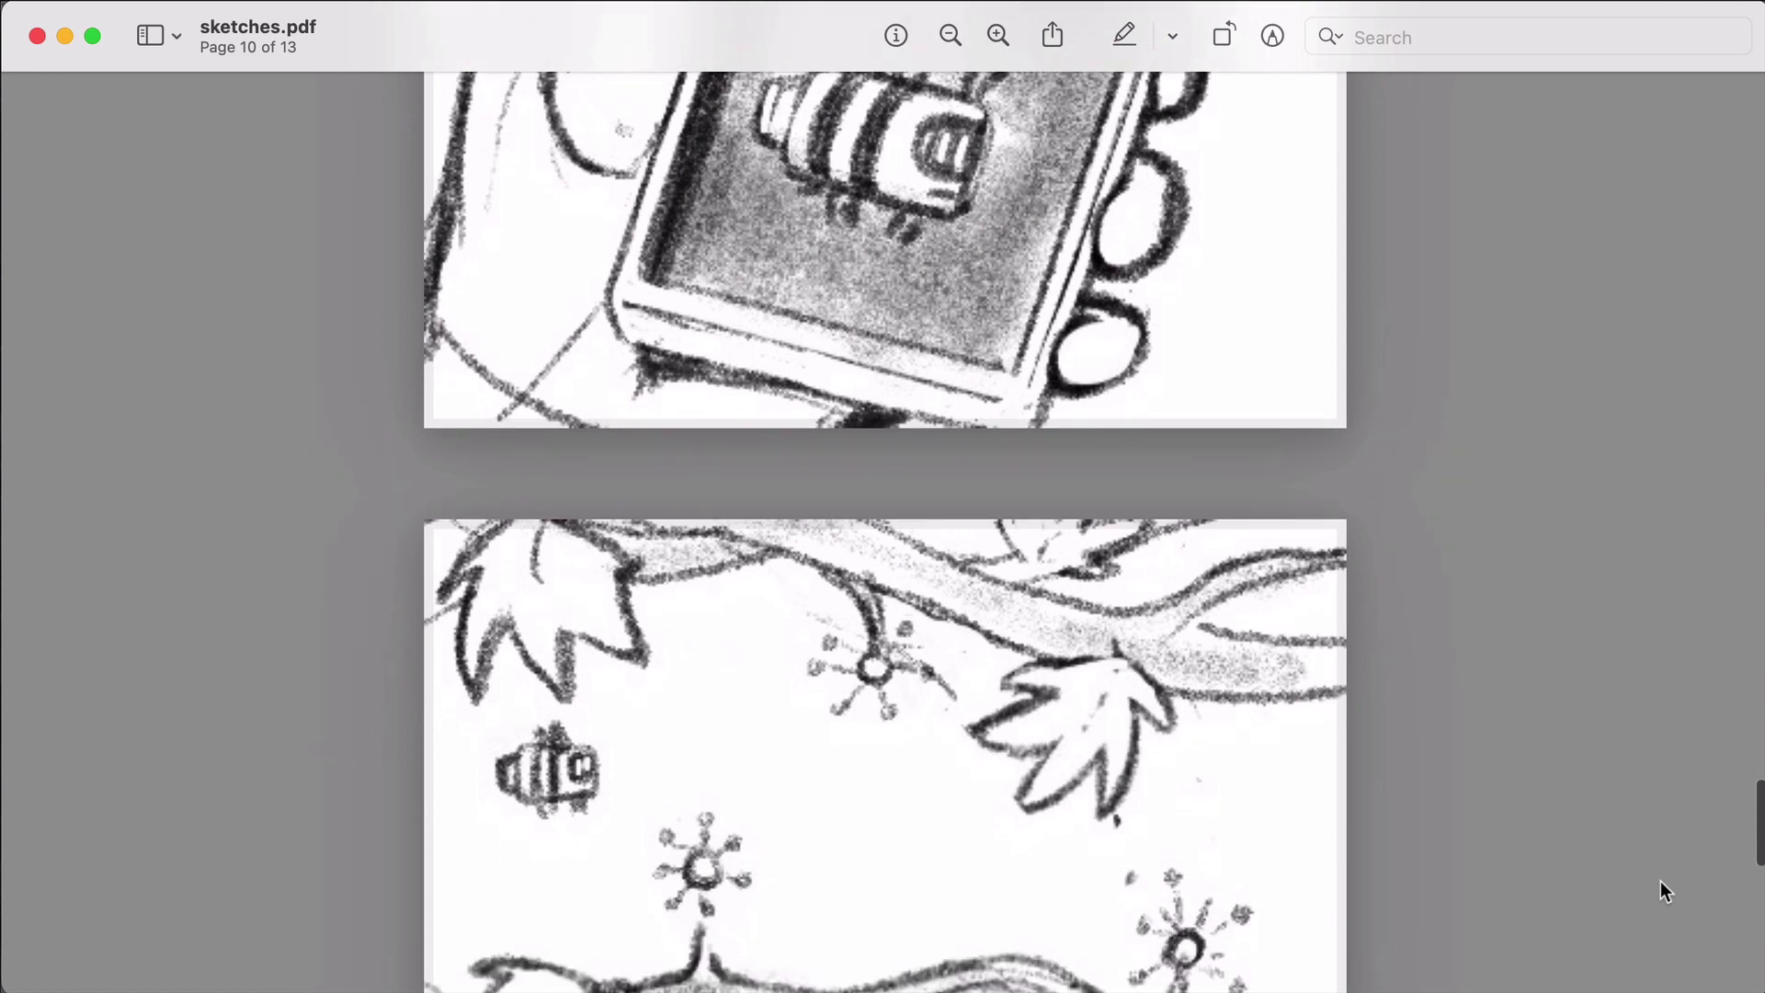
scroll(1660, 880, down, 5)
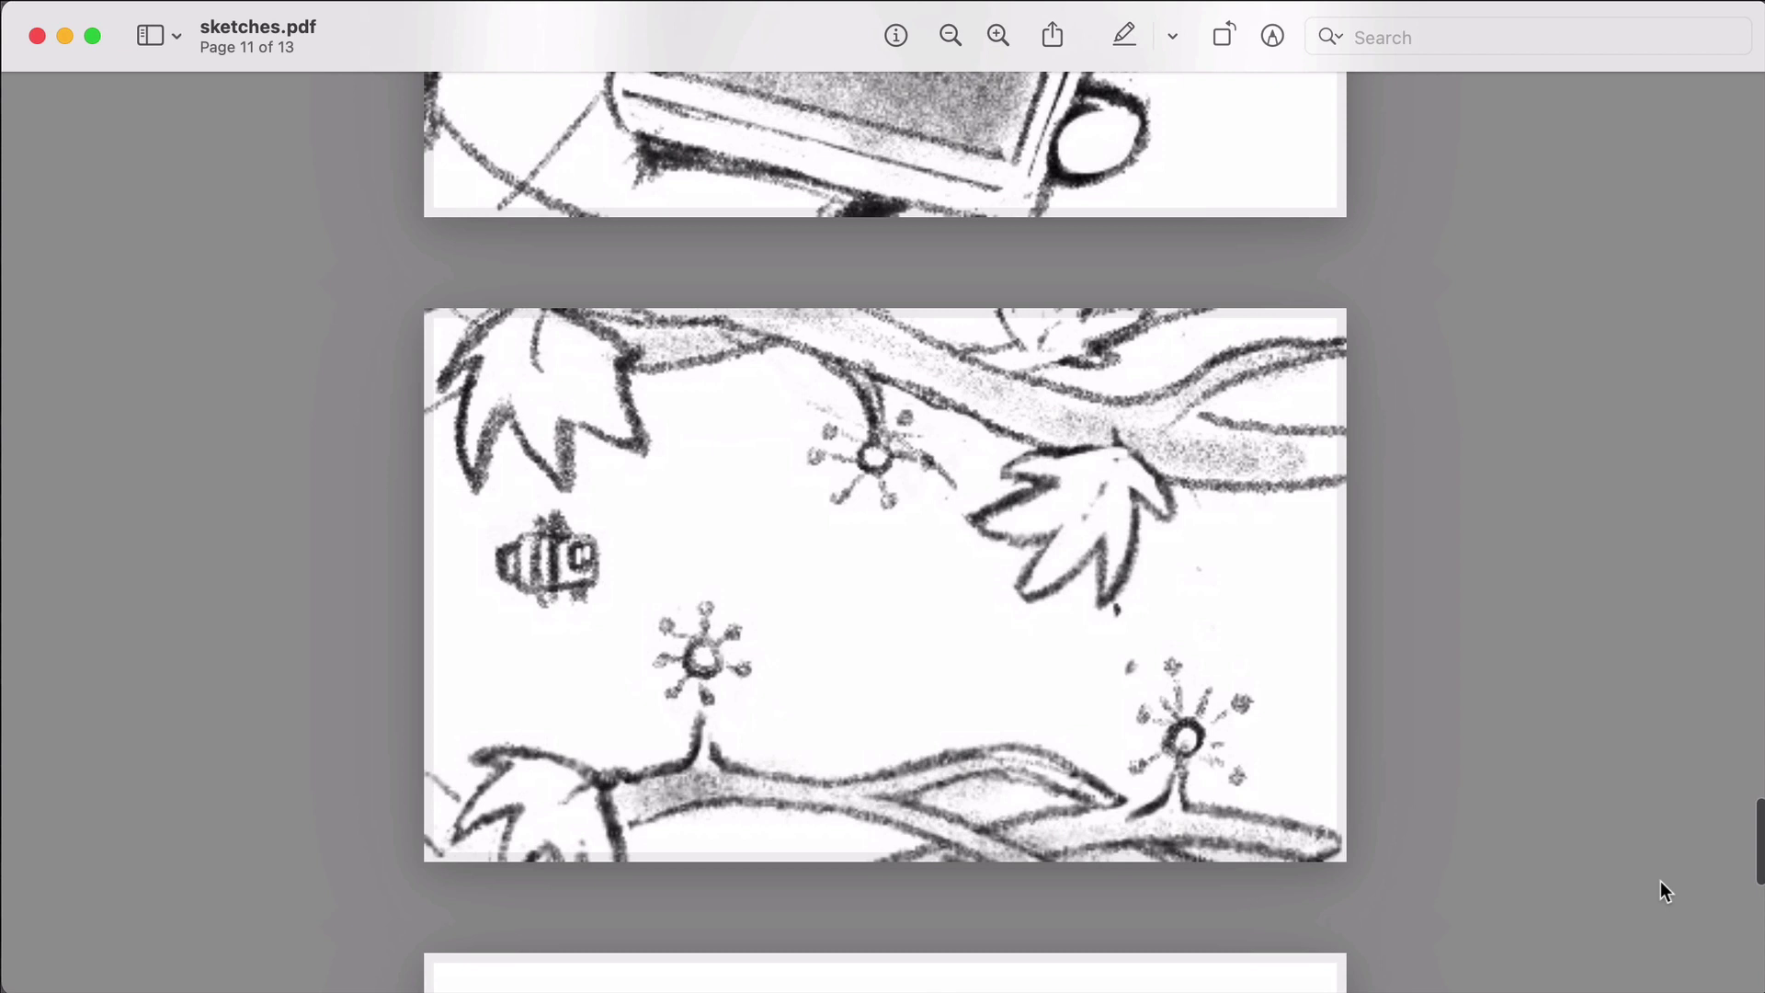
scroll(1660, 890, down, 4)
scroll(1660, 890, down, 5)
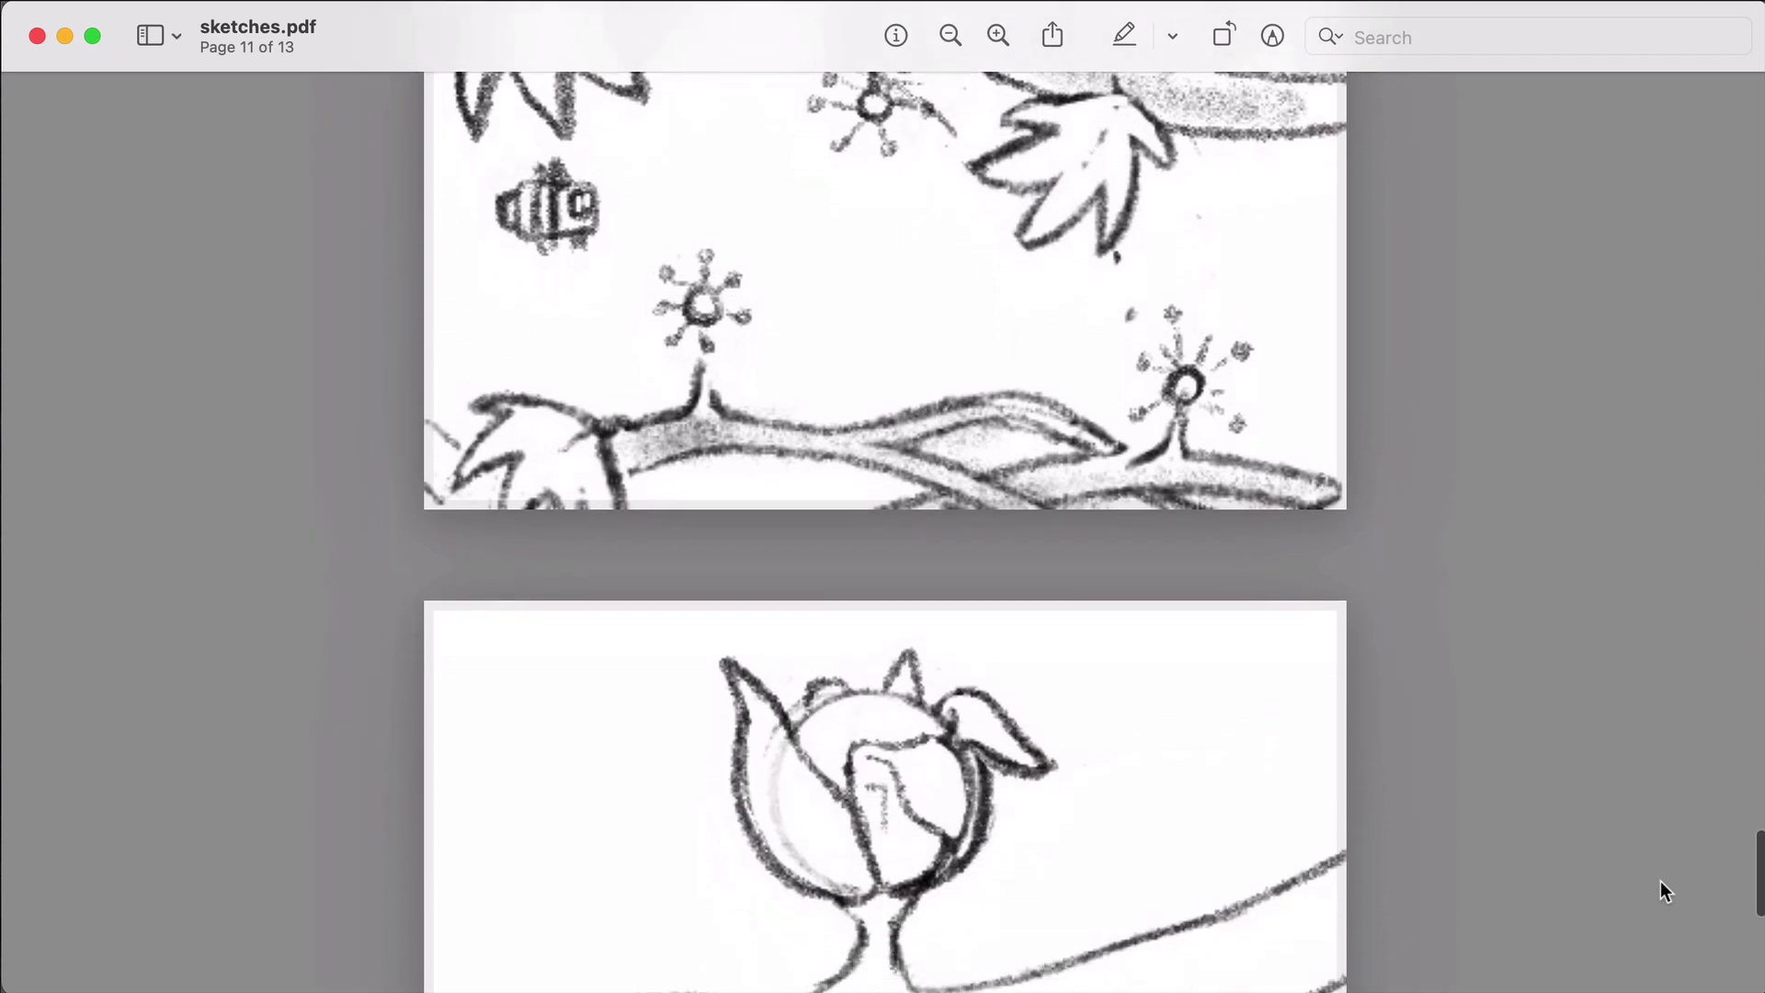
scroll(1660, 883, down, 5)
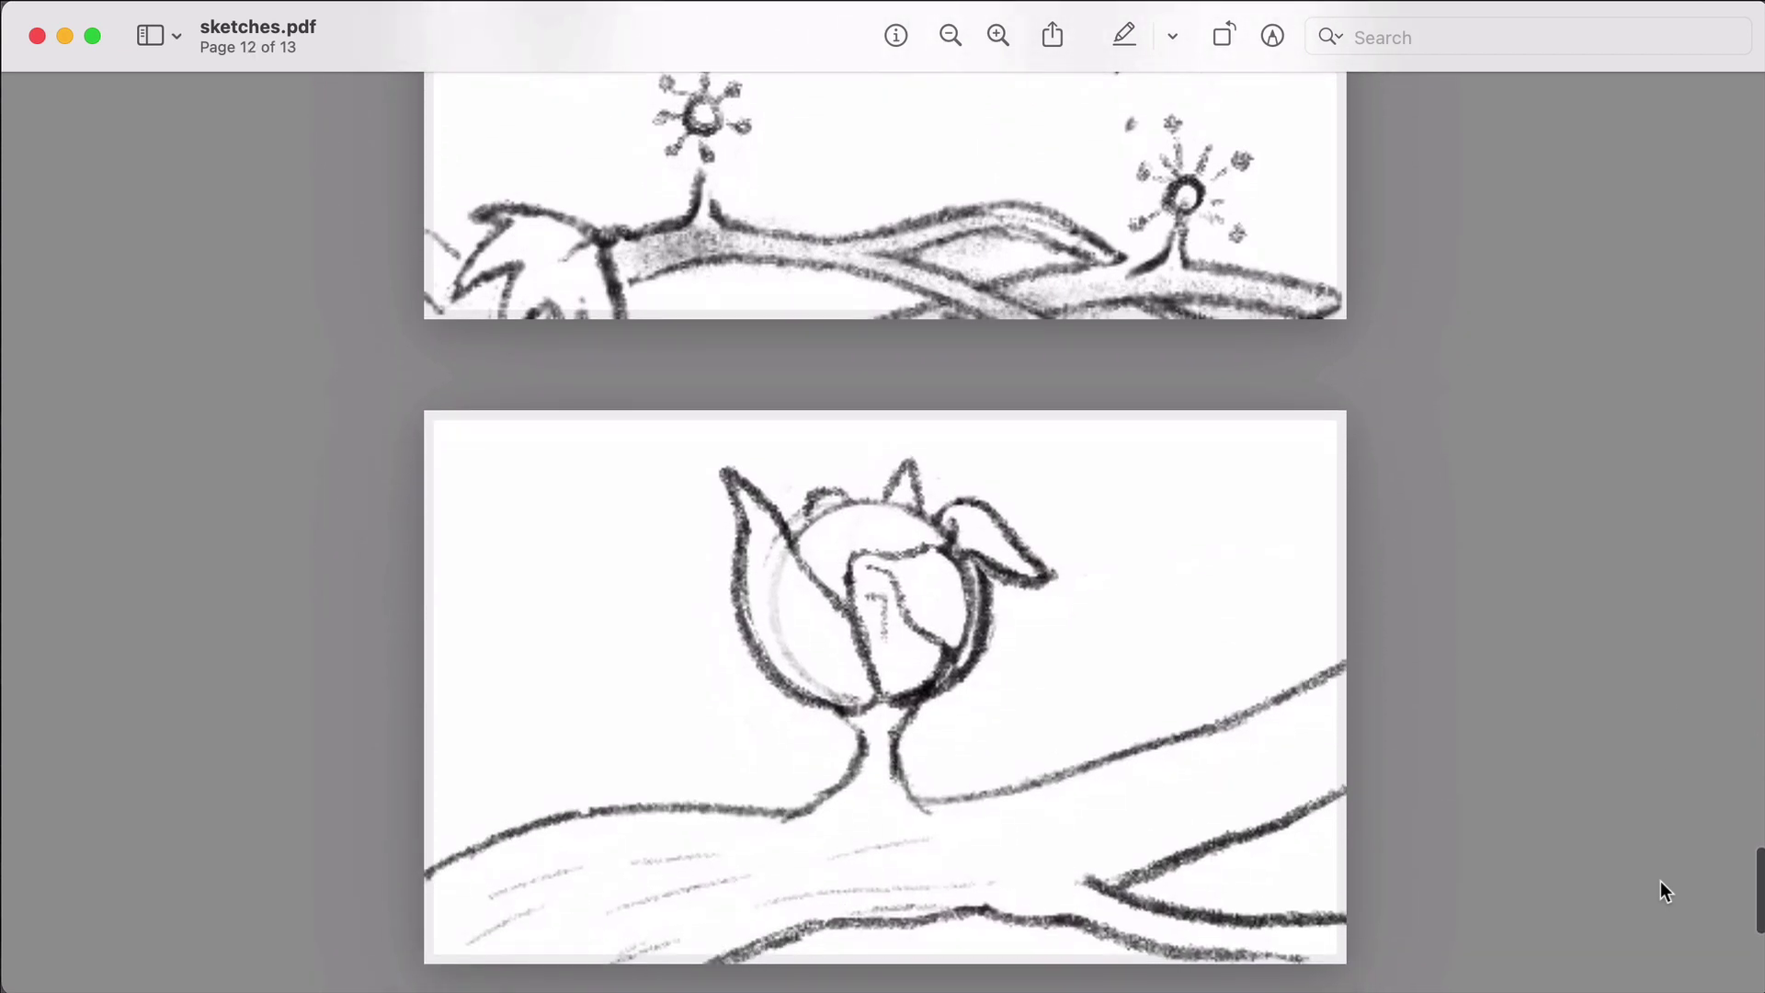
scroll(1660, 890, down, 3)
scroll(1661, 890, down, 3)
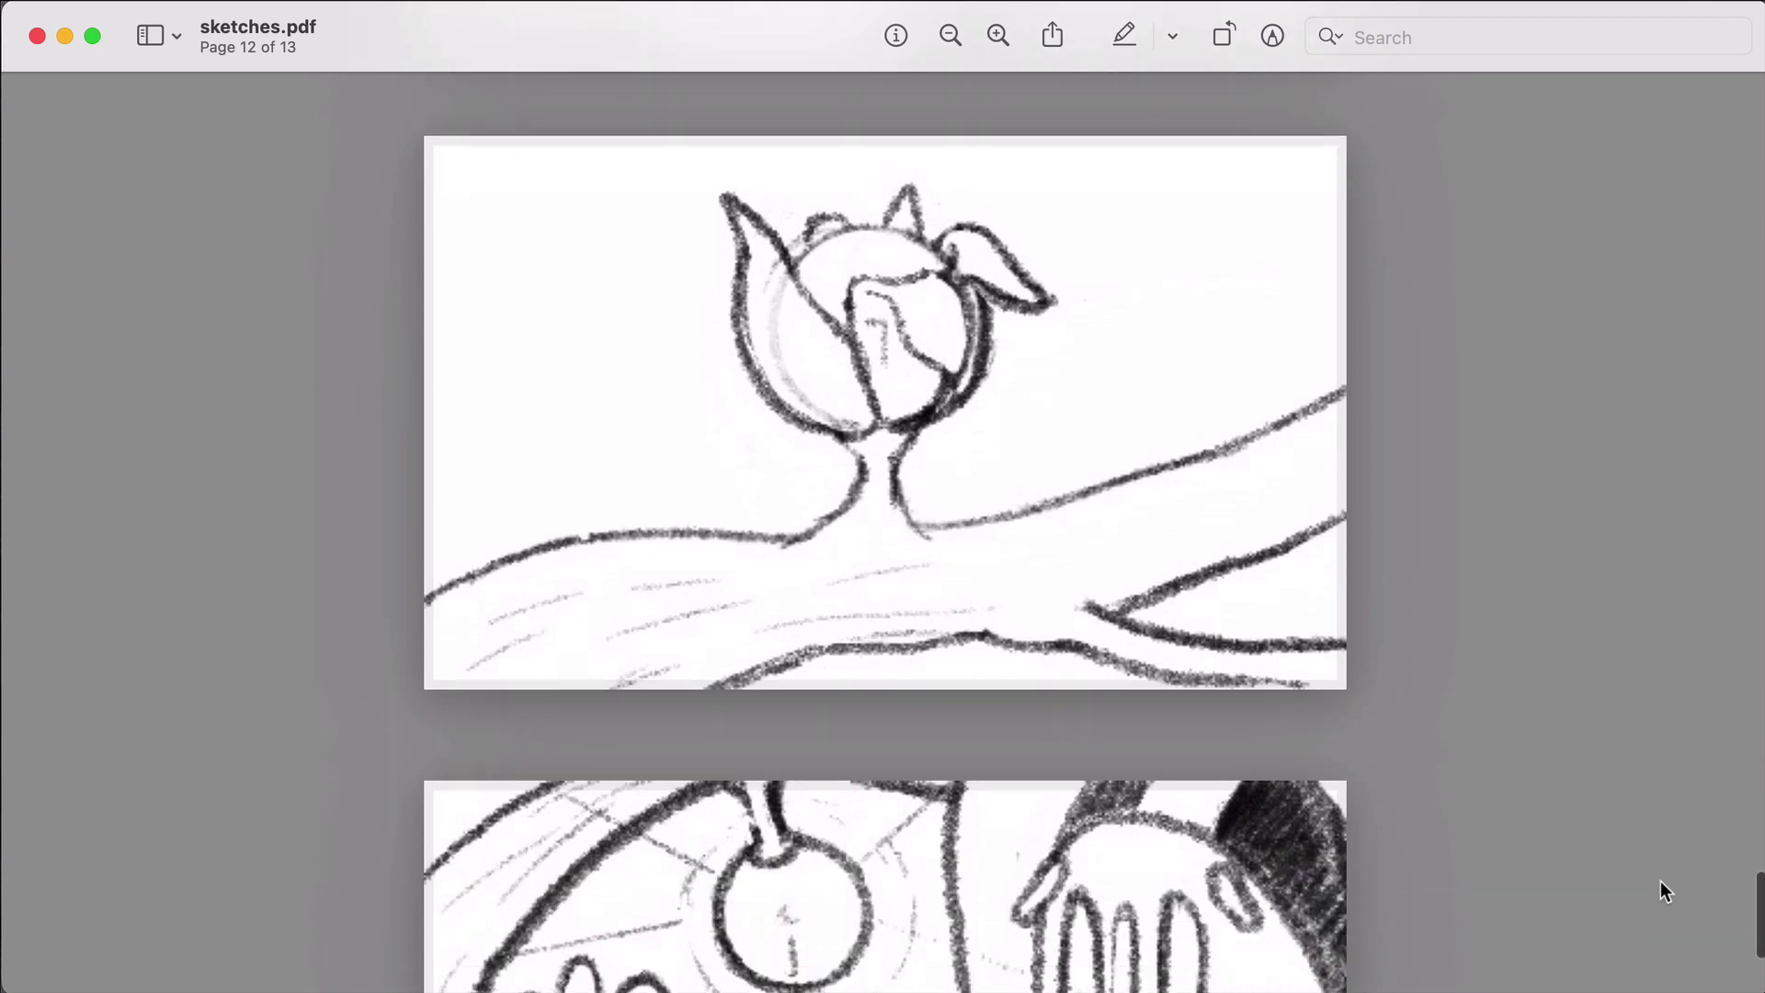
scroll(1660, 890, down, 5)
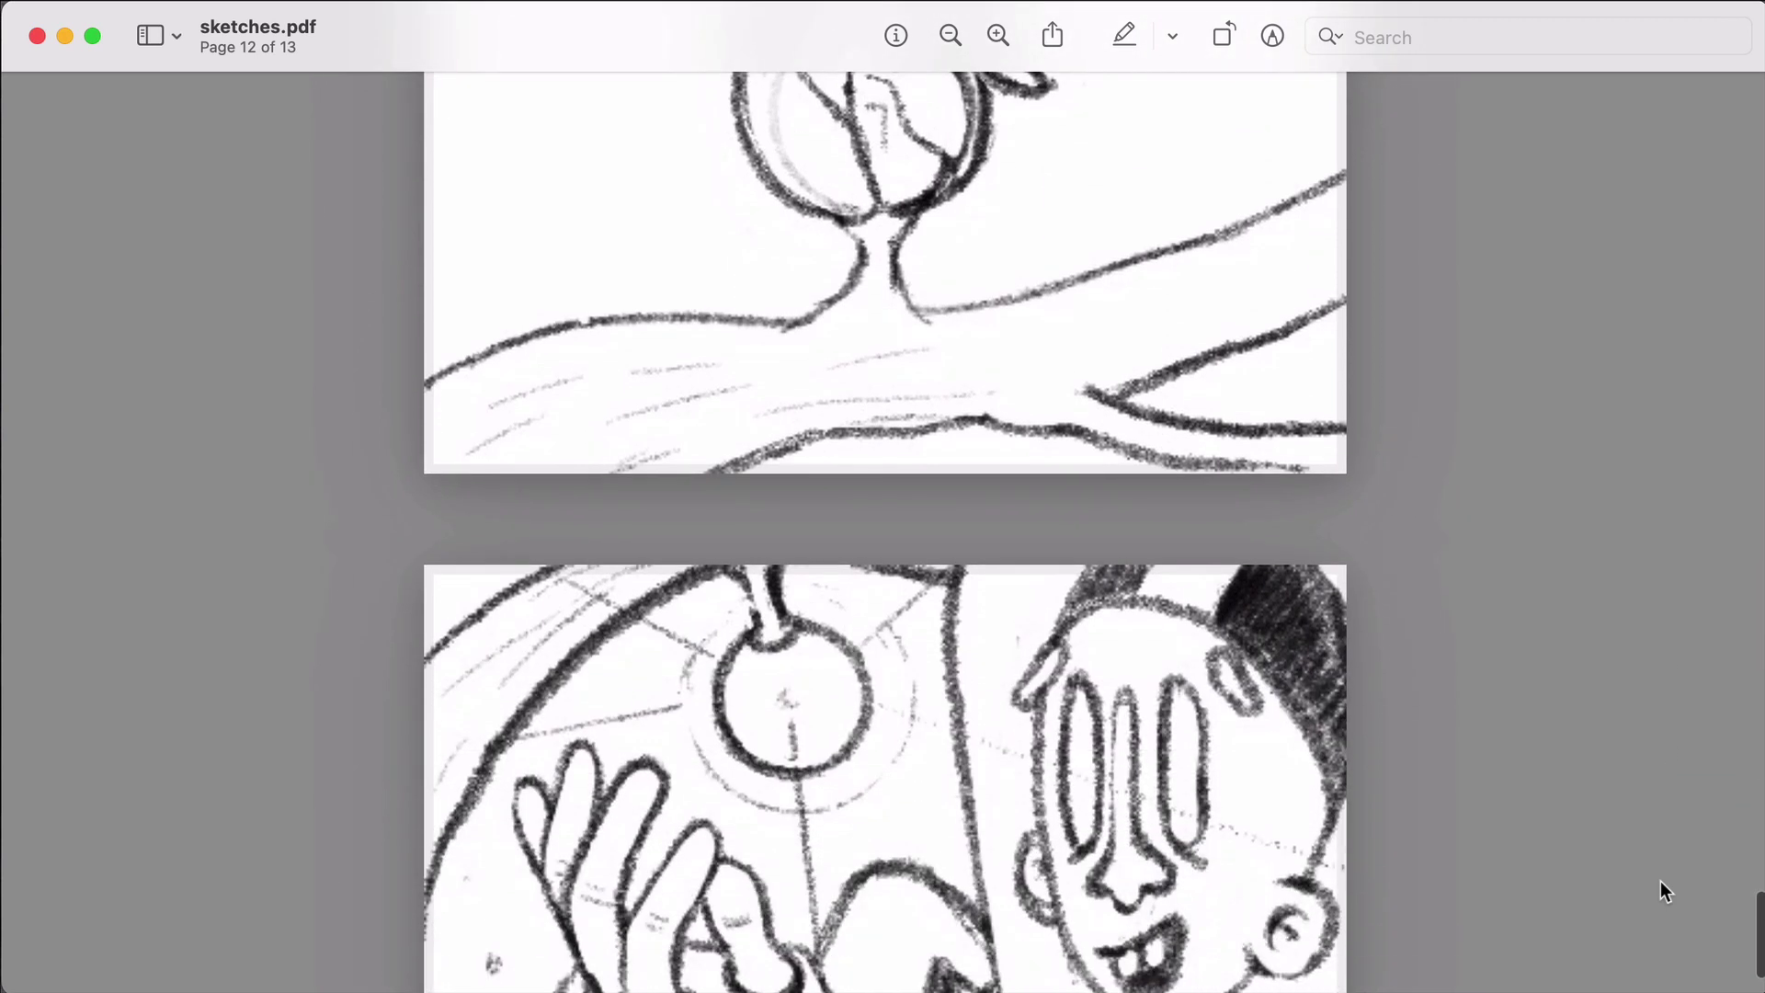
scroll(1660, 882, down, 4)
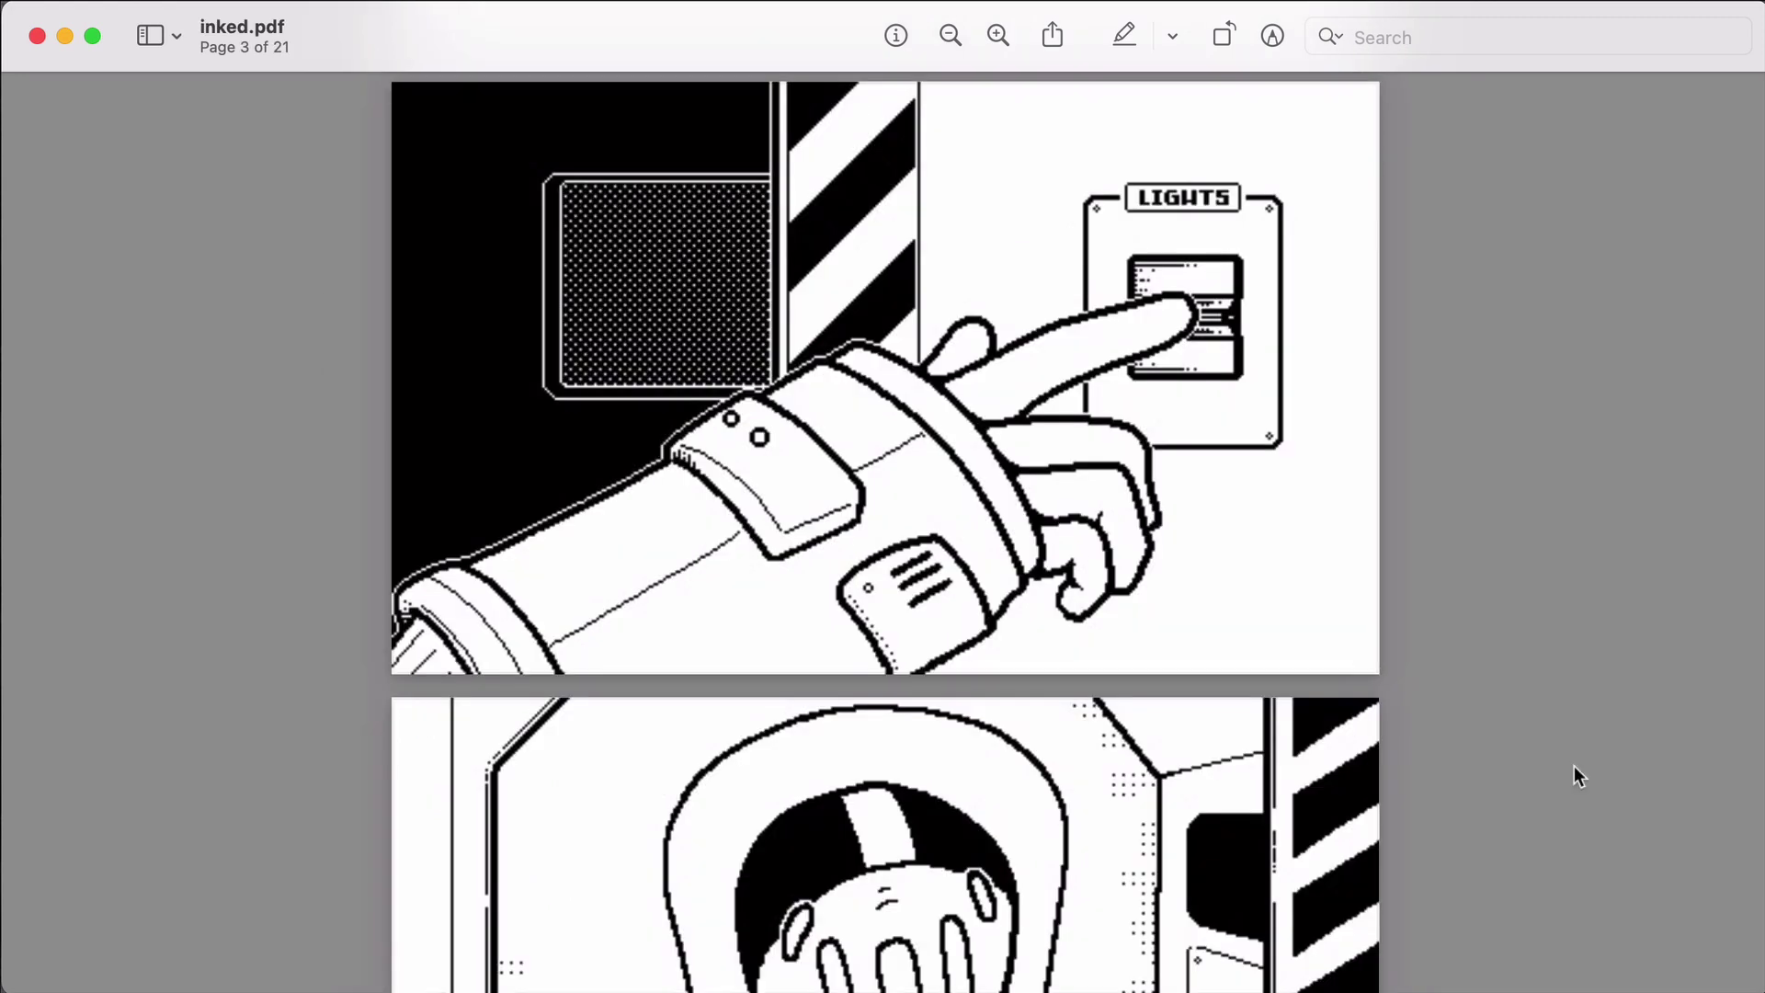
scroll(1574, 766, down, 5)
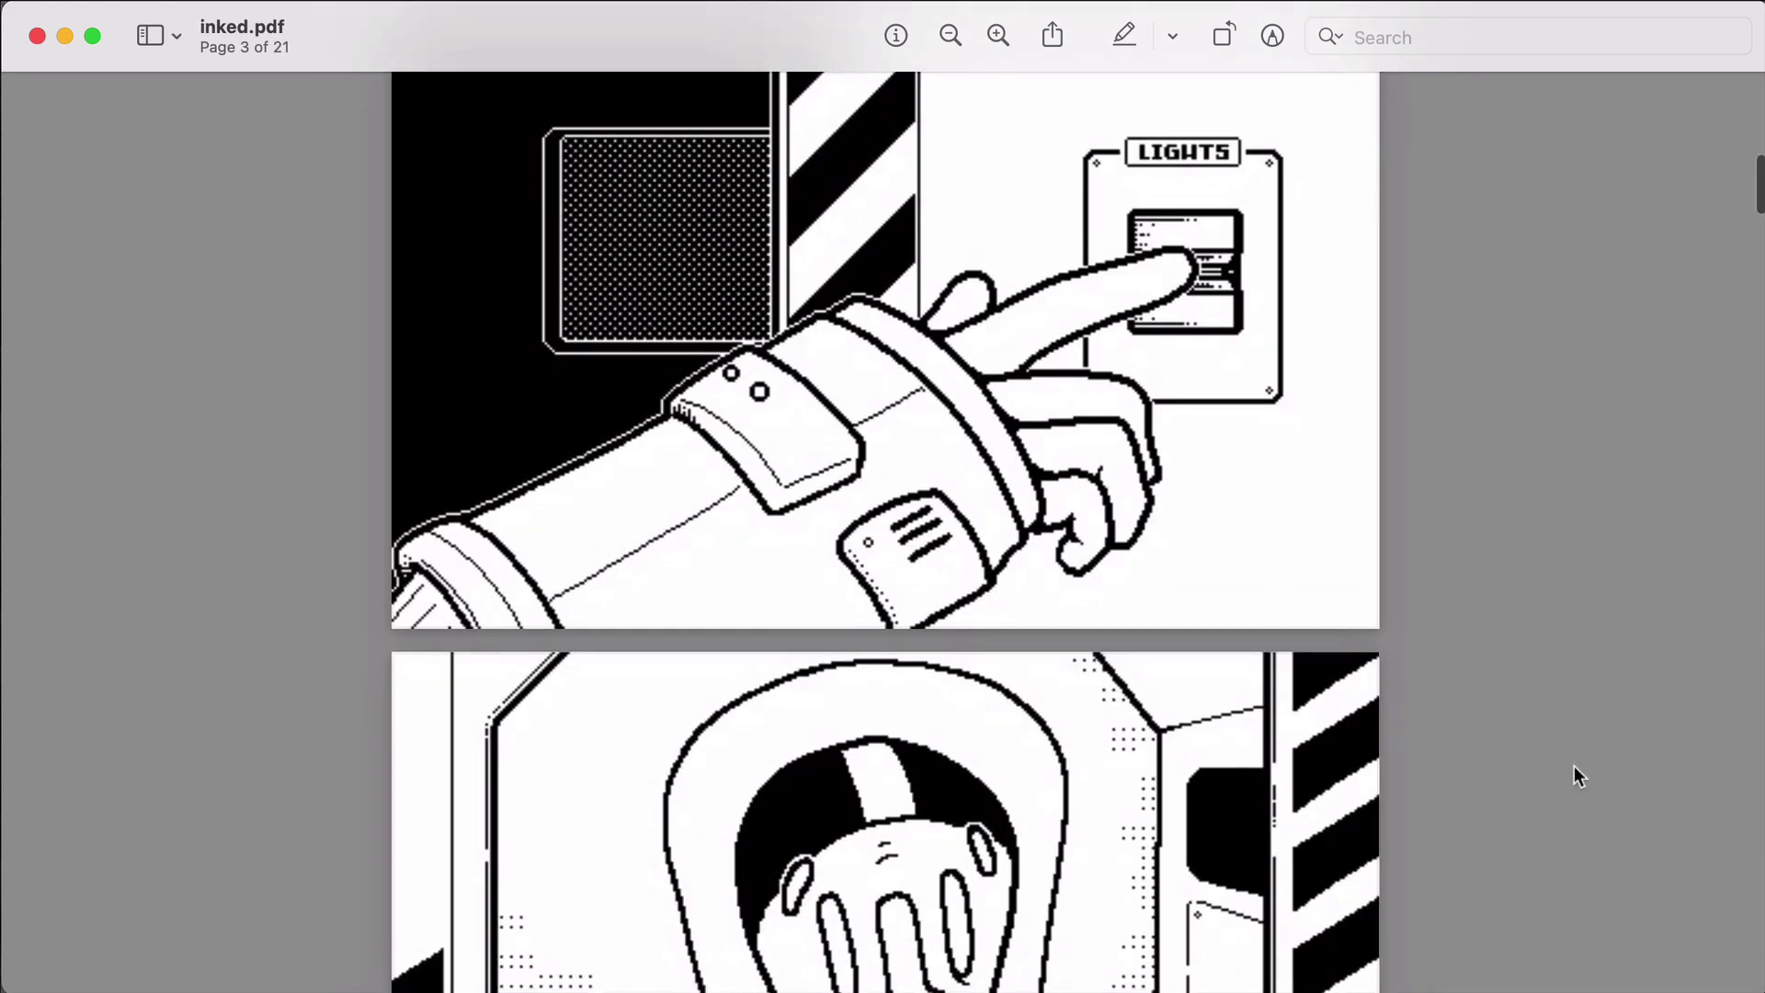
scroll(1574, 769, down, 3)
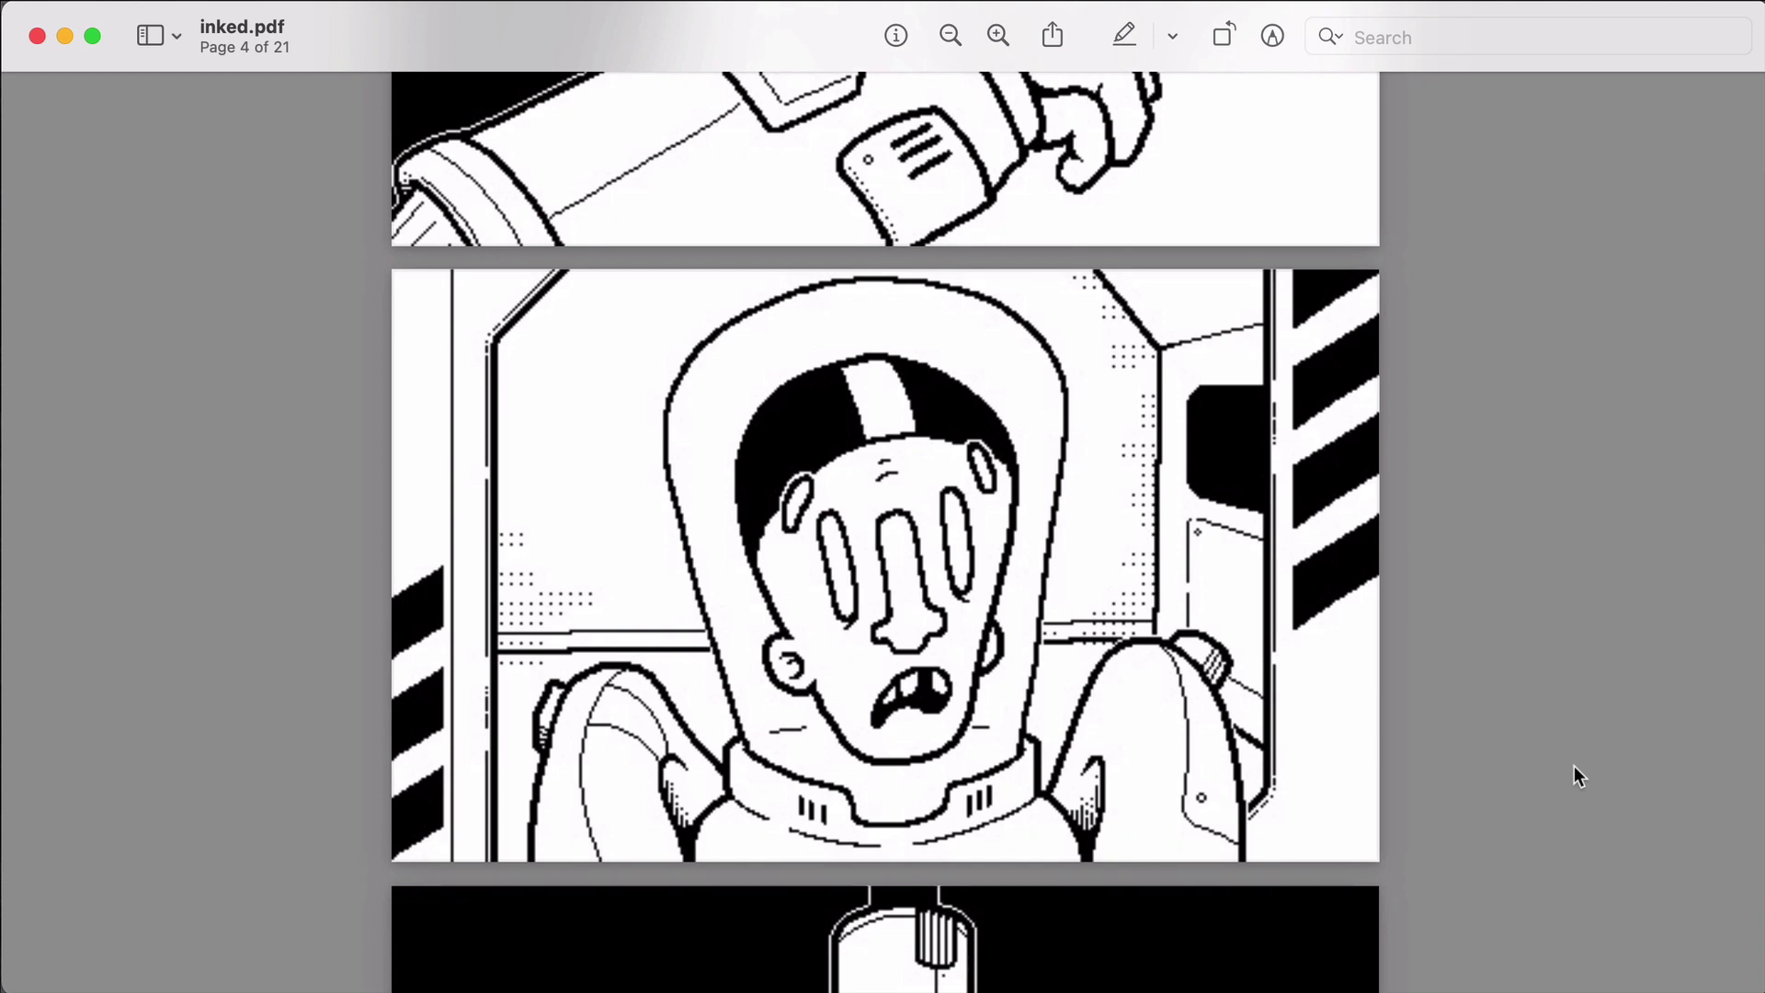
scroll(1574, 765, down, 1)
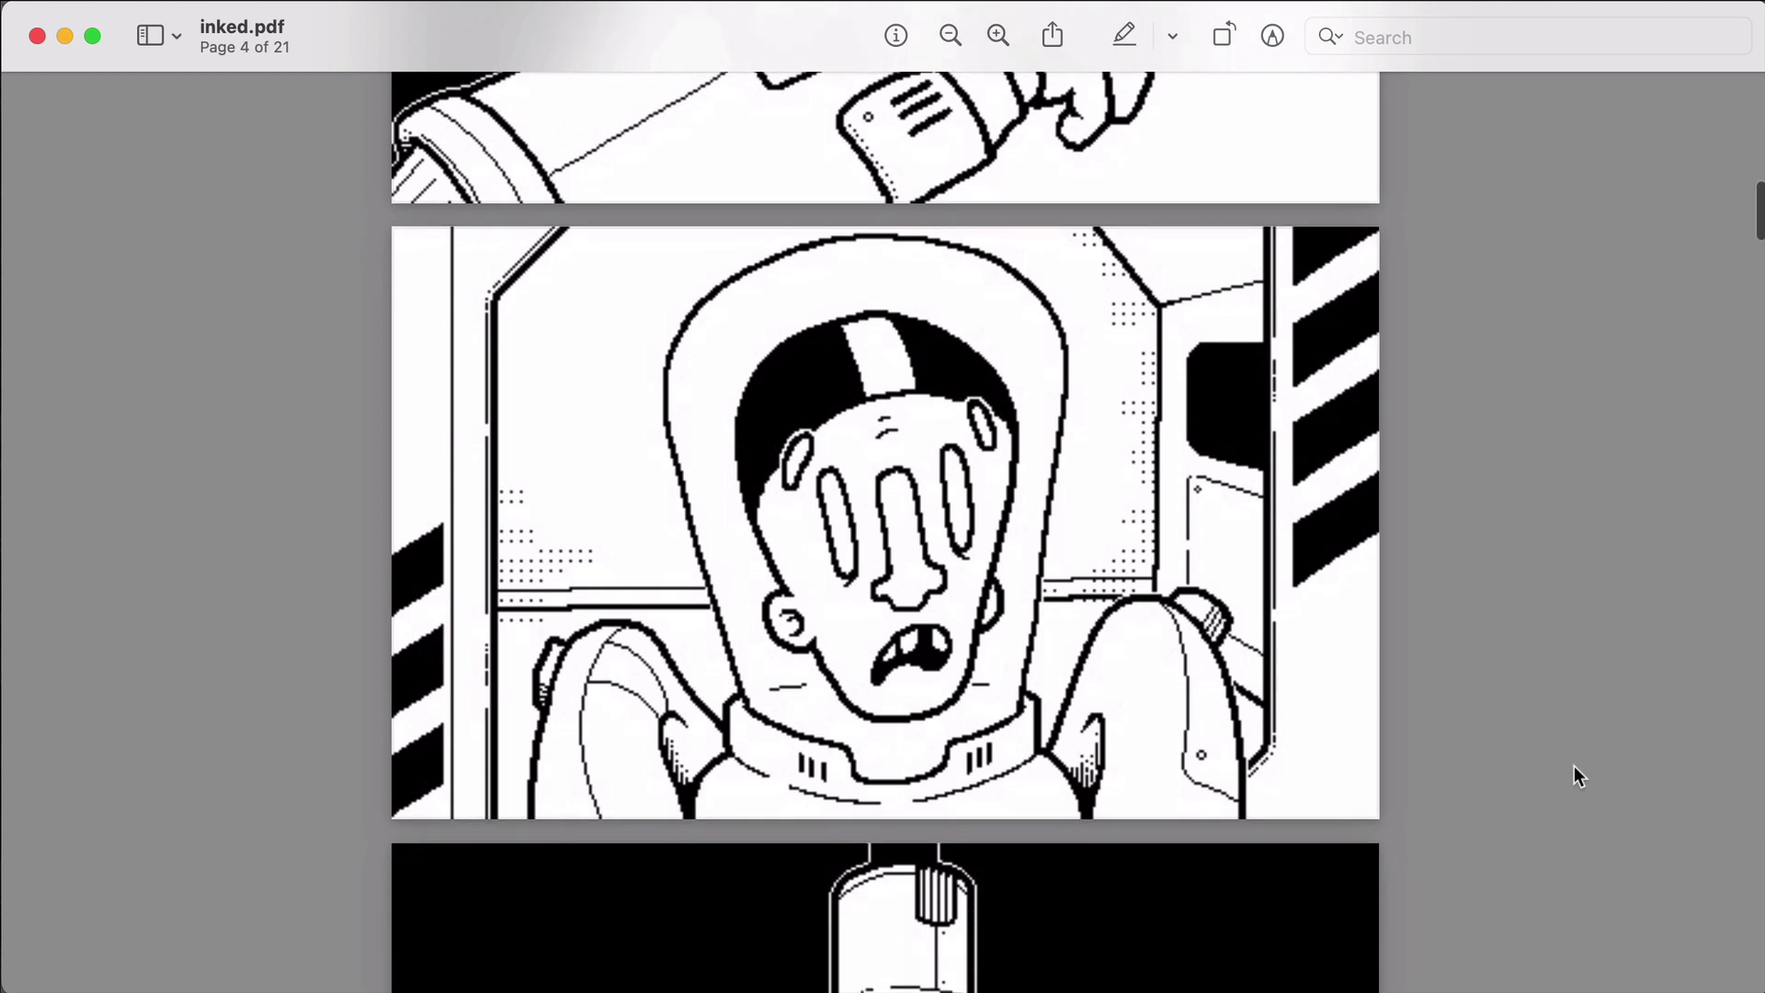
scroll(1573, 765, down, 5)
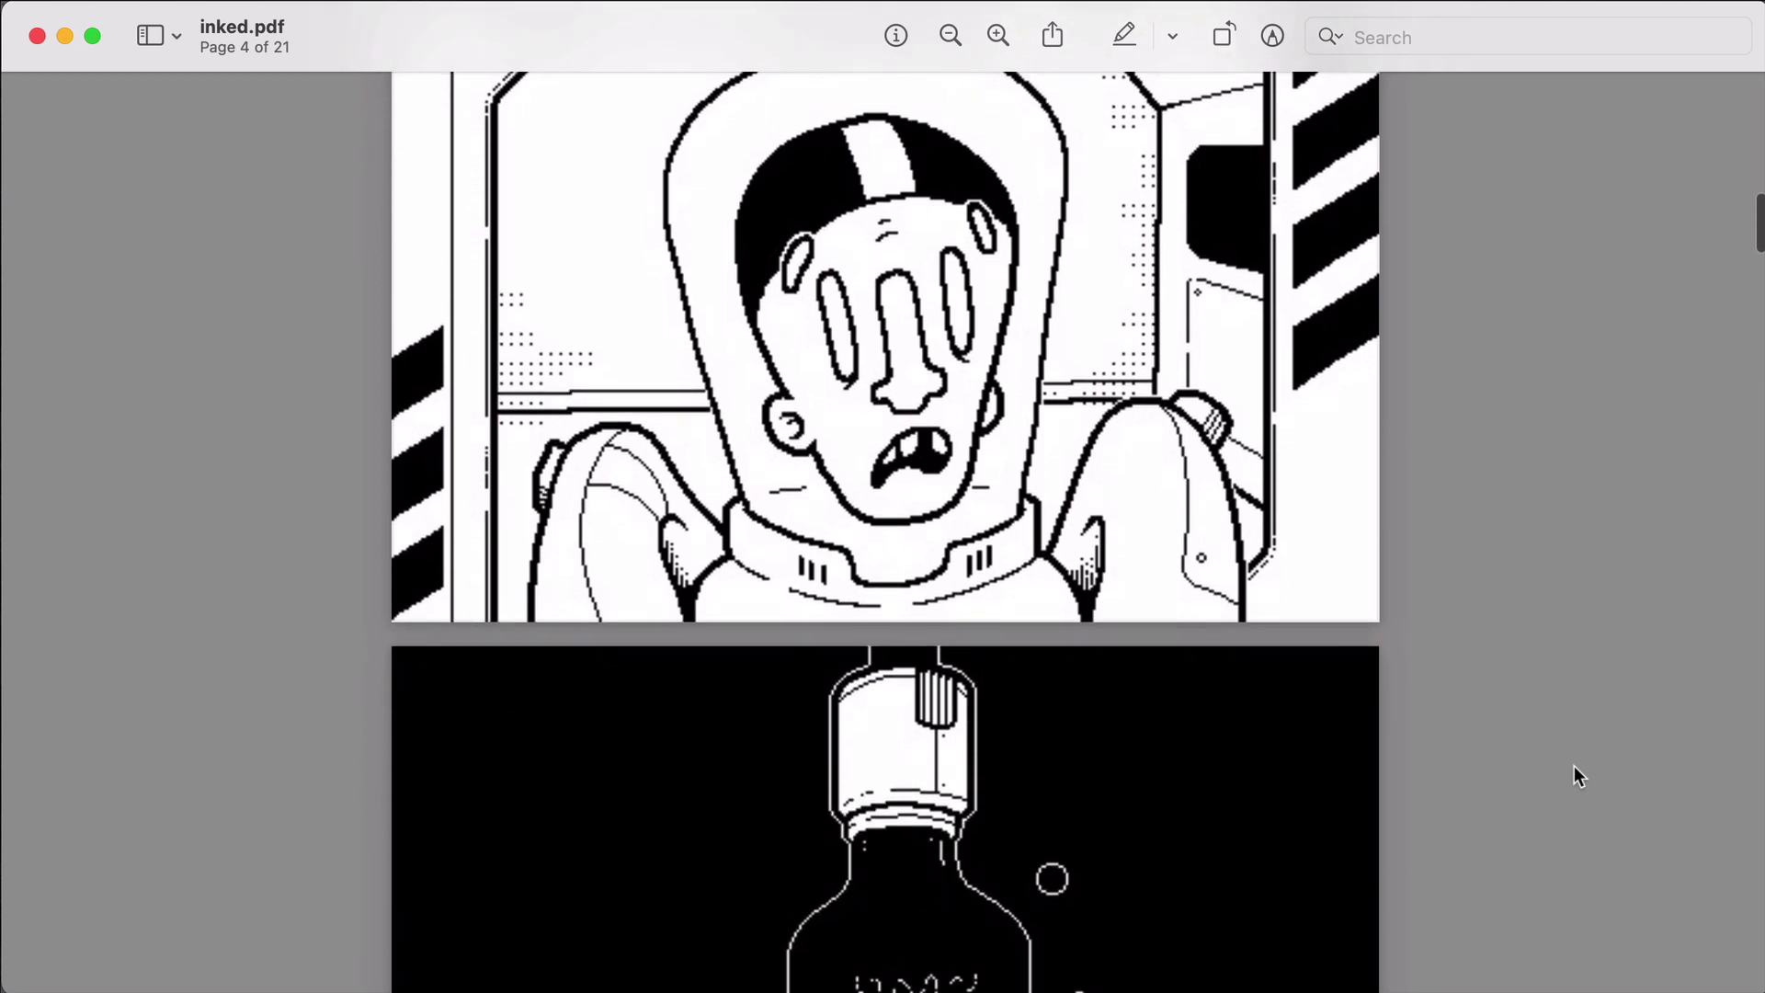
scroll(1574, 766, down, 8)
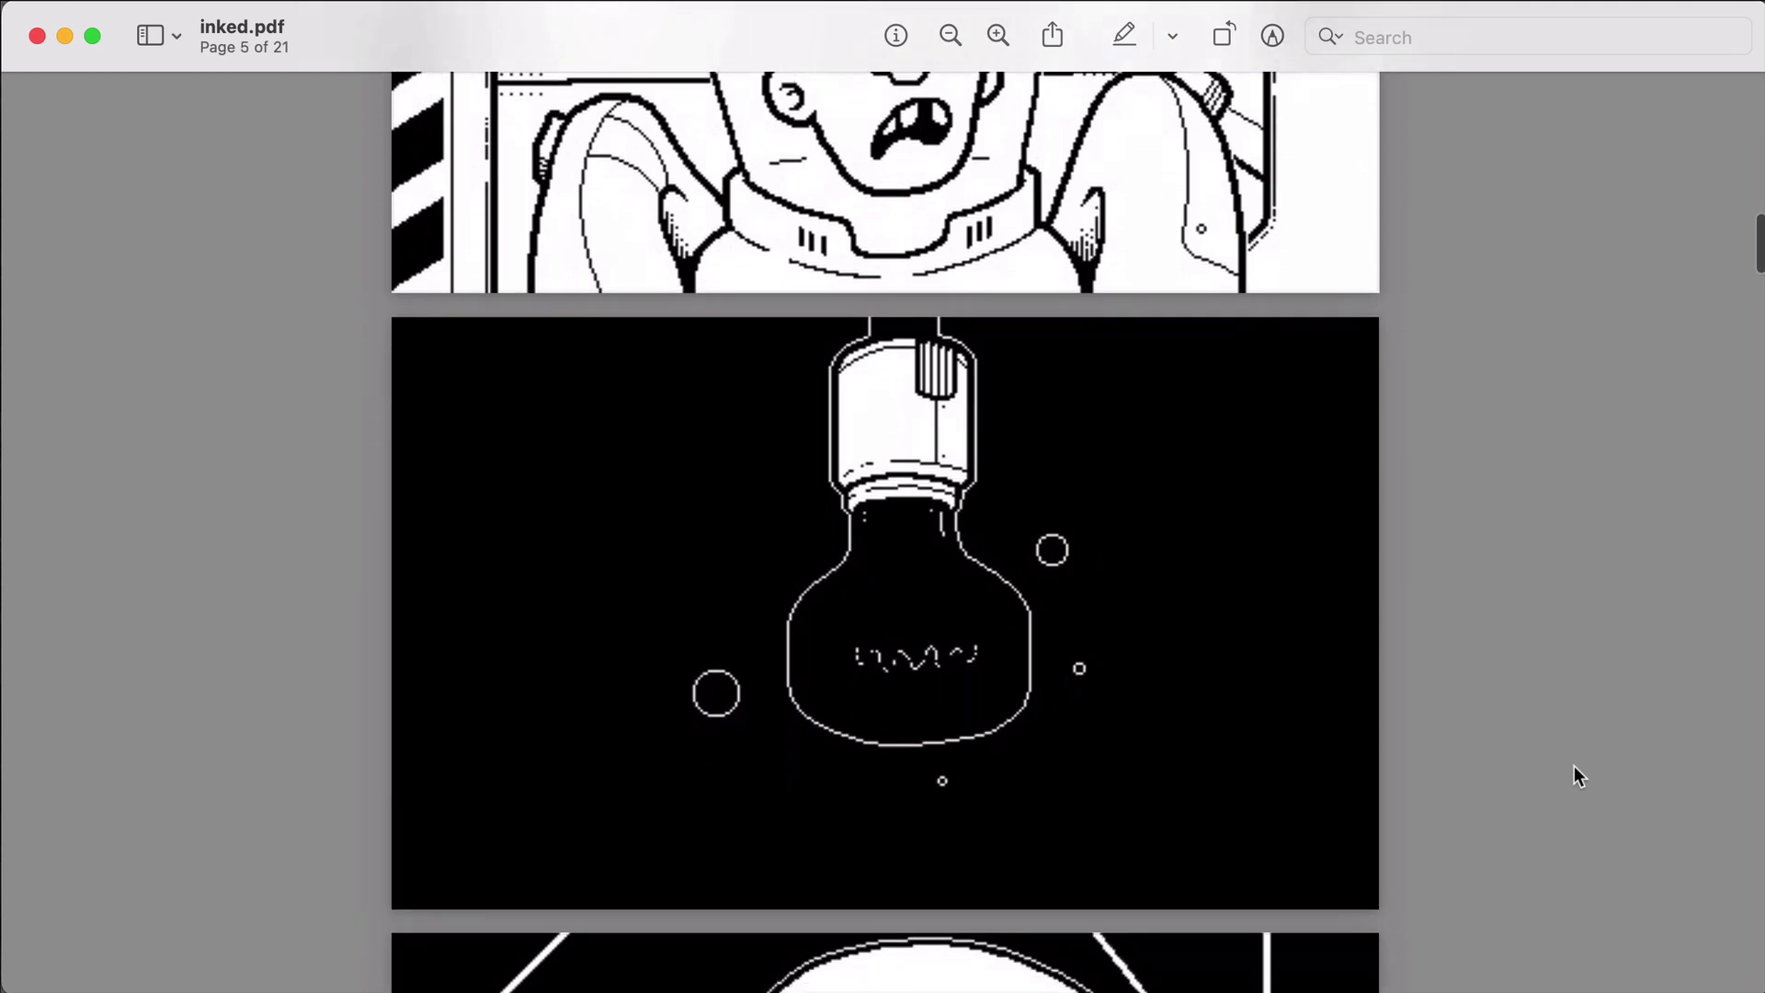
scroll(1573, 766, down, 6)
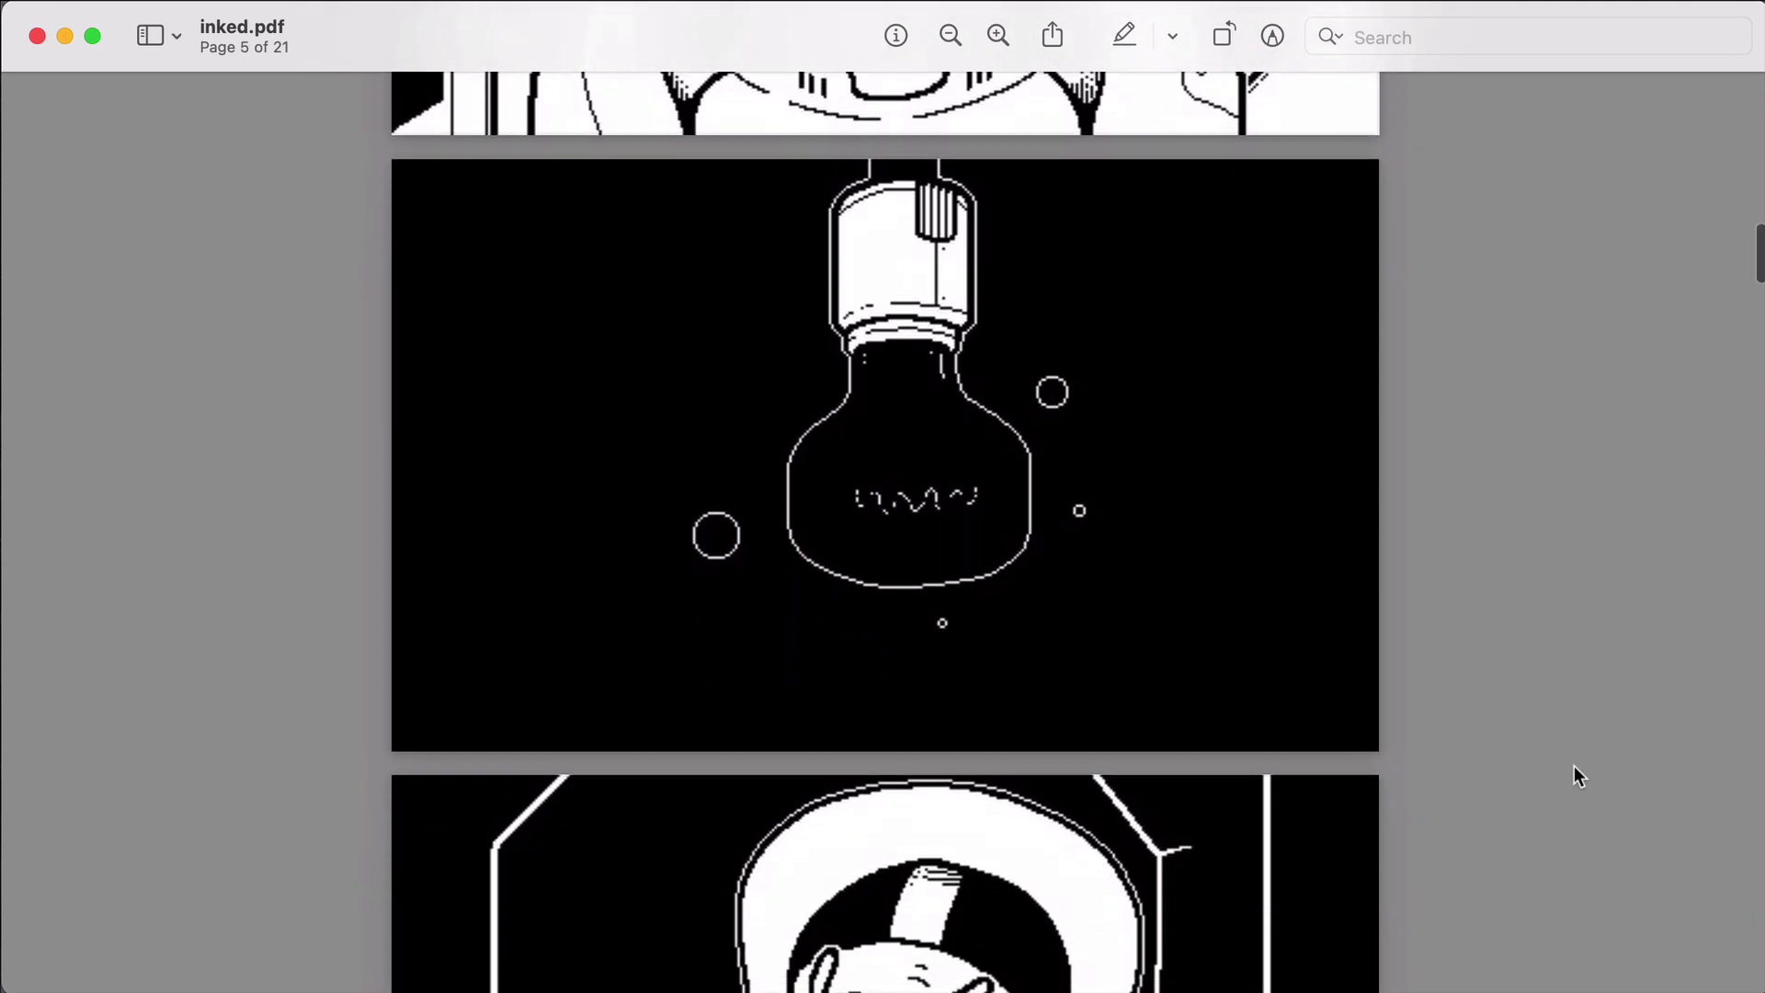
scroll(1573, 777, down, 8)
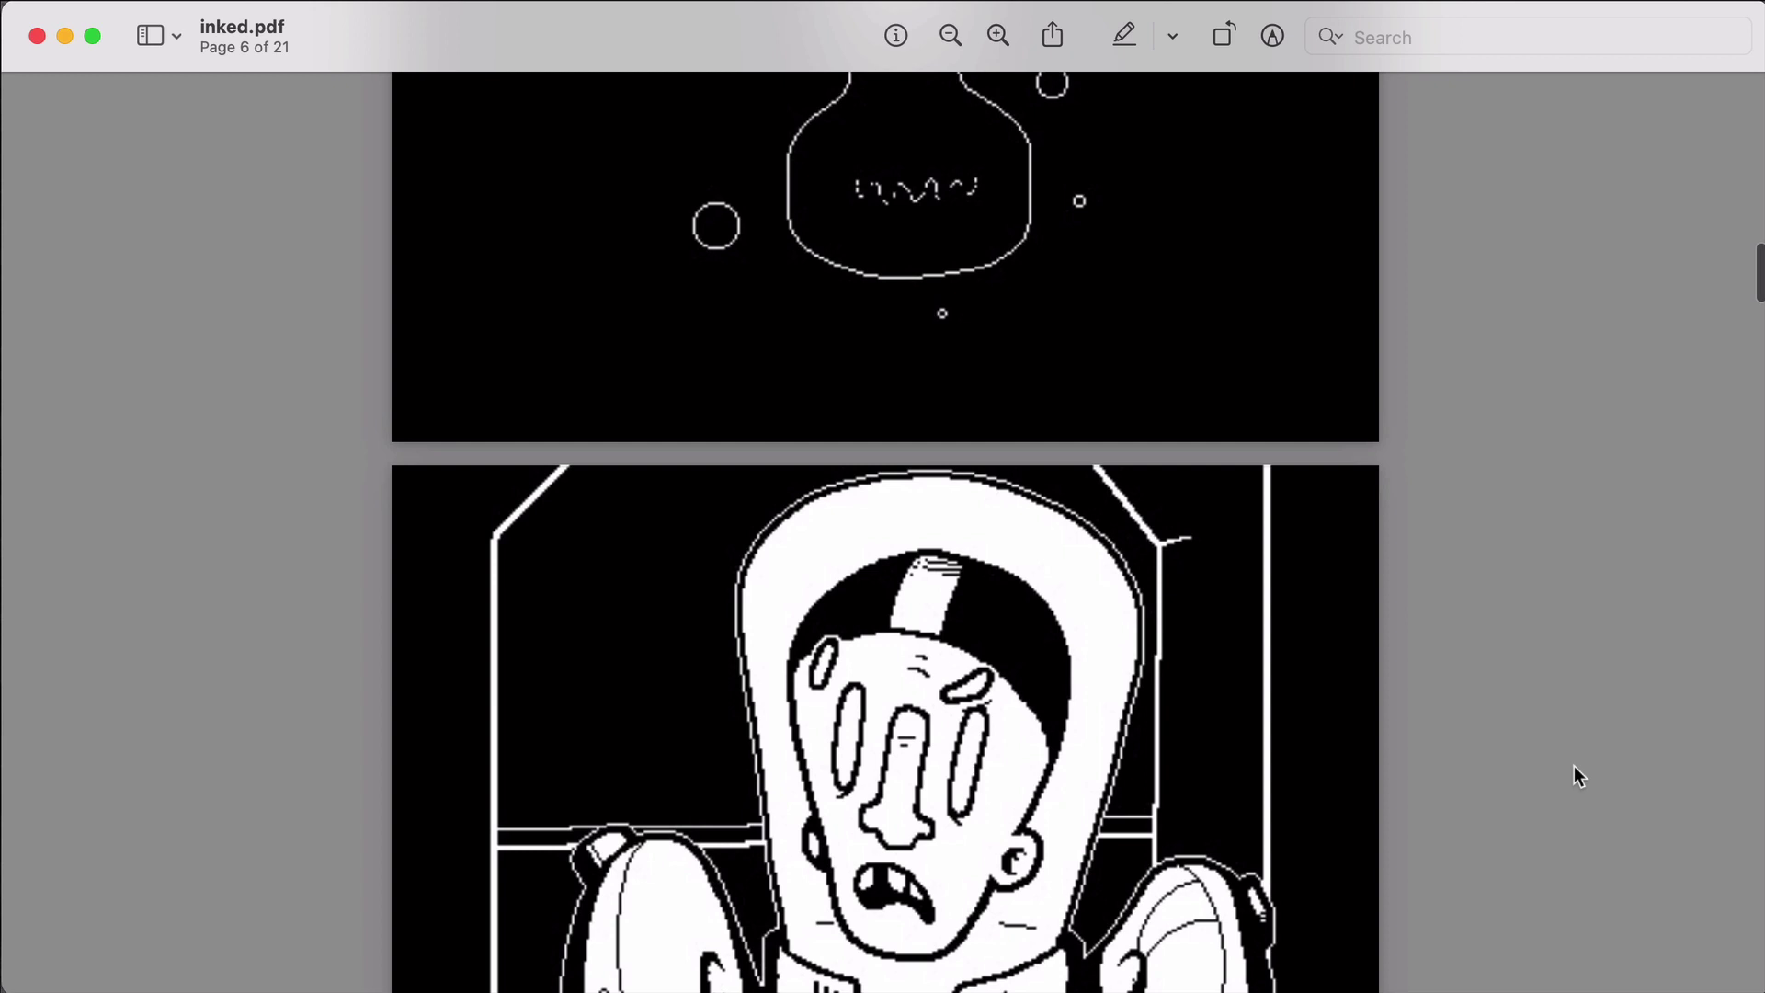
scroll(1574, 777, down, 6)
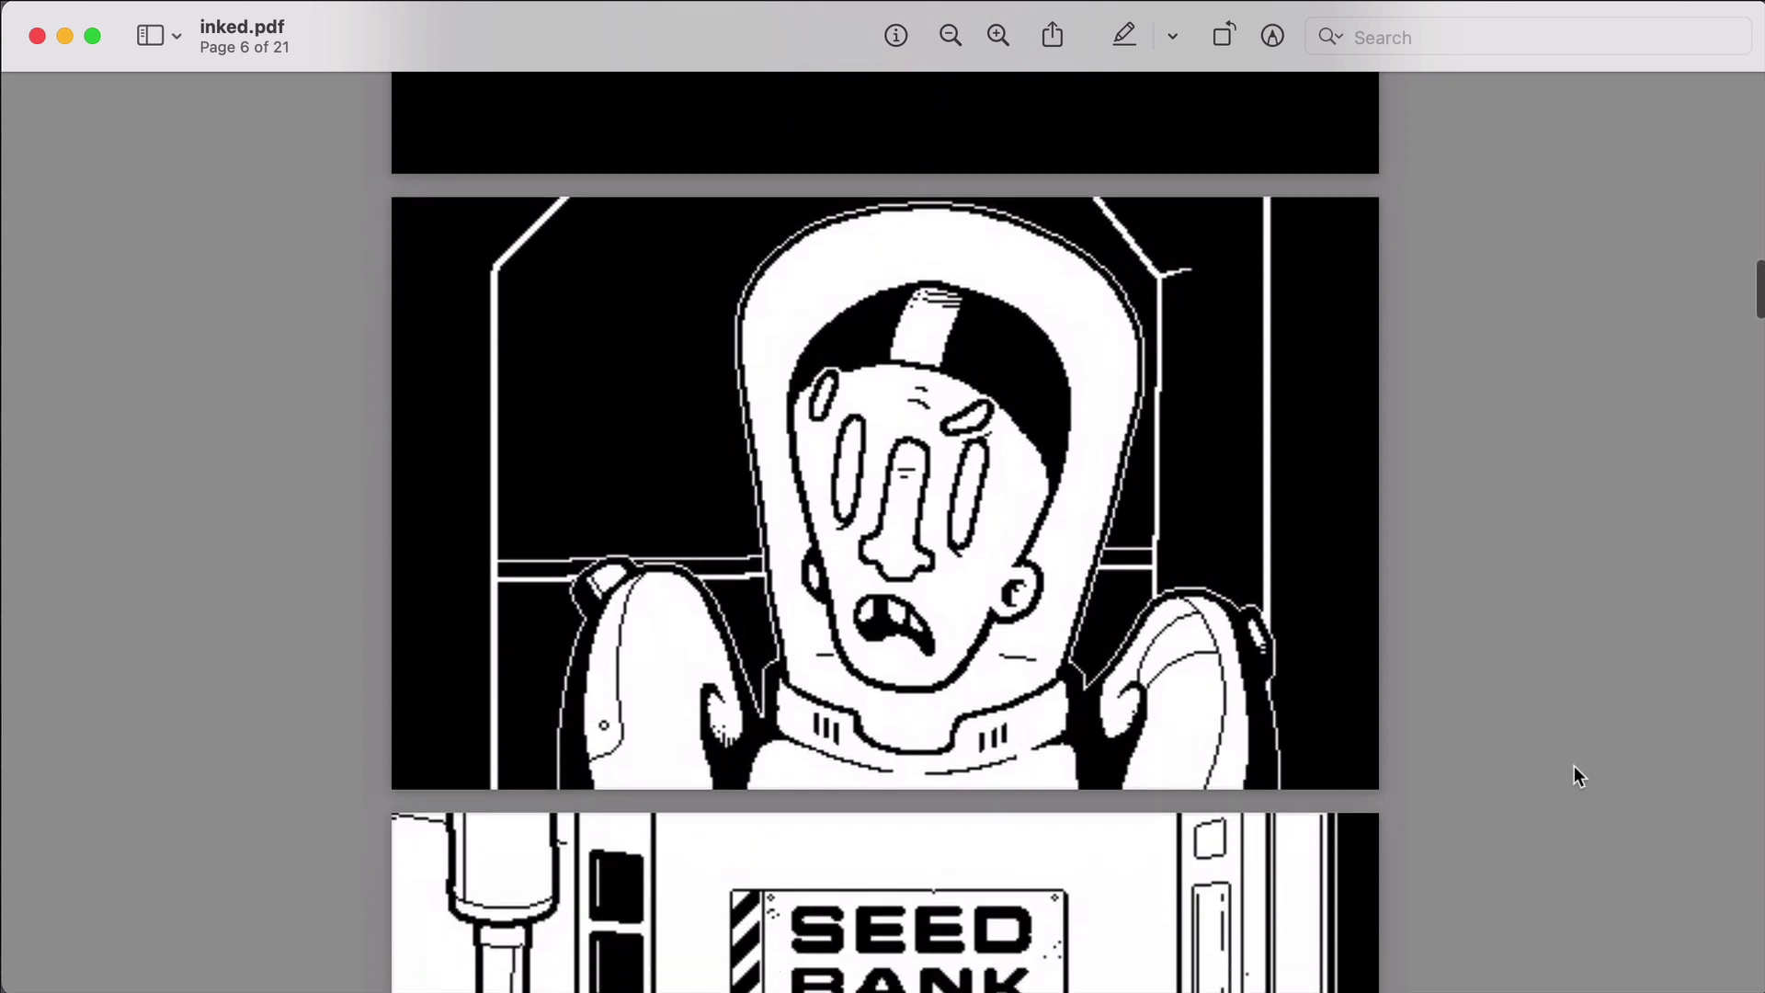
scroll(1573, 777, down, 7)
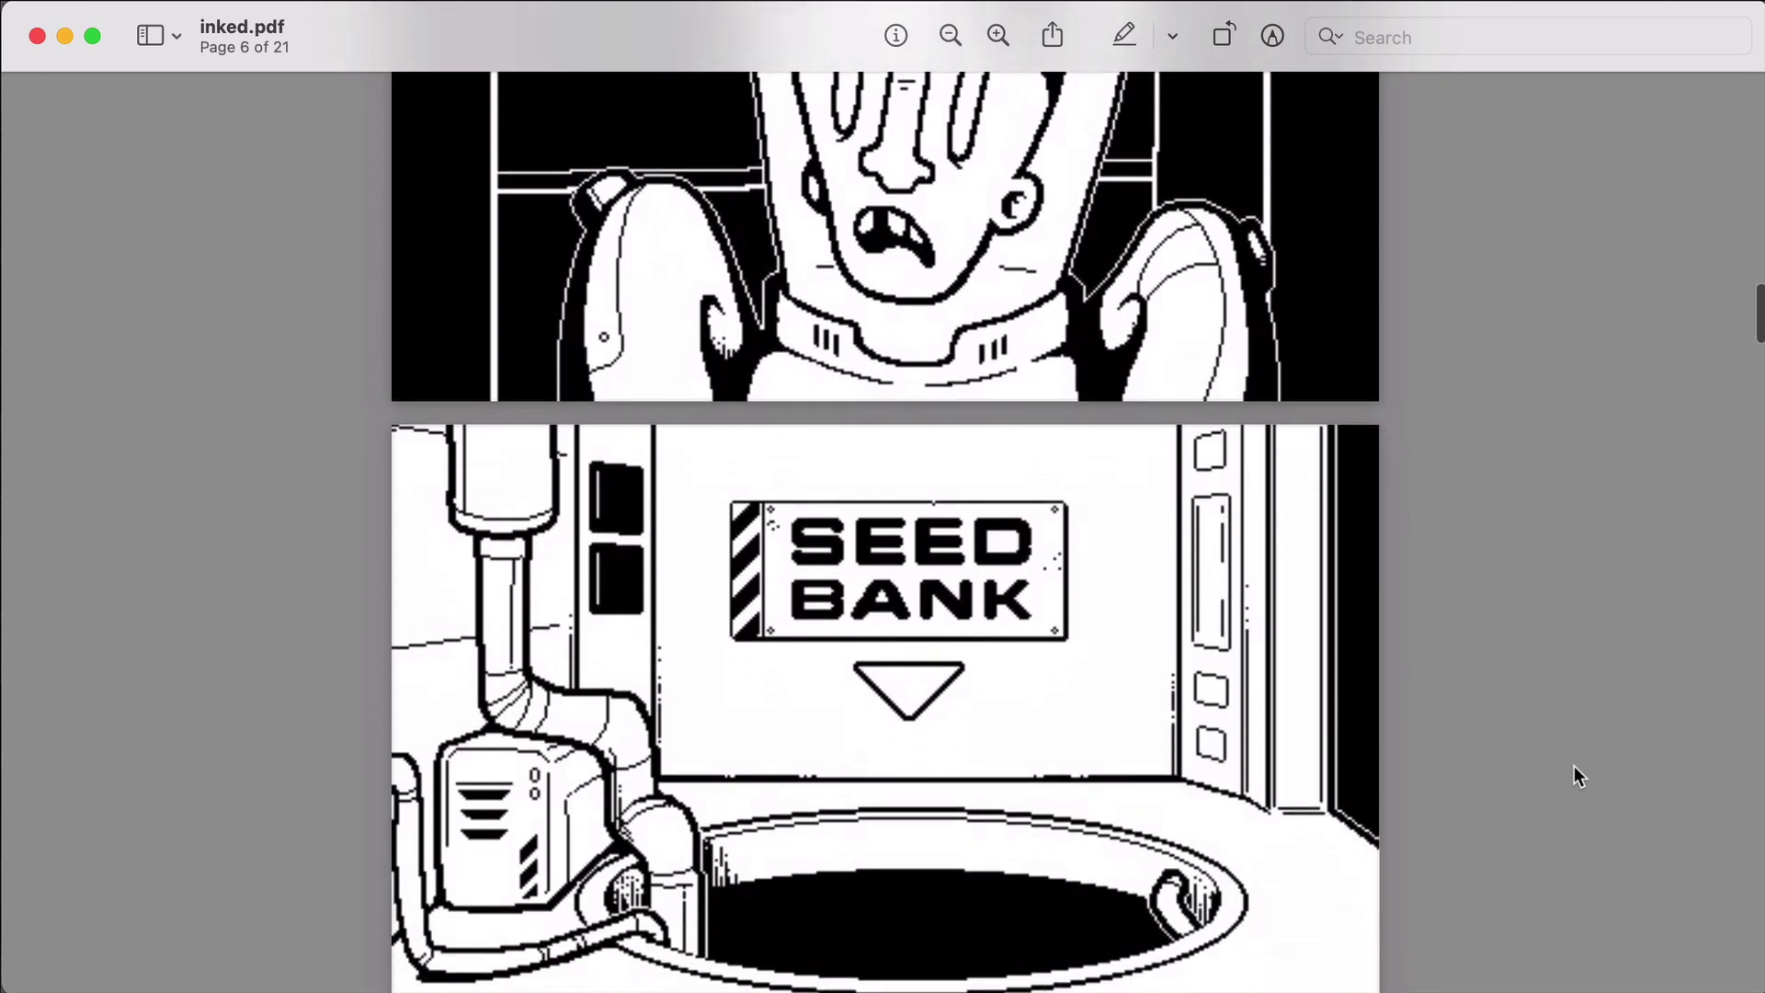
scroll(1574, 772, down, 4)
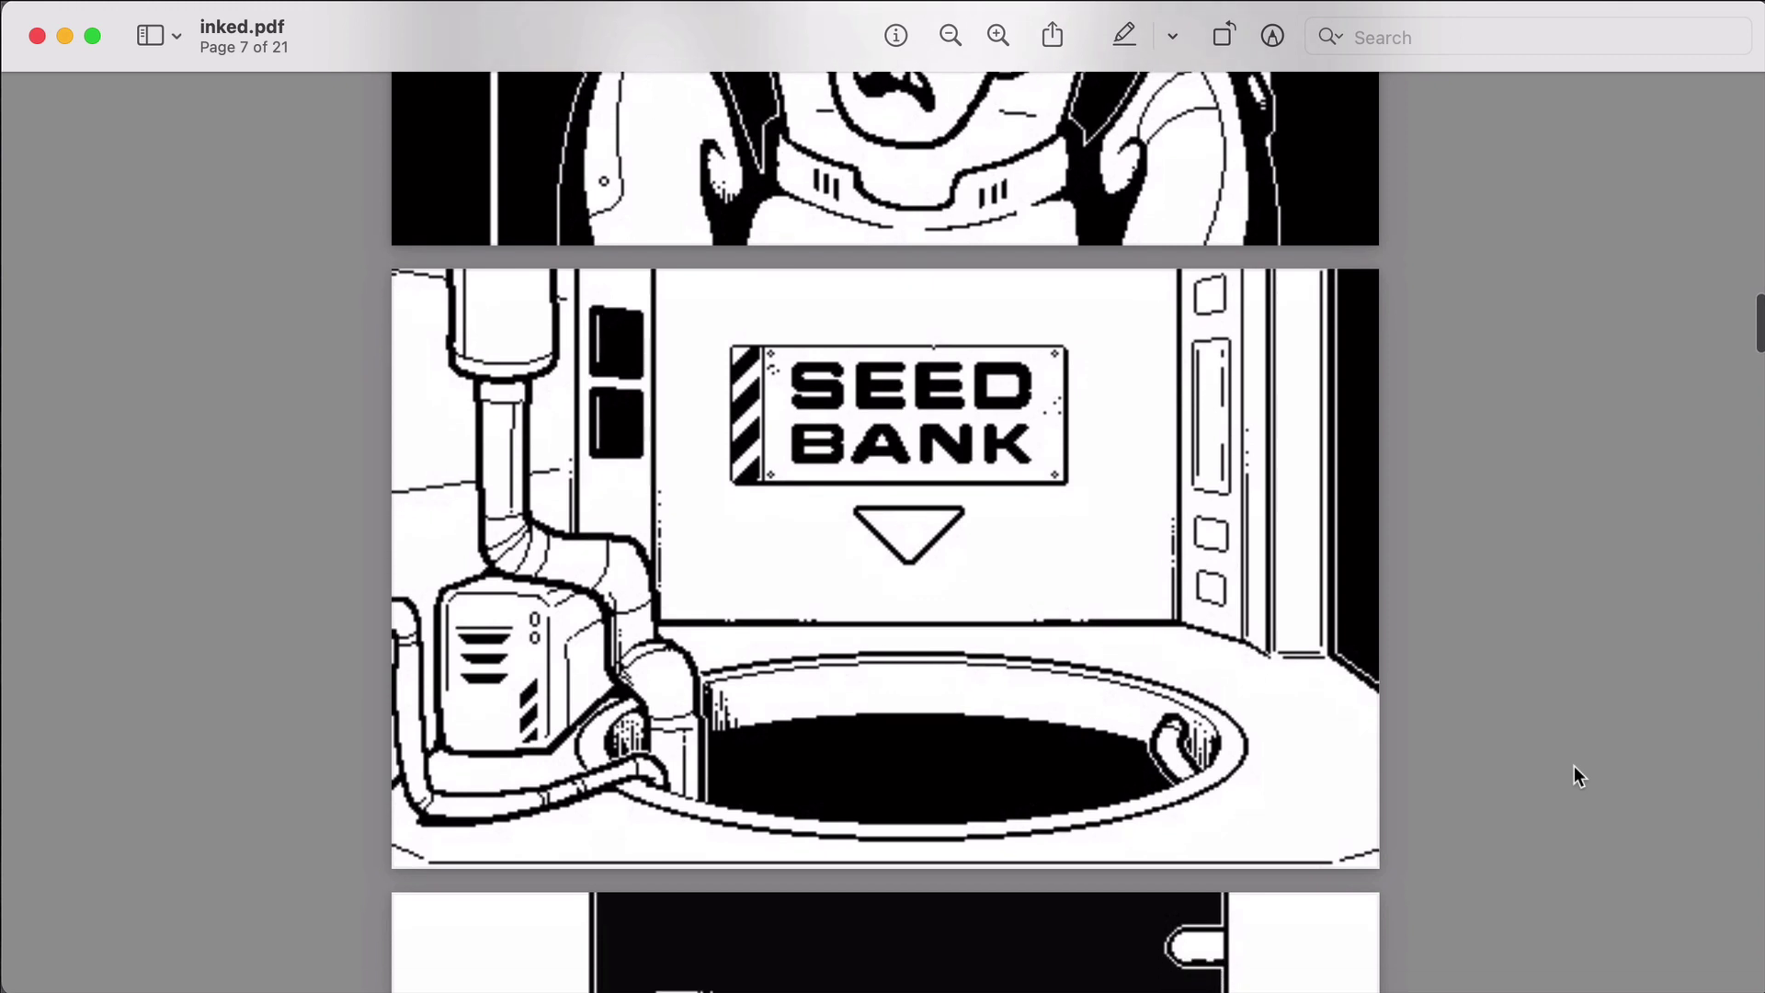
scroll(1574, 766, down, 1)
scroll(1574, 766, down, 1)
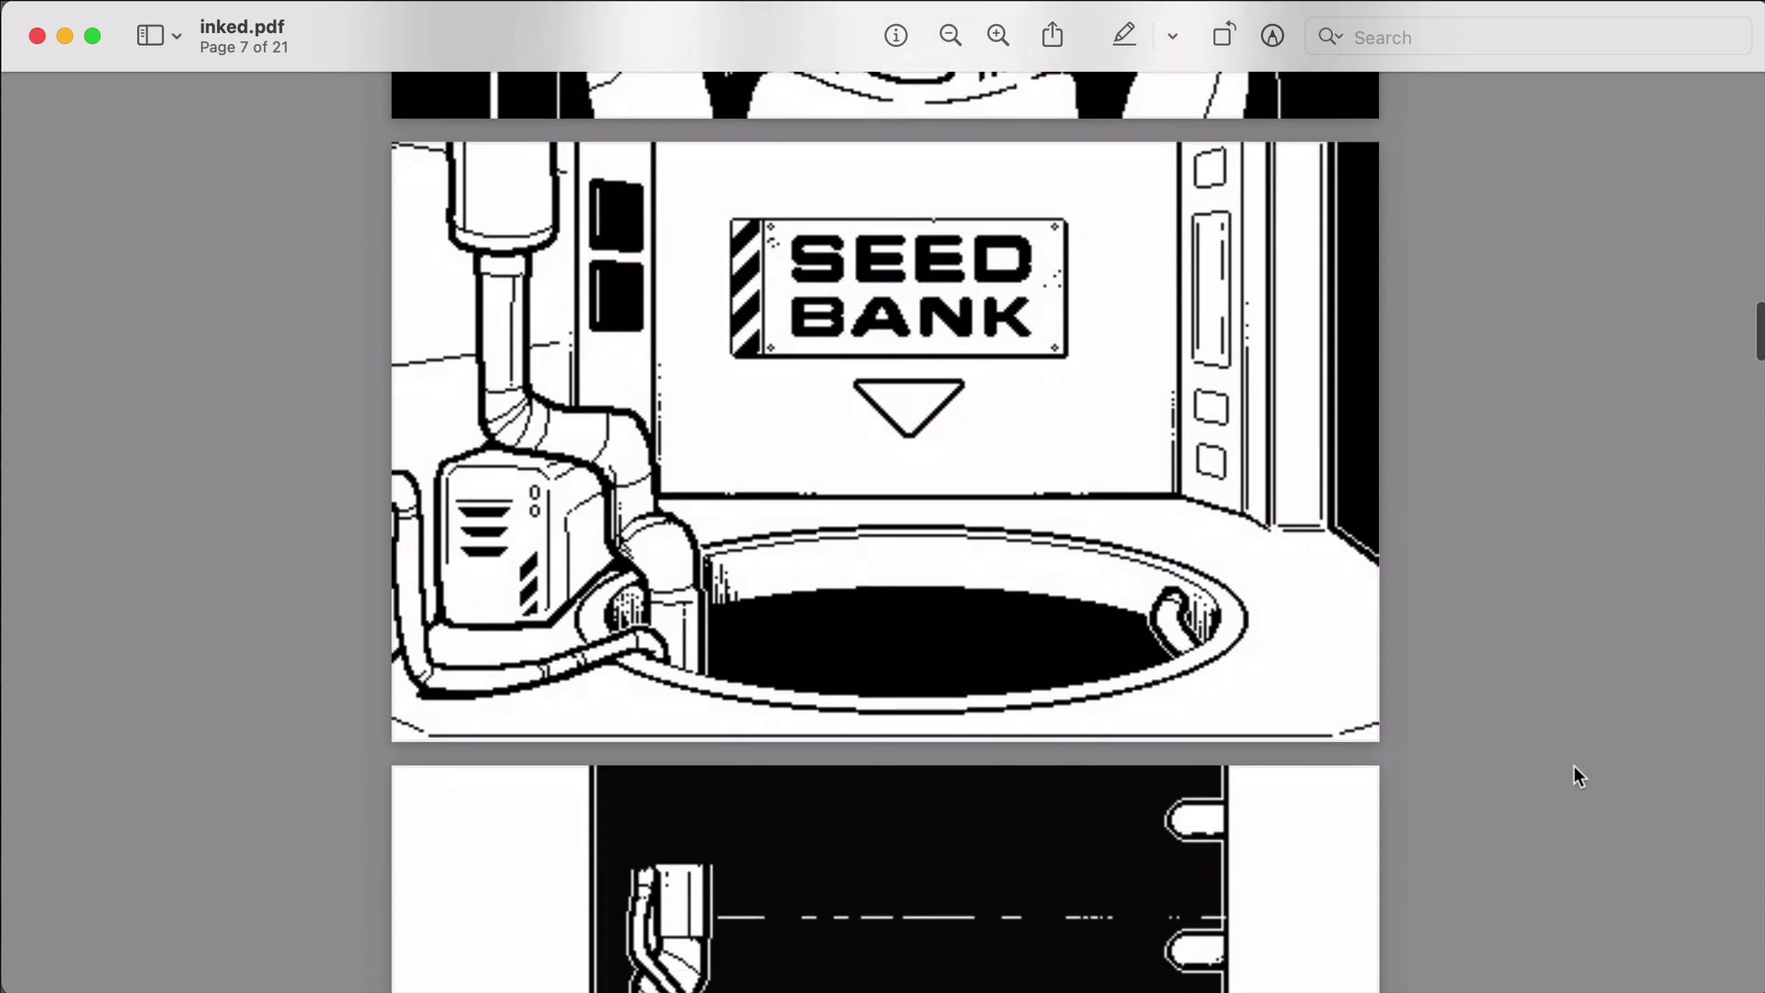
scroll(1573, 776, down, 6)
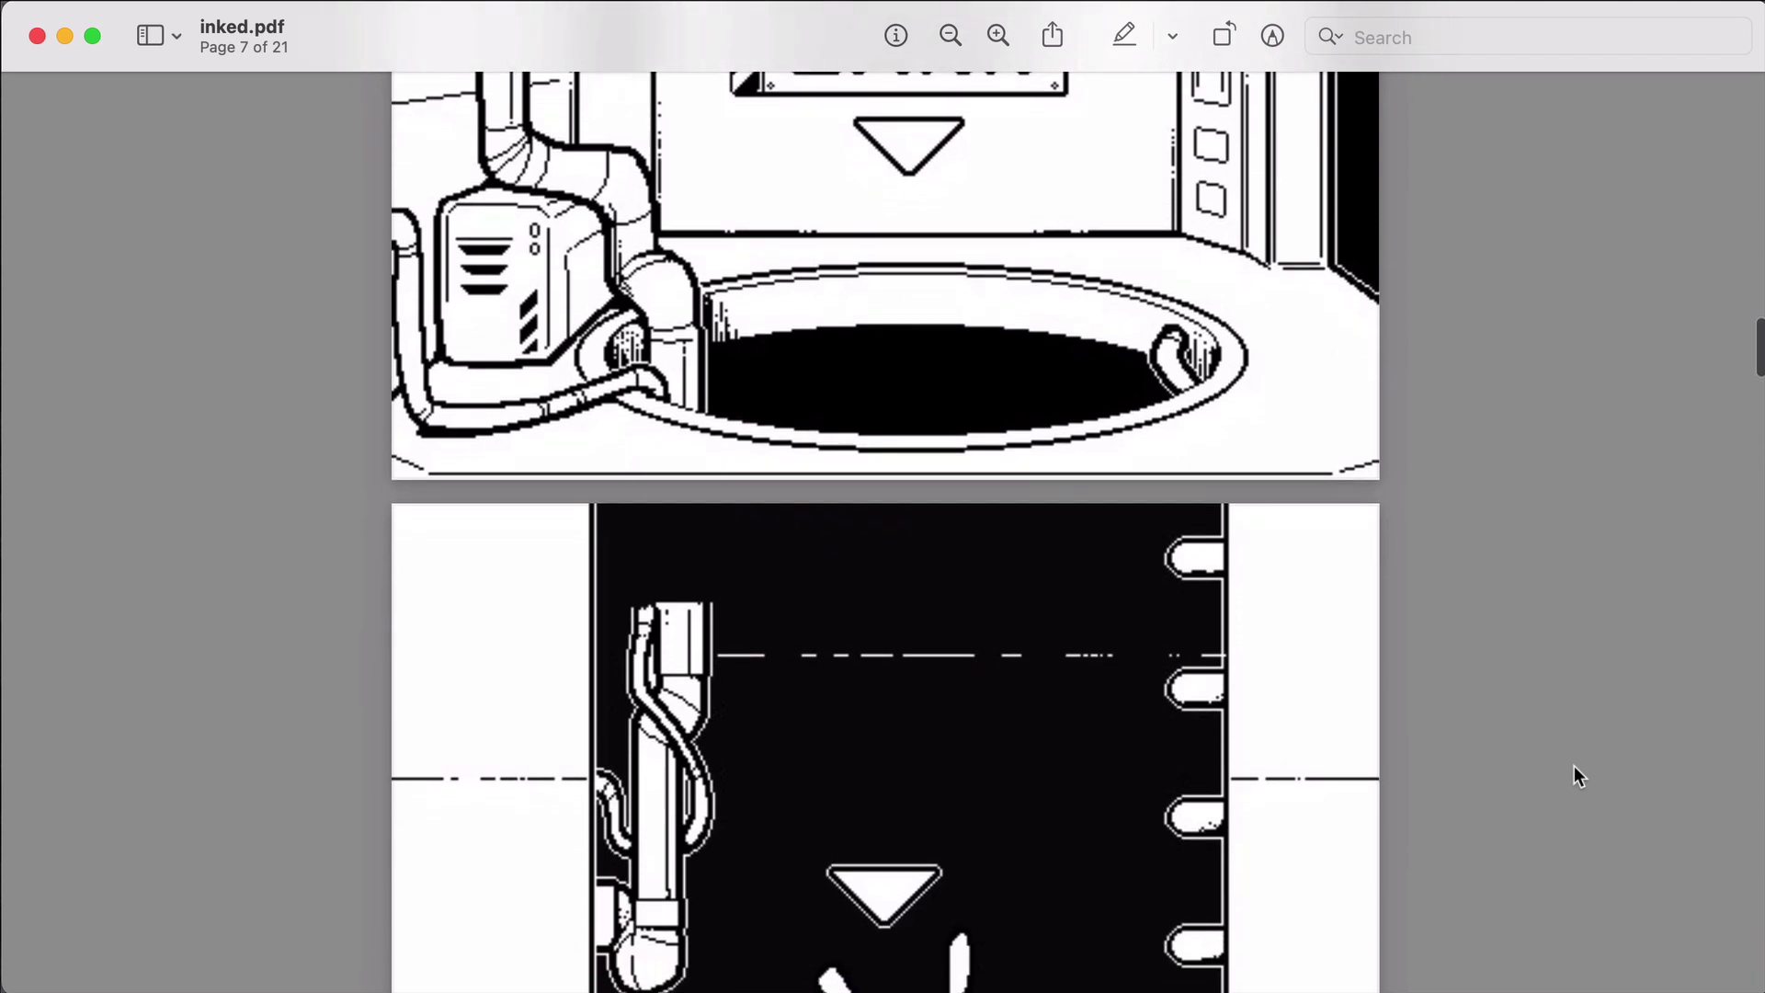
scroll(1573, 767, down, 10)
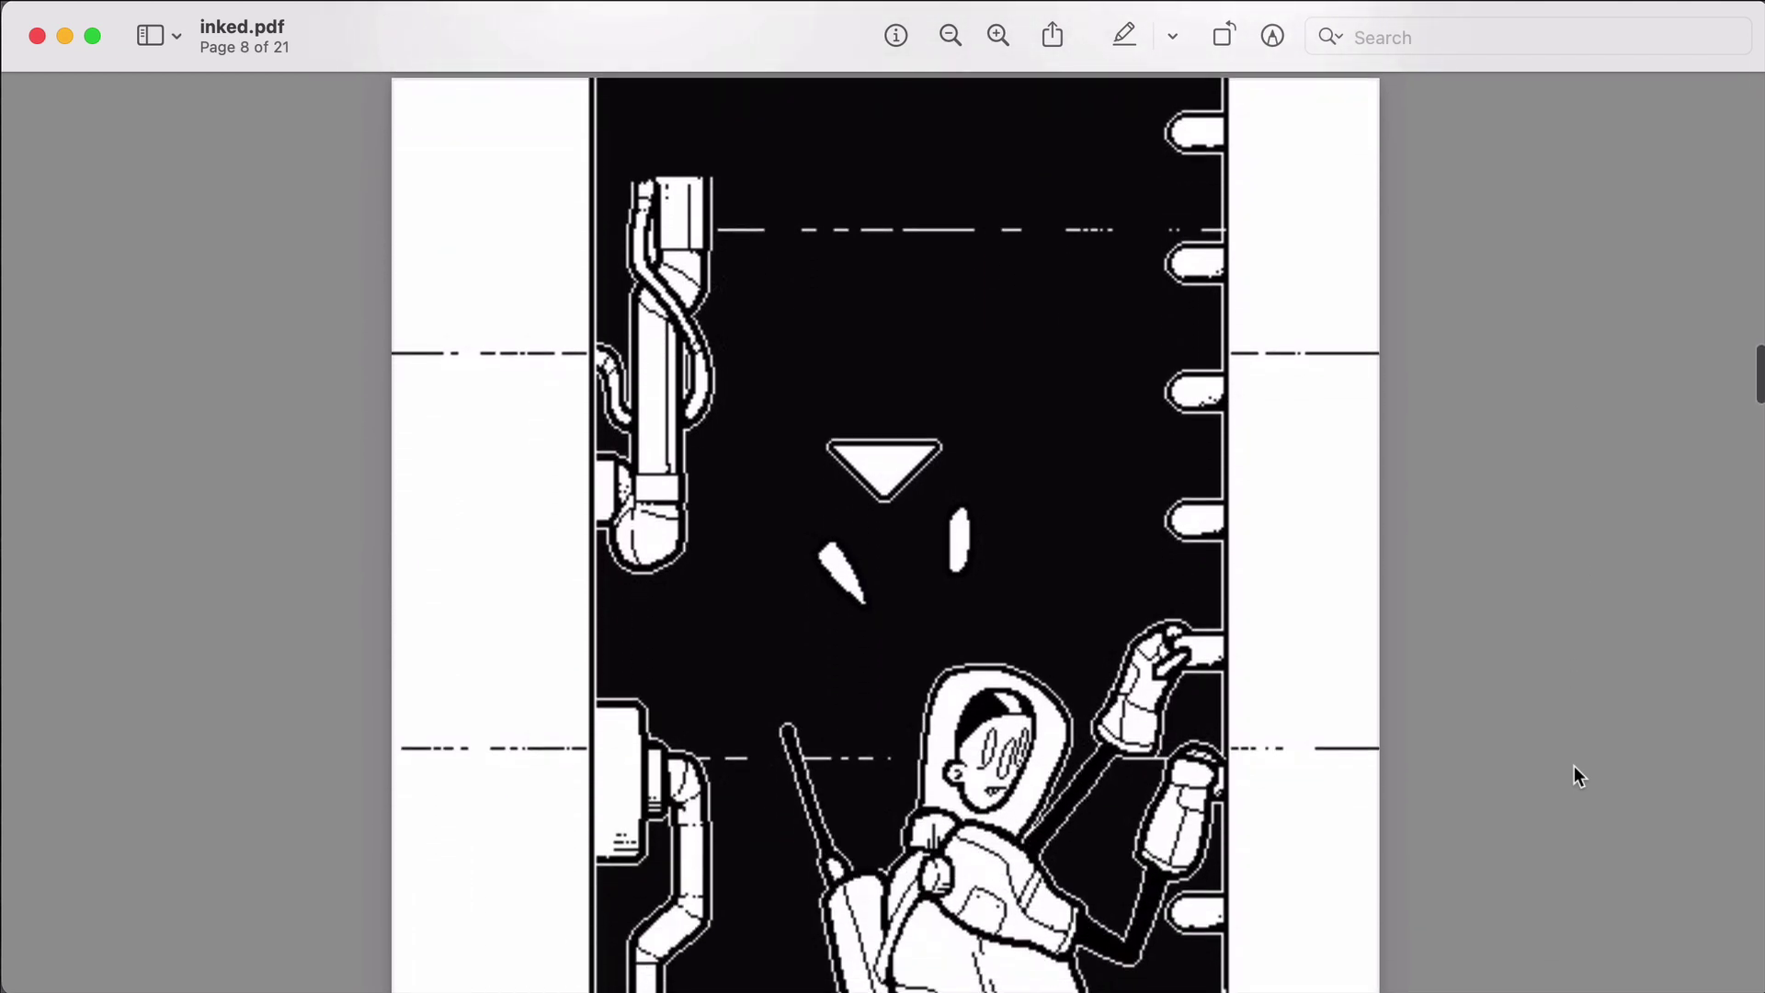
scroll(1573, 767, down, 5)
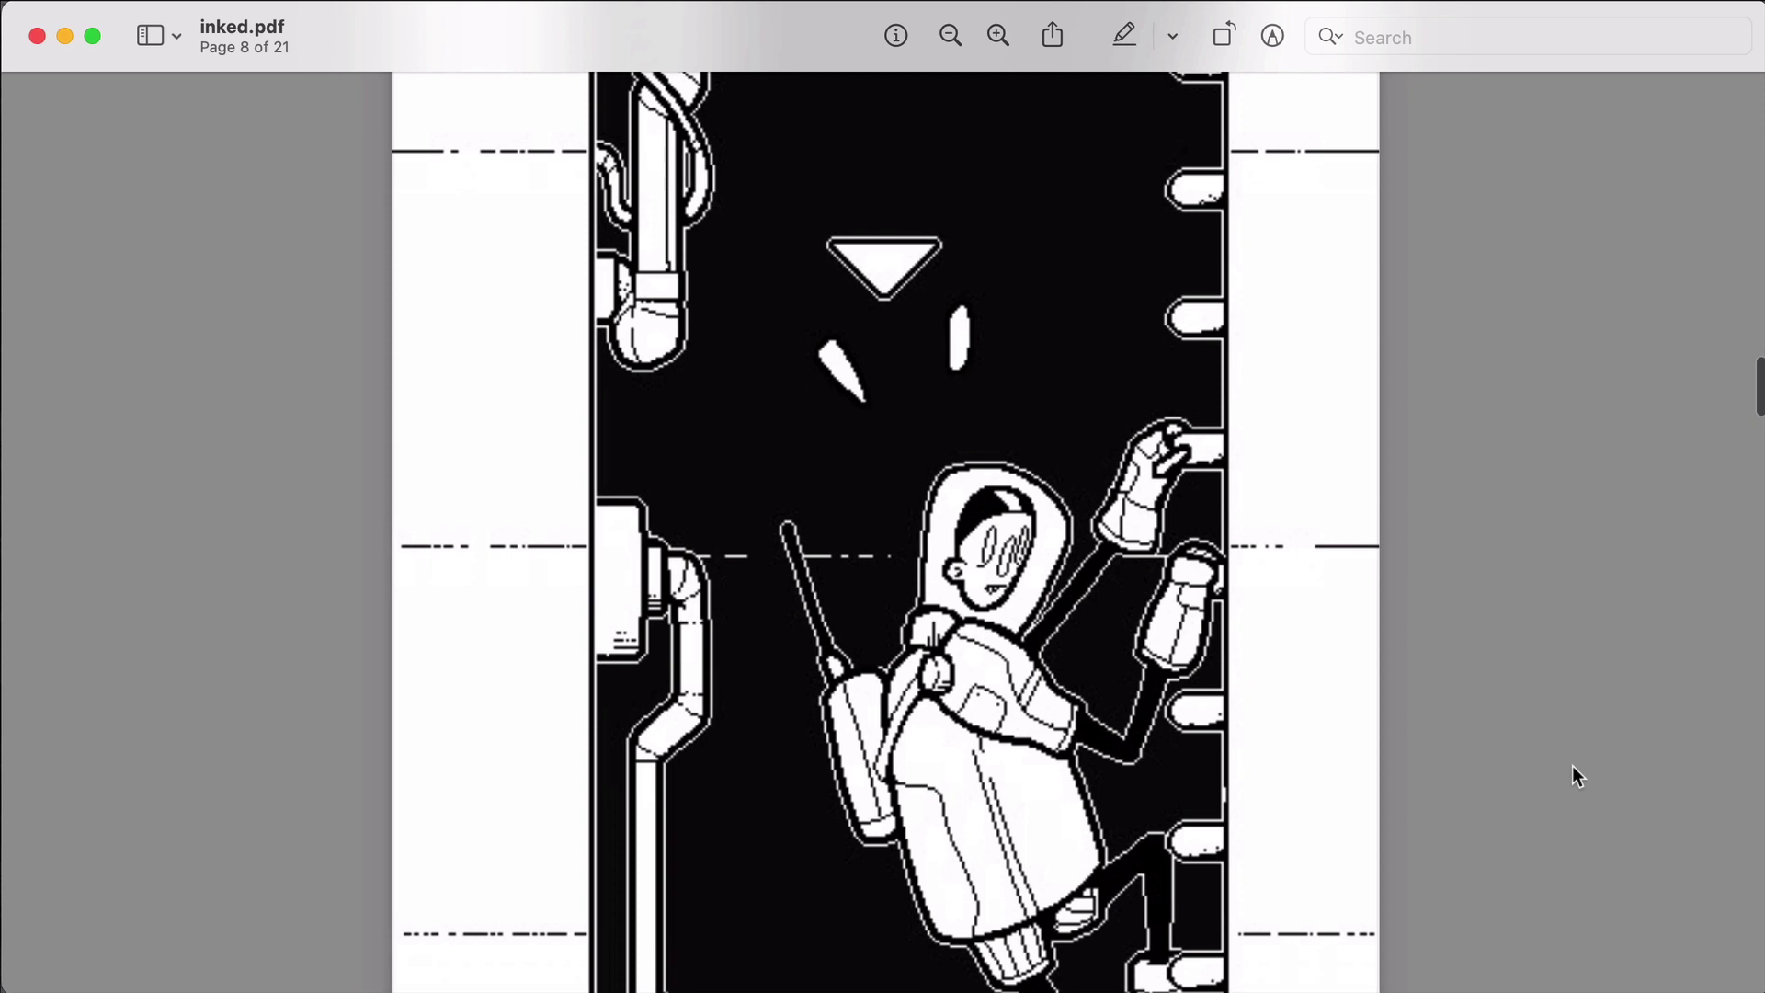
scroll(1572, 765, down, 3)
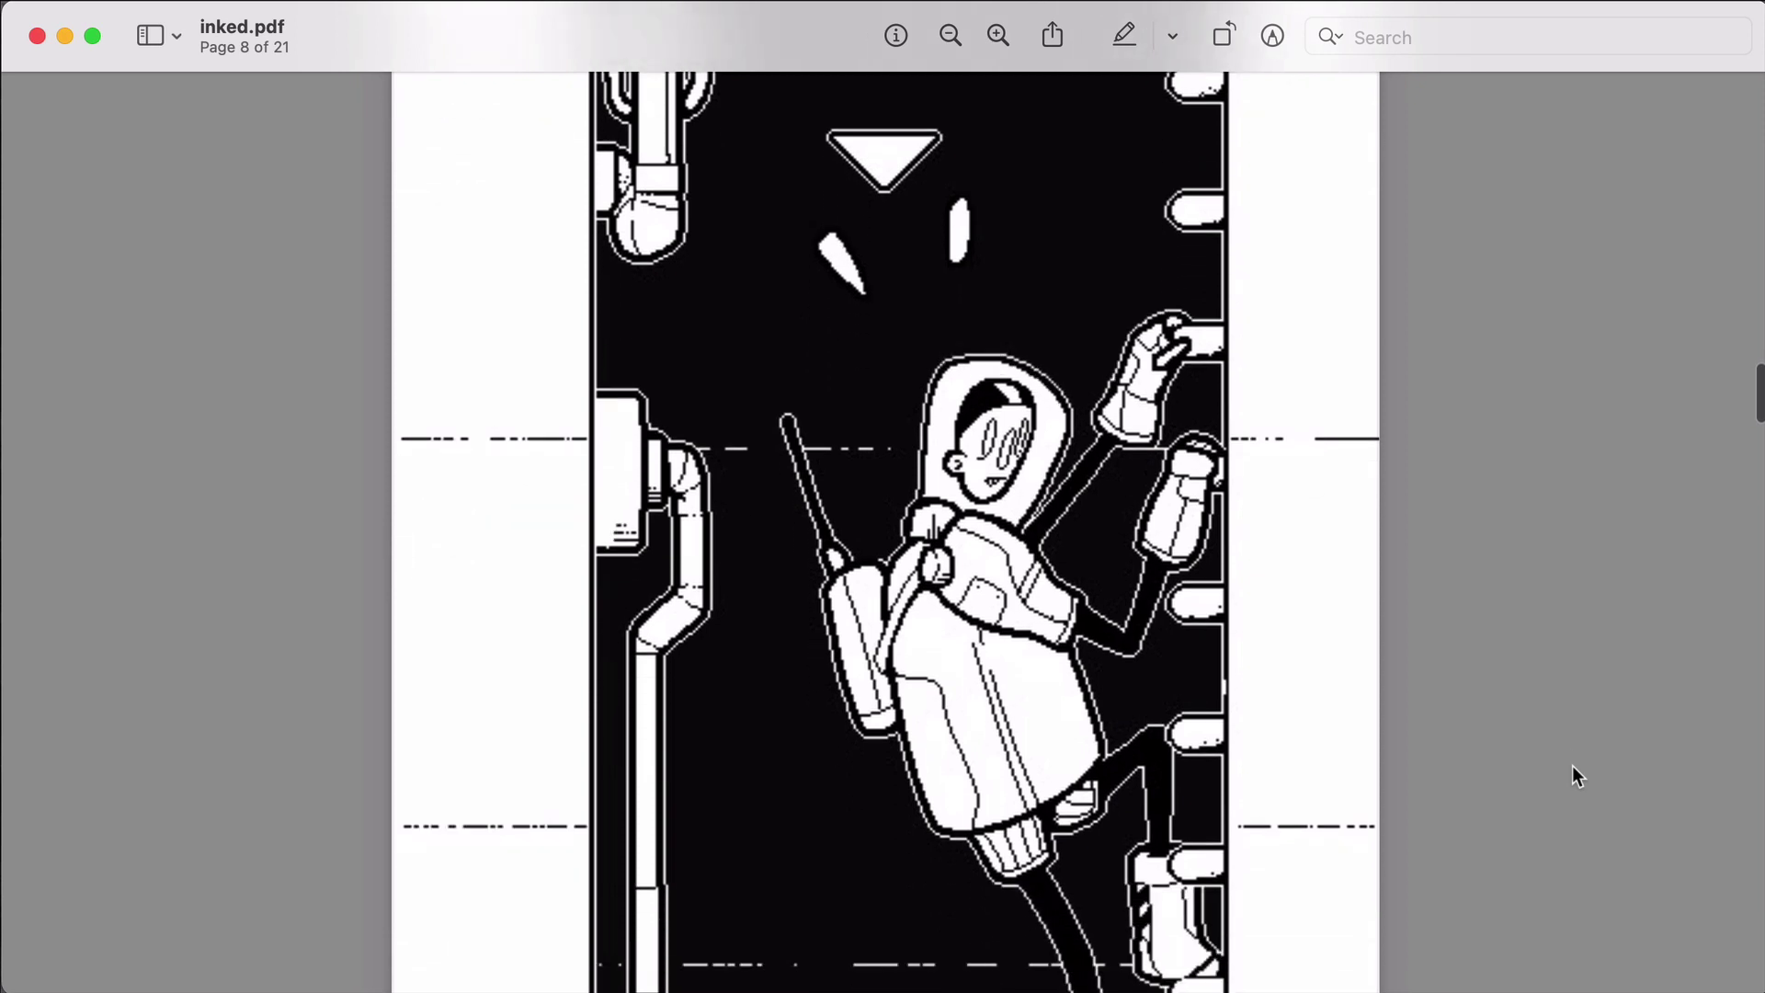
scroll(1572, 766, down, 5)
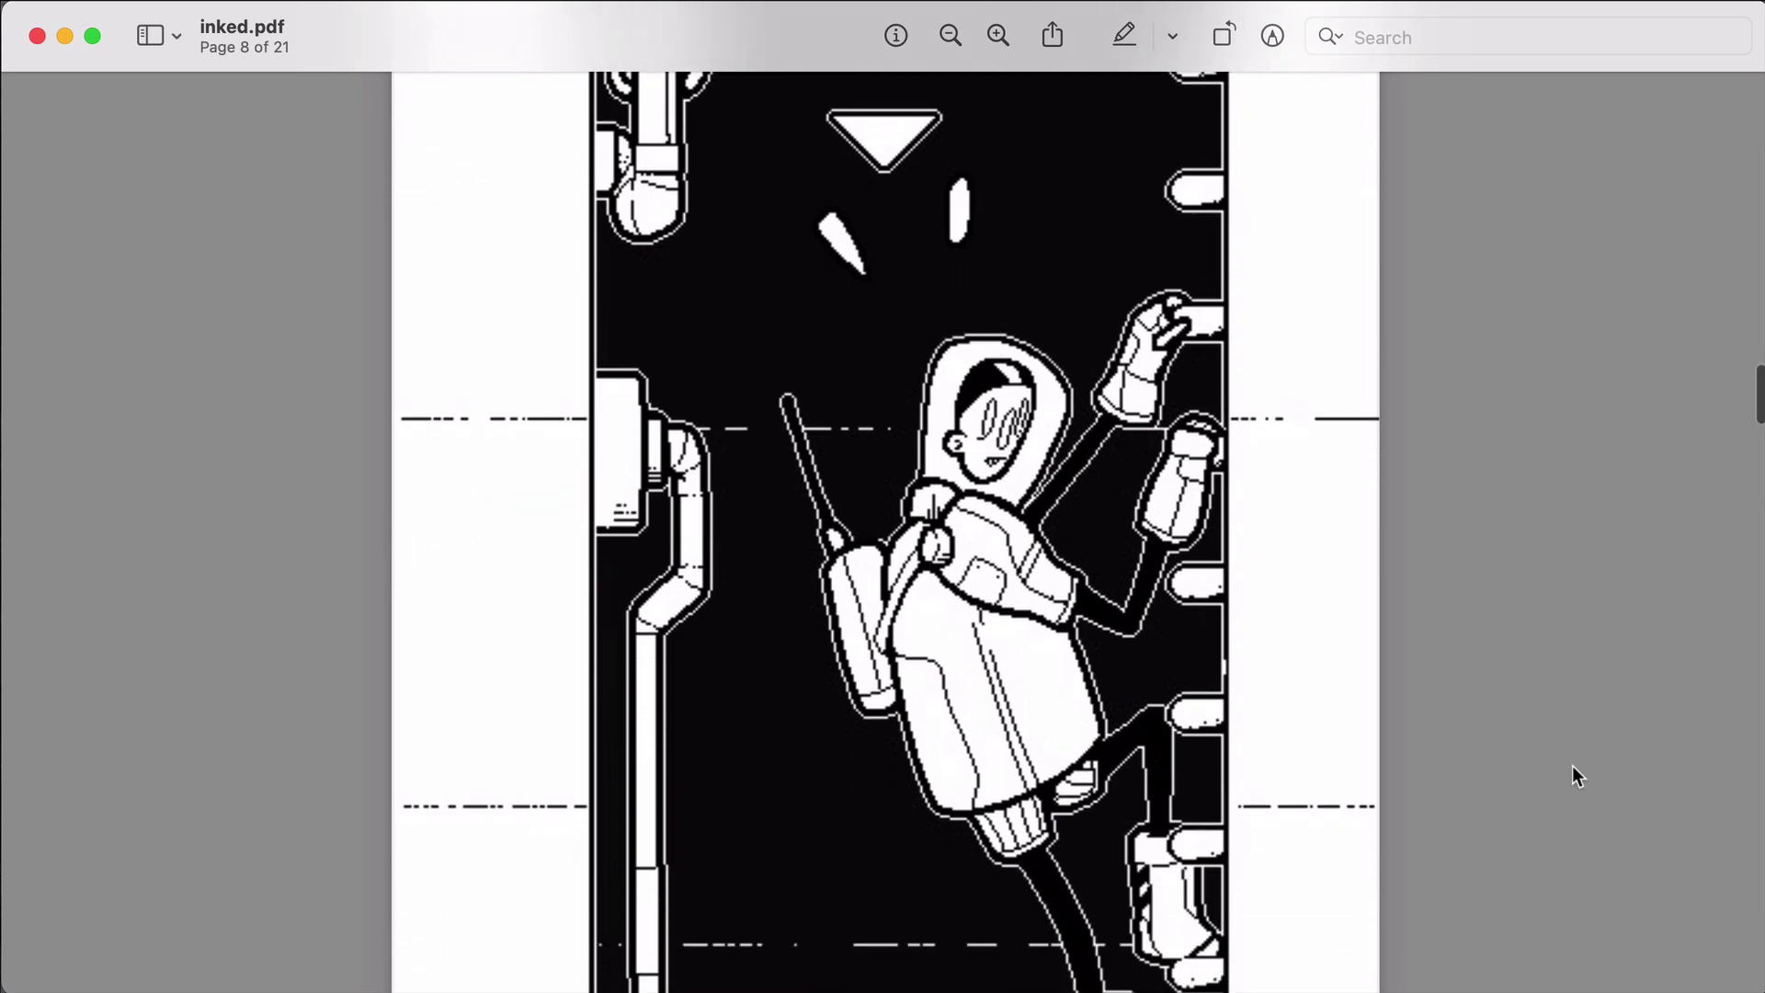
scroll(1572, 766, down, 2)
scroll(1572, 766, down, 3)
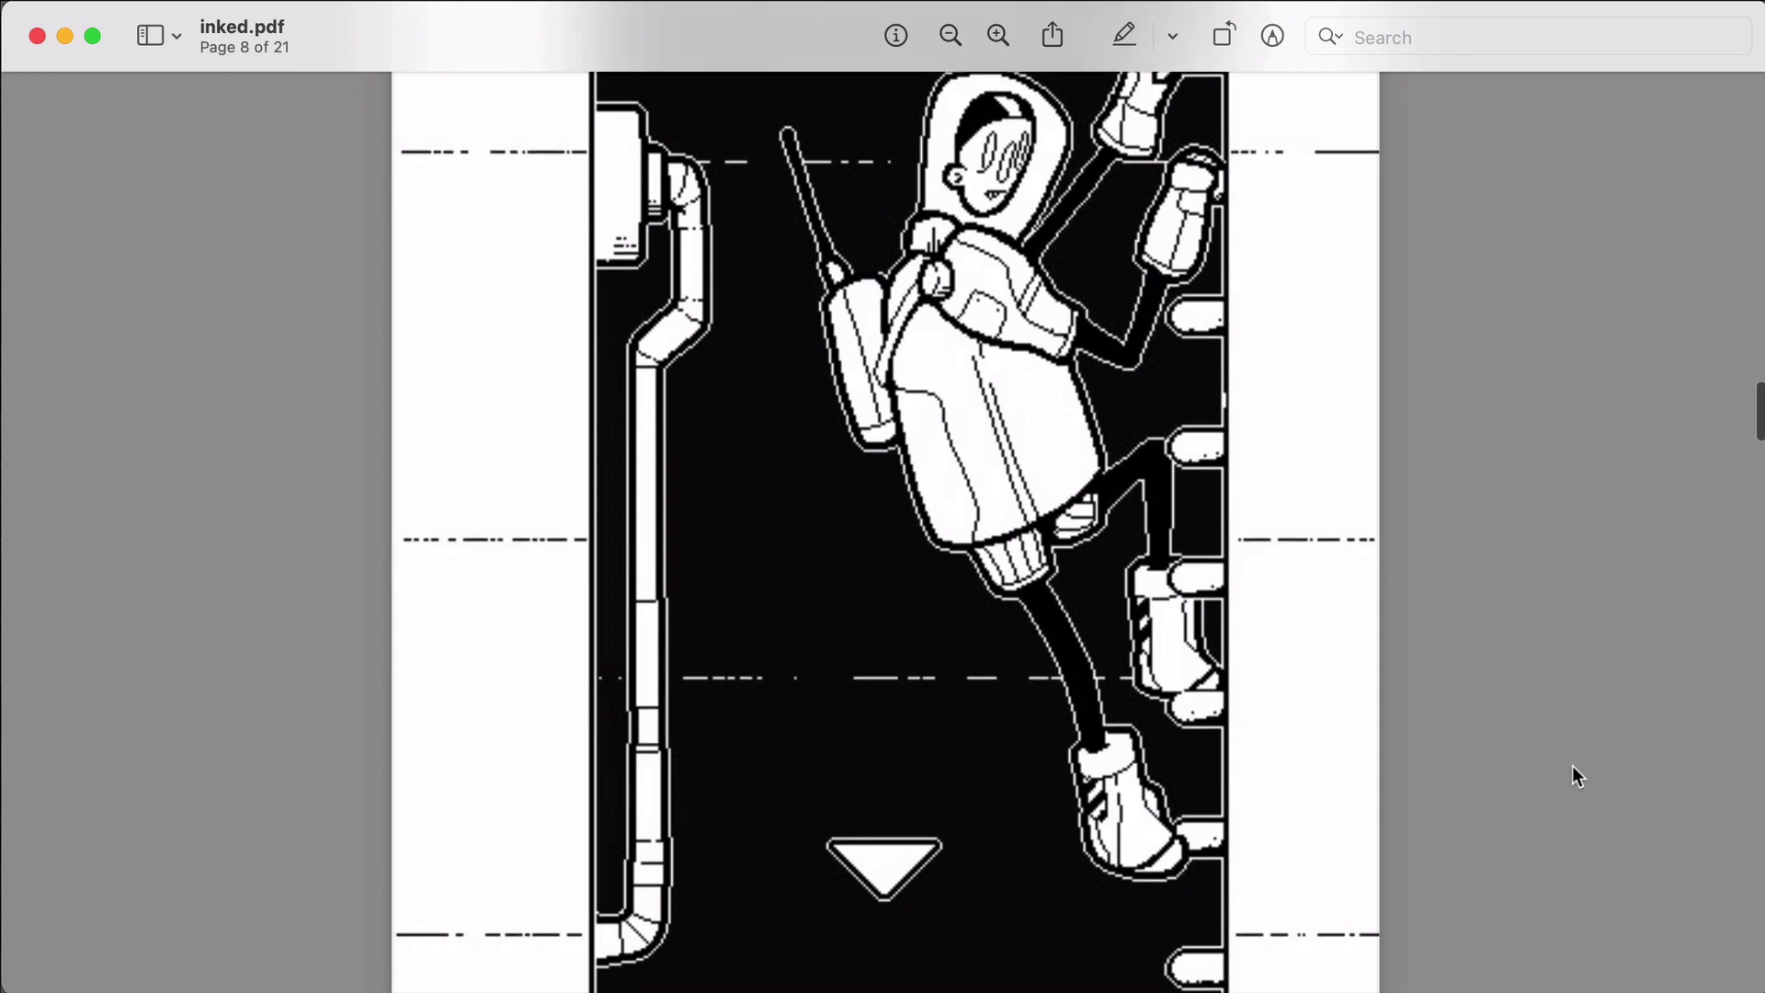
scroll(1572, 765, down, 5)
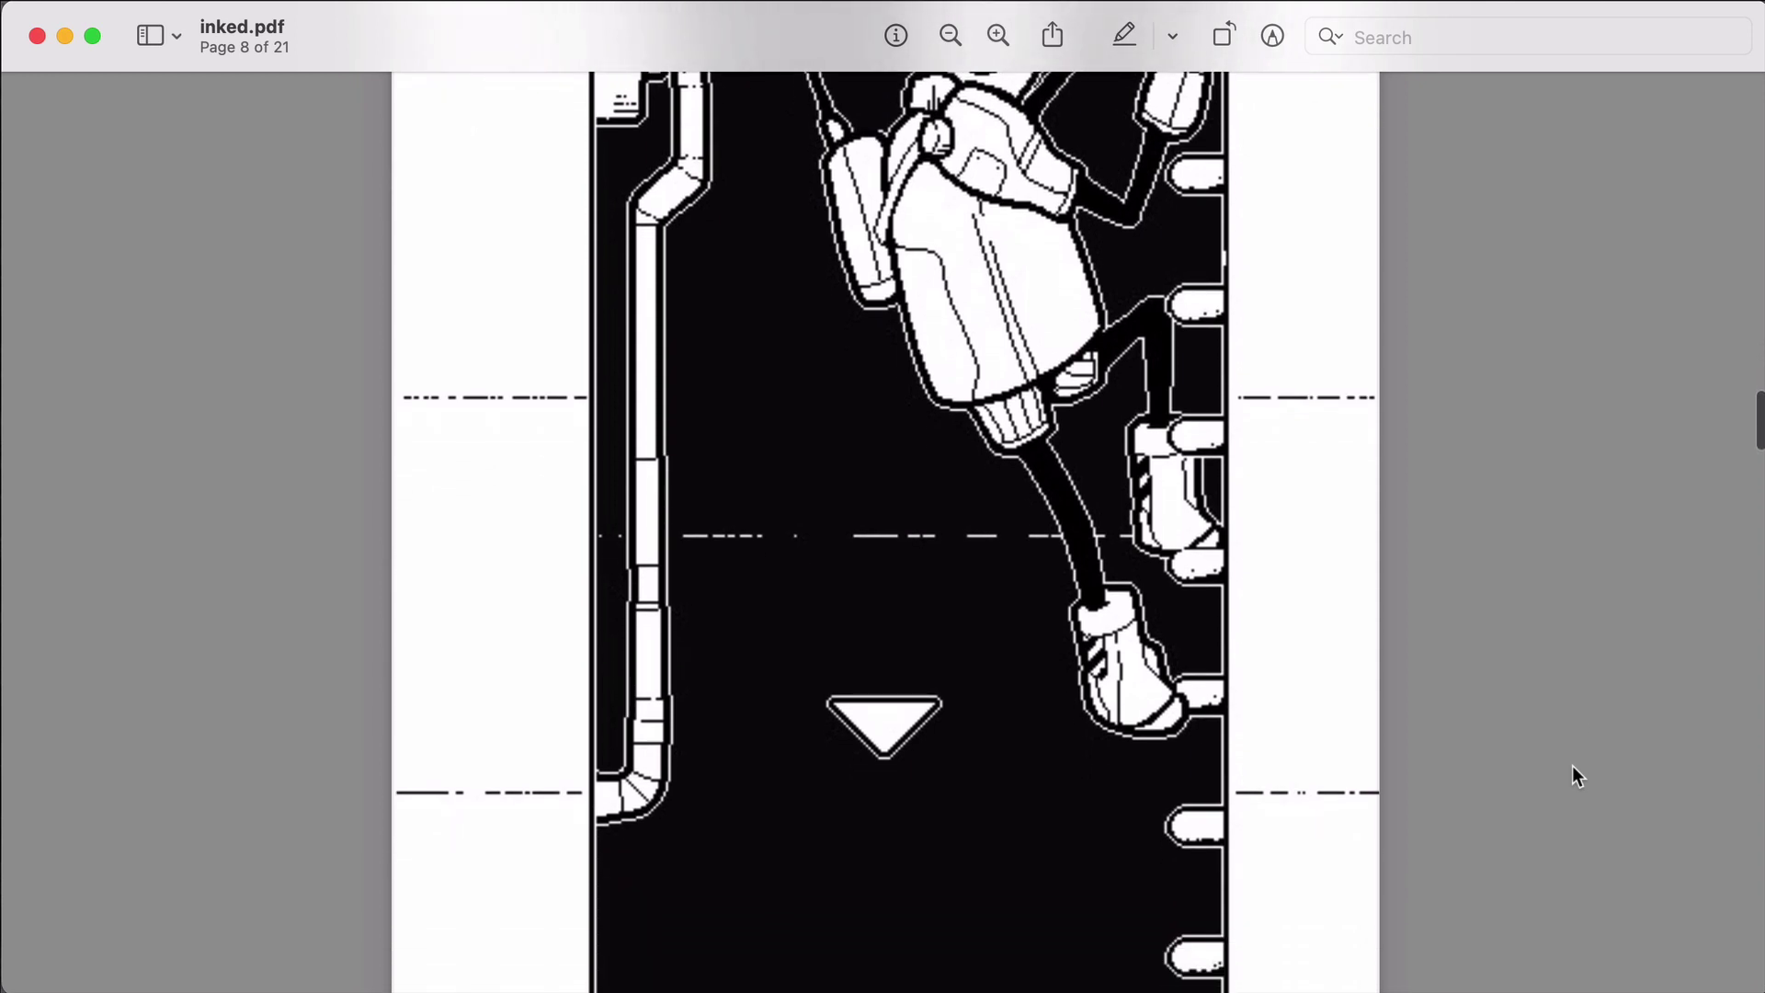
scroll(1572, 765, down, 5)
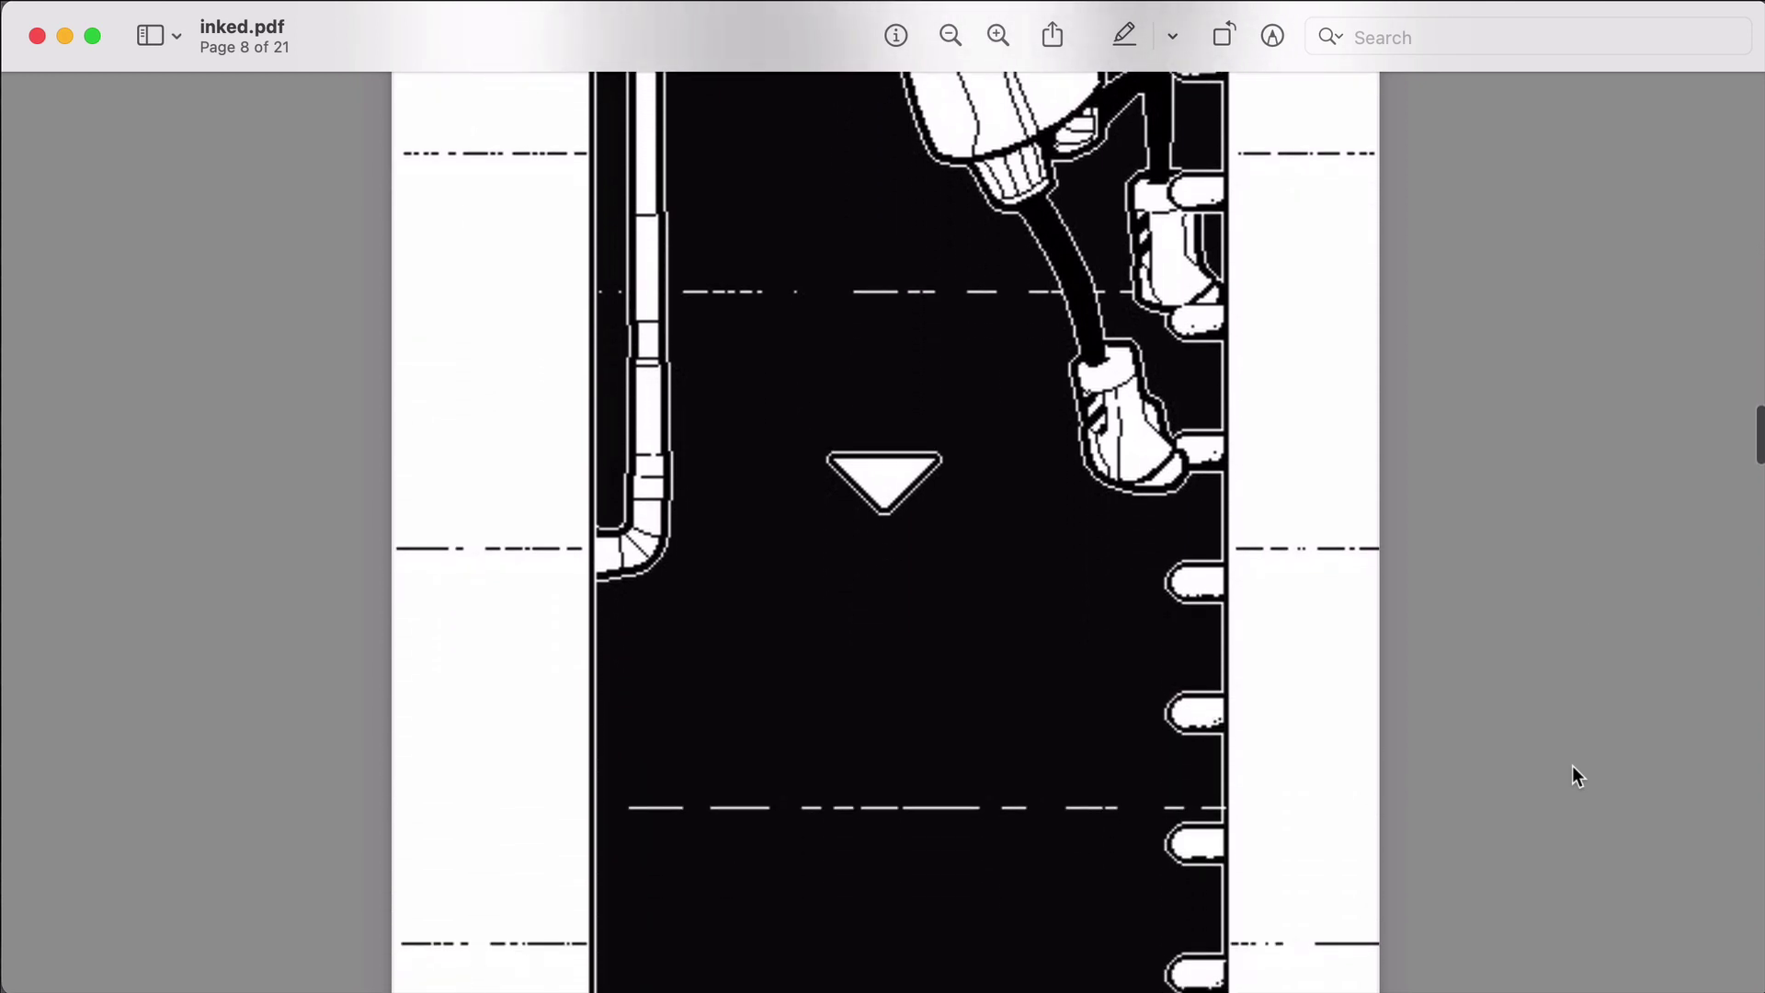
scroll(1572, 765, down, 2)
scroll(1572, 777, down, 4)
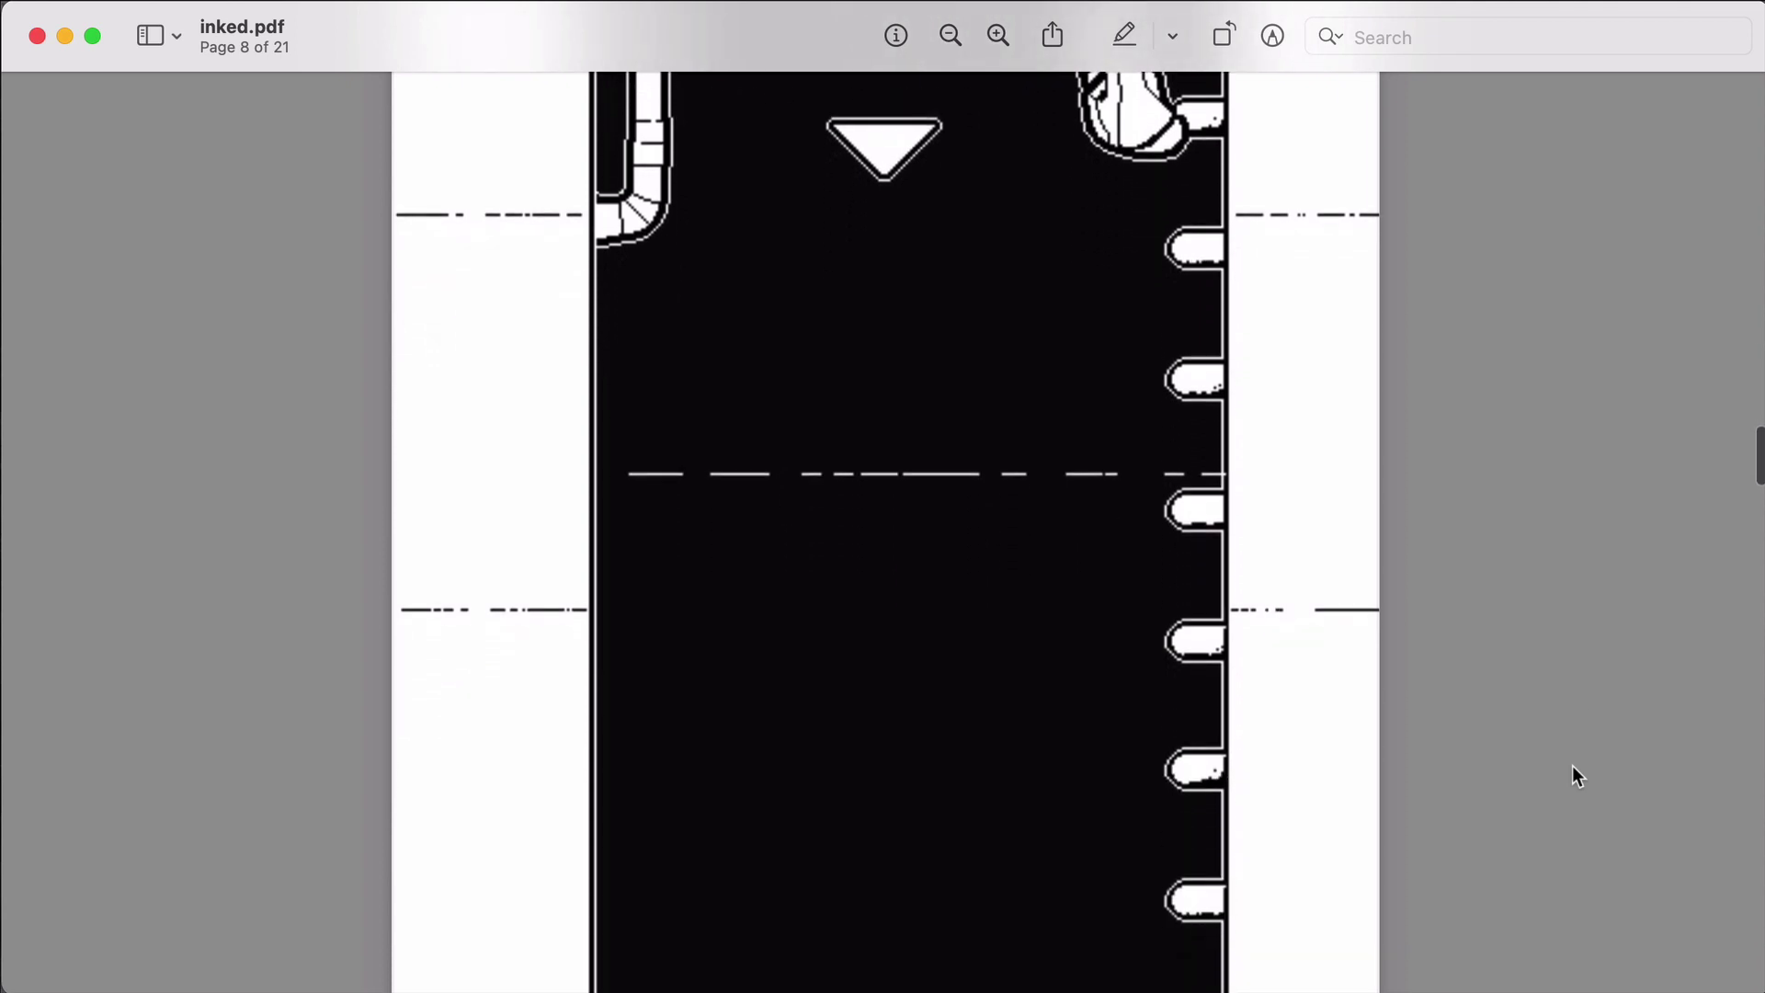
scroll(1572, 777, down, 7)
scroll(1571, 766, down, 10)
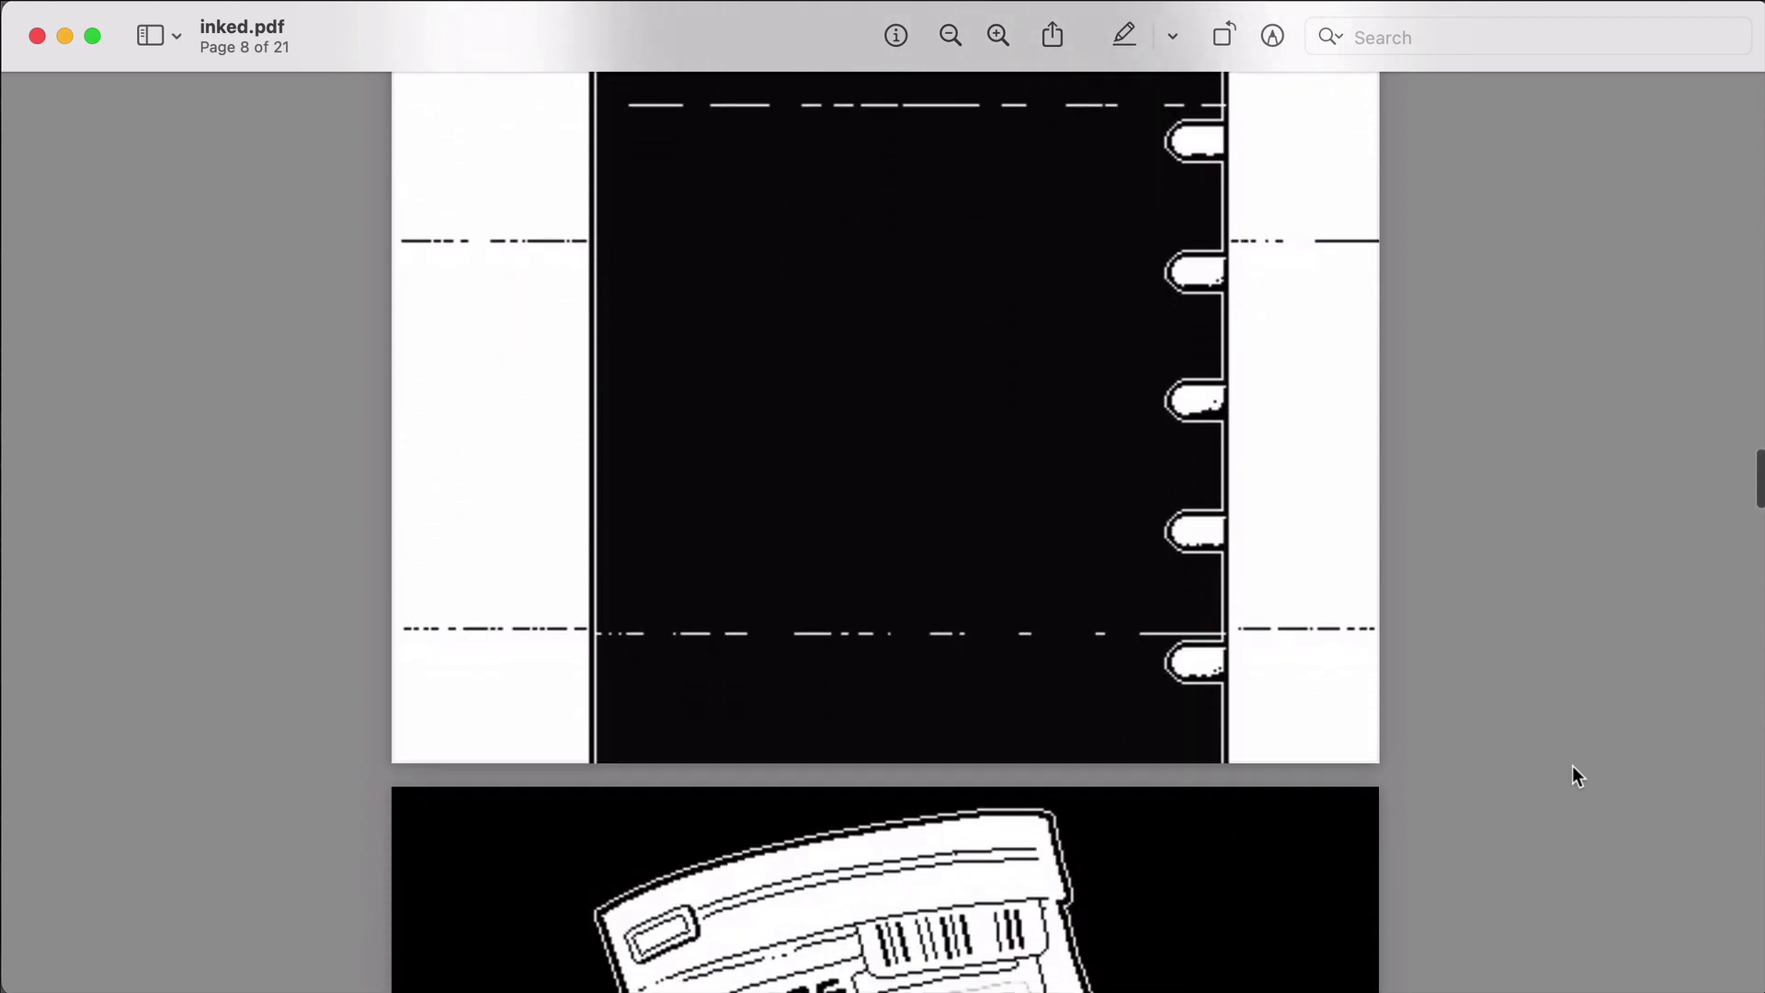
scroll(1572, 765, down, 5)
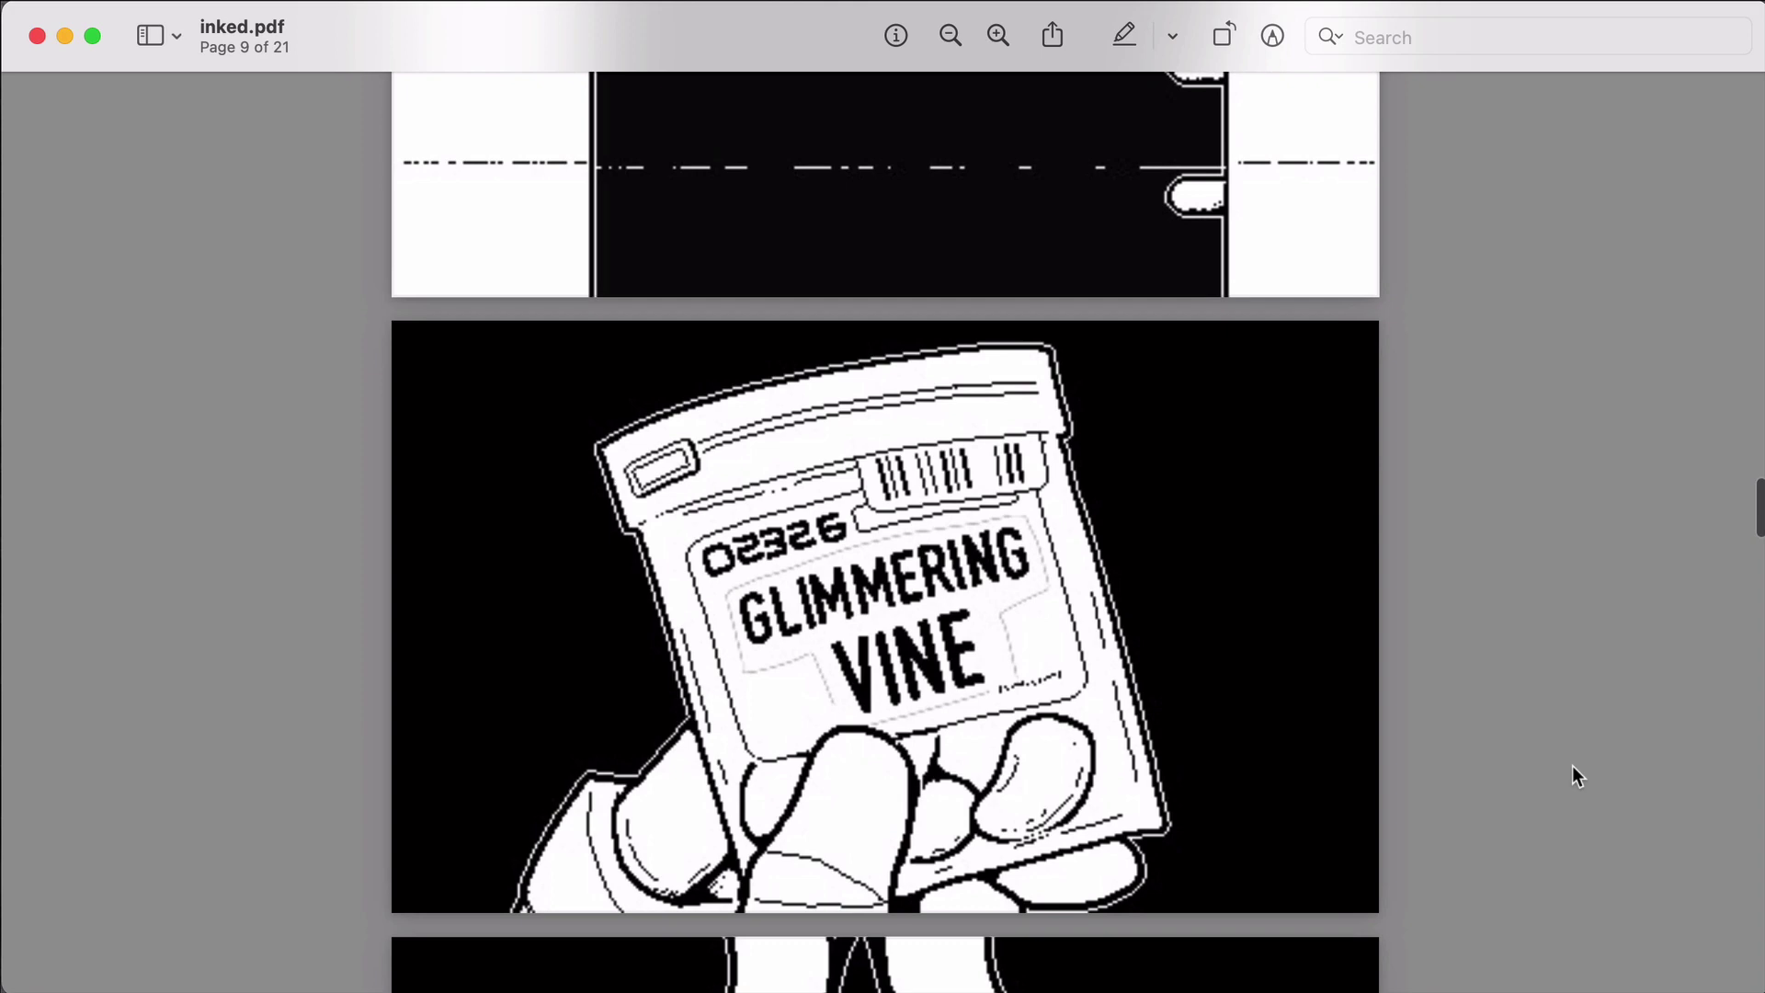
scroll(1572, 776, down, 3)
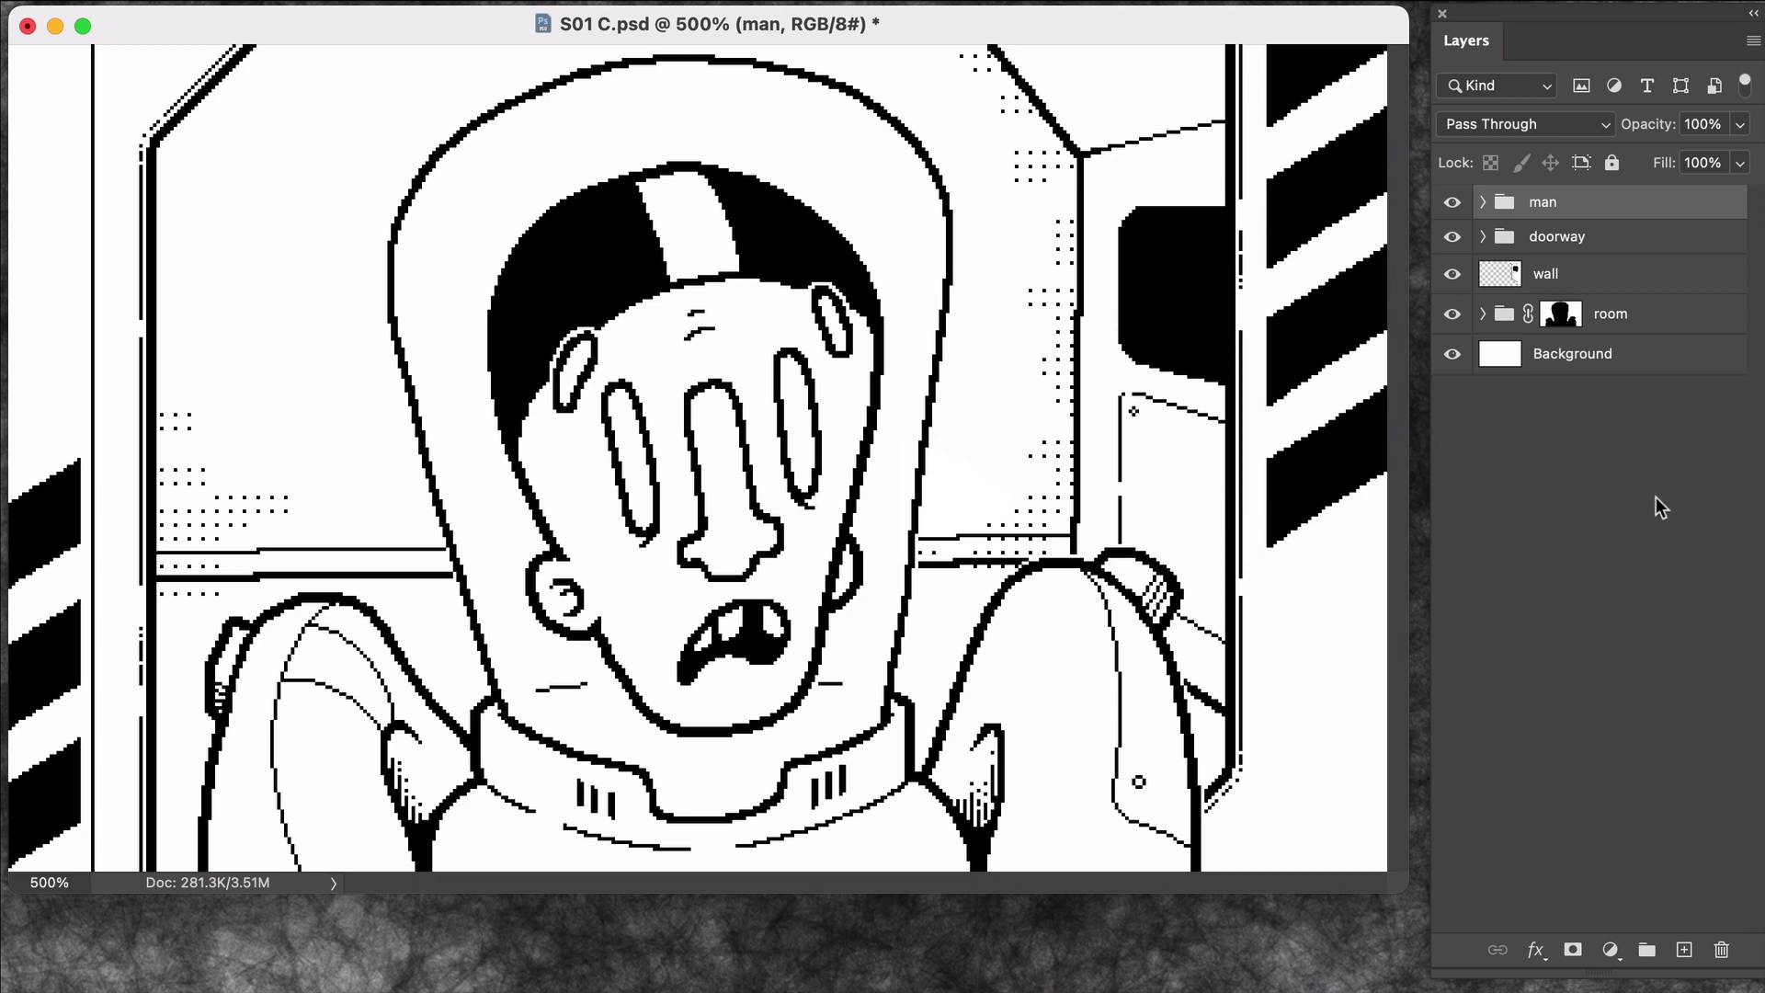
- Open Save for Web's Save Optimized As dialog and browse into the source/images folder
key(alt+shift+super+s)
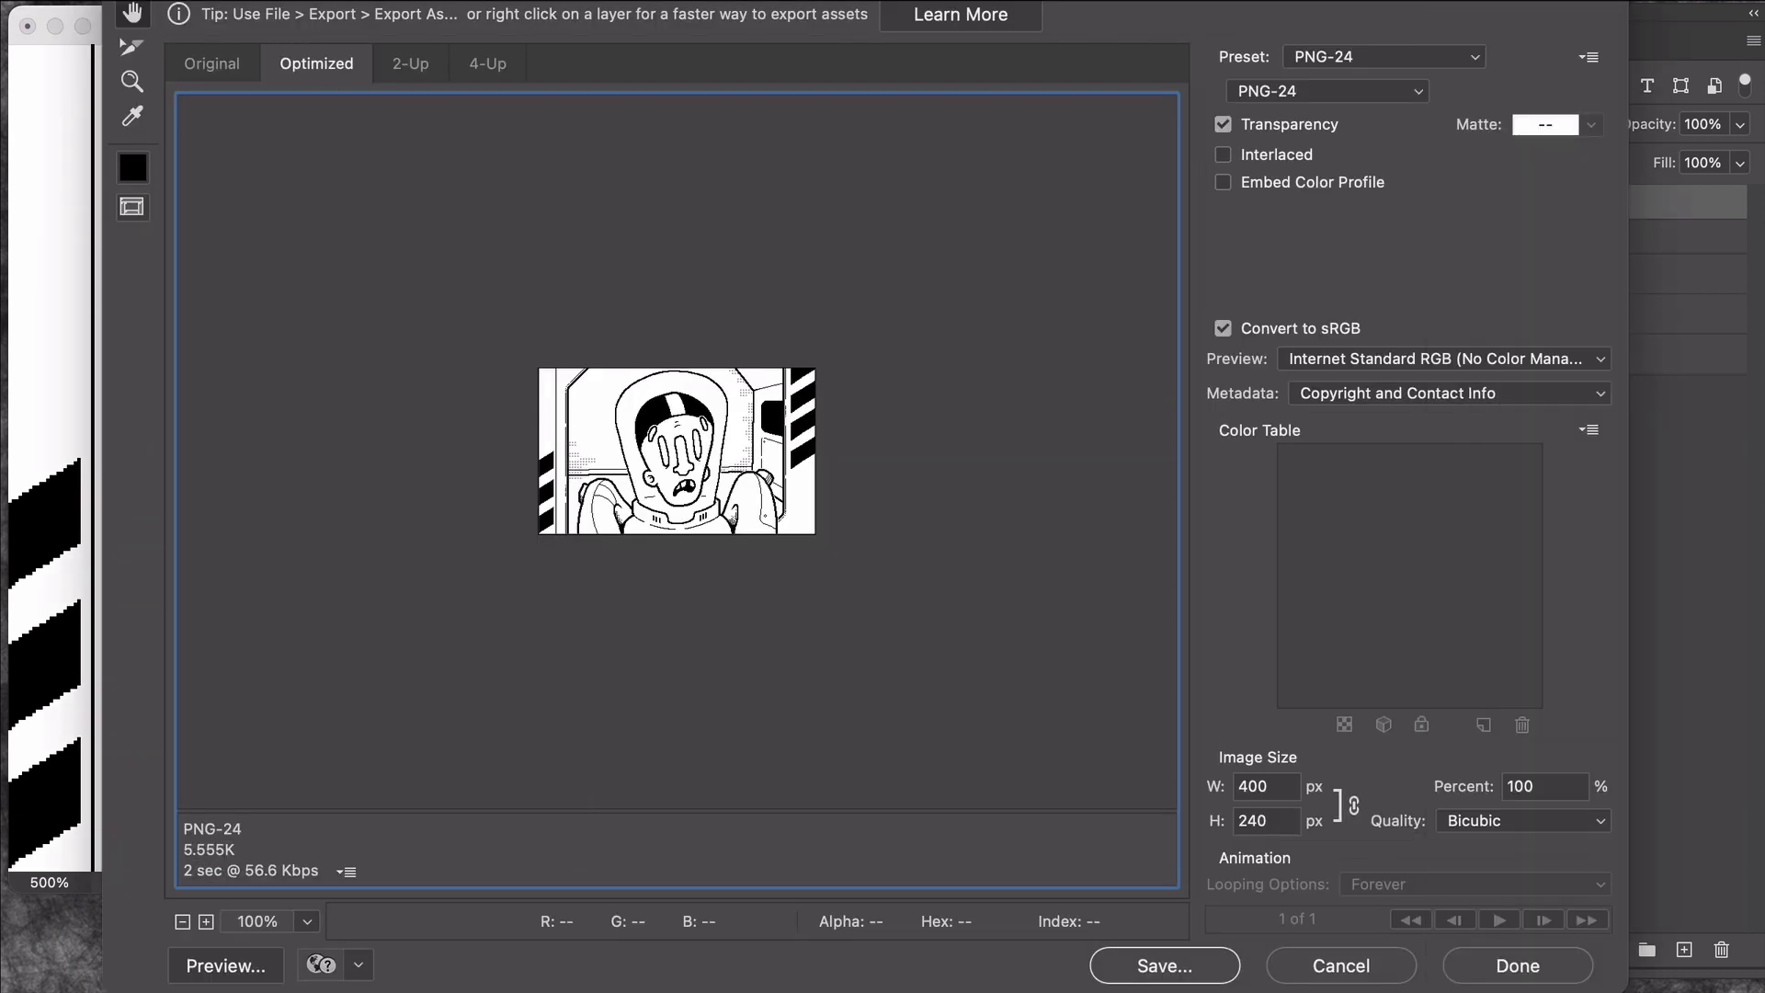
click(1178, 977)
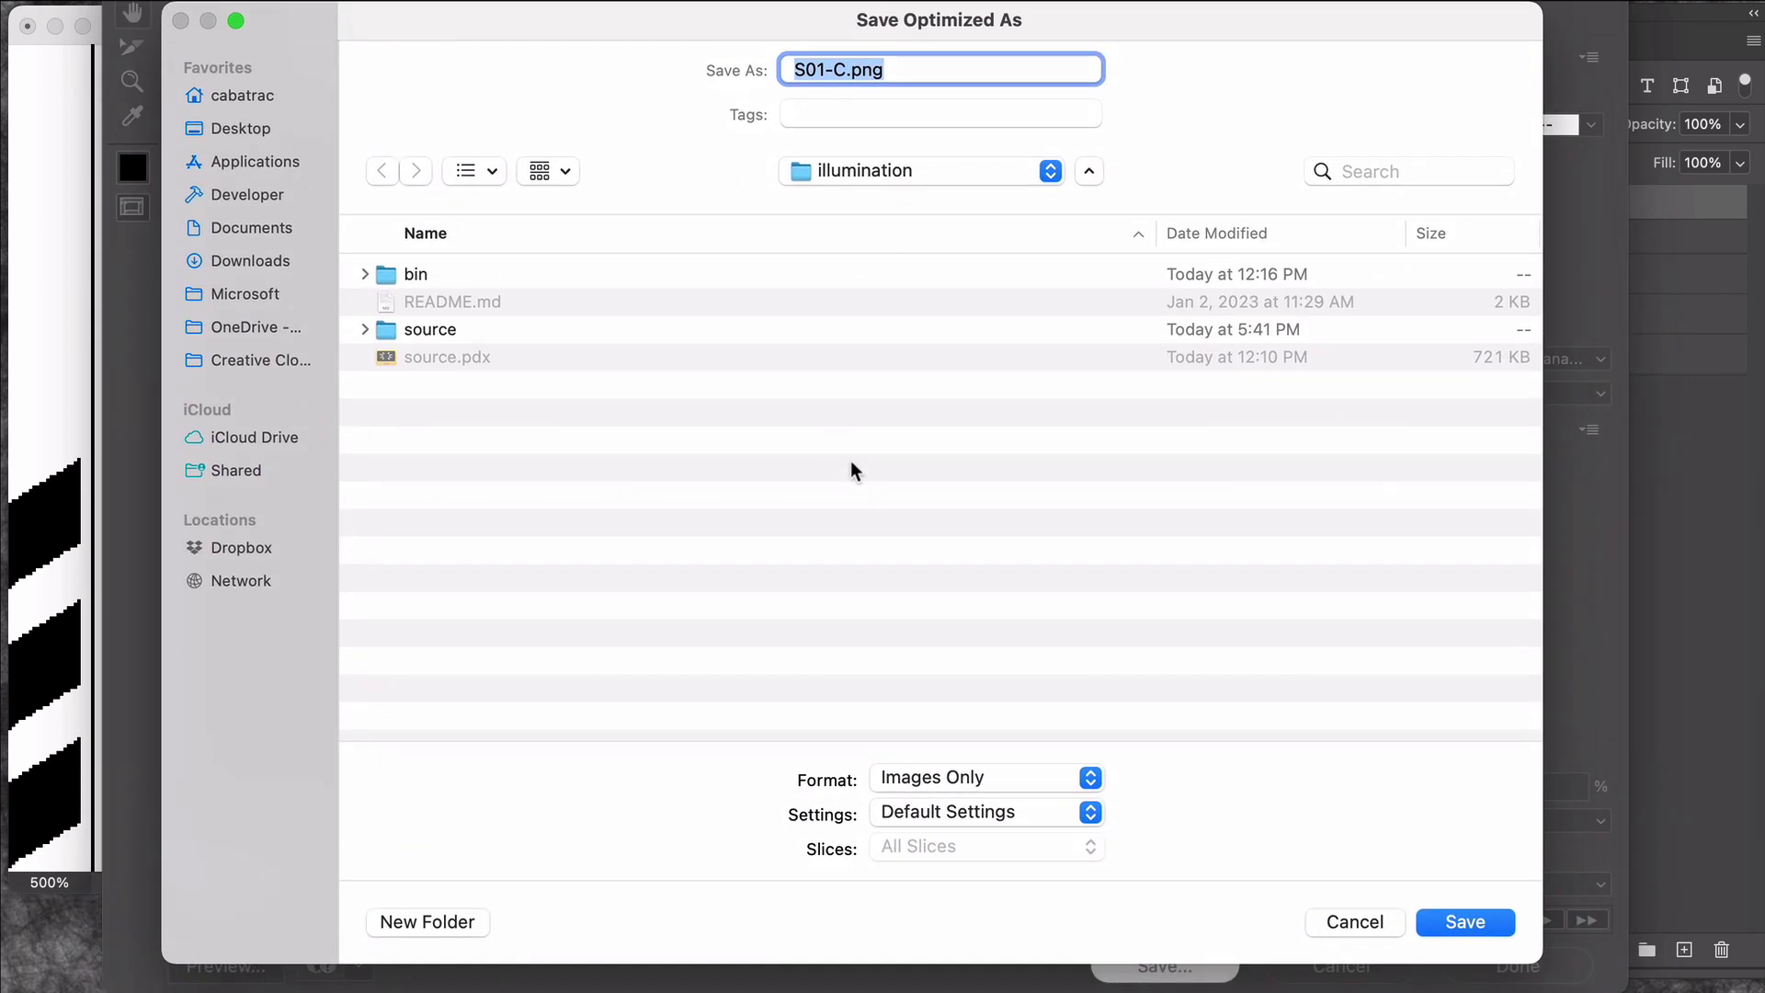
double_click(387, 331)
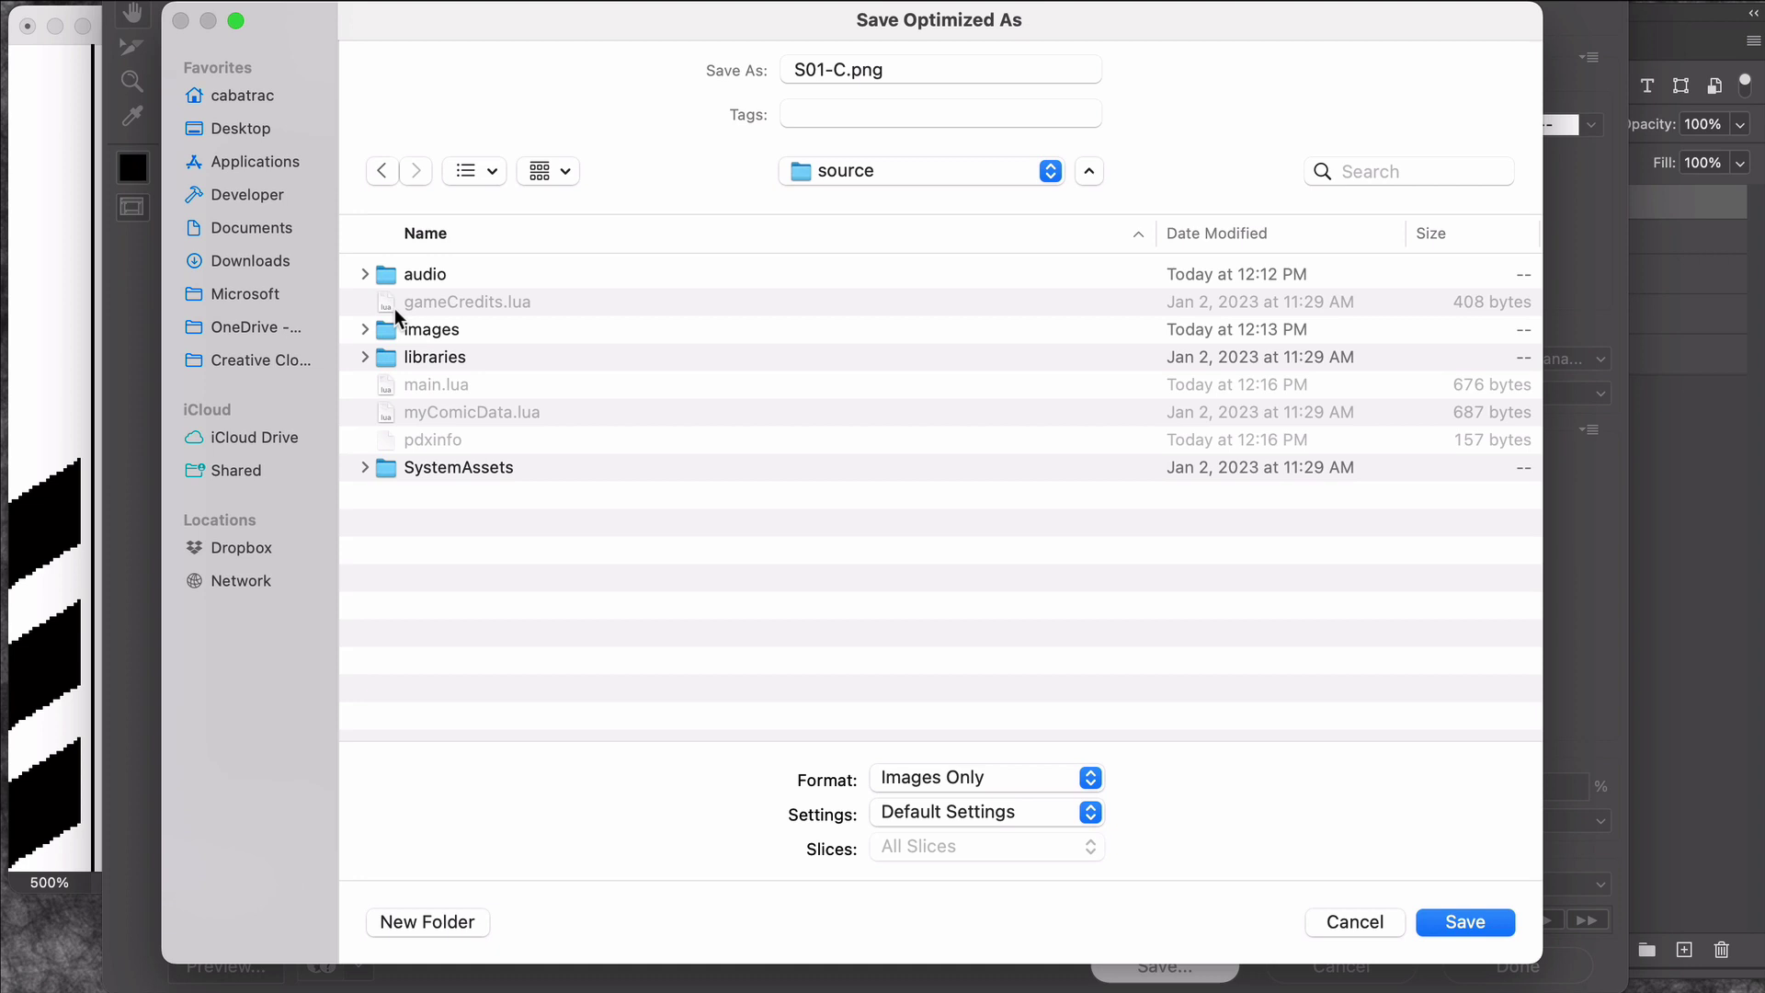
double_click(389, 329)
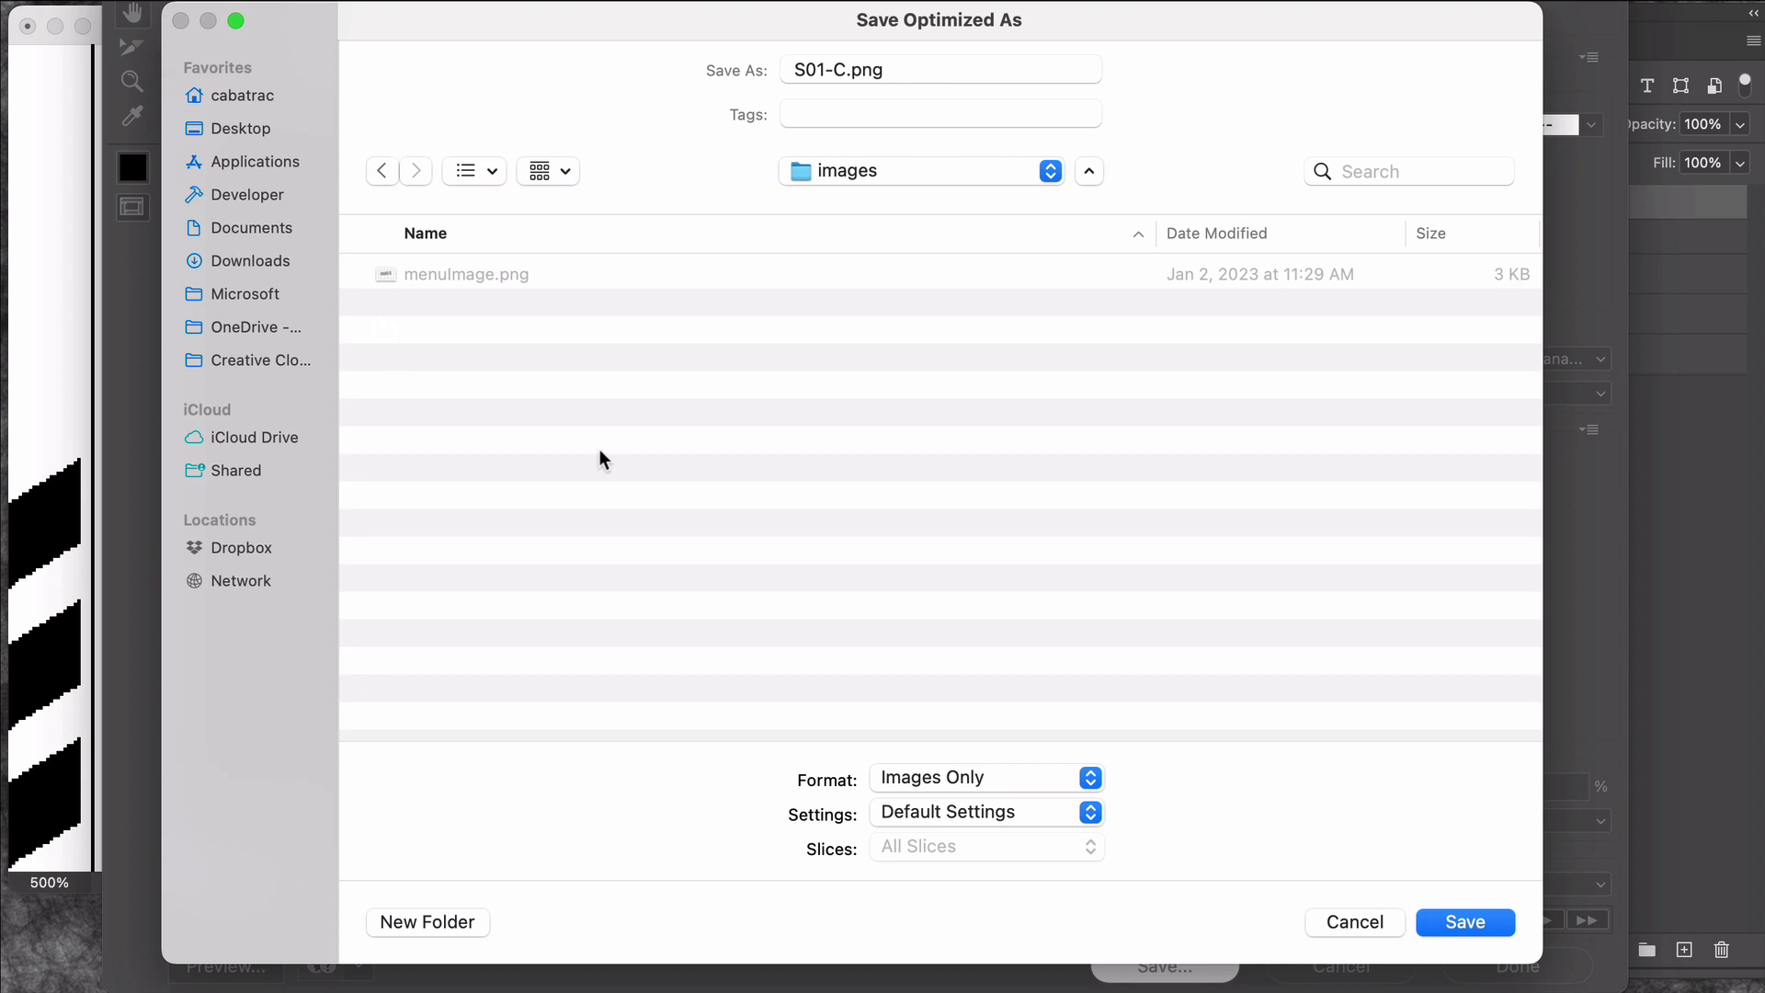
- Create a new s01 folder inside images and select the S01-C.png file name
key(super+shift+n)
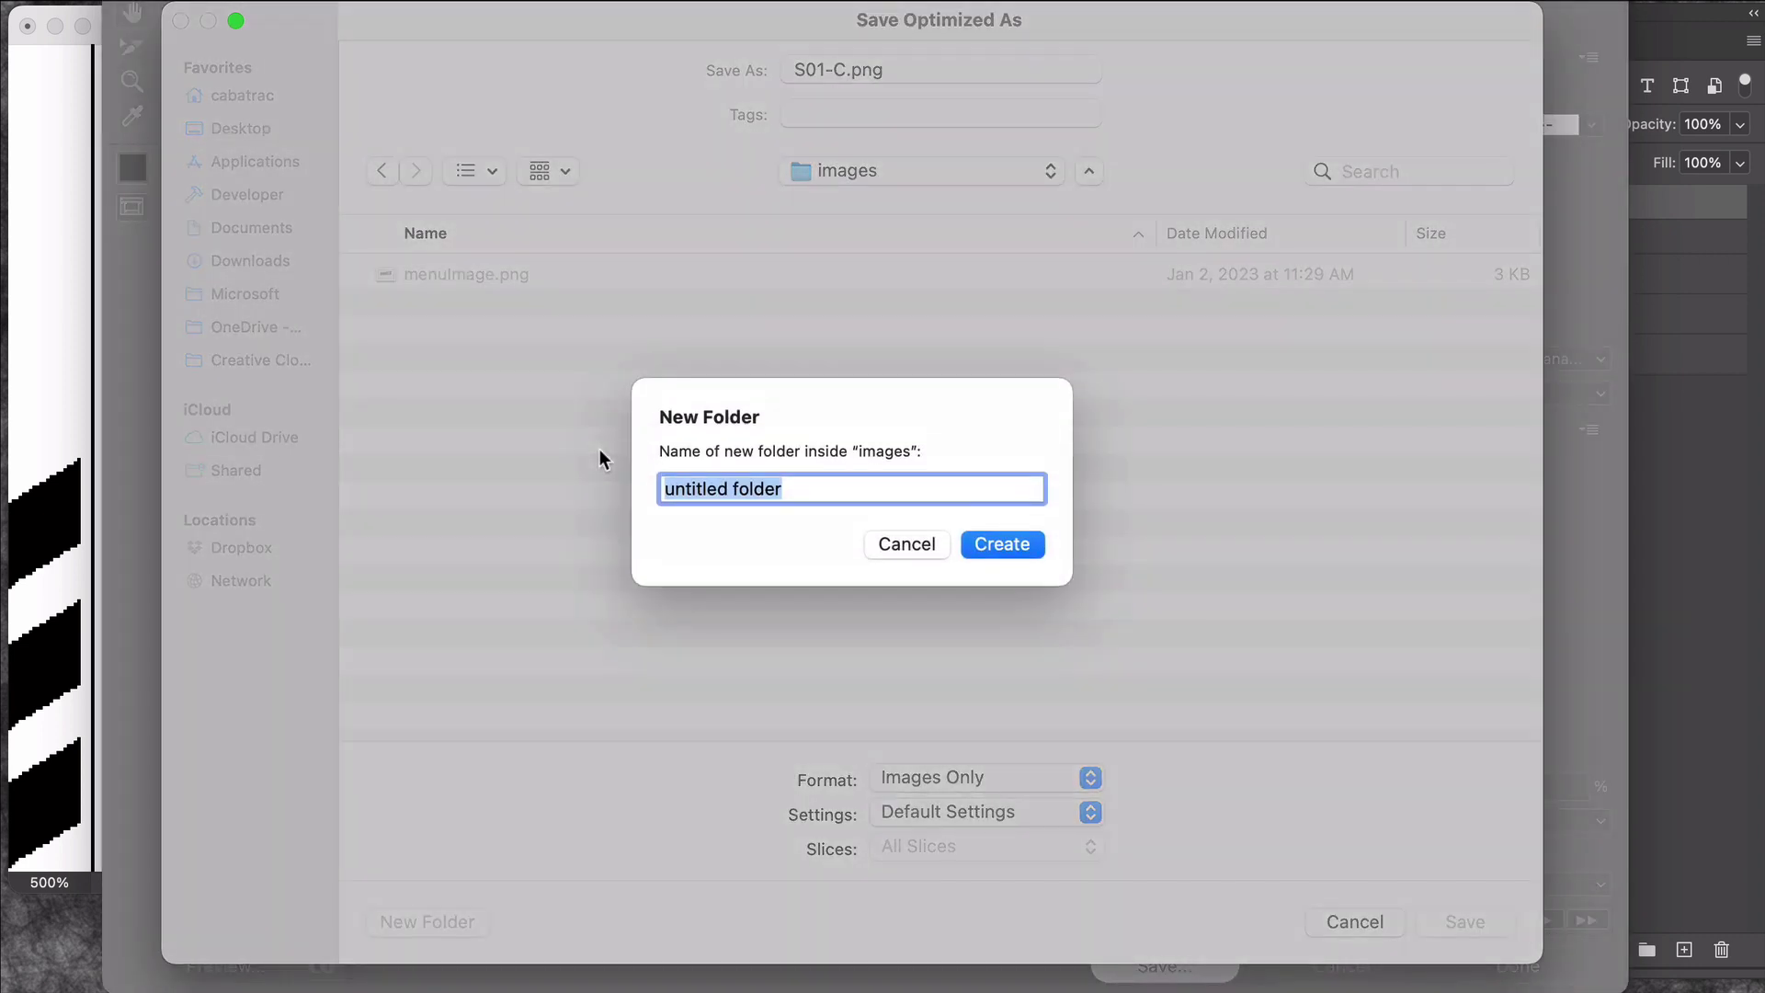
text(s01)
key(Return)
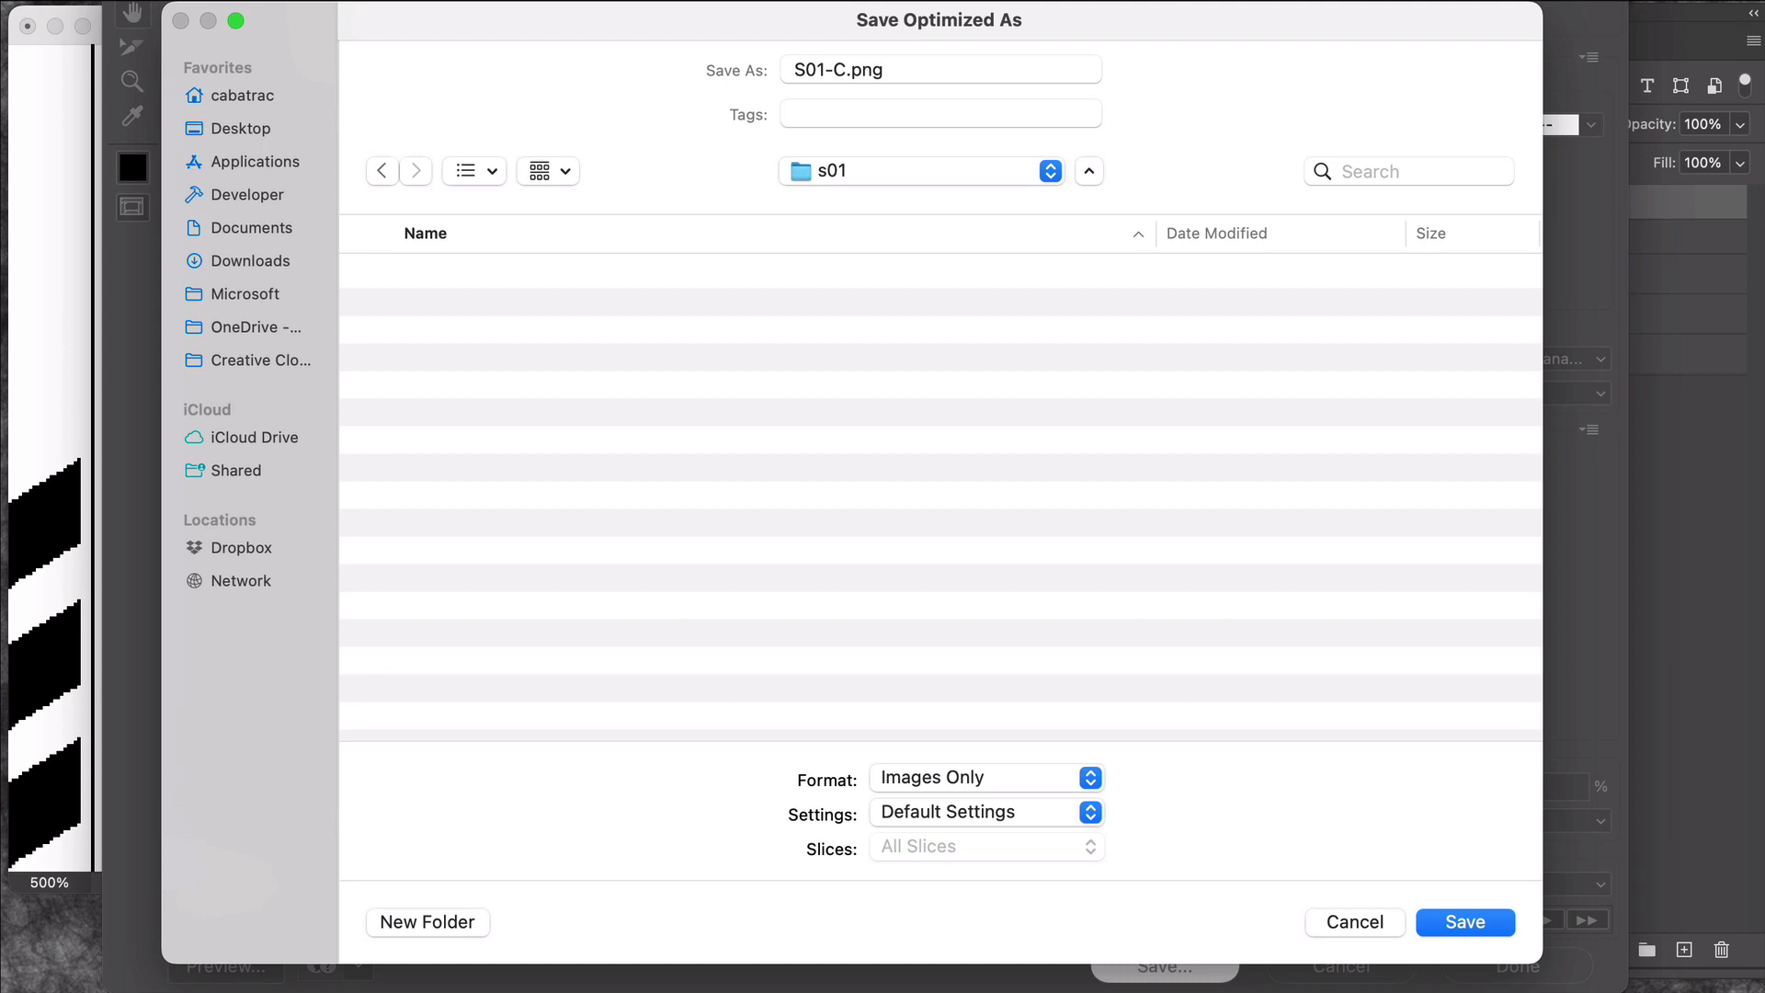
scroll(450, 406, right, 2)
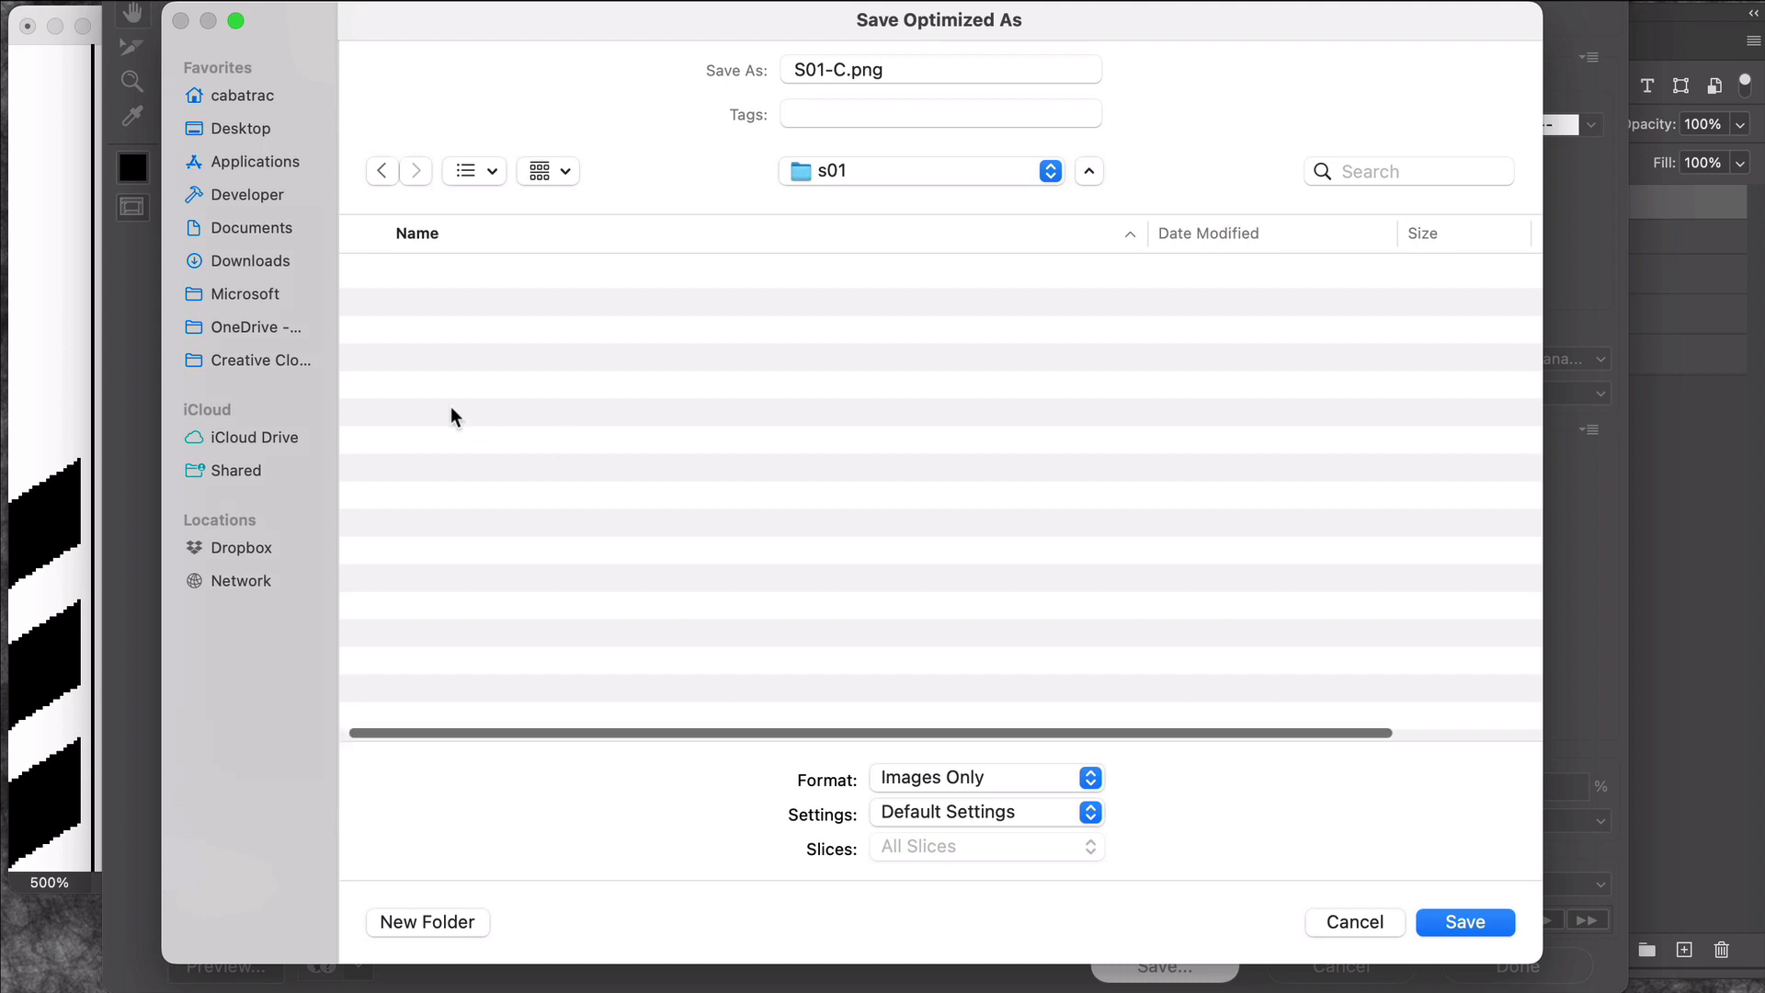
scroll(1036, 505, left, 2)
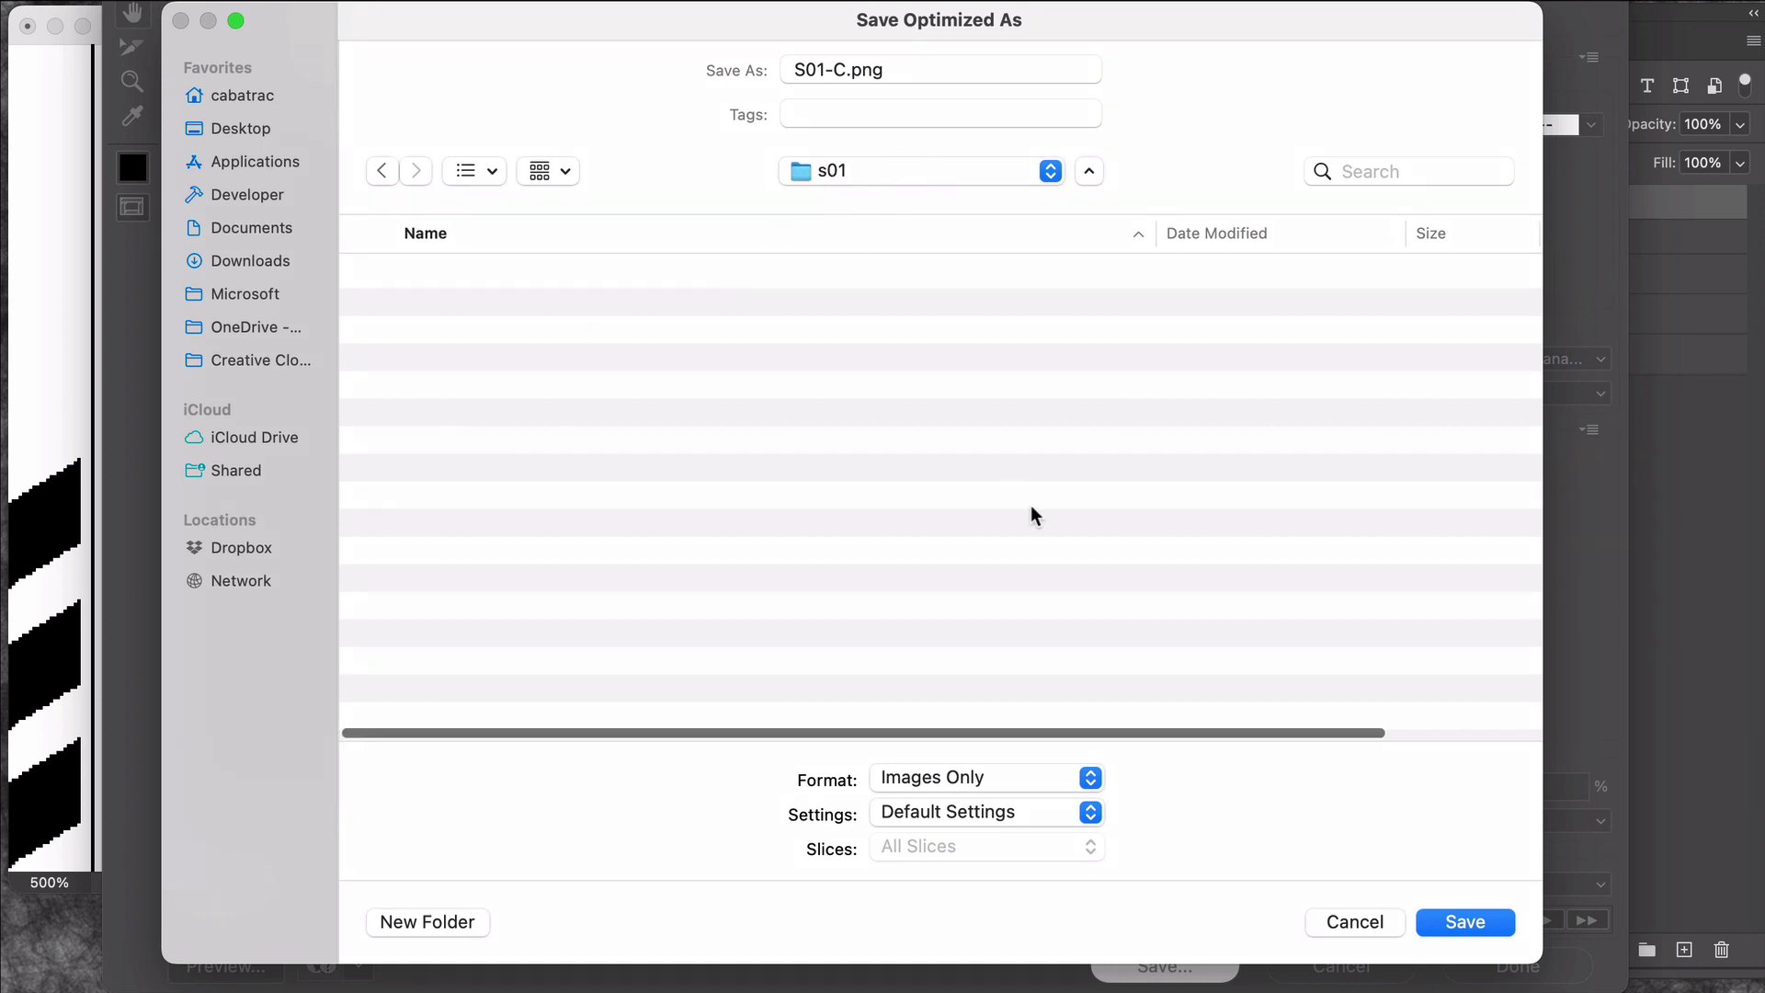
click(848, 70)
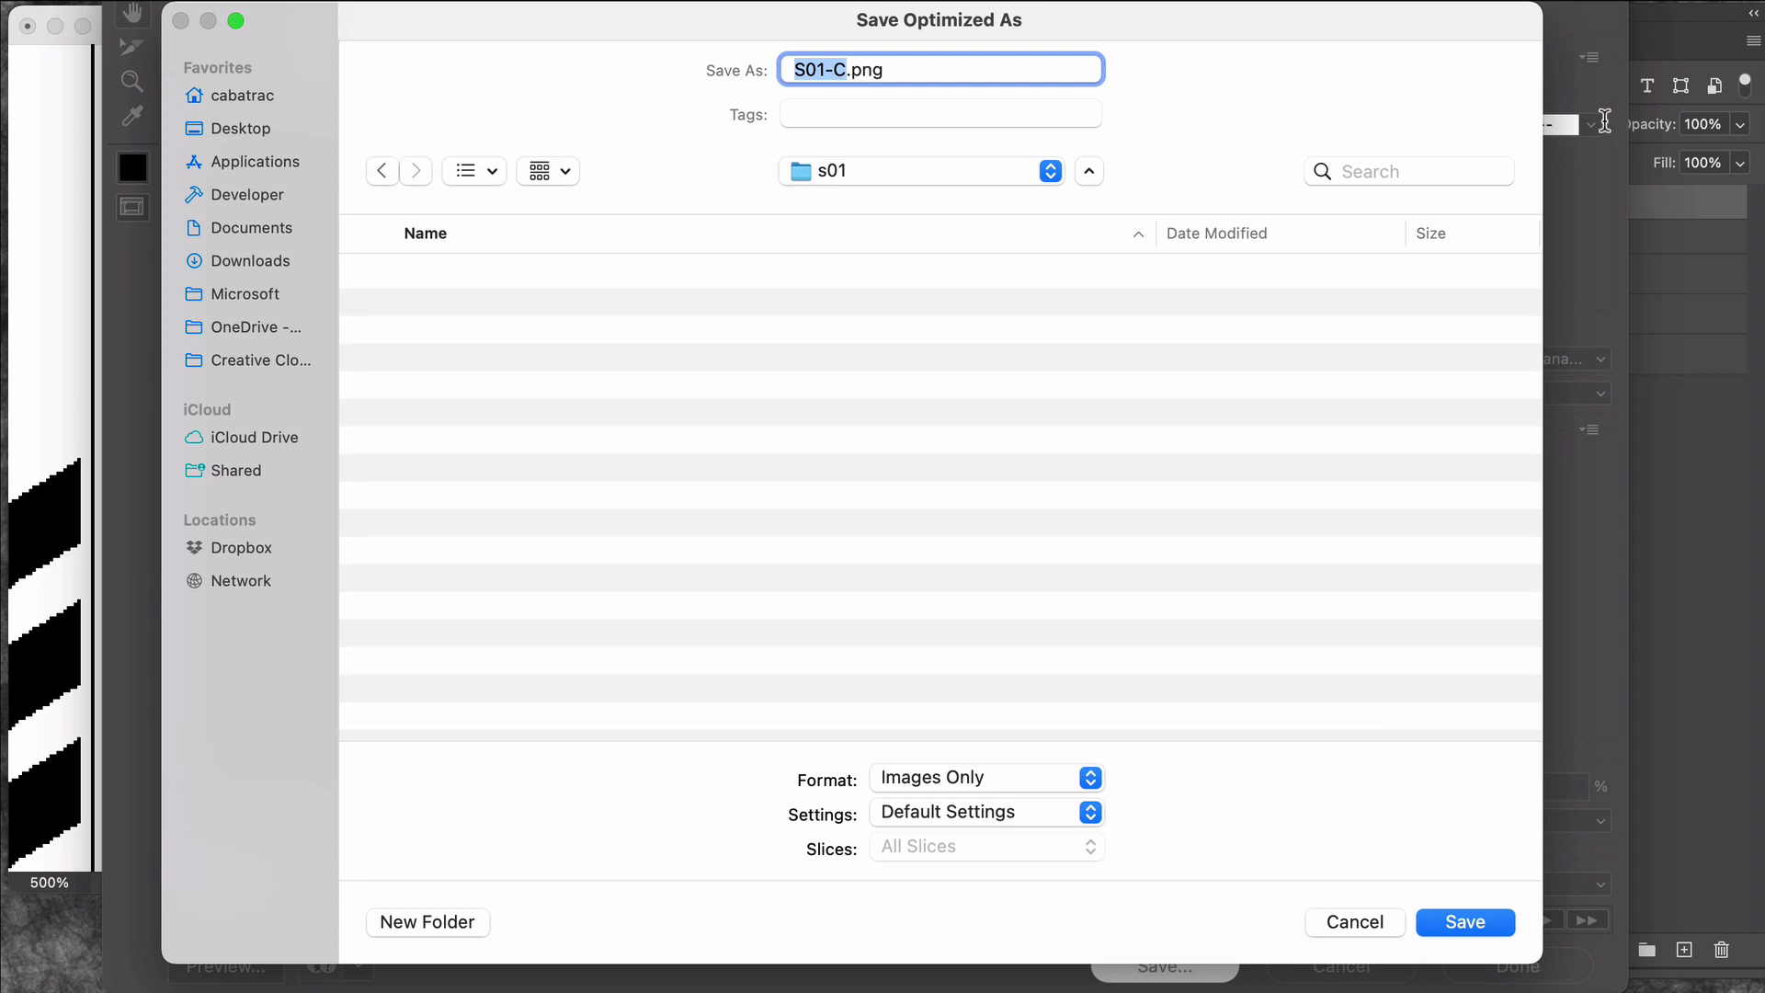
- Name the optimized export A-1-man.png and save it into the s01 folder
text(A-1)
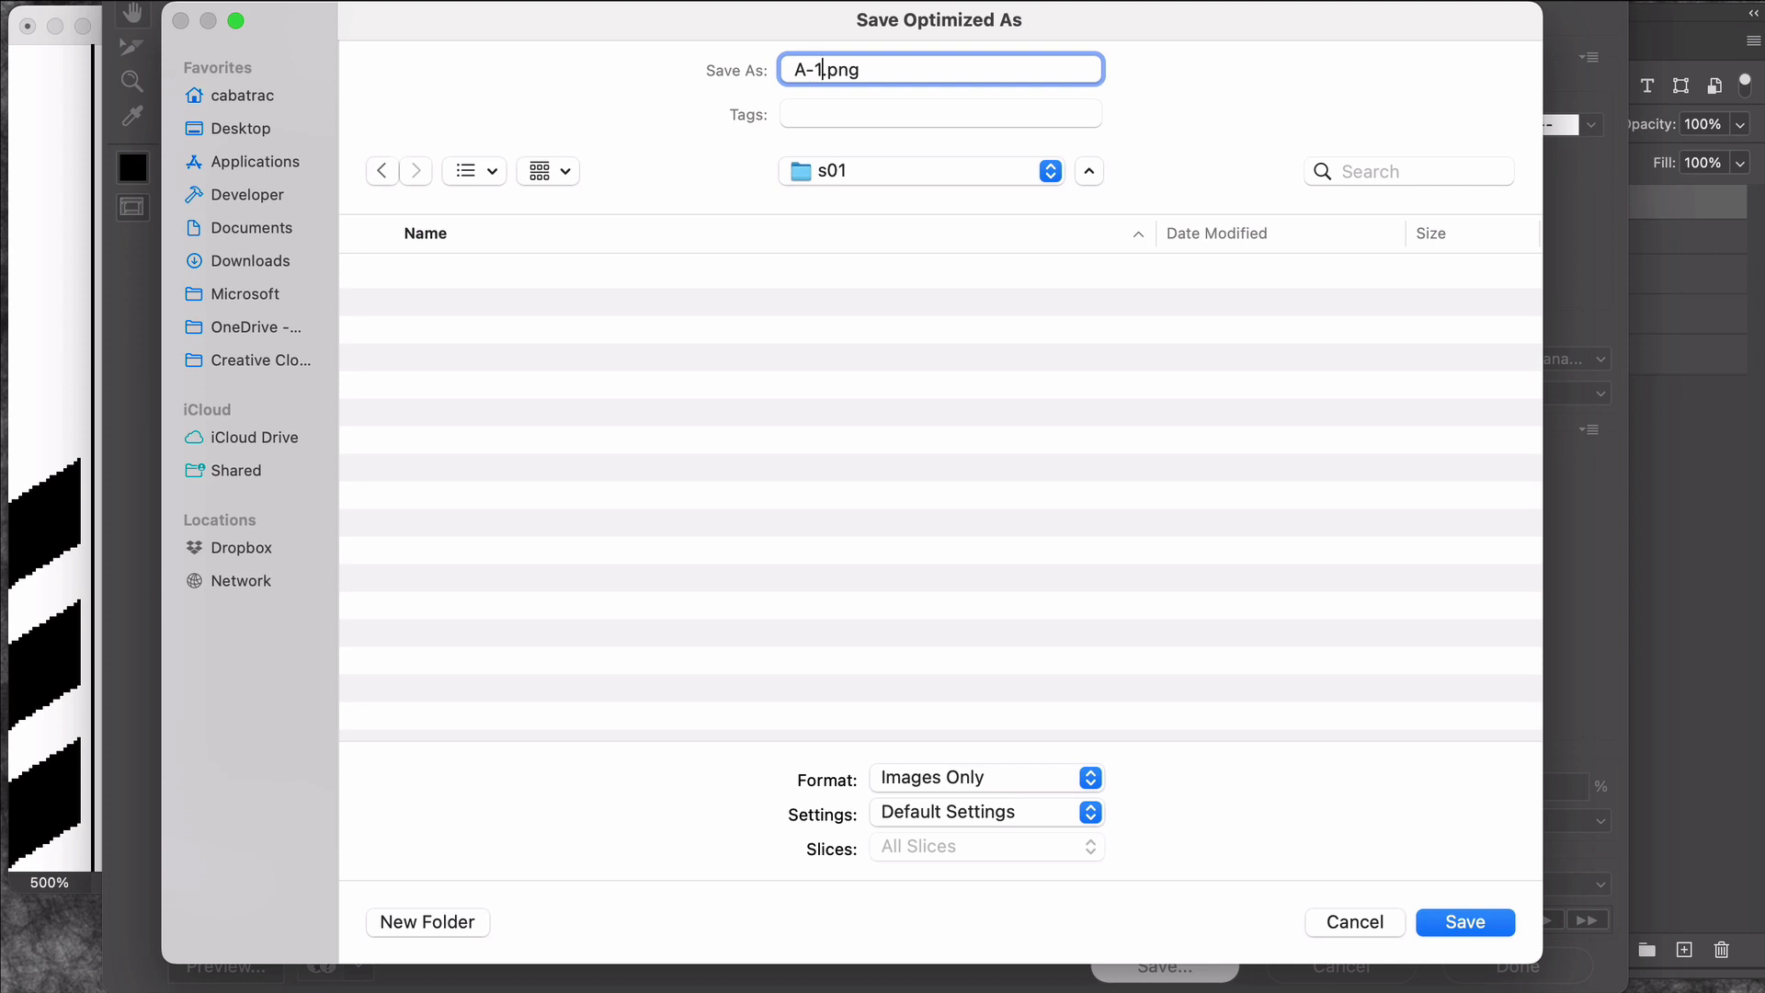
text(-man)
drag(807, 73, 794, 73)
click(821, 71)
double_click(855, 72)
click(1493, 923)
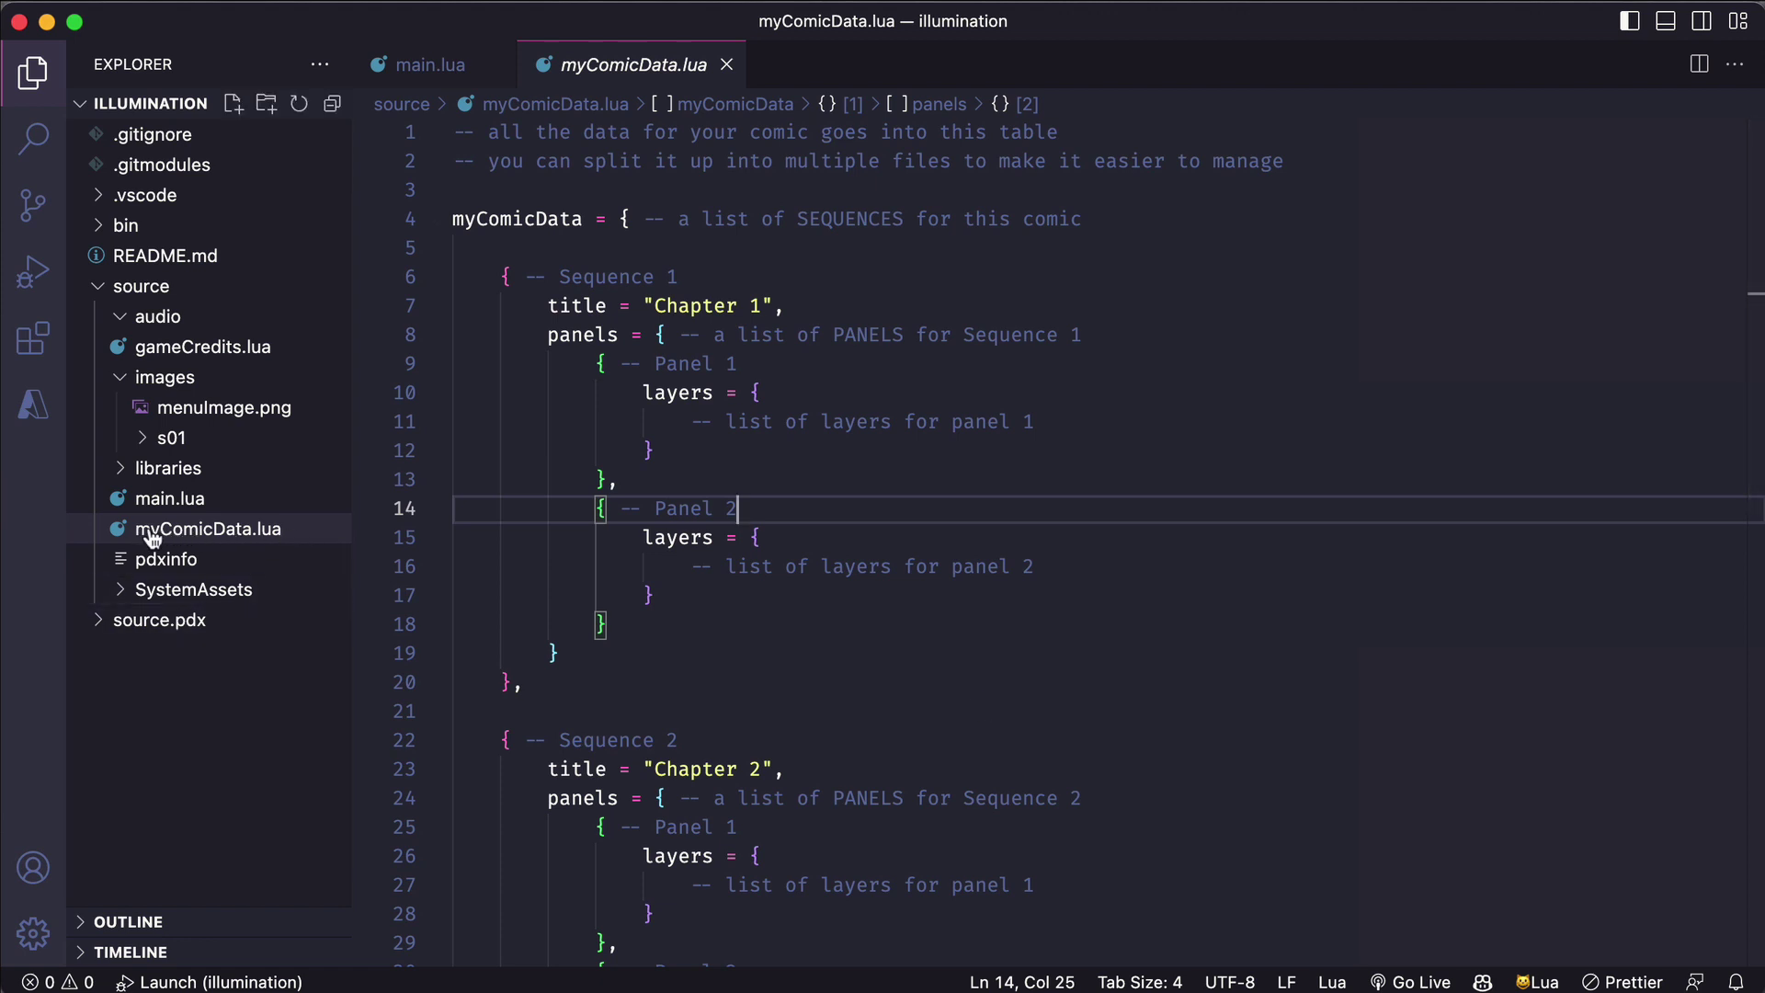
- Highlight Sequence 1 and its Panel 1 block in myComicData.lua to show the nested table structure
click(1324, 189)
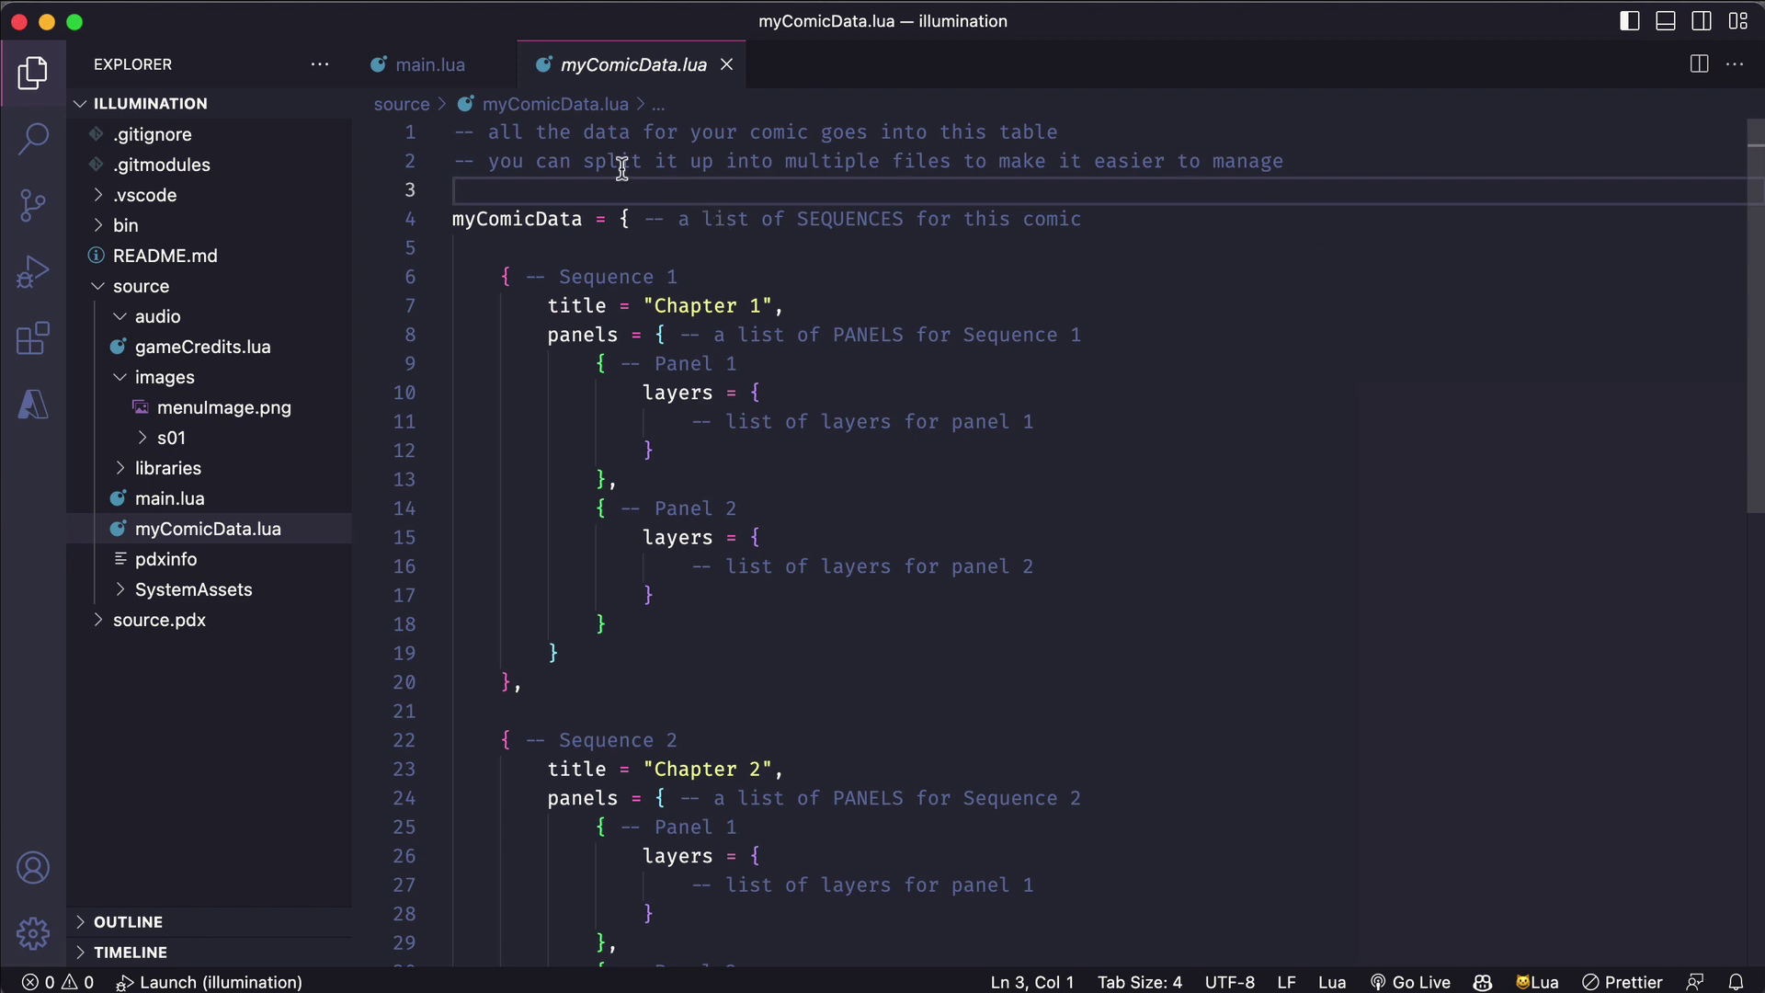
click(499, 275)
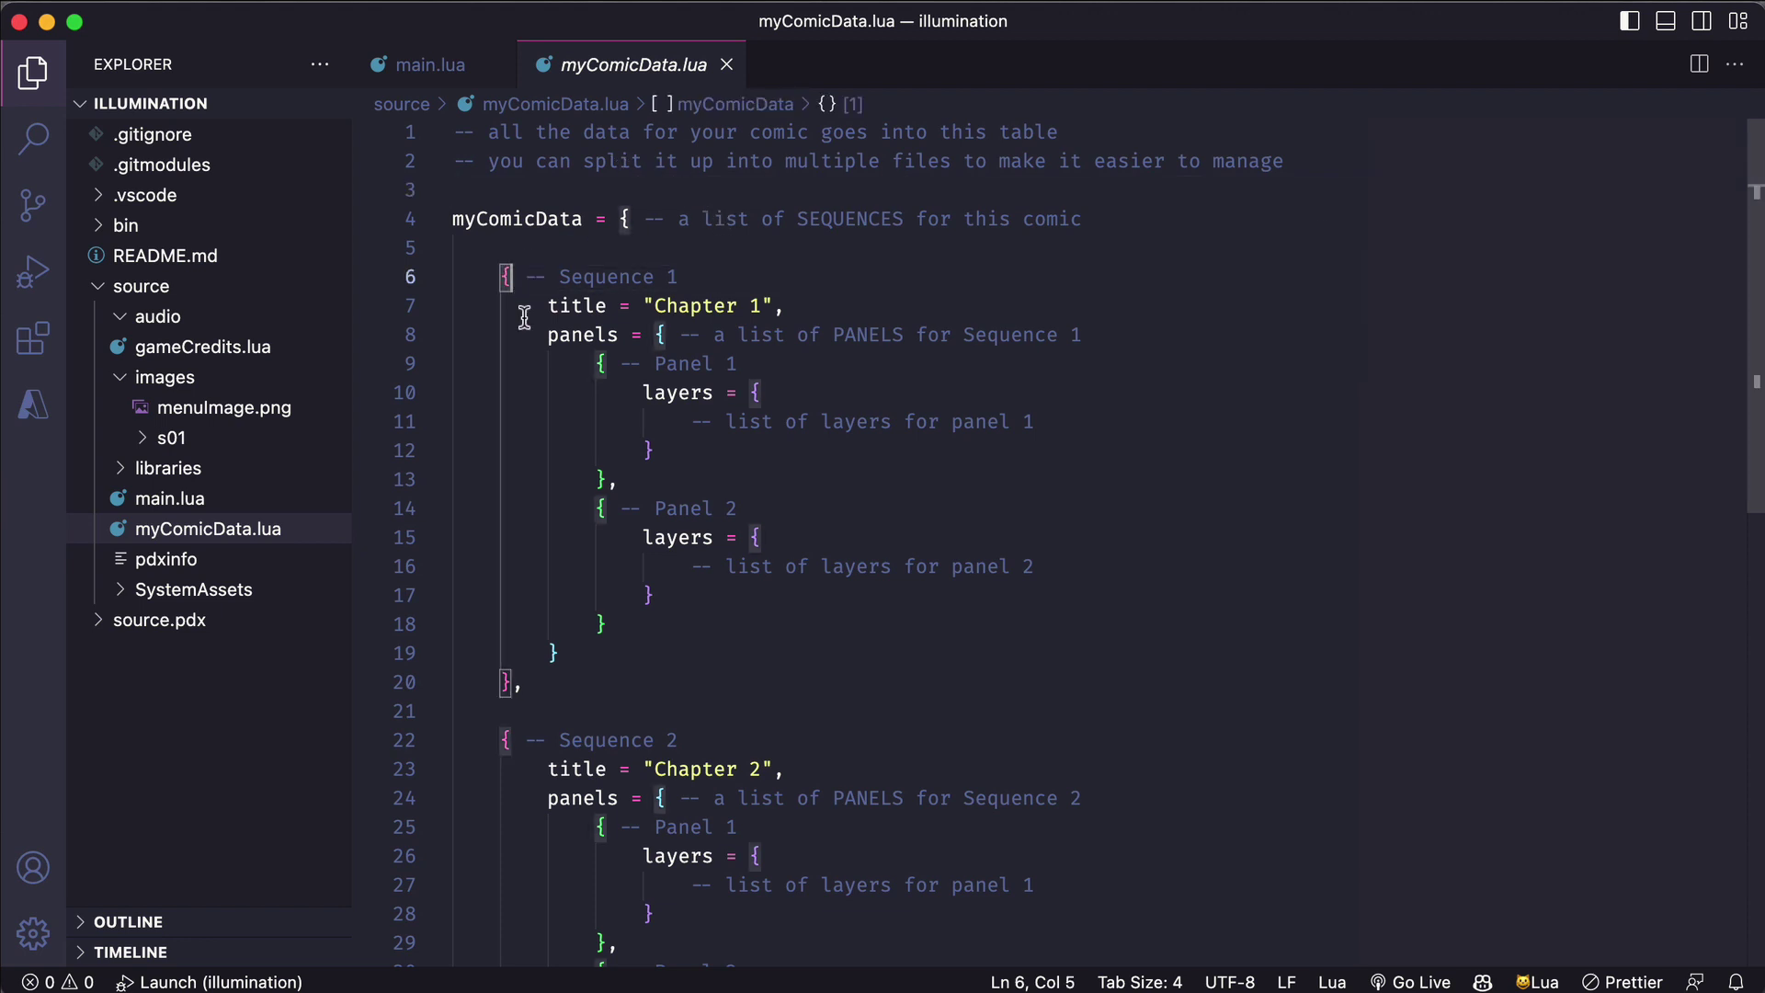
drag(501, 276, 596, 674)
scroll(932, 674, down, 5)
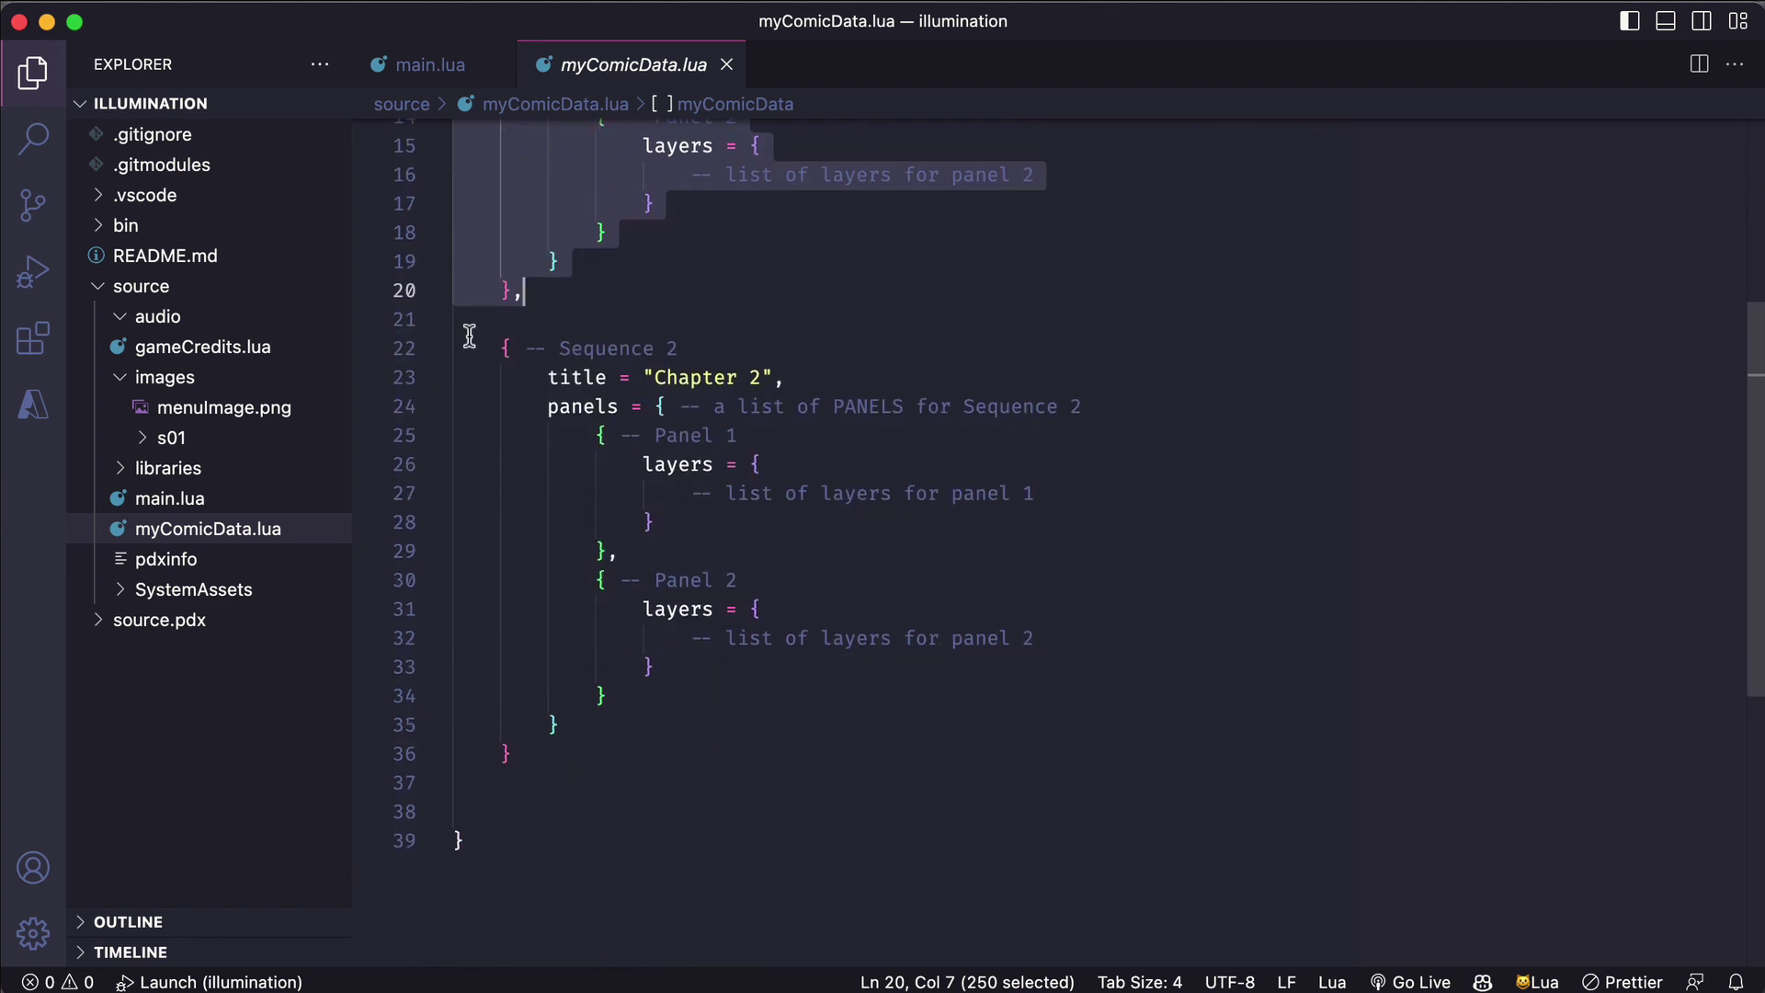
drag(497, 347, 619, 720)
scroll(953, 575, up, 5)
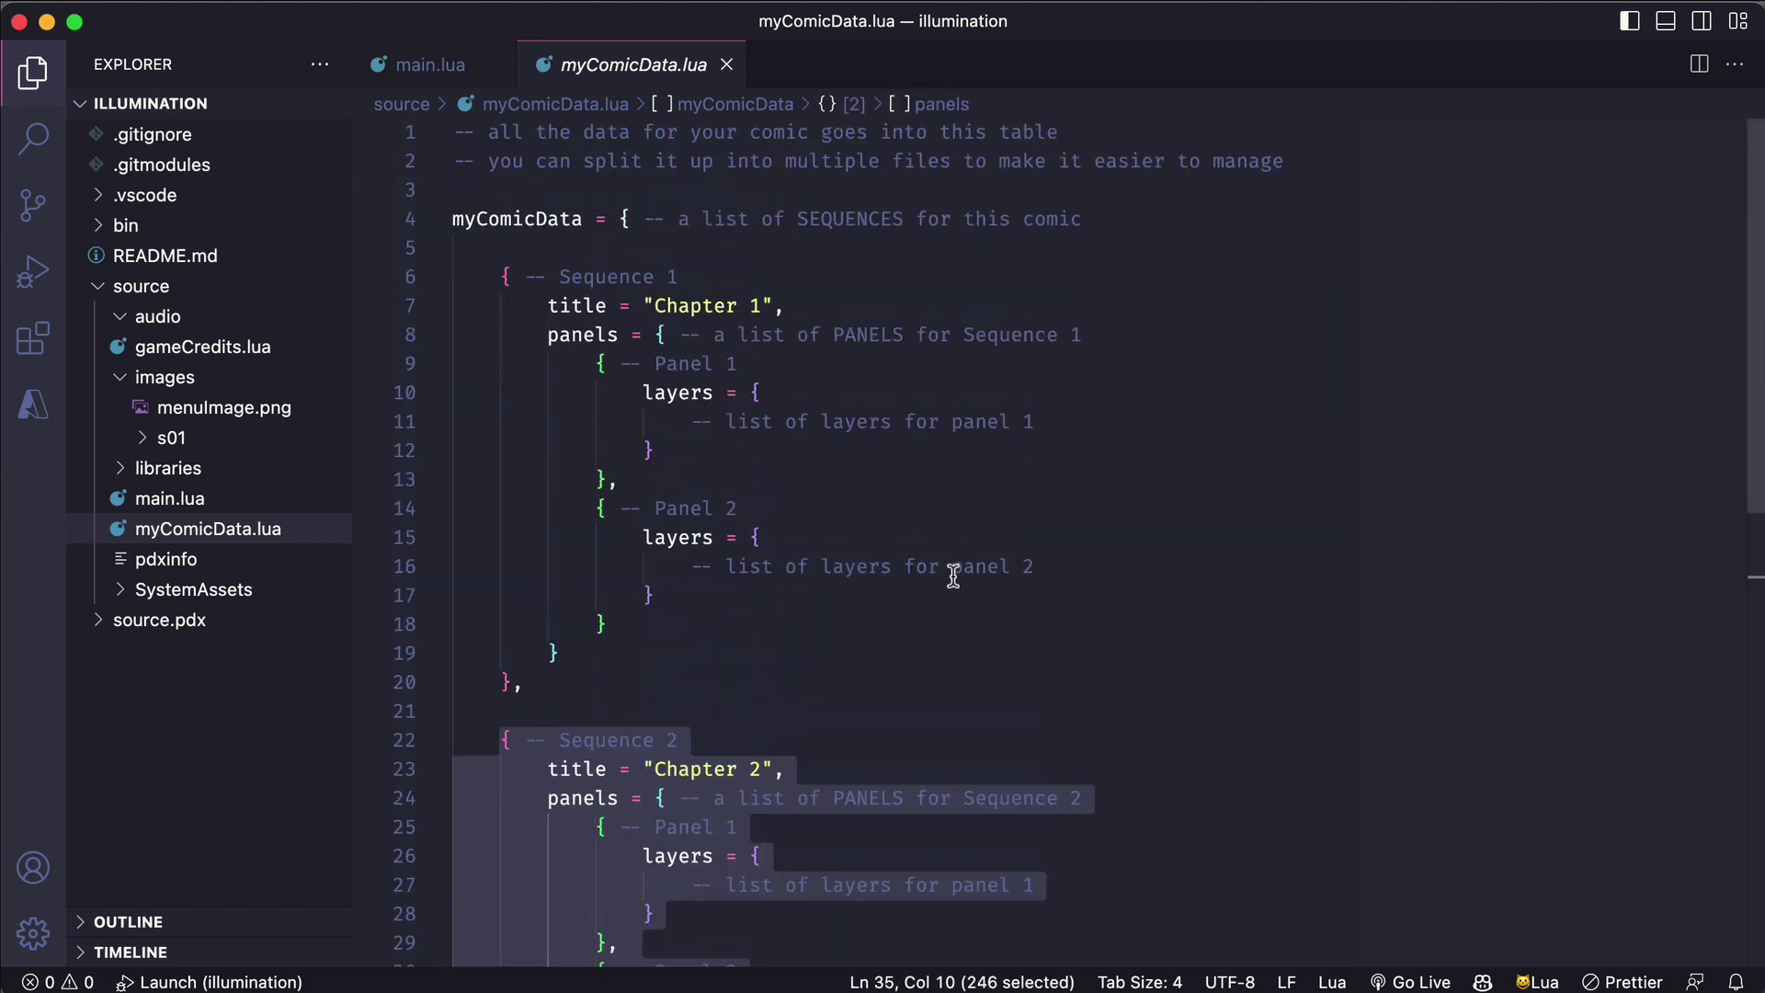
drag(598, 366, 683, 616)
click(980, 516)
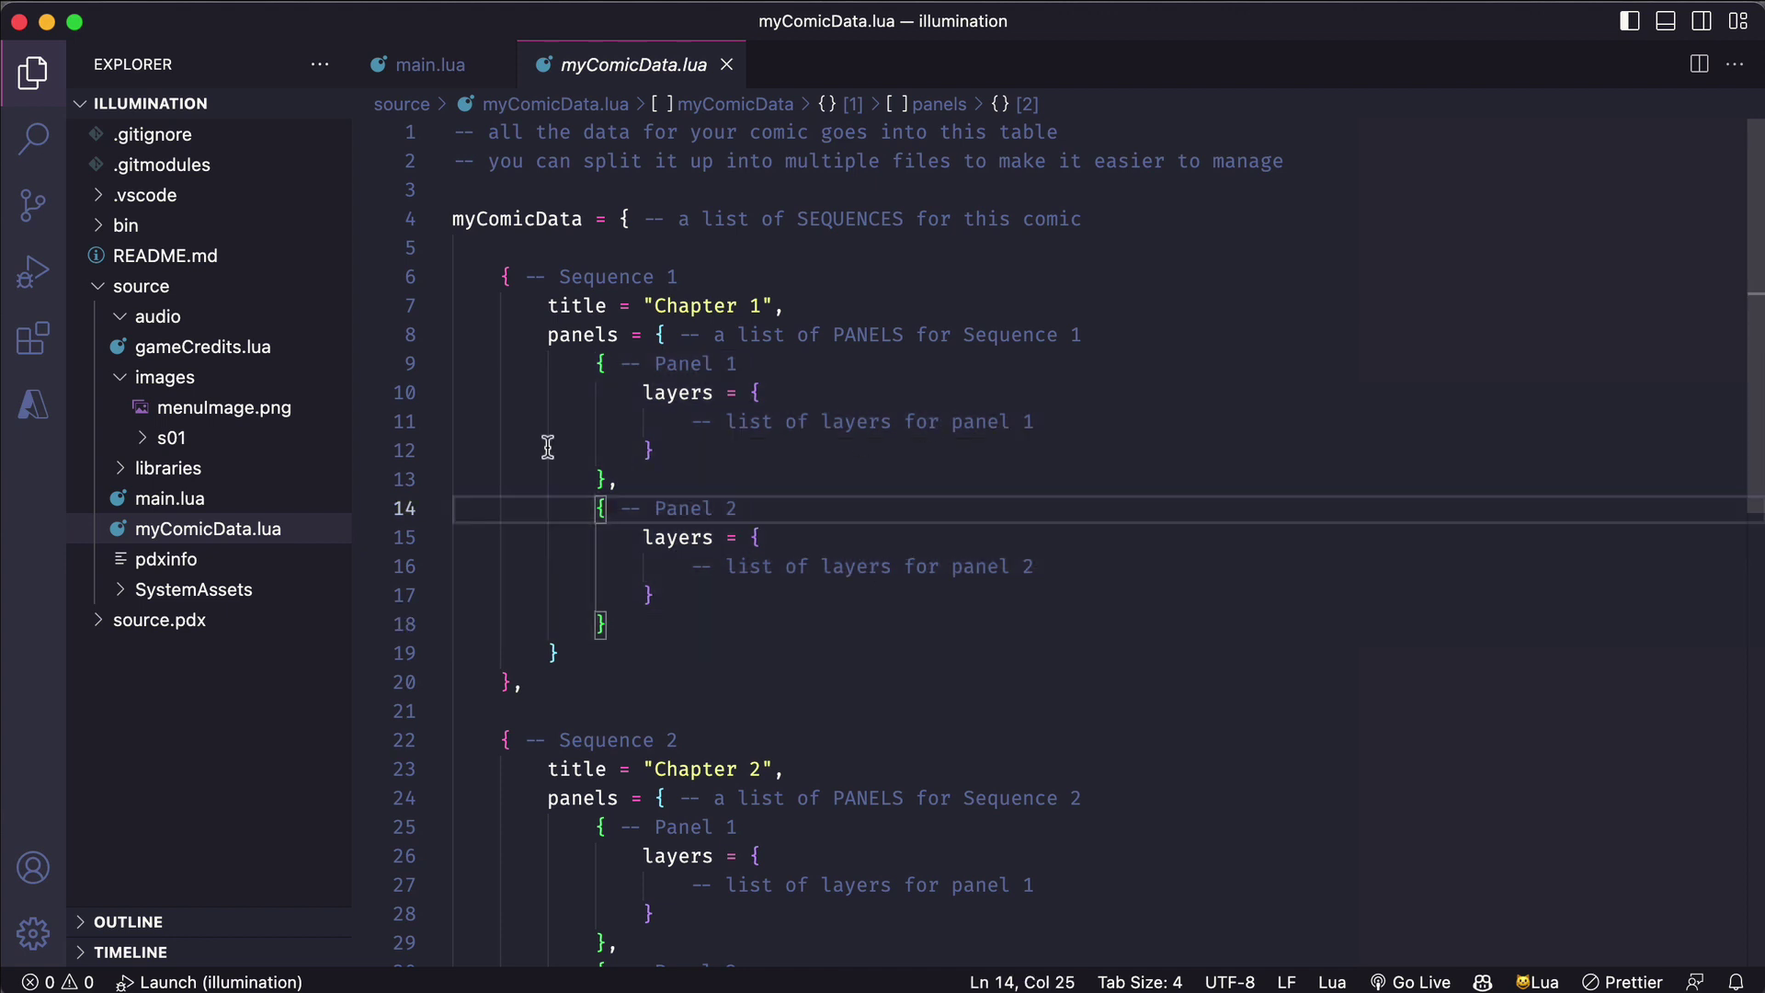
drag(599, 366, 956, 470)
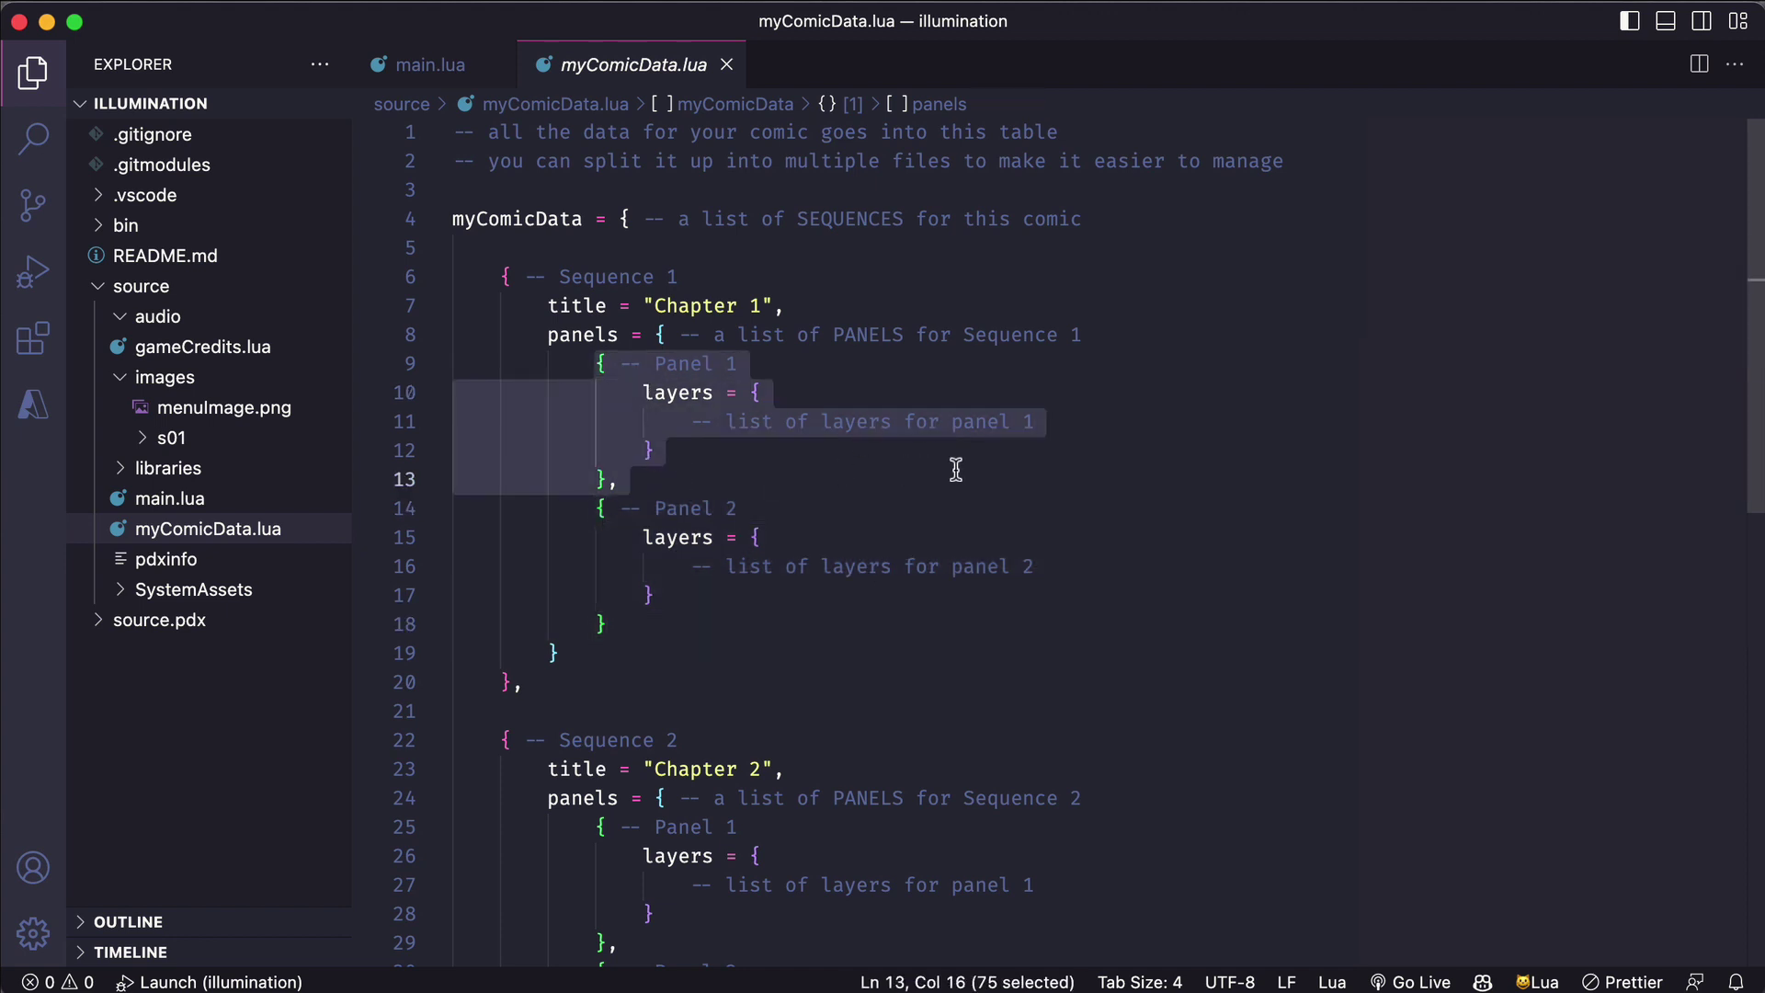
click(977, 474)
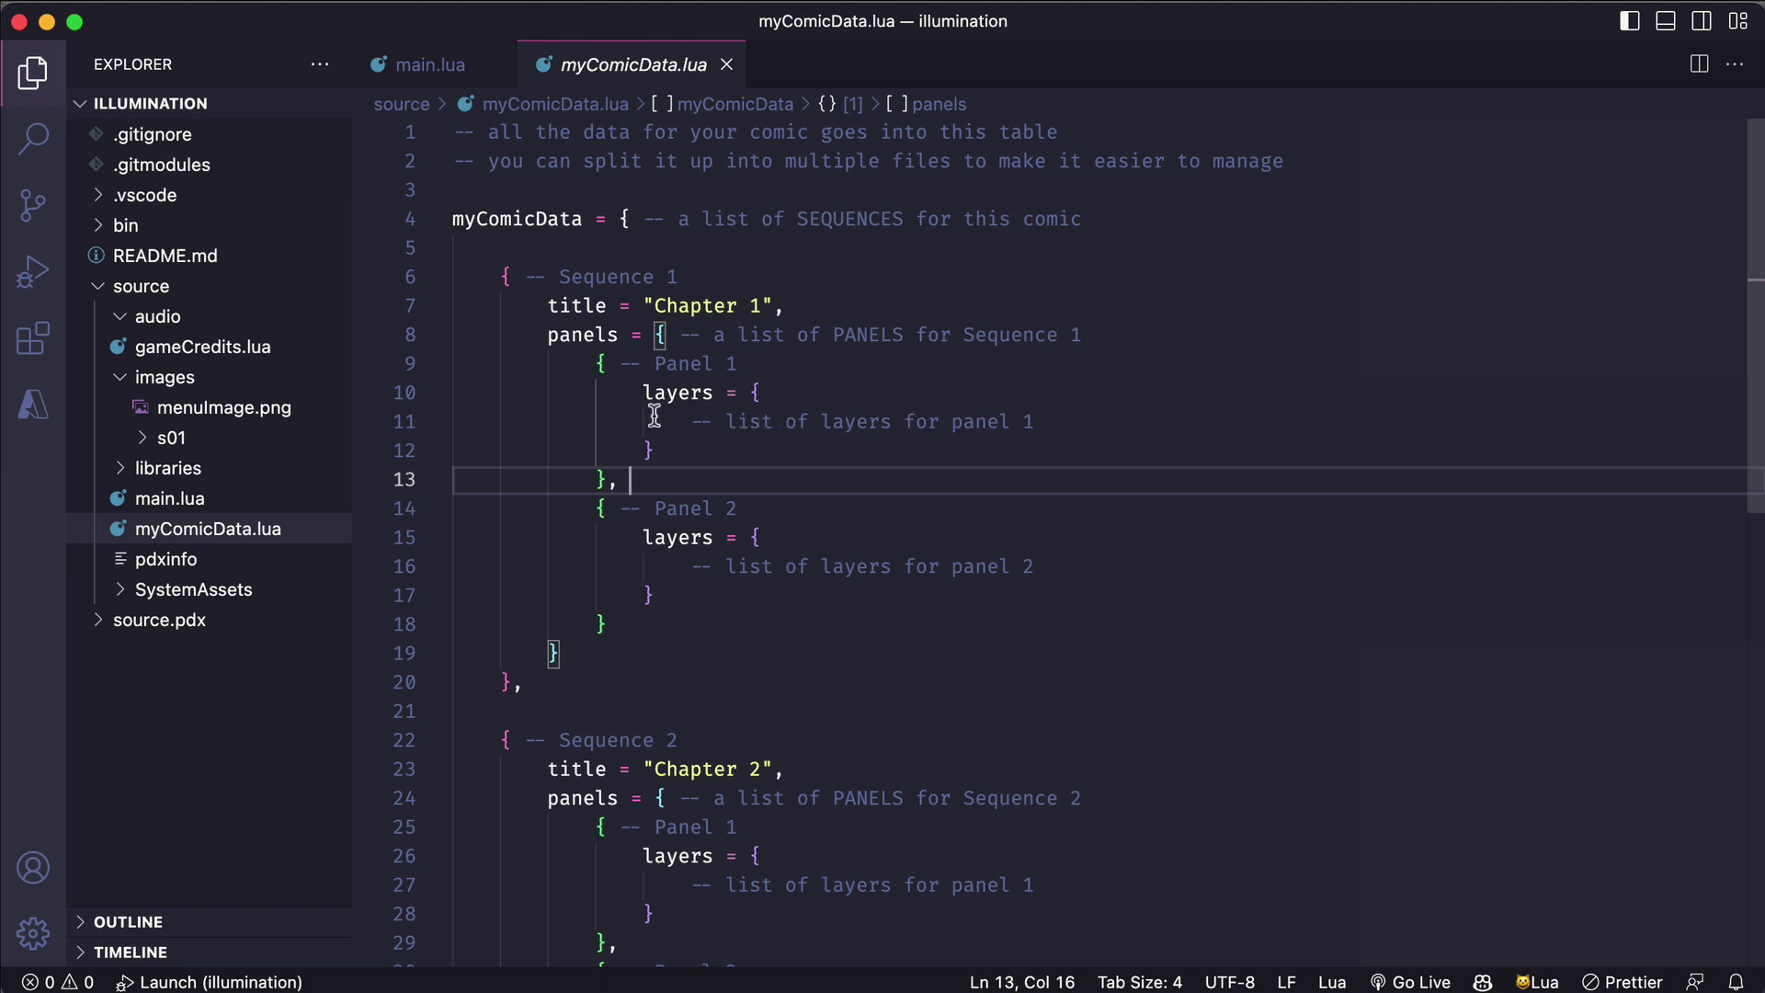
- Add { image = "s01/A-1-man.png" } as Panel 1's first layer, checking the s01 folder
click(1066, 421)
key(Return)
text({ image = "s)
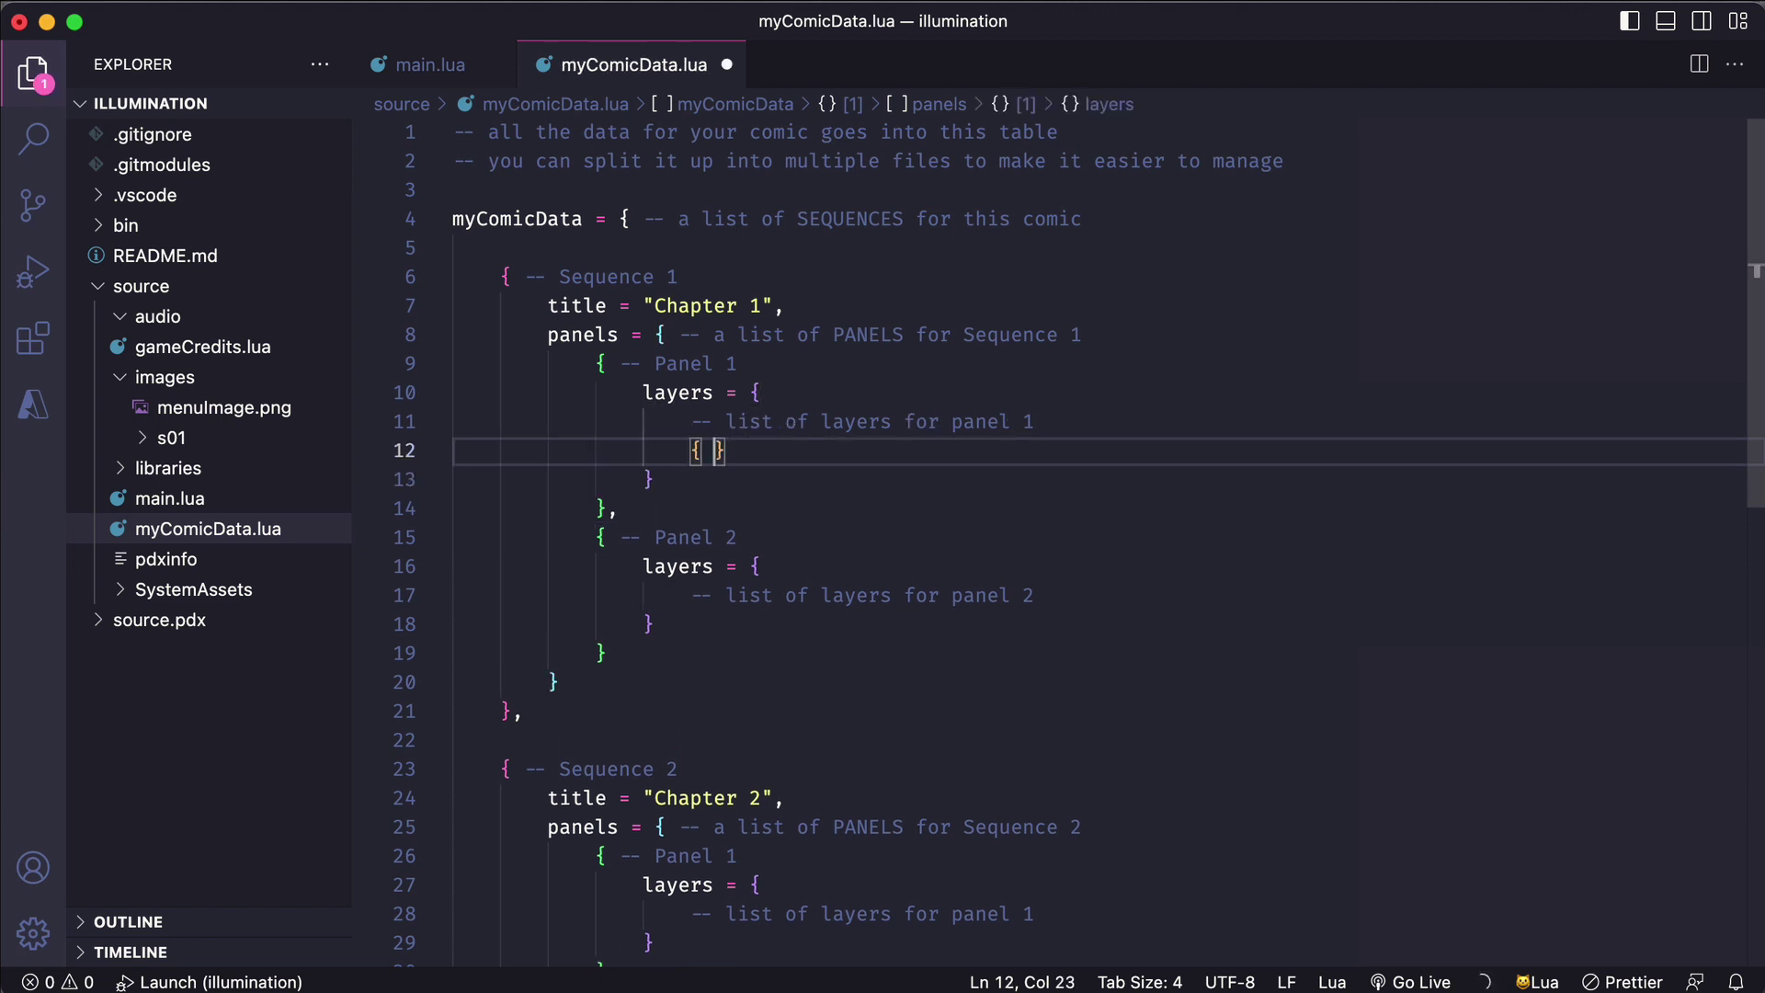
text(01/A-1-man.png")
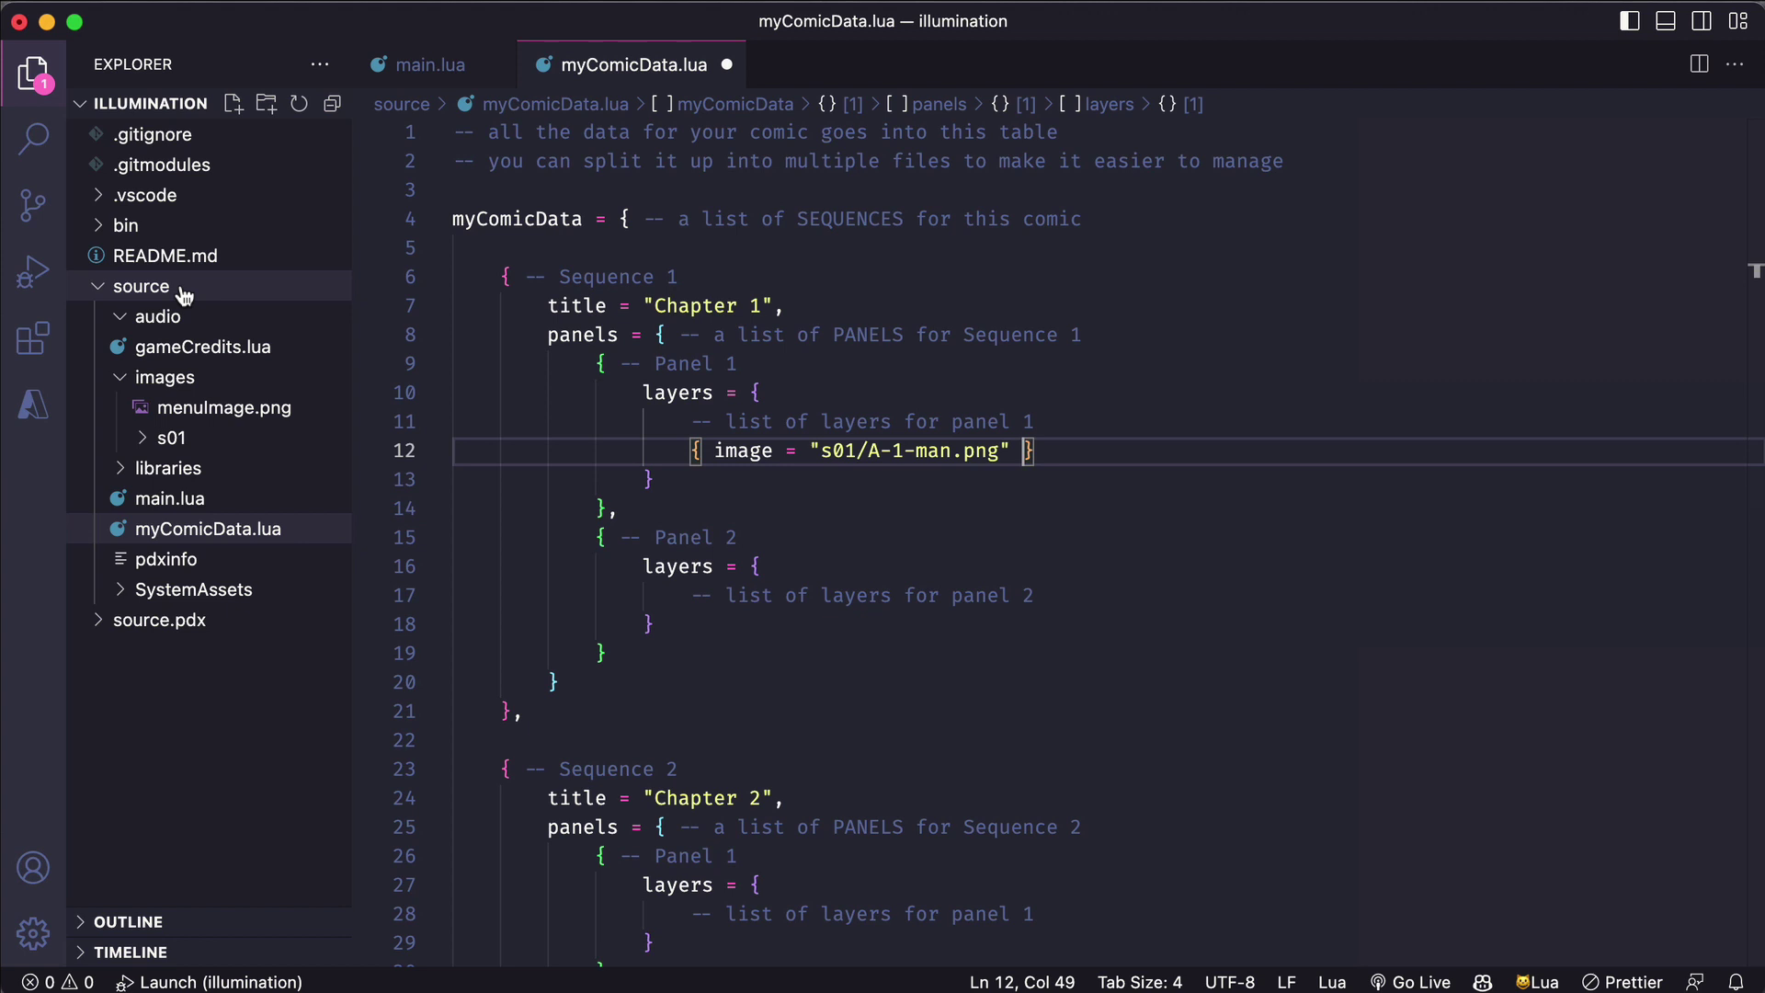
click(171, 439)
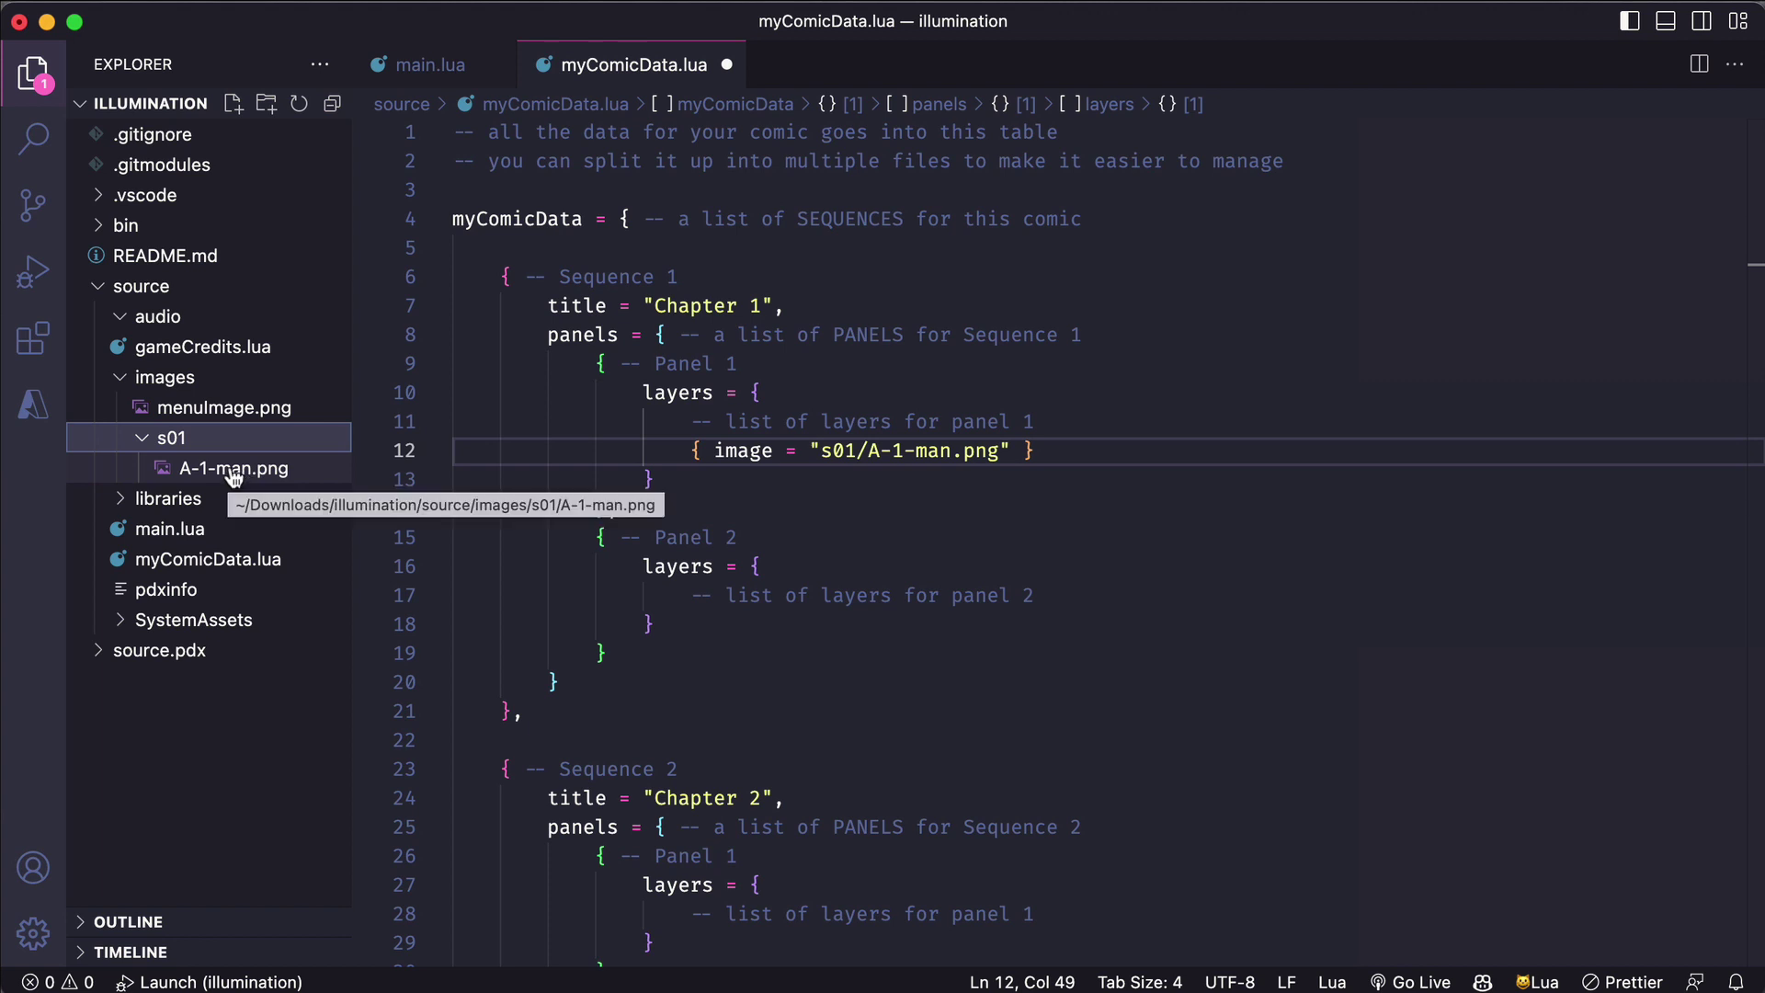
drag(999, 450, 821, 450)
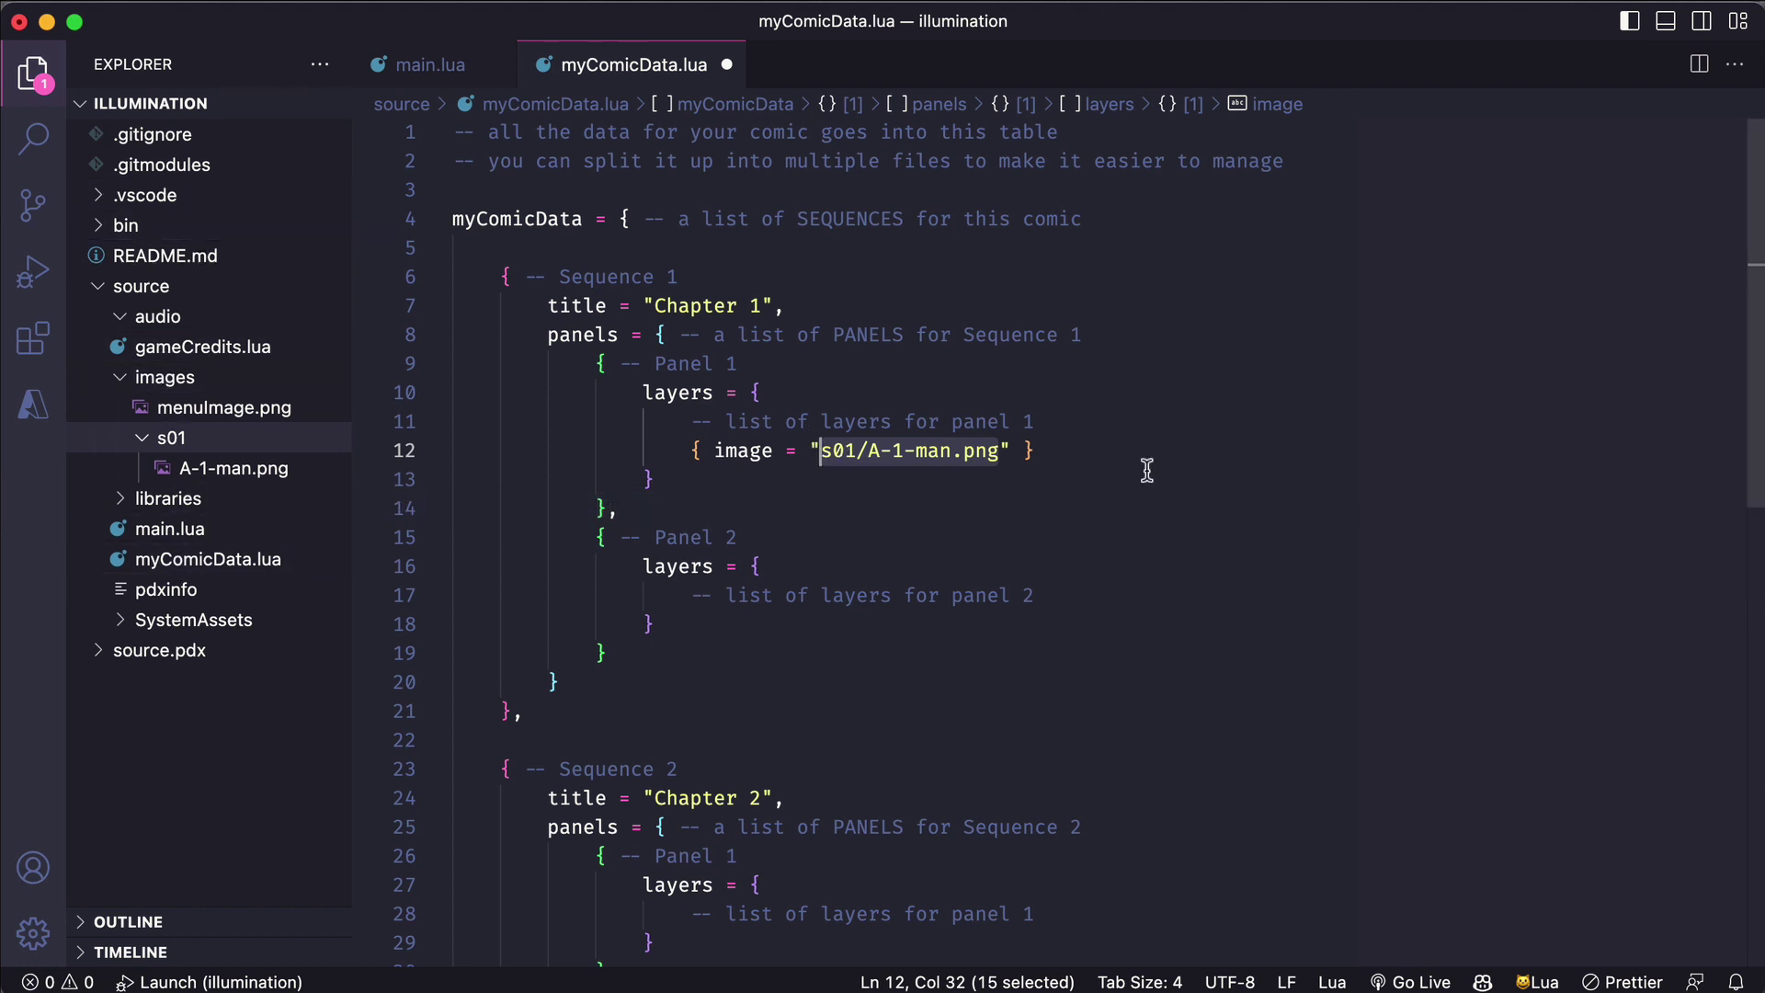
- Save myComicData.lua and build and run the project in the simulator
click(1445, 703)
key(super+s)
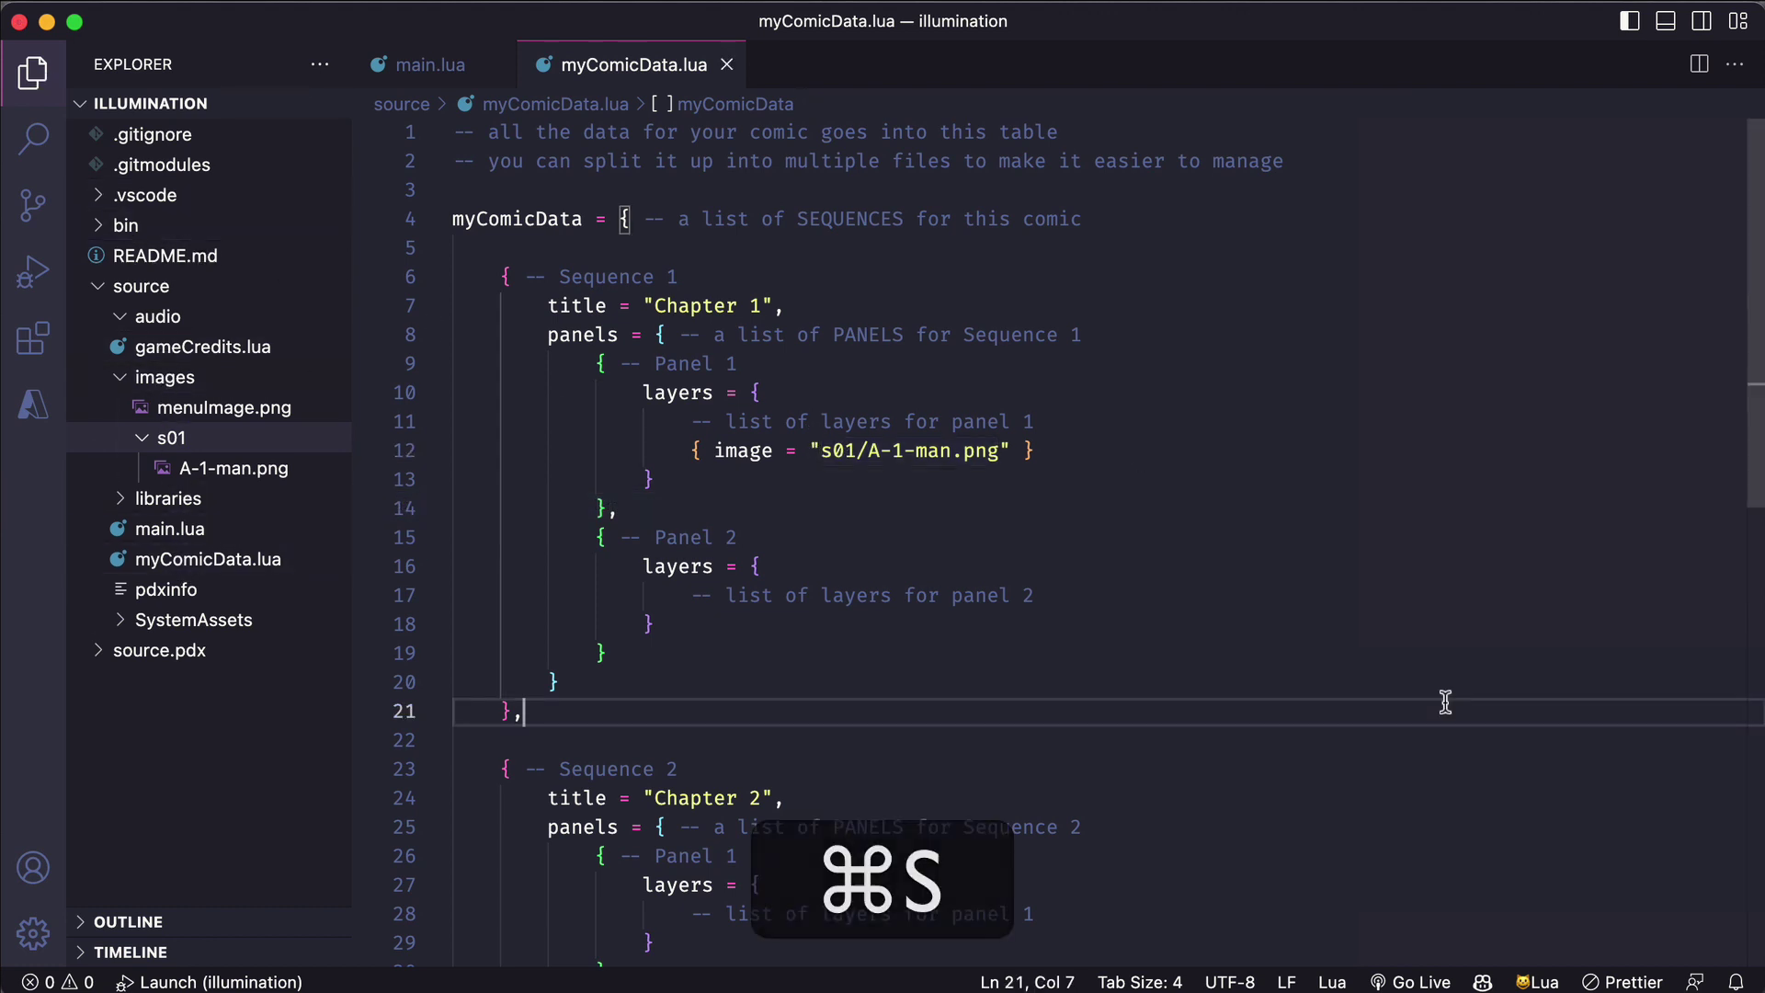
key(super+r)
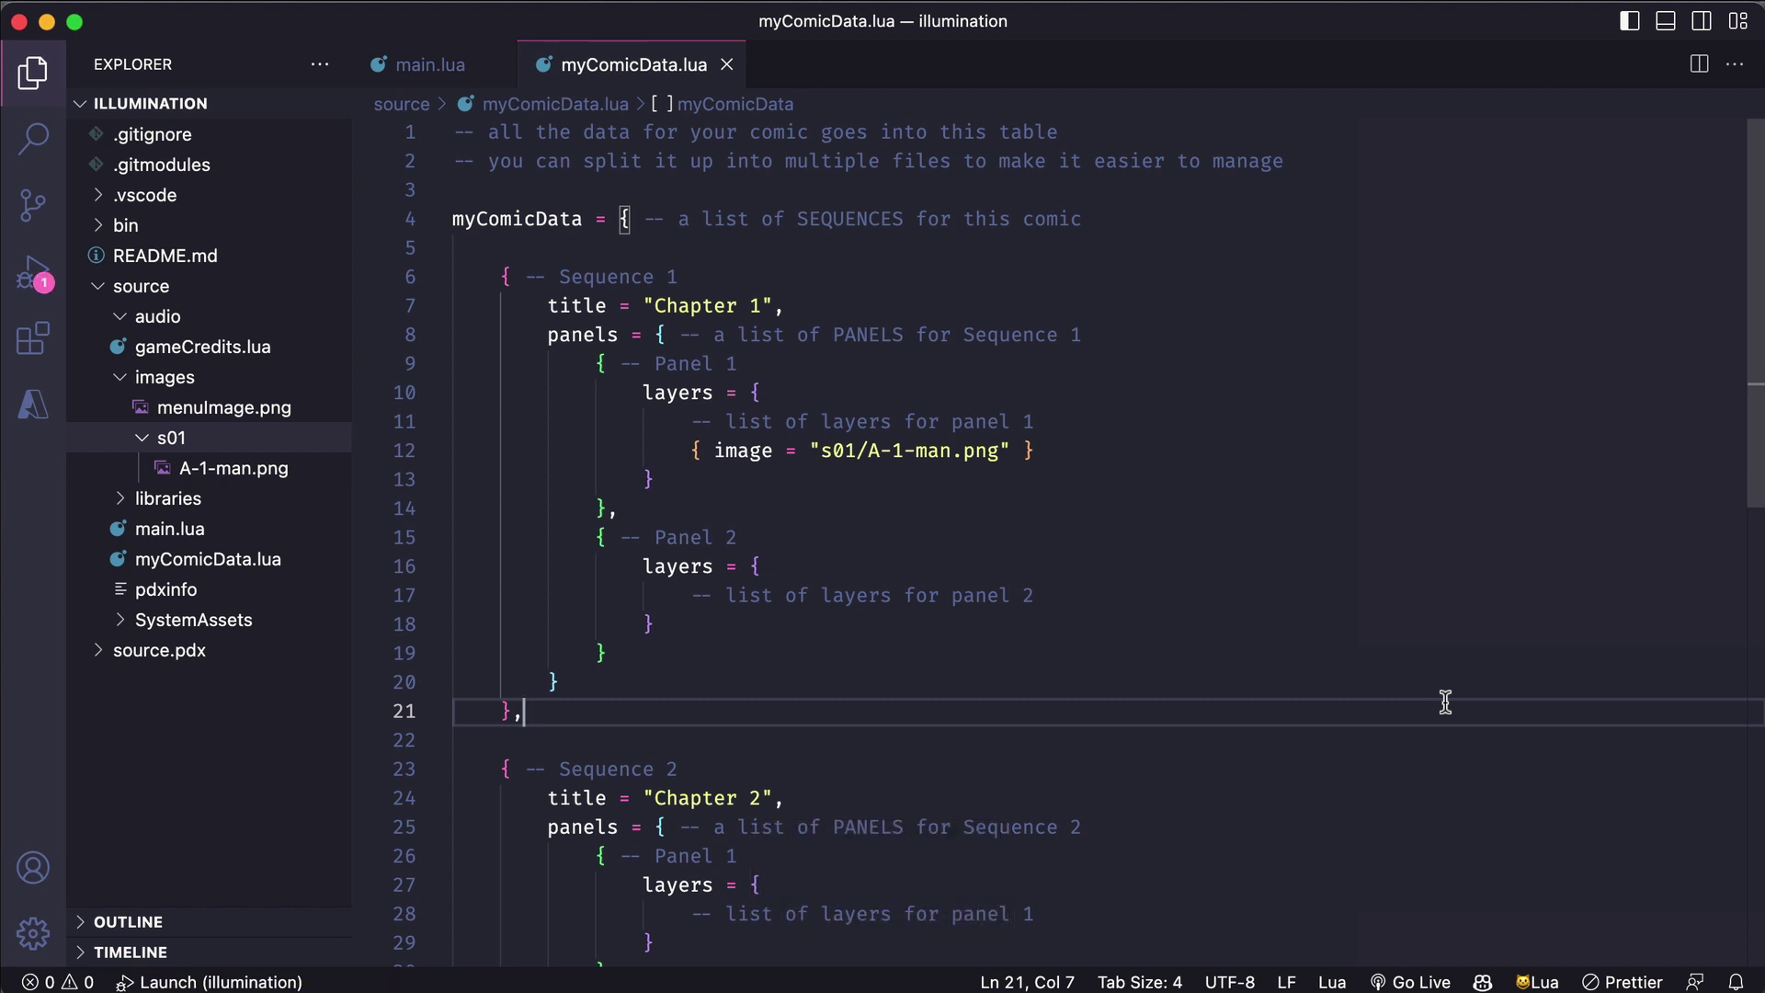
- Start Chapter 1, advance to the next panel, then return to the astronaut panel
click(1607, 749)
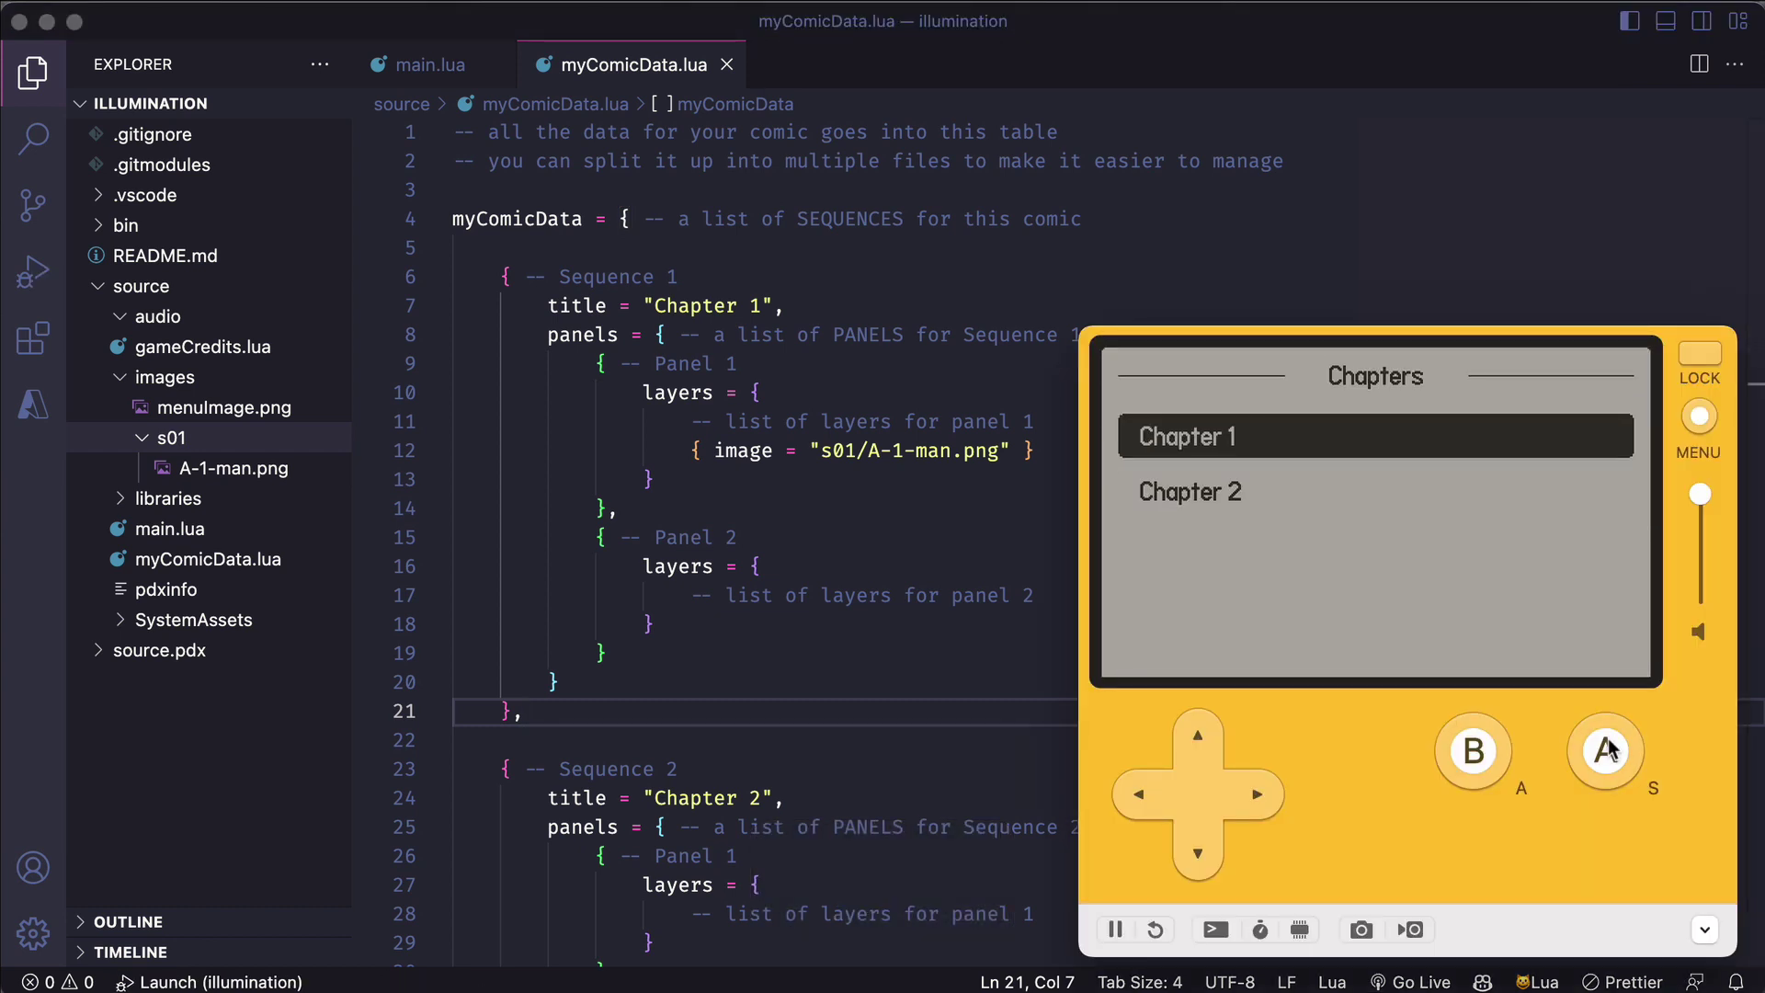
click(1607, 749)
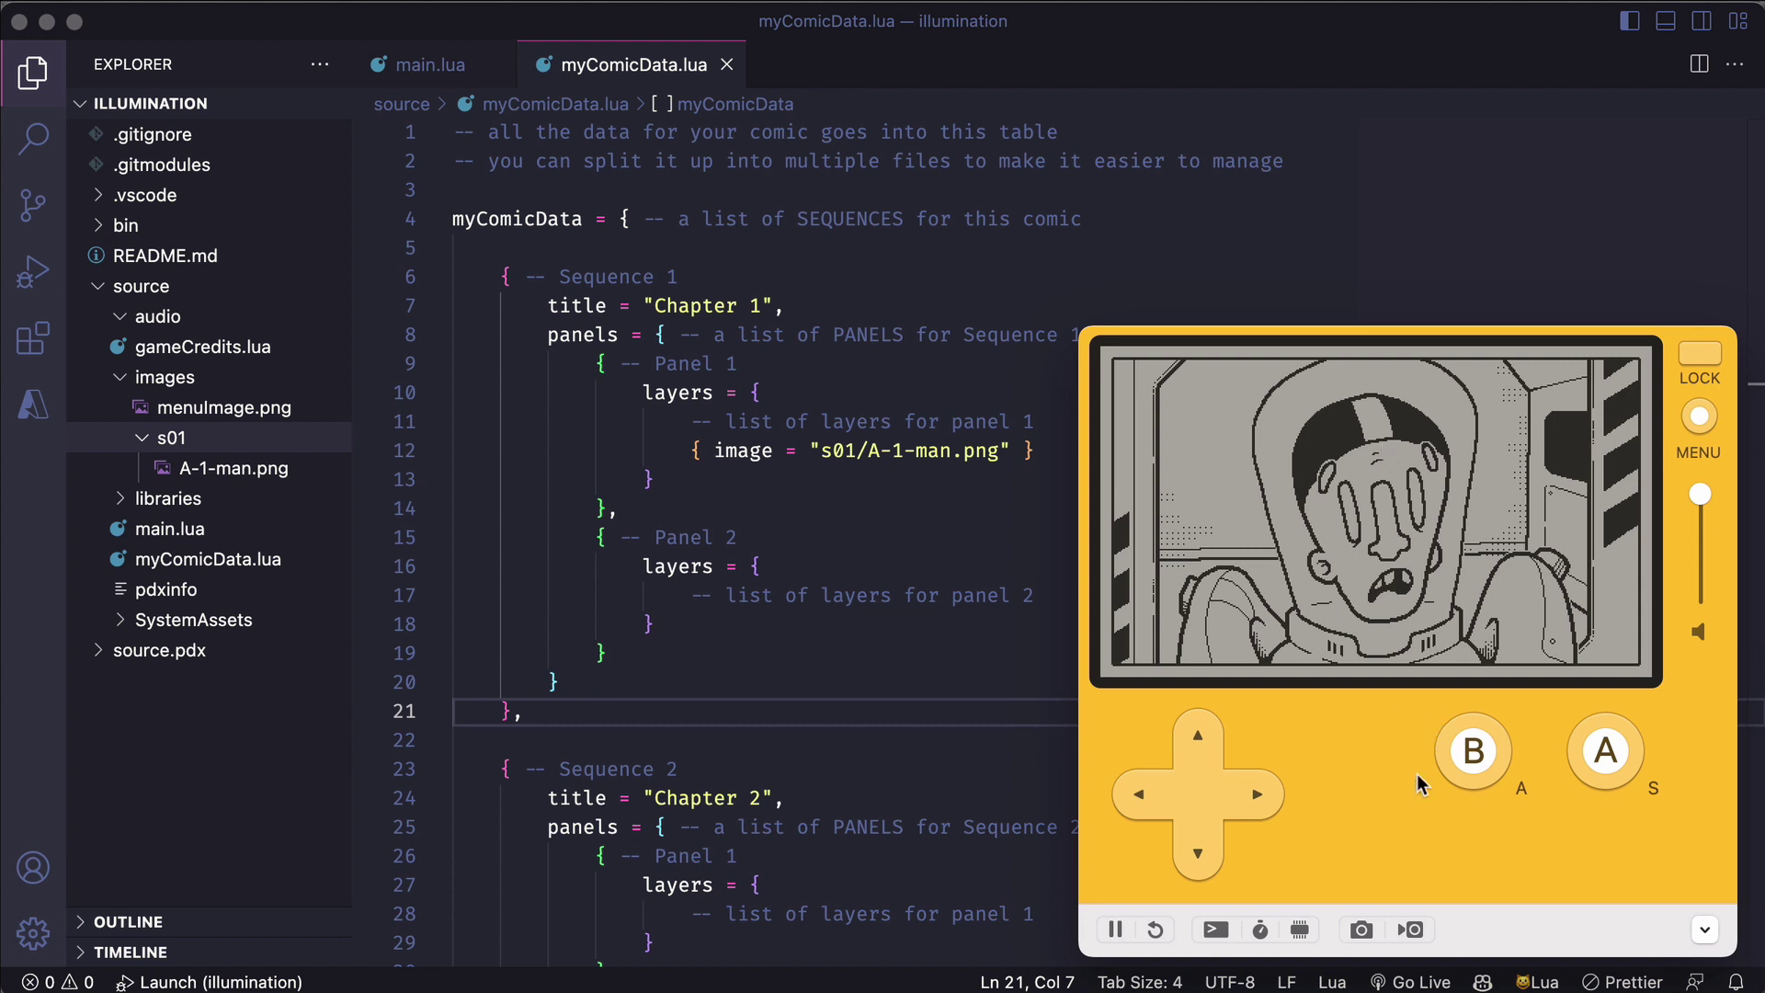
click(1267, 798)
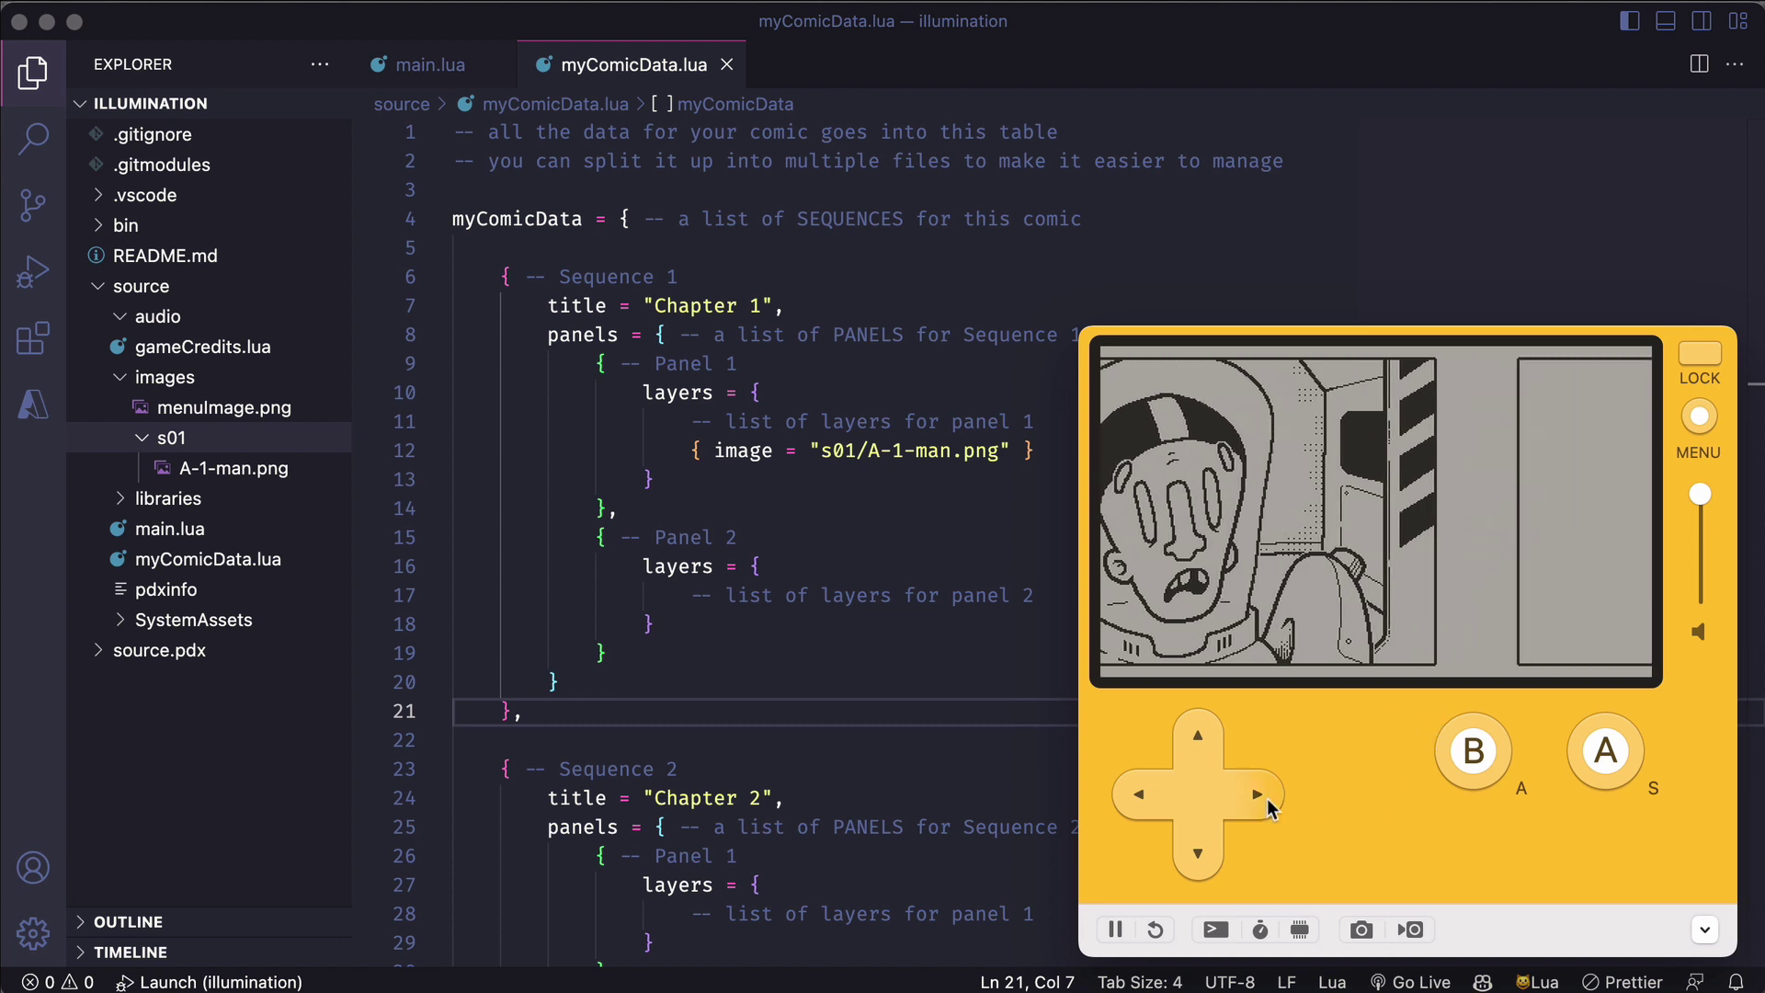
click(1143, 796)
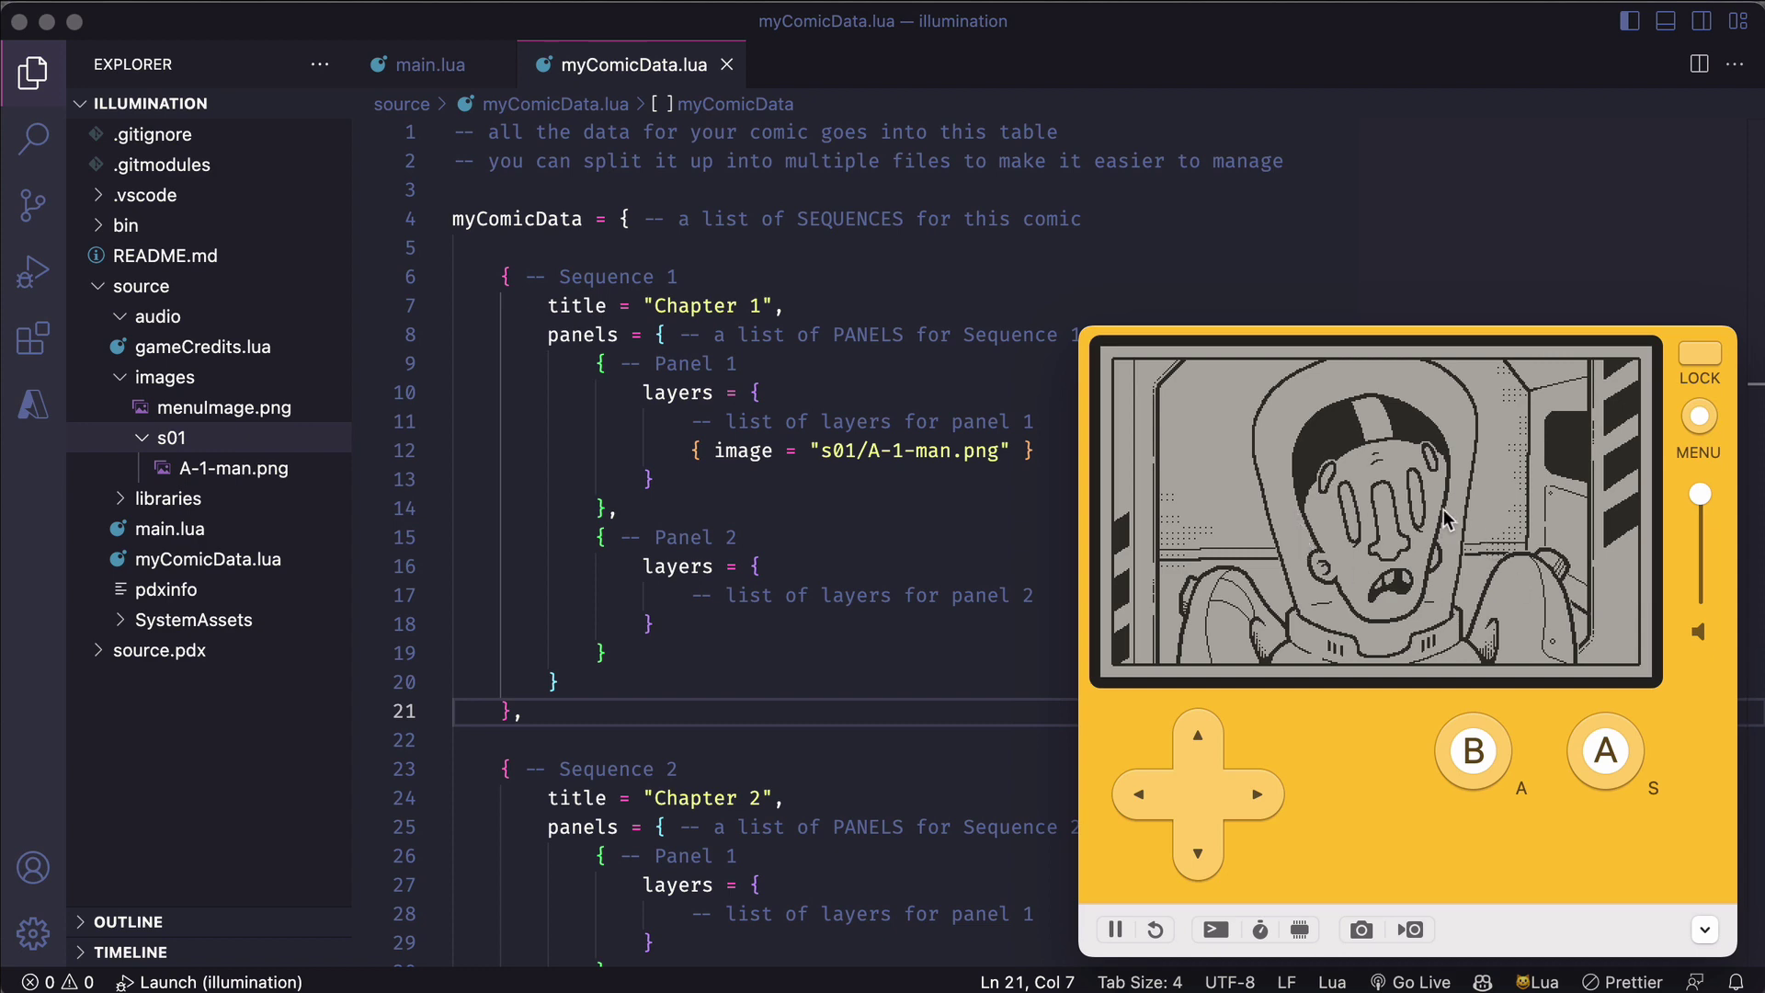
- Add parallax = 0.5 to the A-1-man.png layer on line 12, save, and rebuild
click(979, 501)
click(1011, 450)
text(, parallax = 0.5)
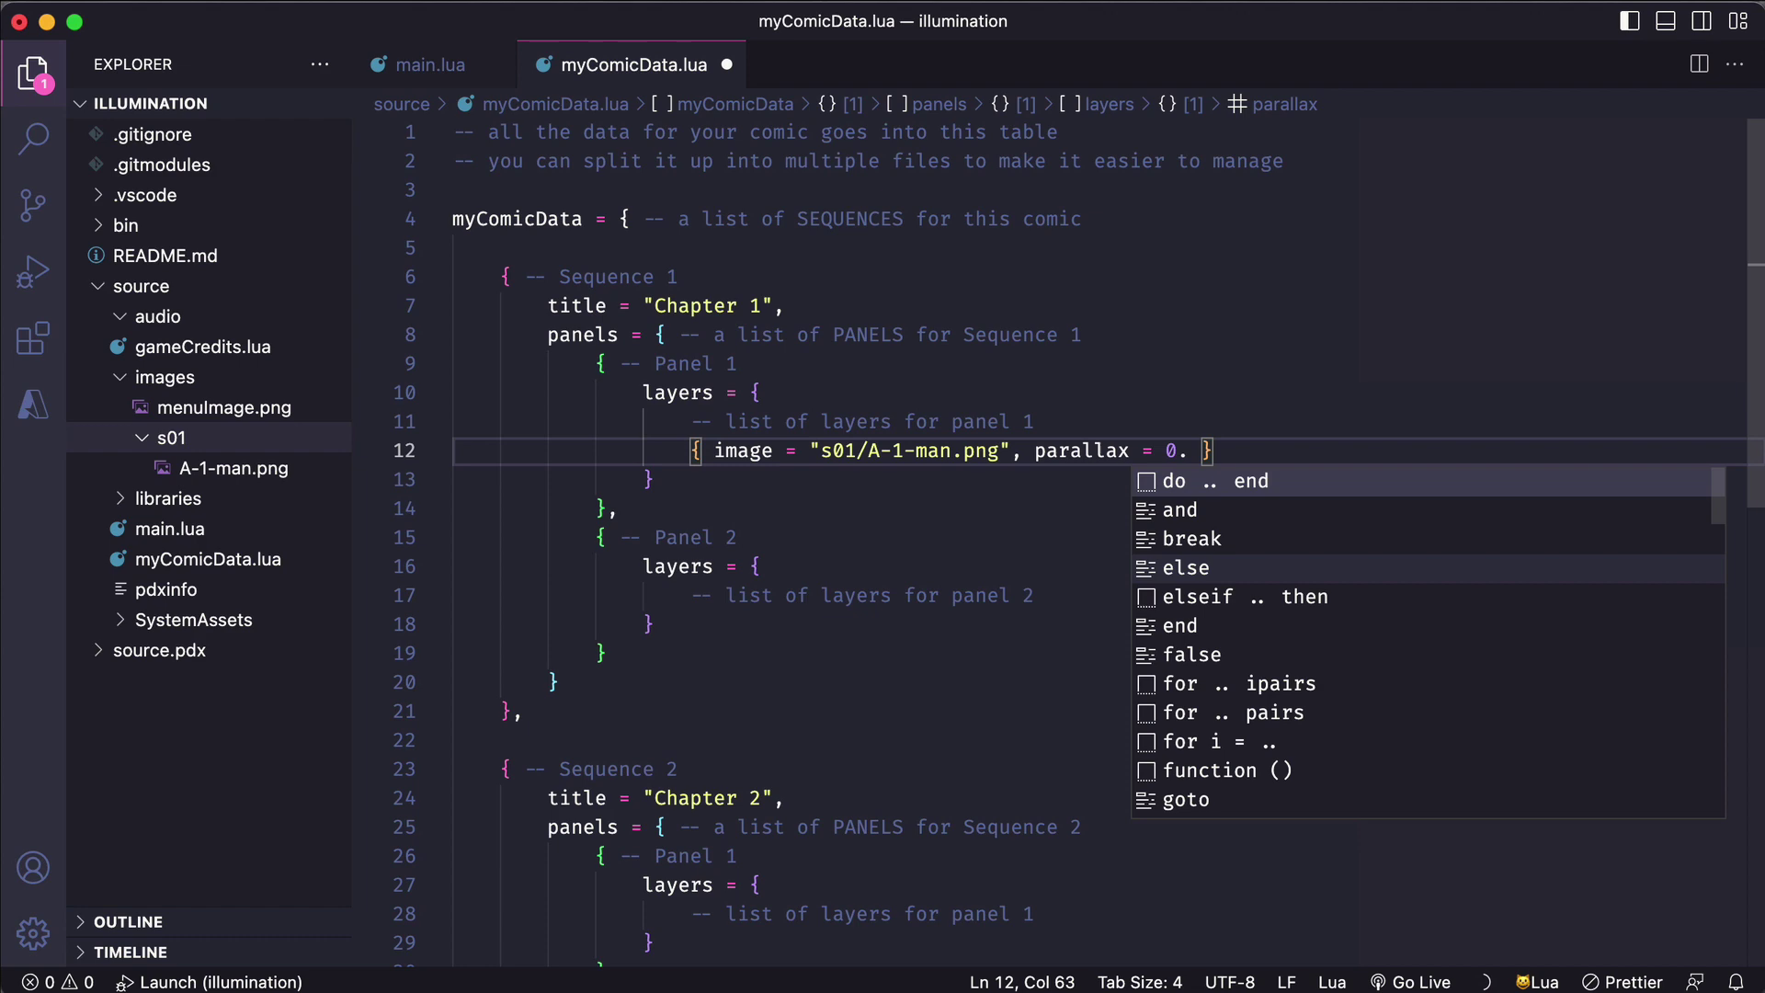
key(super+s)
key(super+r)
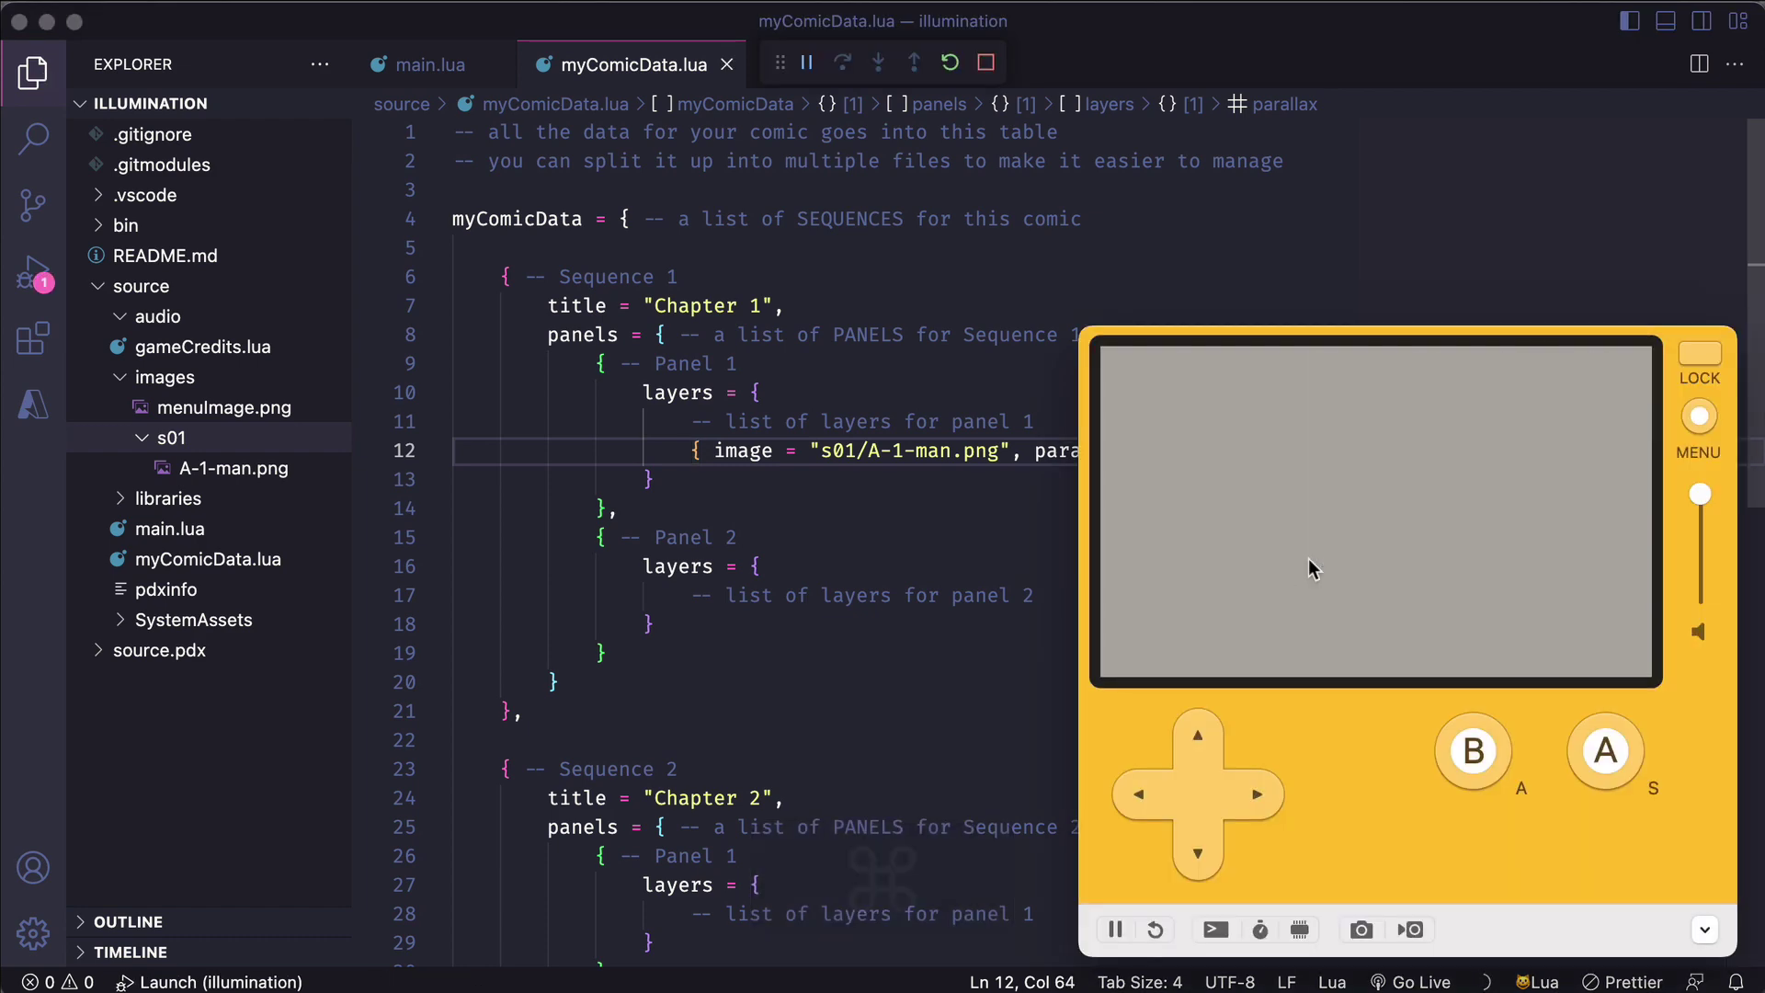
- Start Chapter 1 and slide between panels to watch the astronaut's parallax
click(1604, 749)
click(1604, 749)
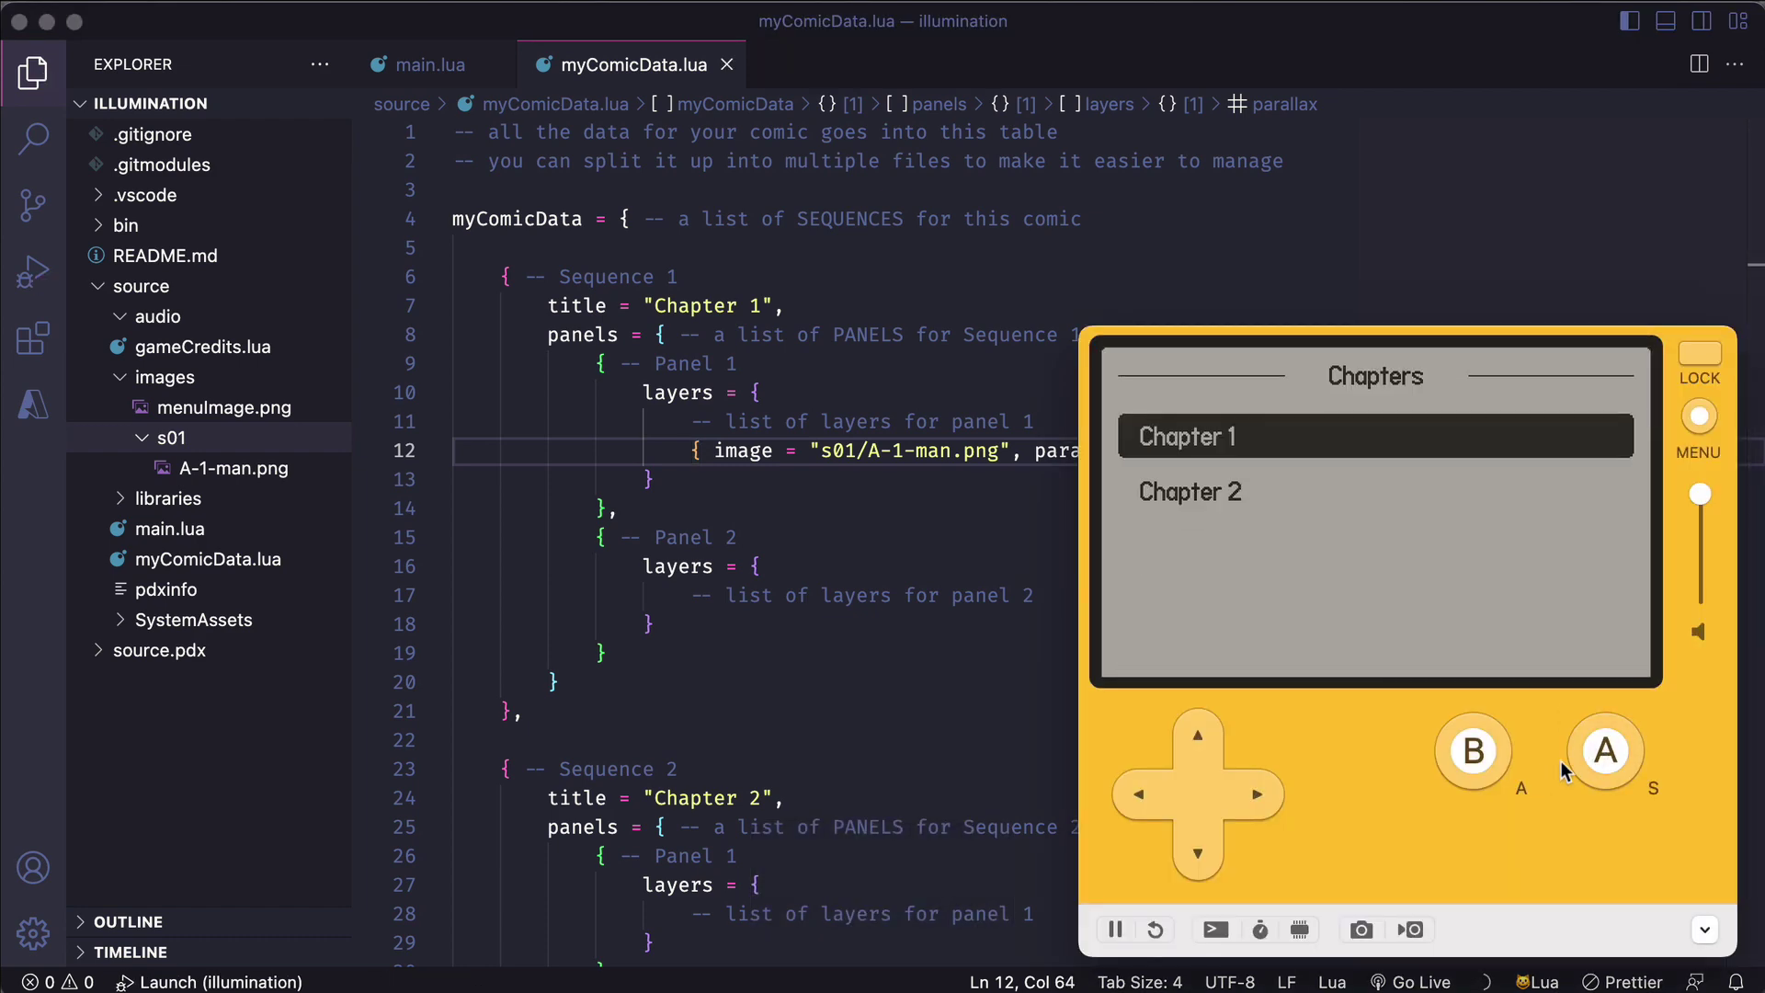
click(1256, 792)
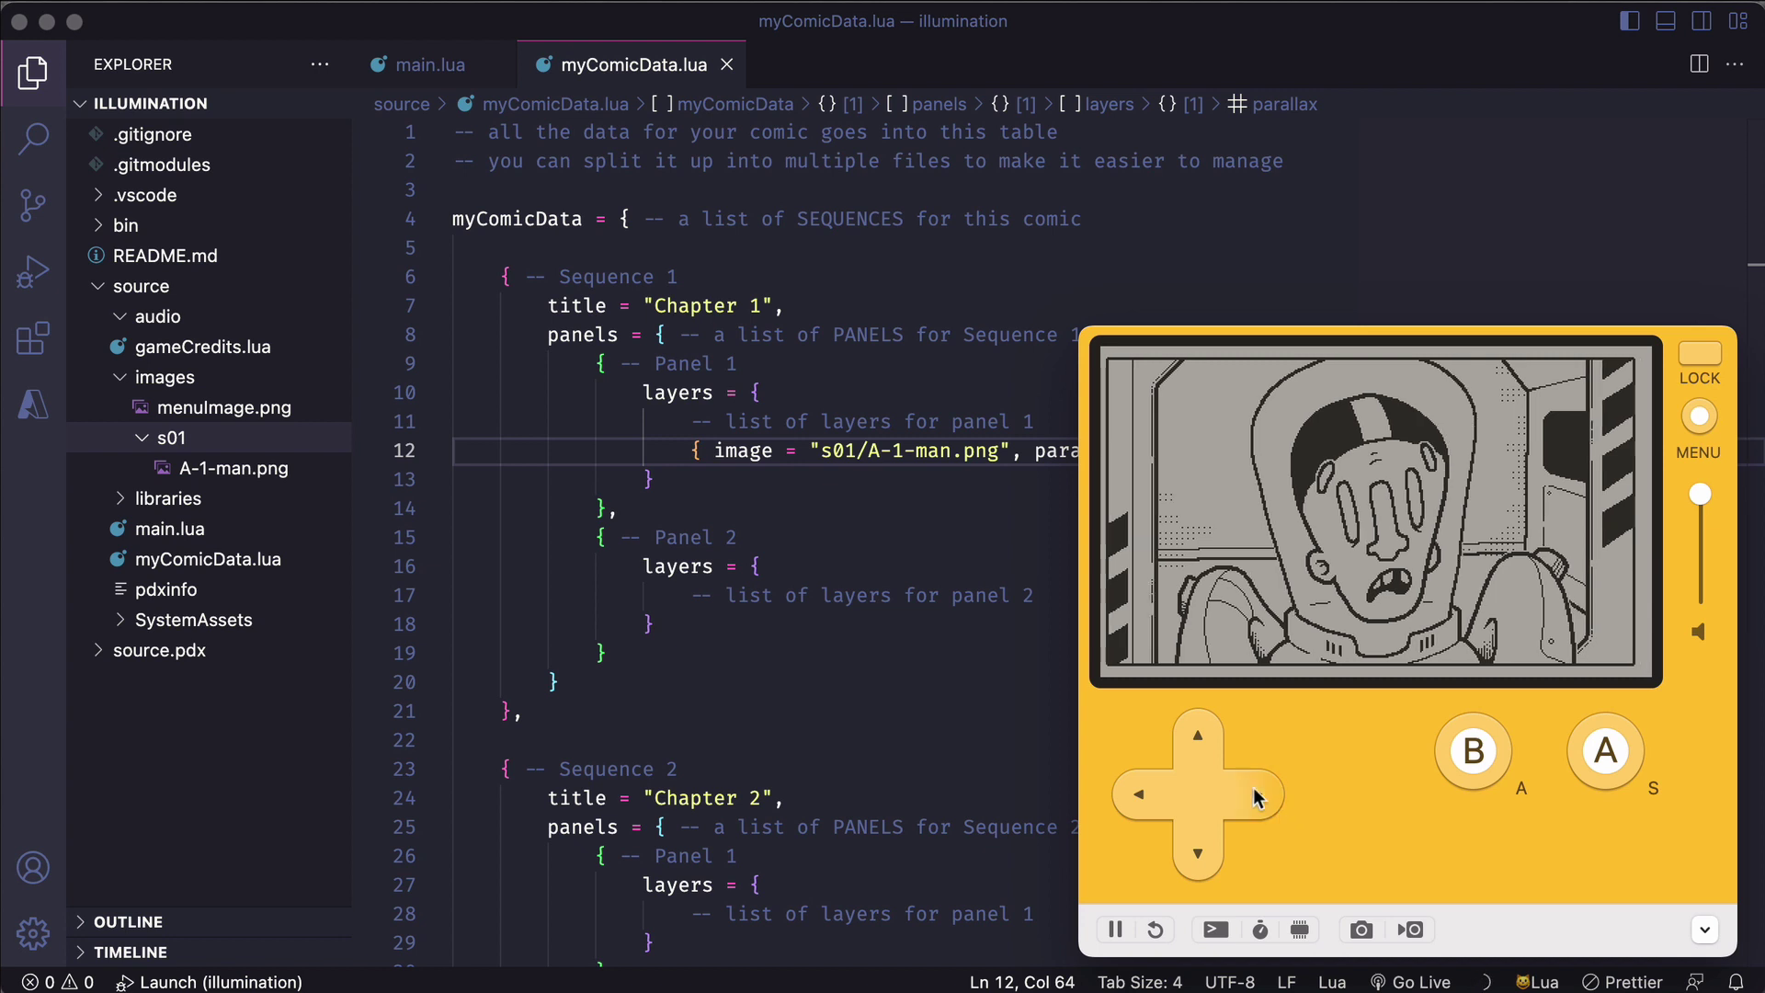
click(1141, 794)
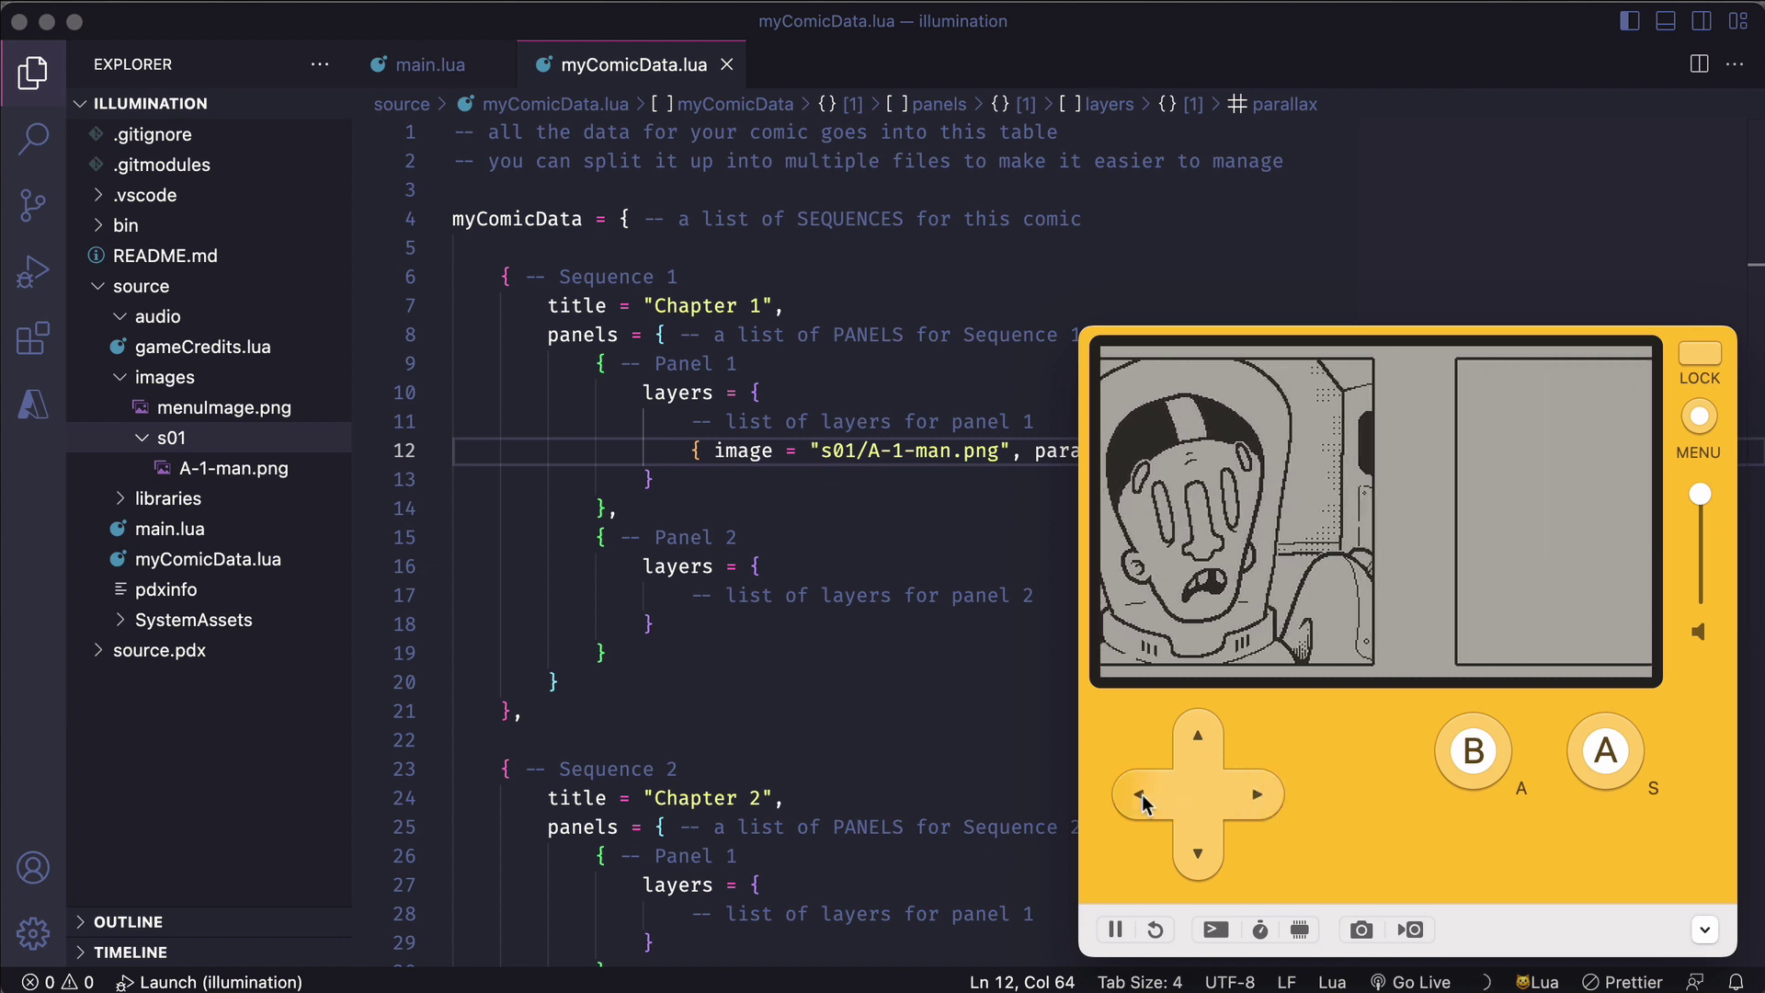
click(1256, 794)
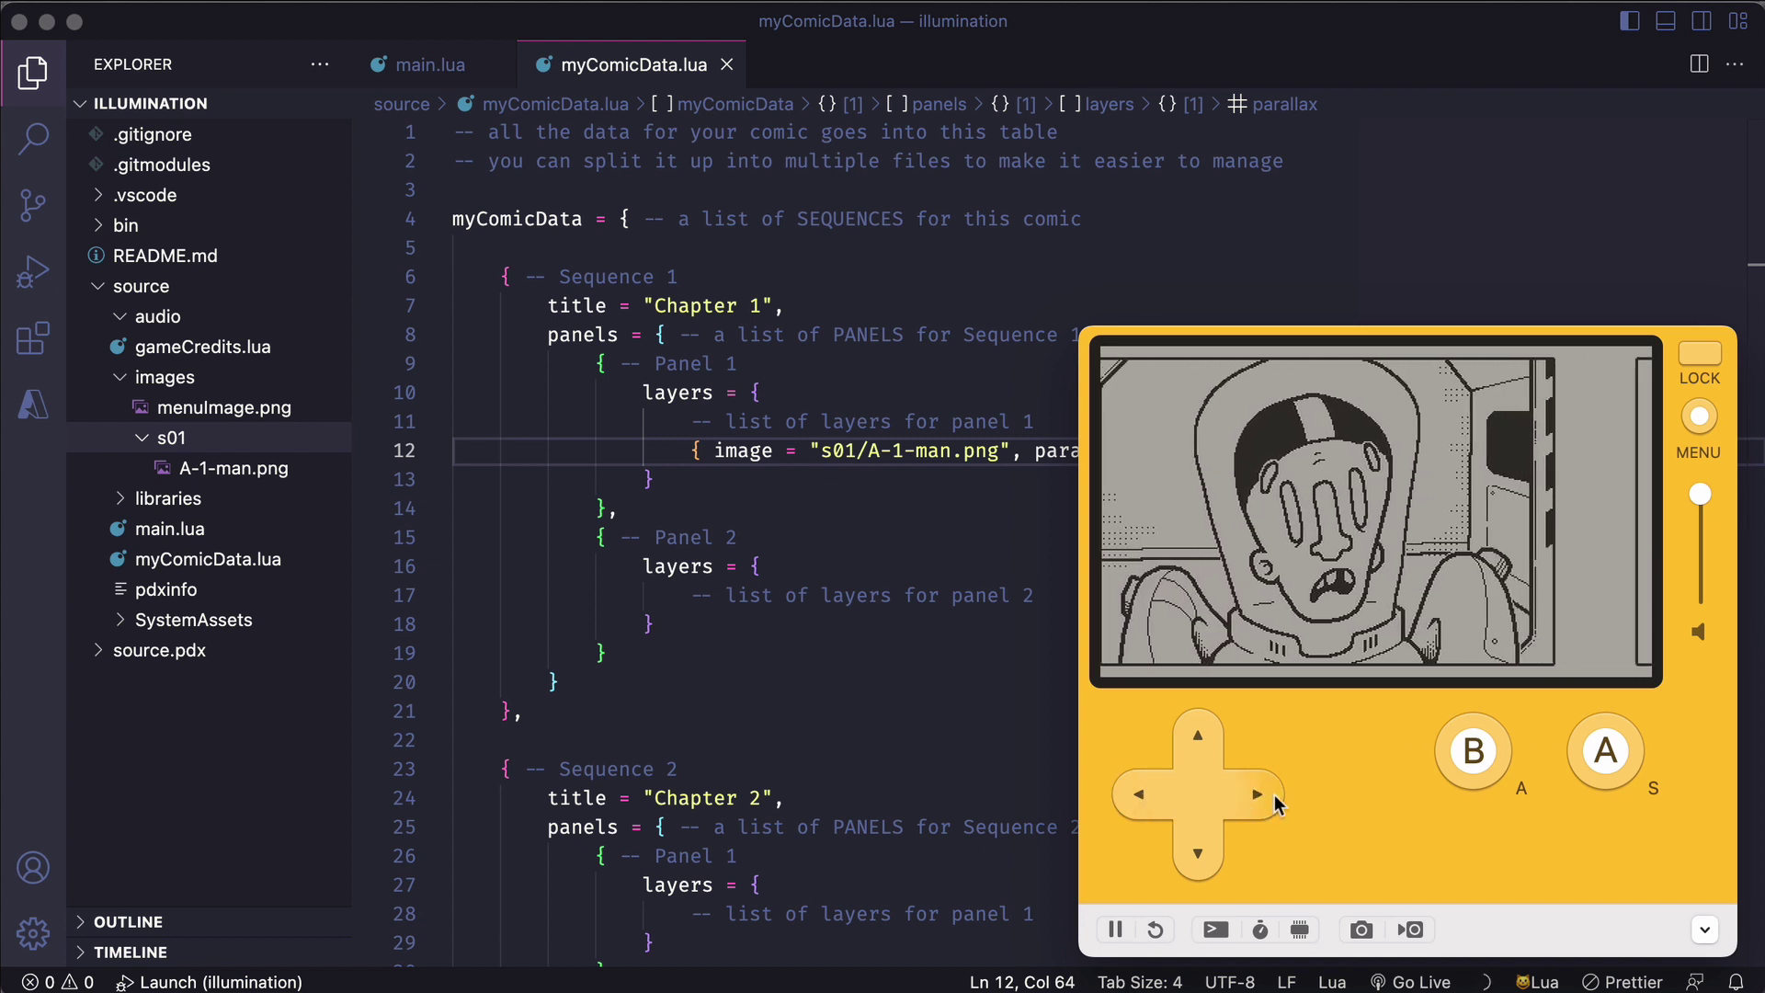
click(1141, 796)
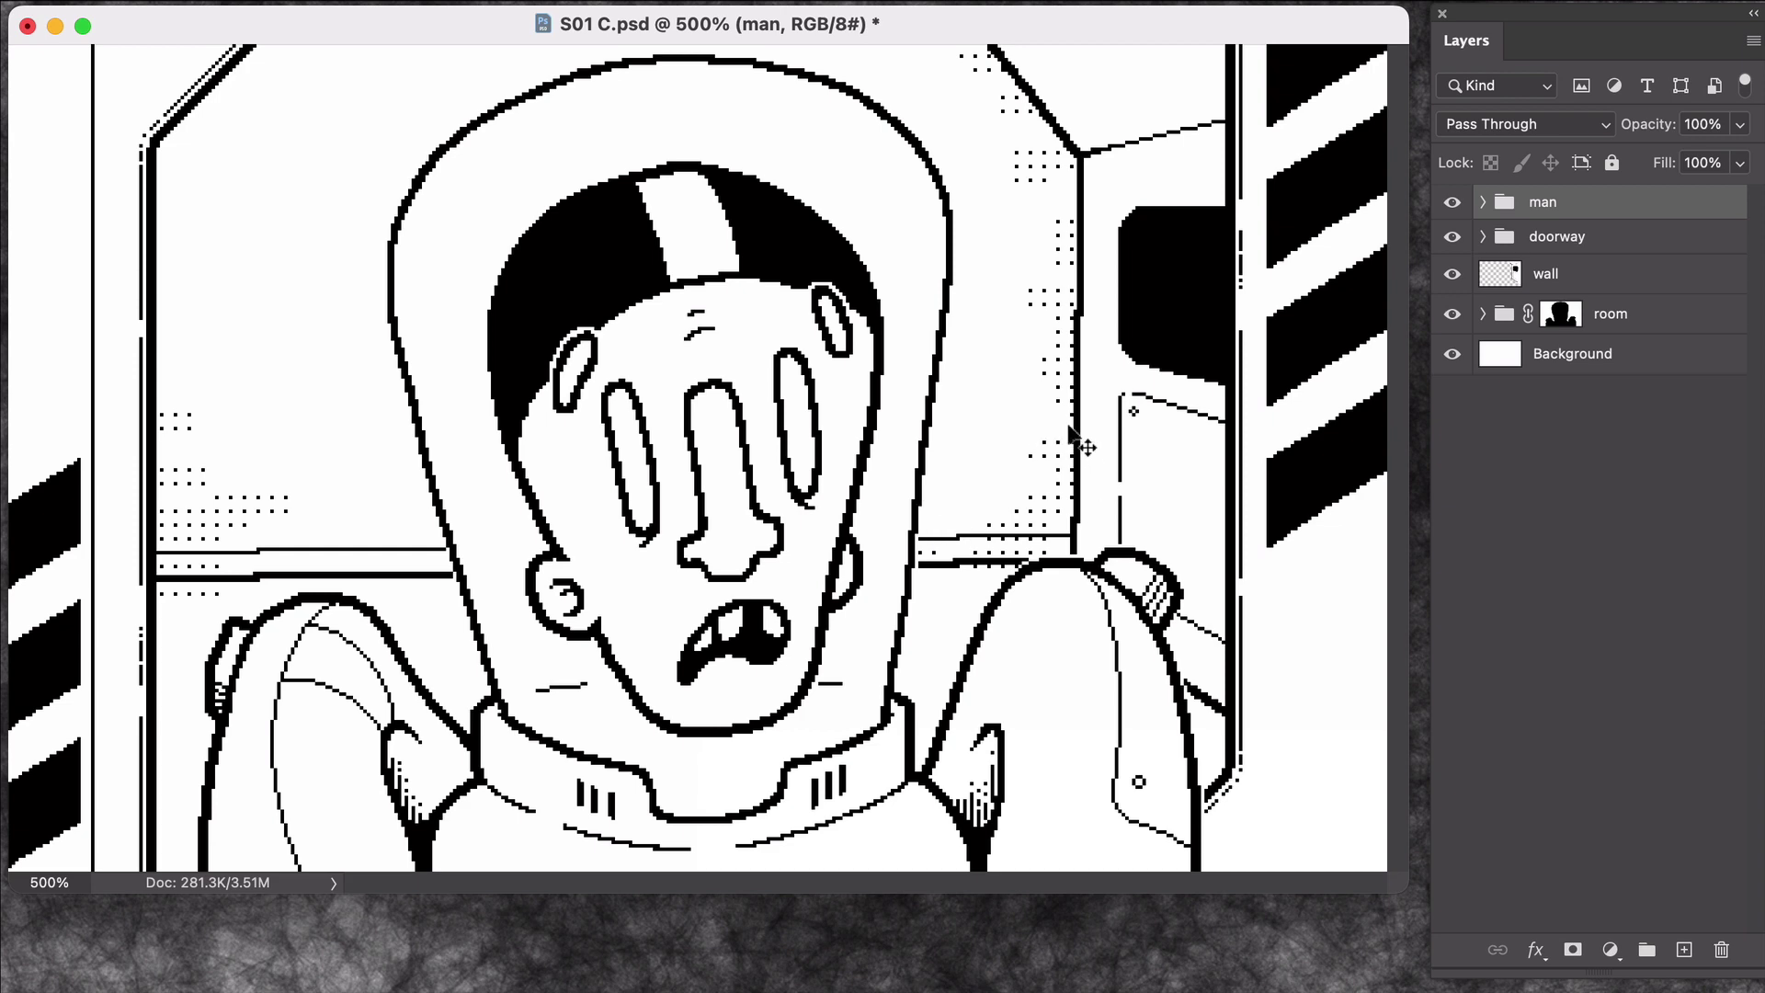
- Inspect the man, doorway and wall layers one at a time by toggling their visibility
drag(1452, 353, 1451, 217)
click(1451, 205)
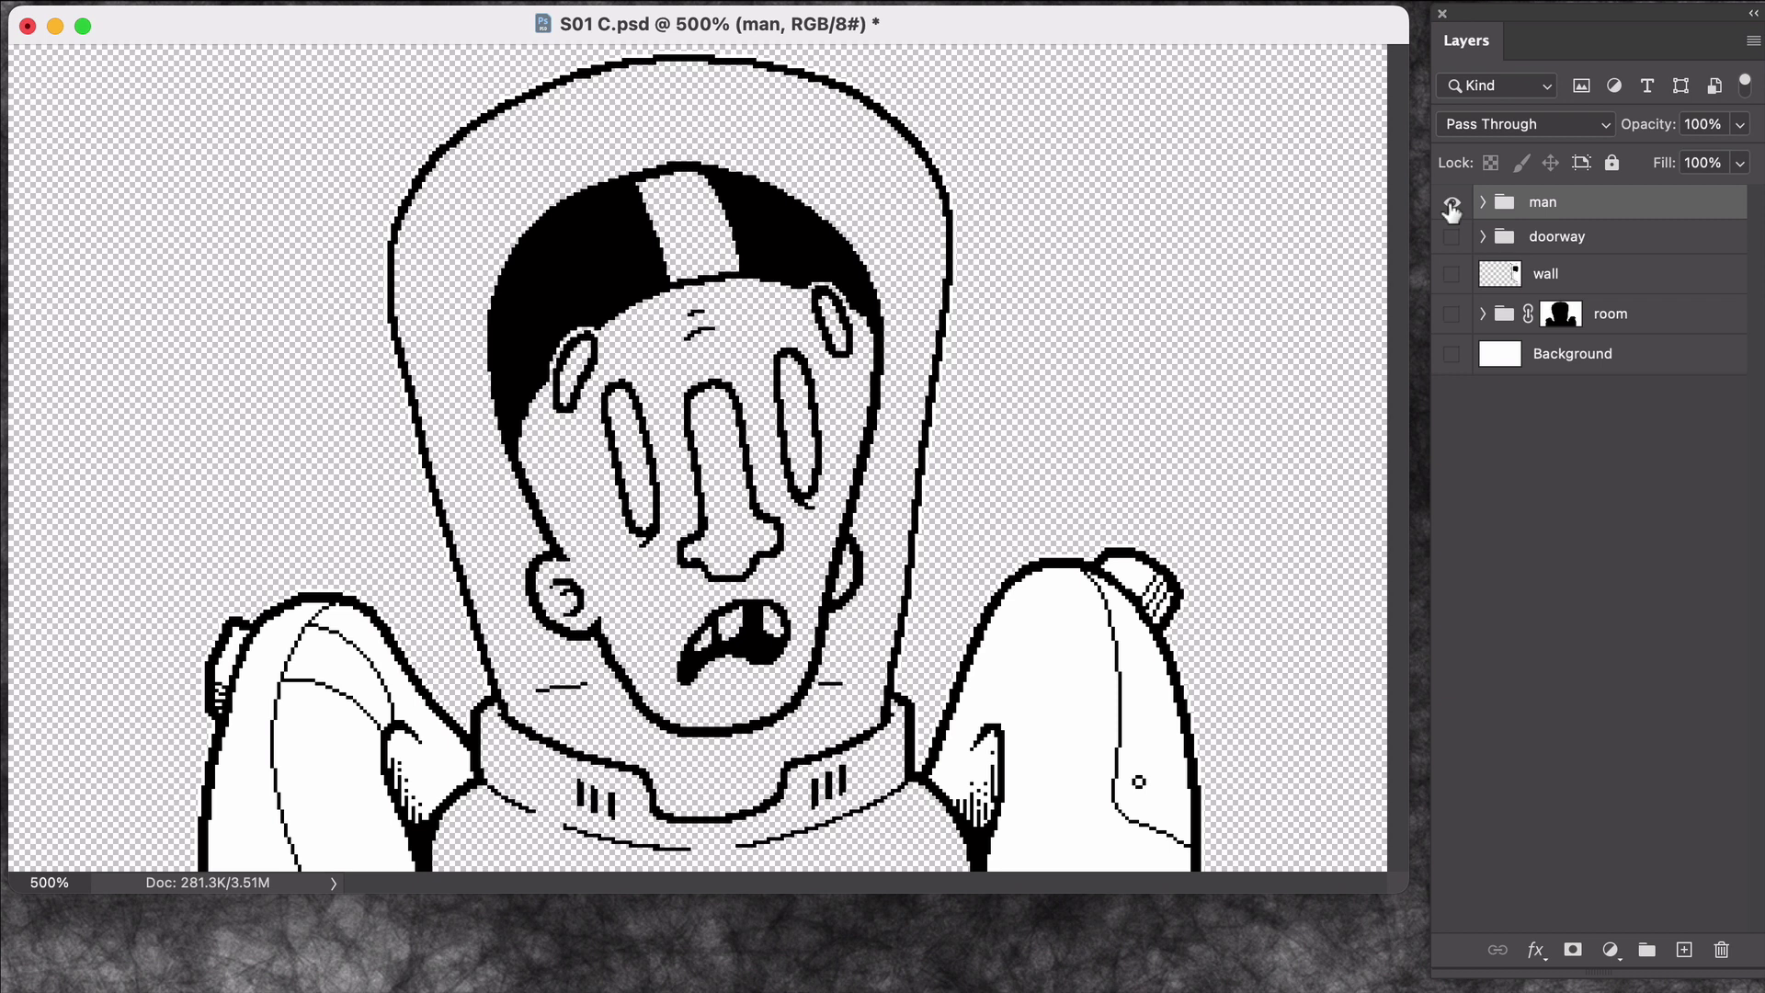
click(1450, 207)
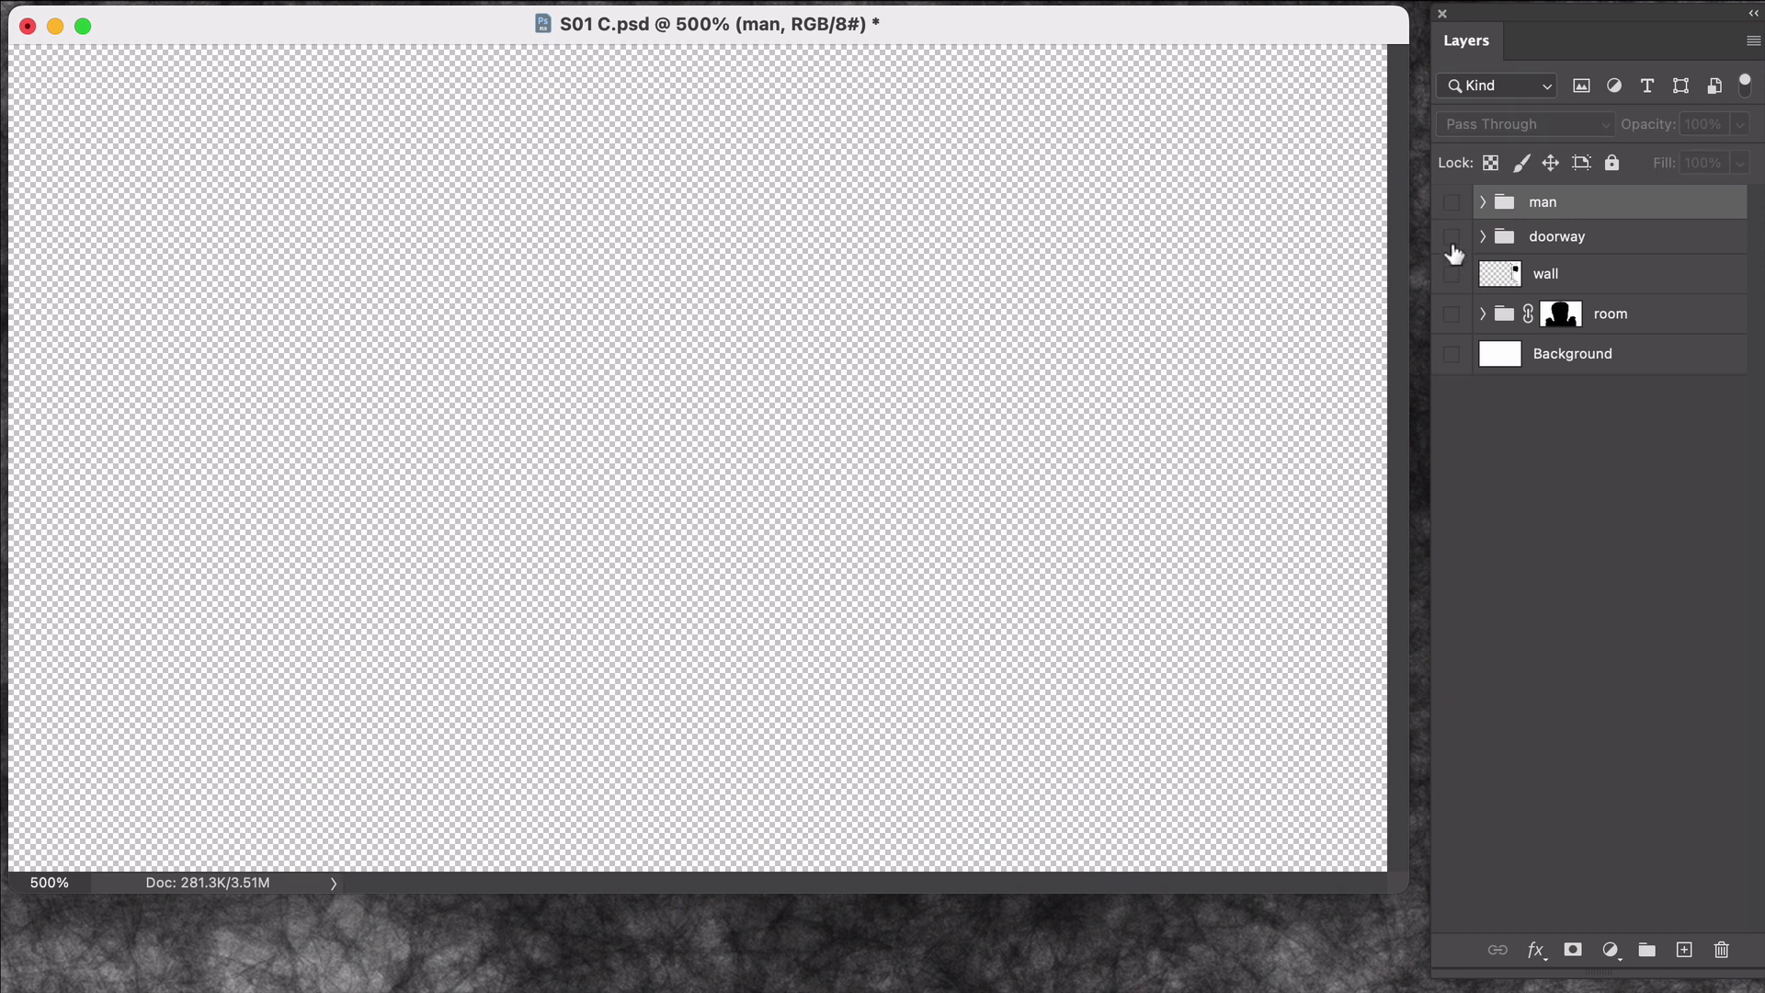
click(1452, 241)
click(1452, 240)
click(1450, 277)
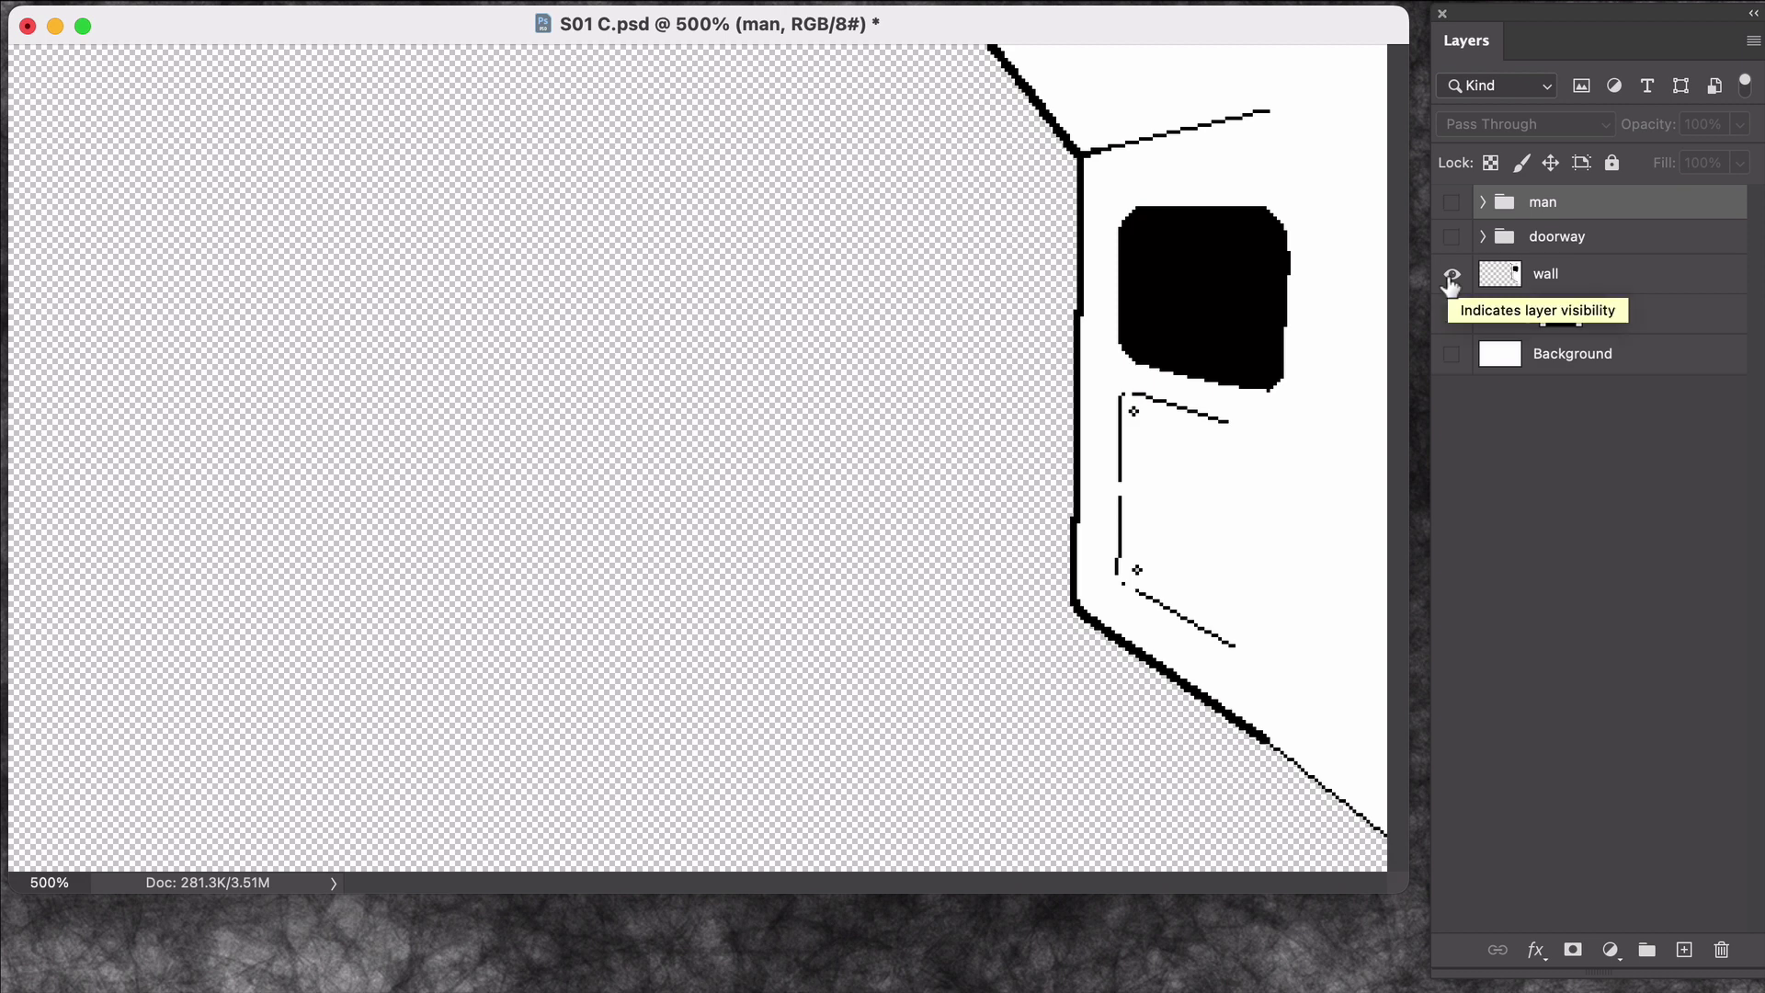
click(1451, 278)
- Show the room, Background and man layers, then test-move the man group and move it back
click(1451, 317)
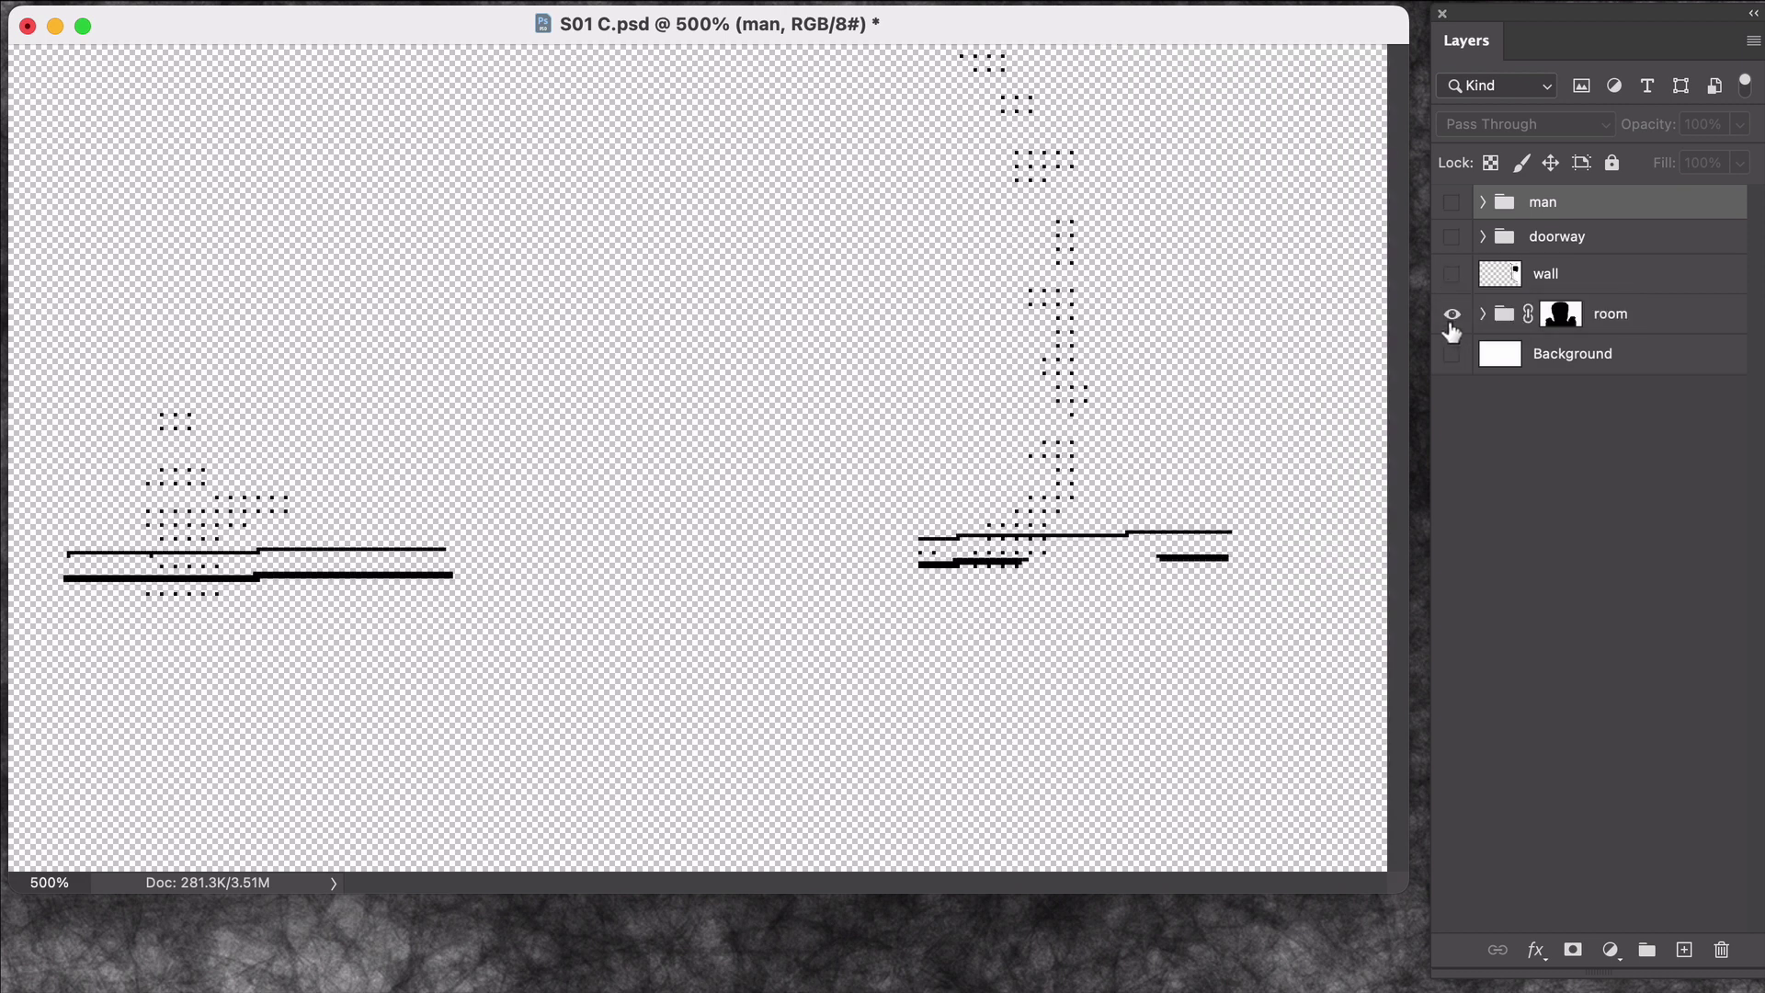
click(1452, 357)
click(1452, 204)
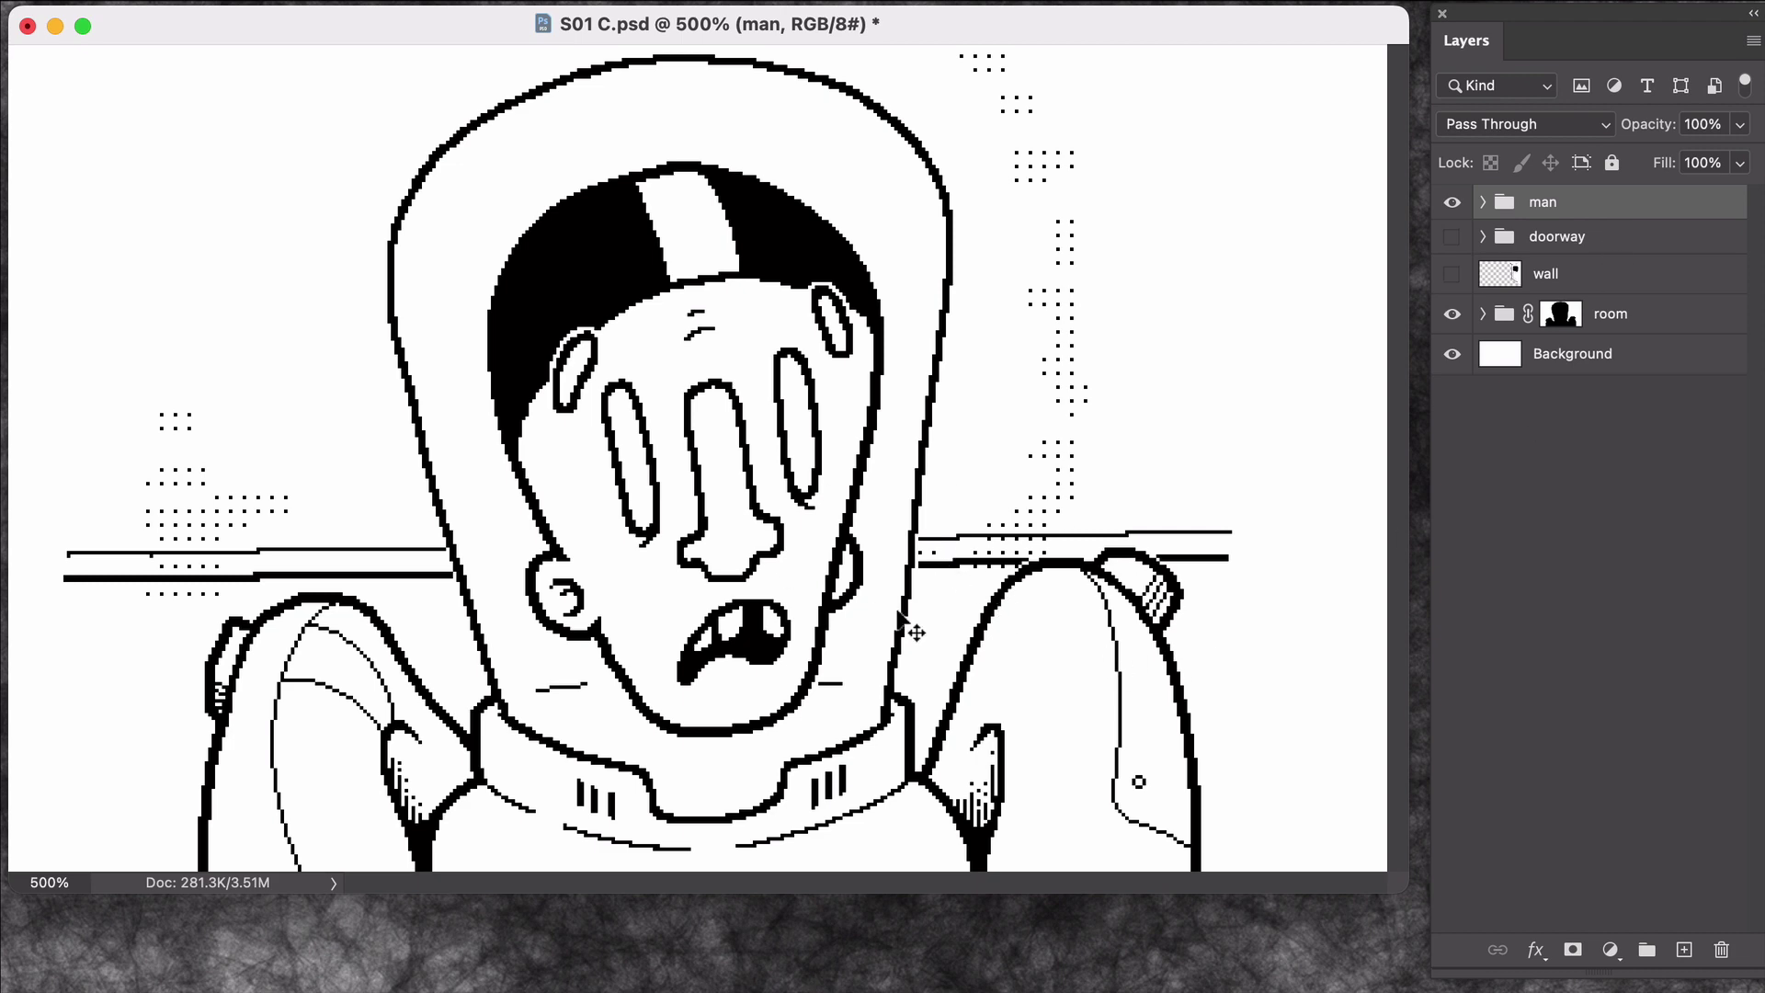
drag(847, 619, 961, 633)
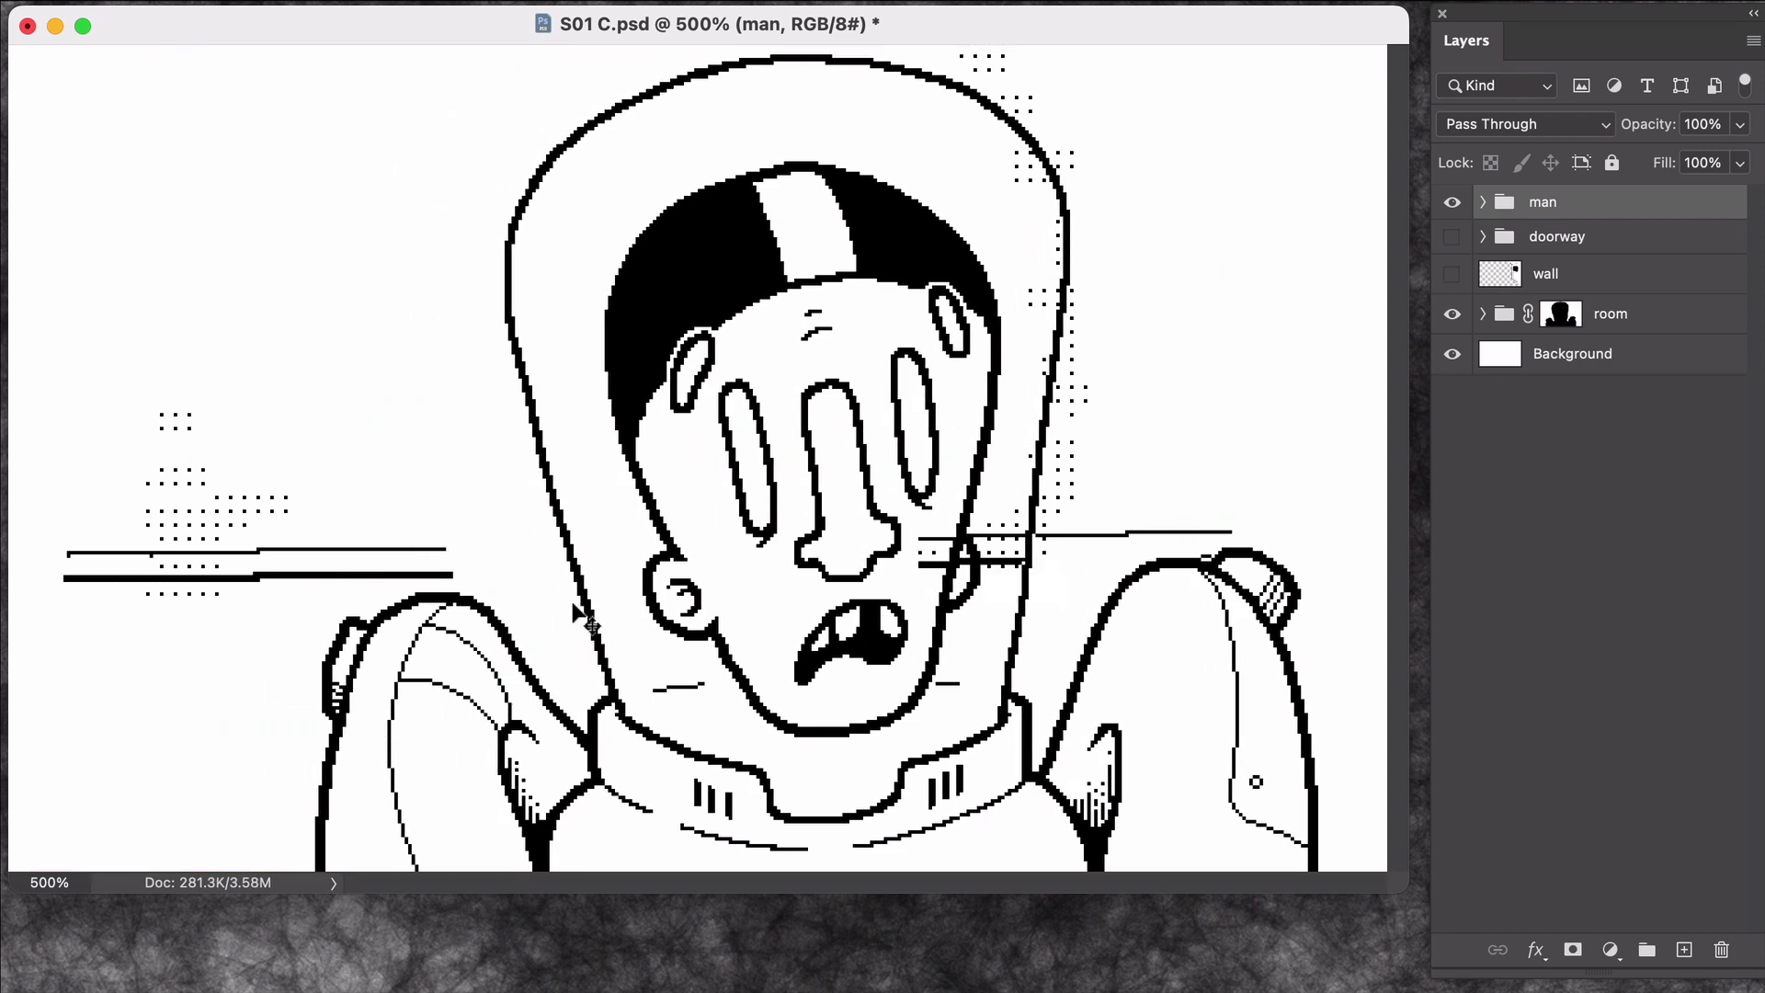
key(shift+Left)
key(shift+Left)
key(shift+Left)
key(shift+Left)
key(shift+Left)
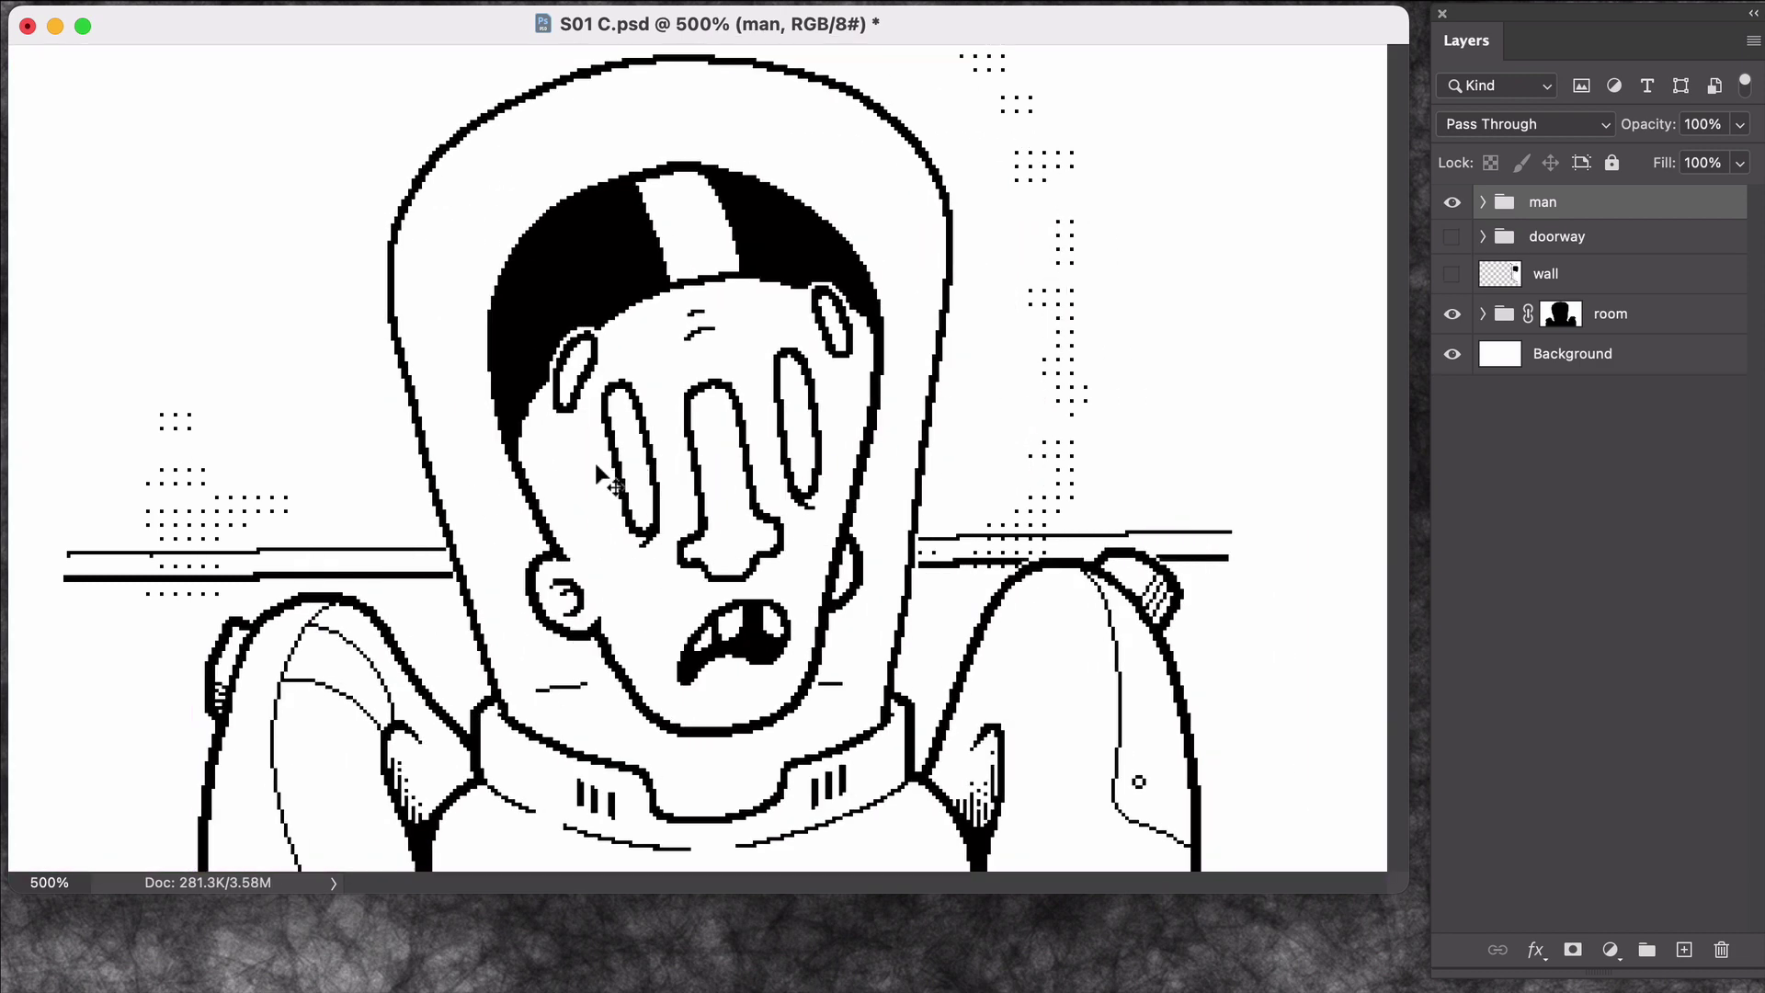
- Disable the room layer's mask and recheck the astronaut against the room and Background layers
right_click(1563, 313)
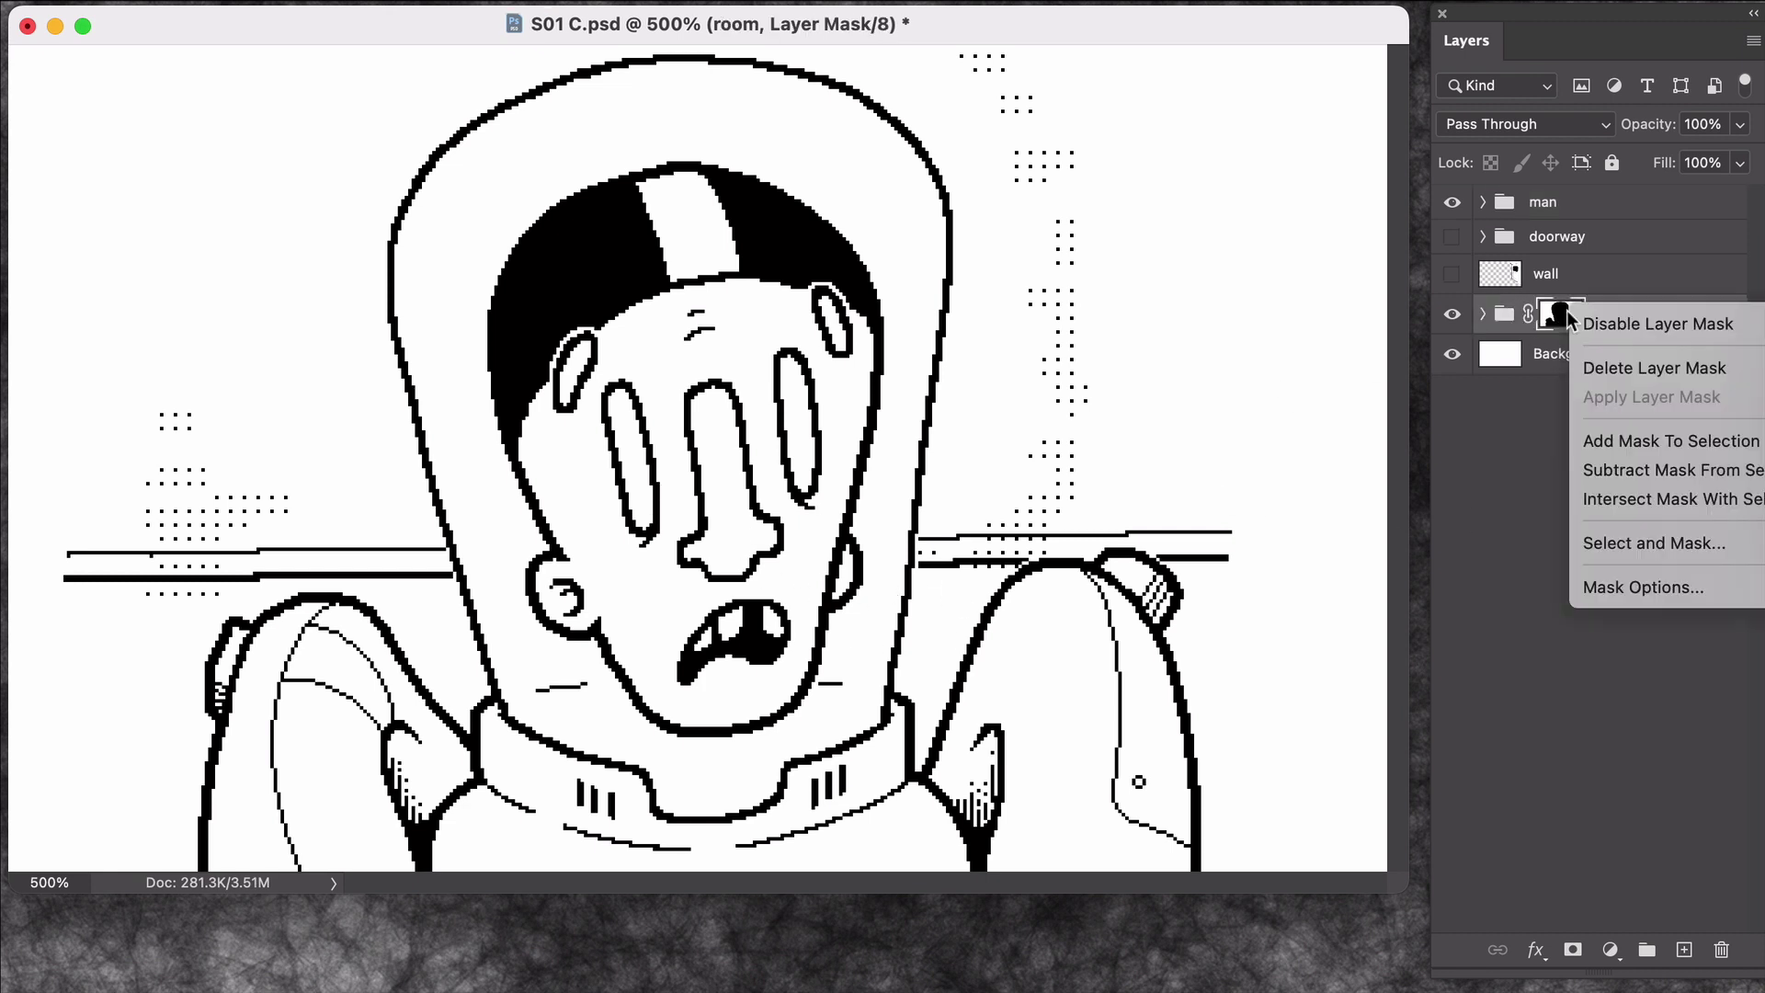
click(1614, 324)
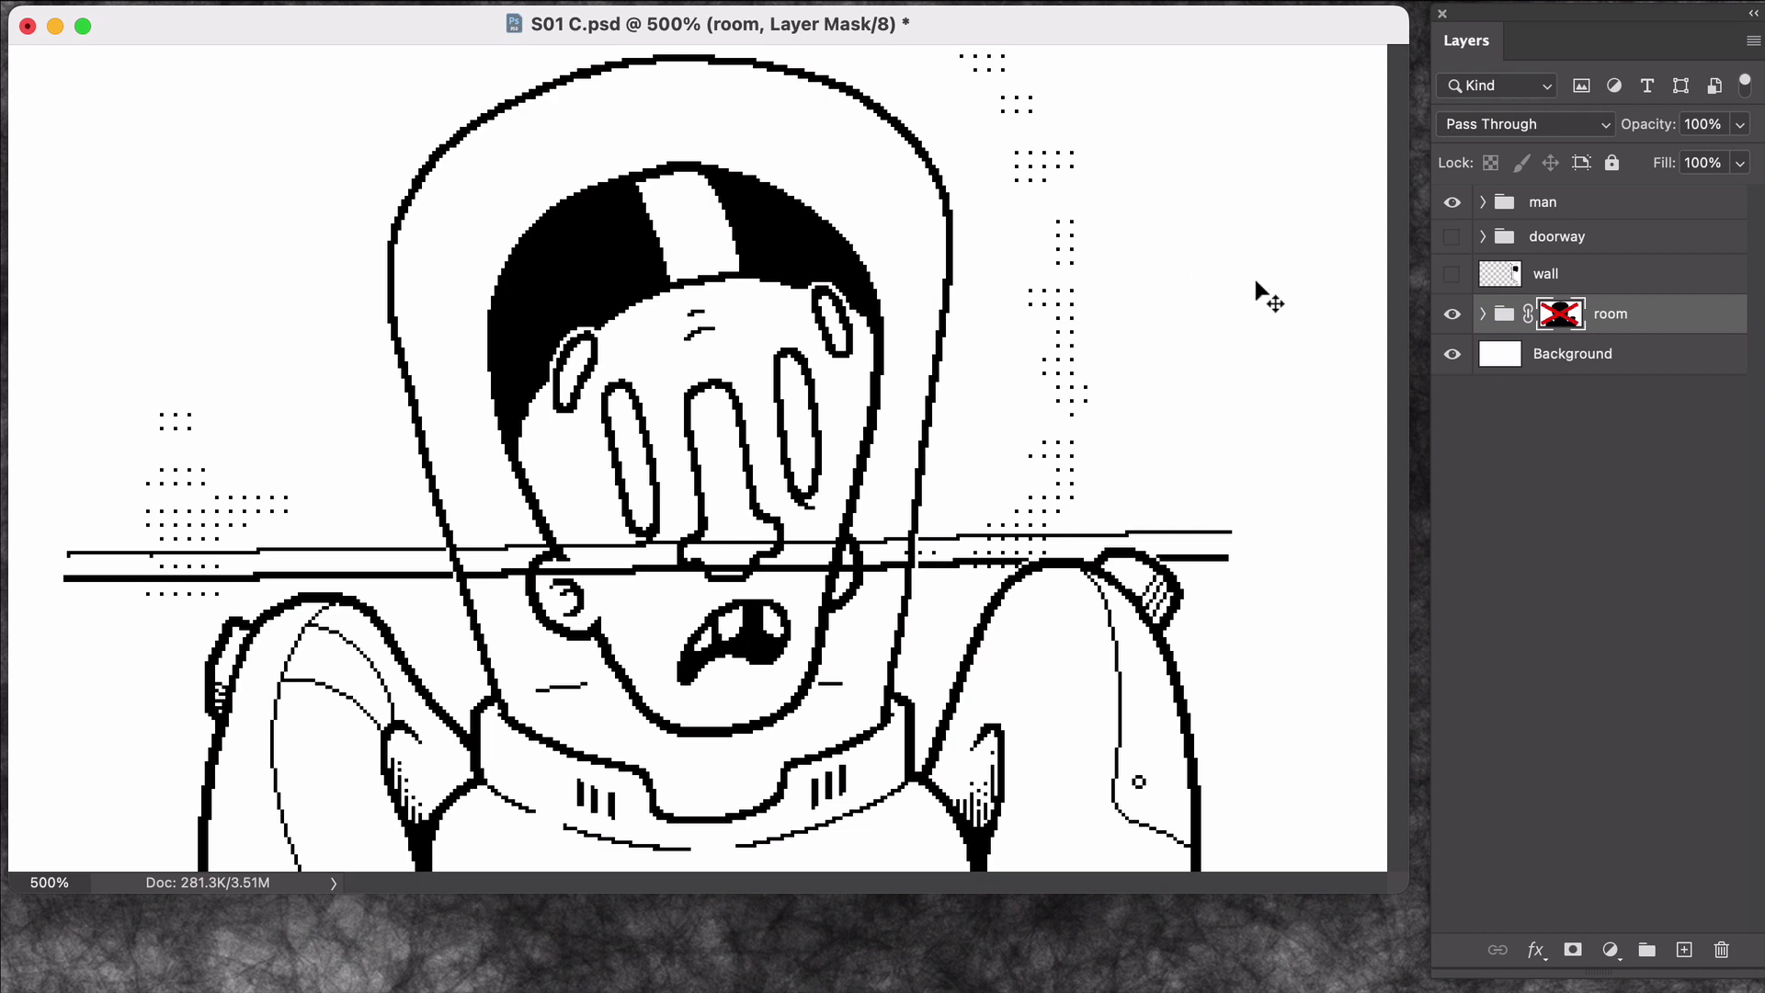
drag(1452, 322, 1452, 364)
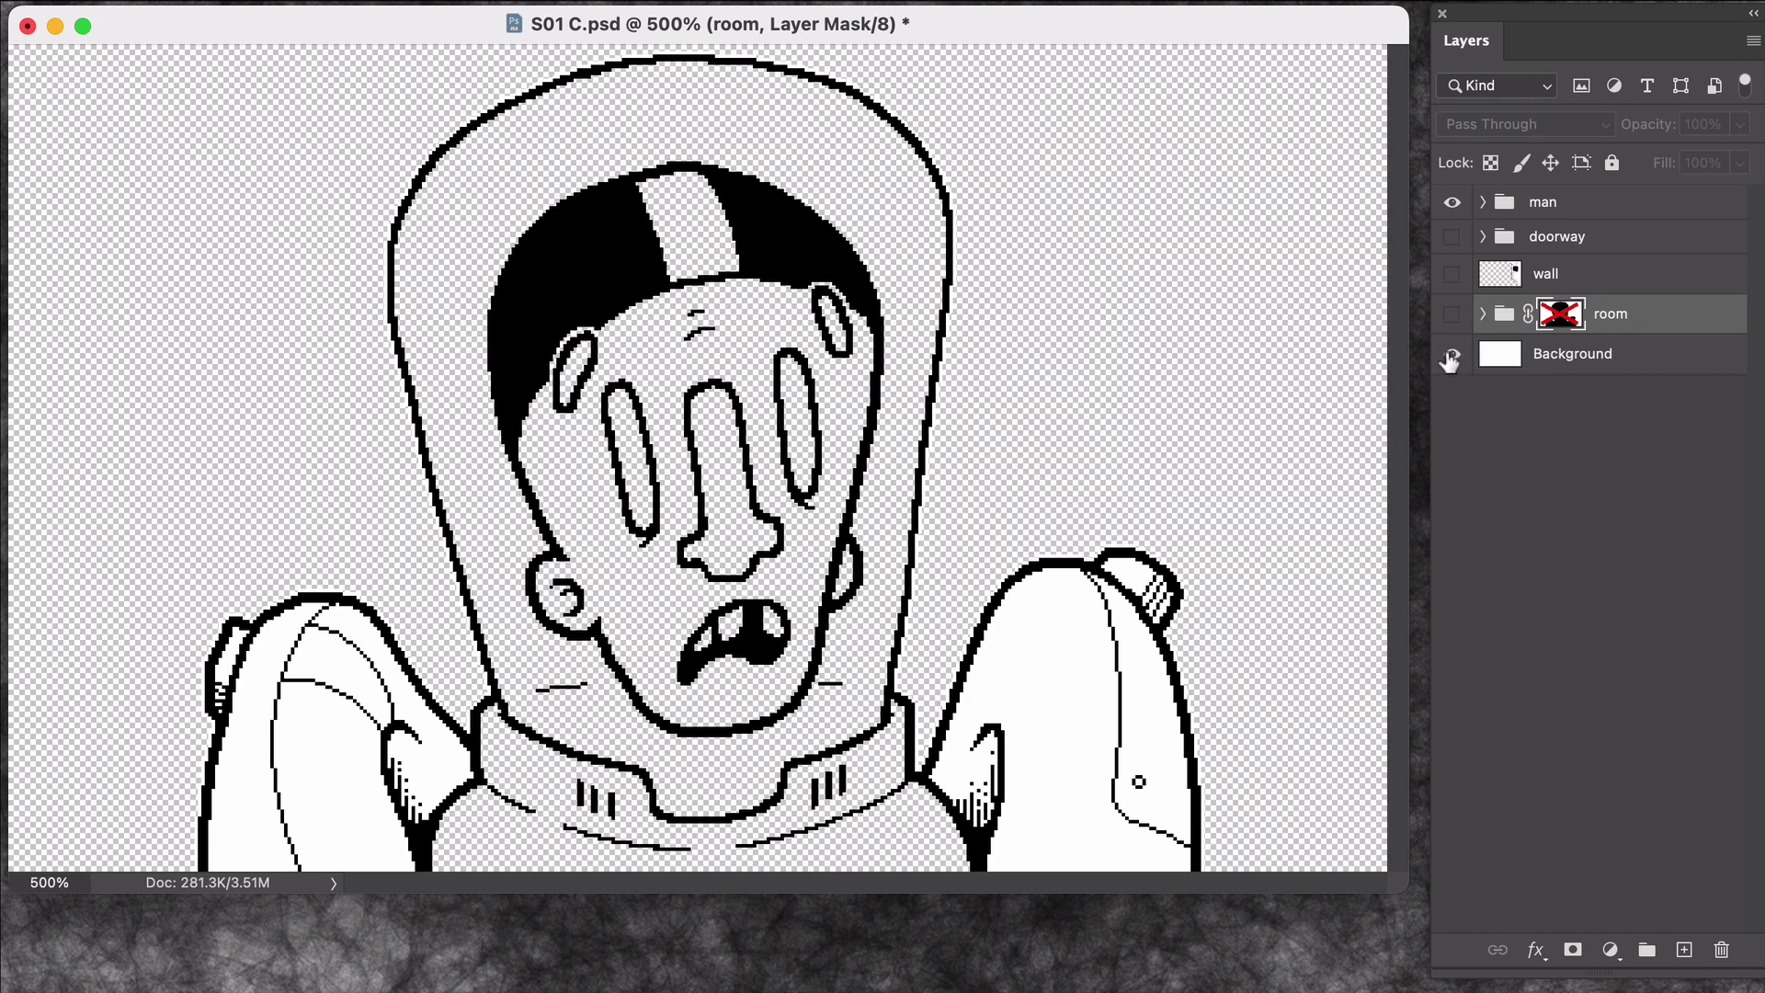
drag(1450, 358, 1452, 318)
mouse_move(788, 590)
mouse_down()
mouse_move(902, 594)
mouse_move(778, 586)
mouse_up()
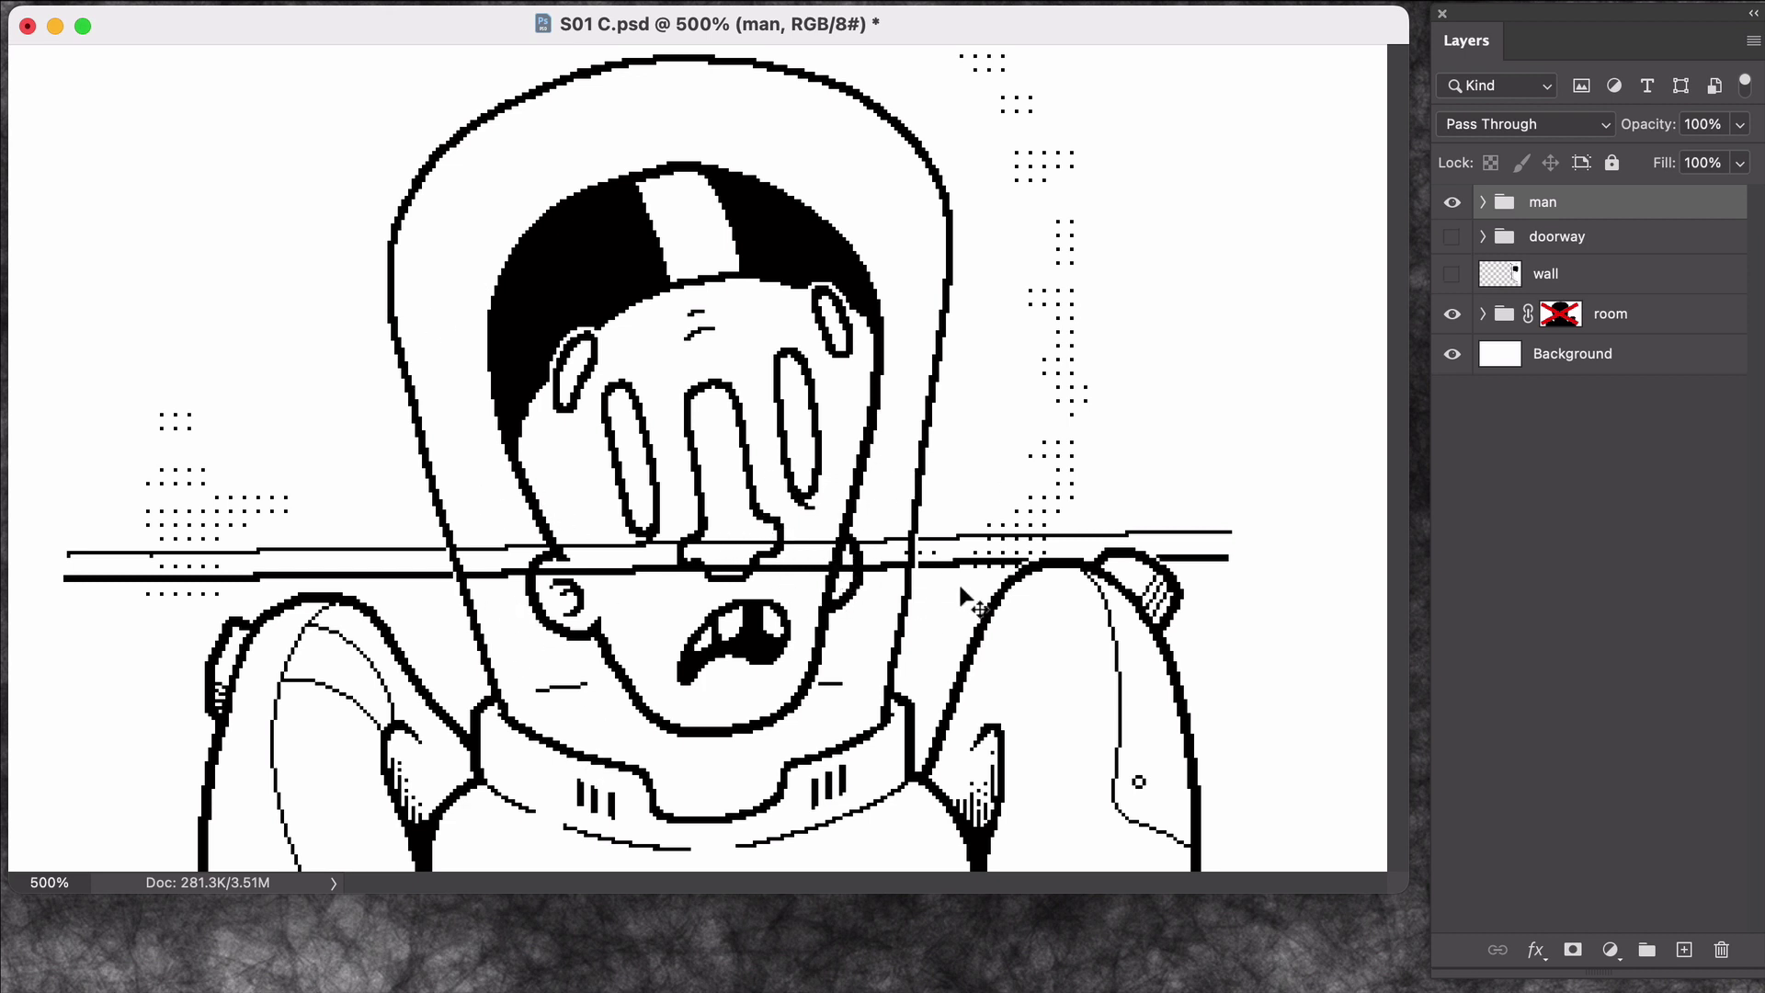
- Turn on the opaque man layer inside the man group and check it over the floor lines
click(1483, 202)
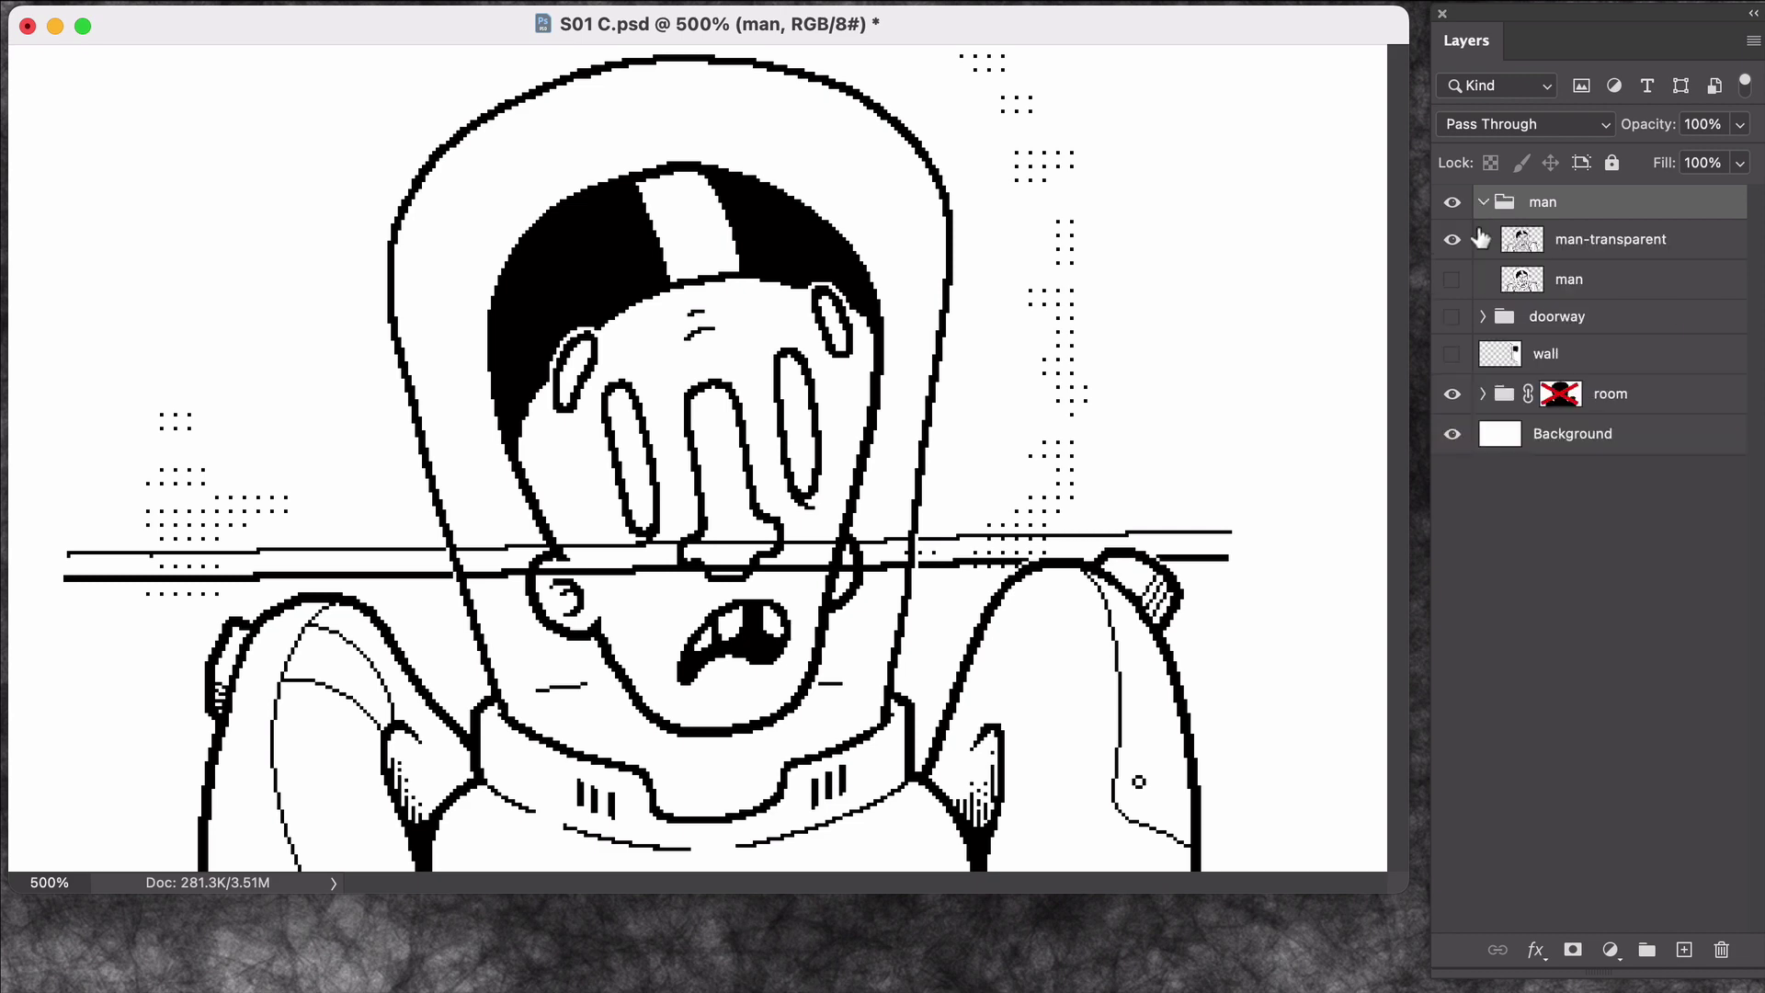
click(1453, 279)
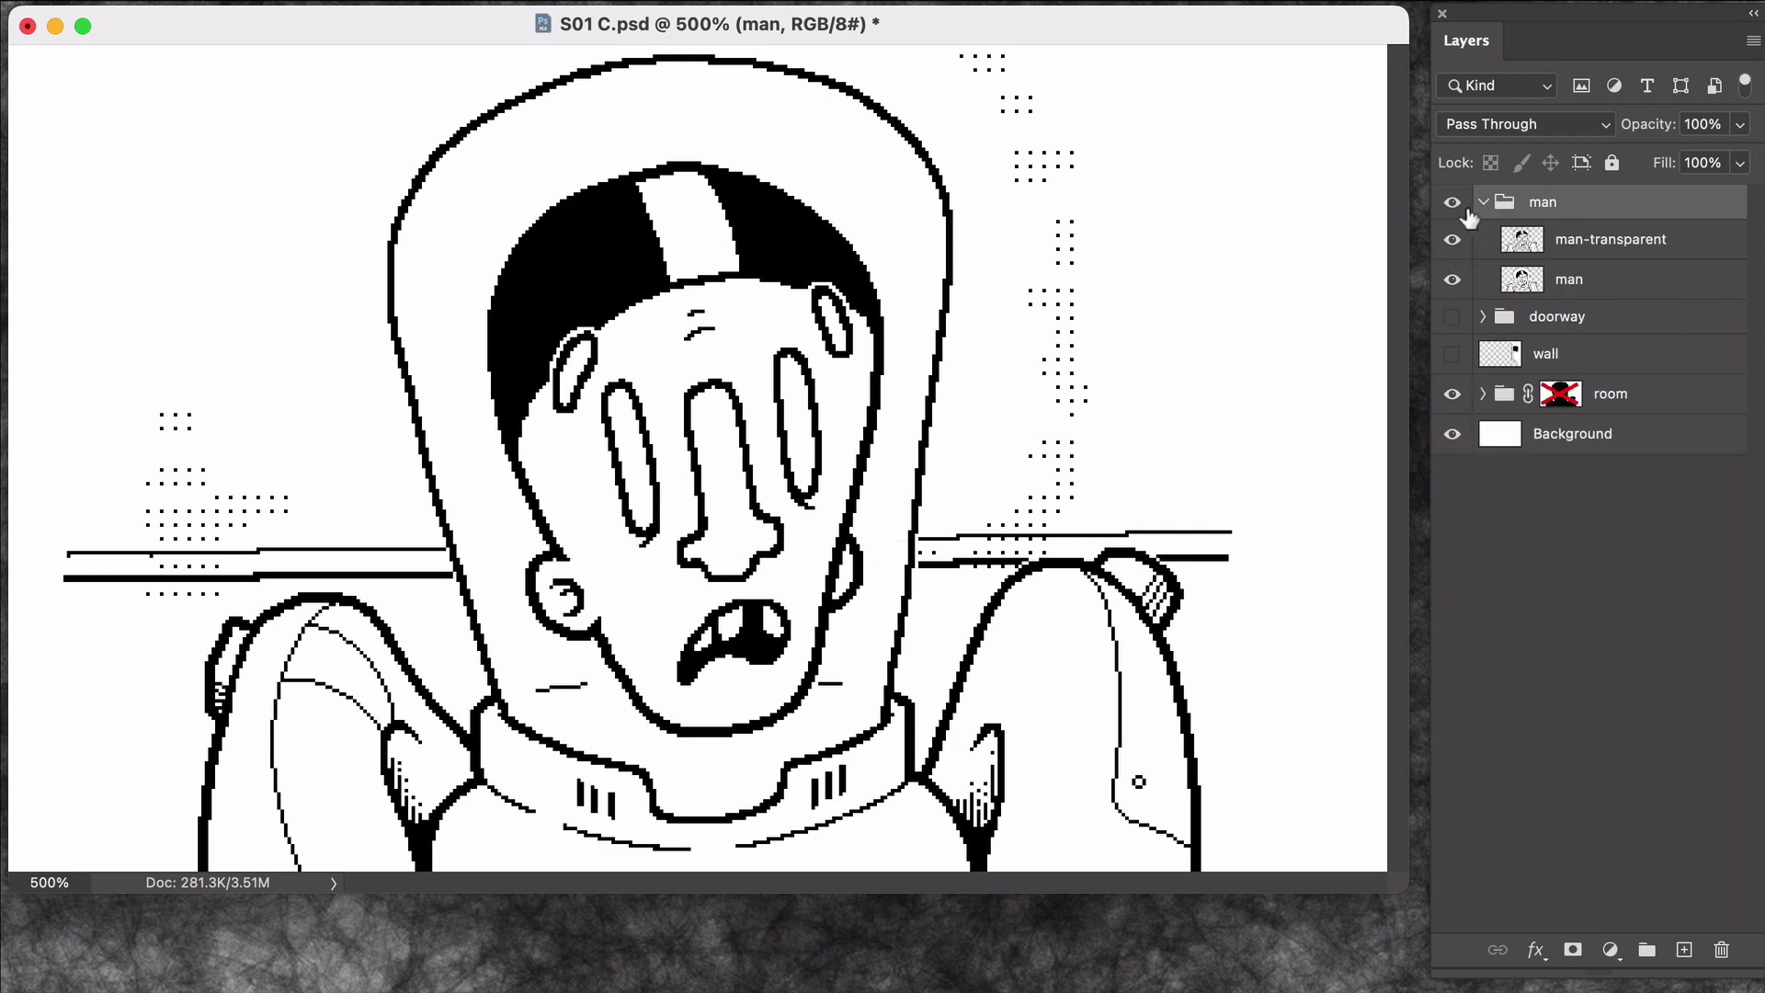
click(1482, 202)
drag(1452, 314, 1460, 364)
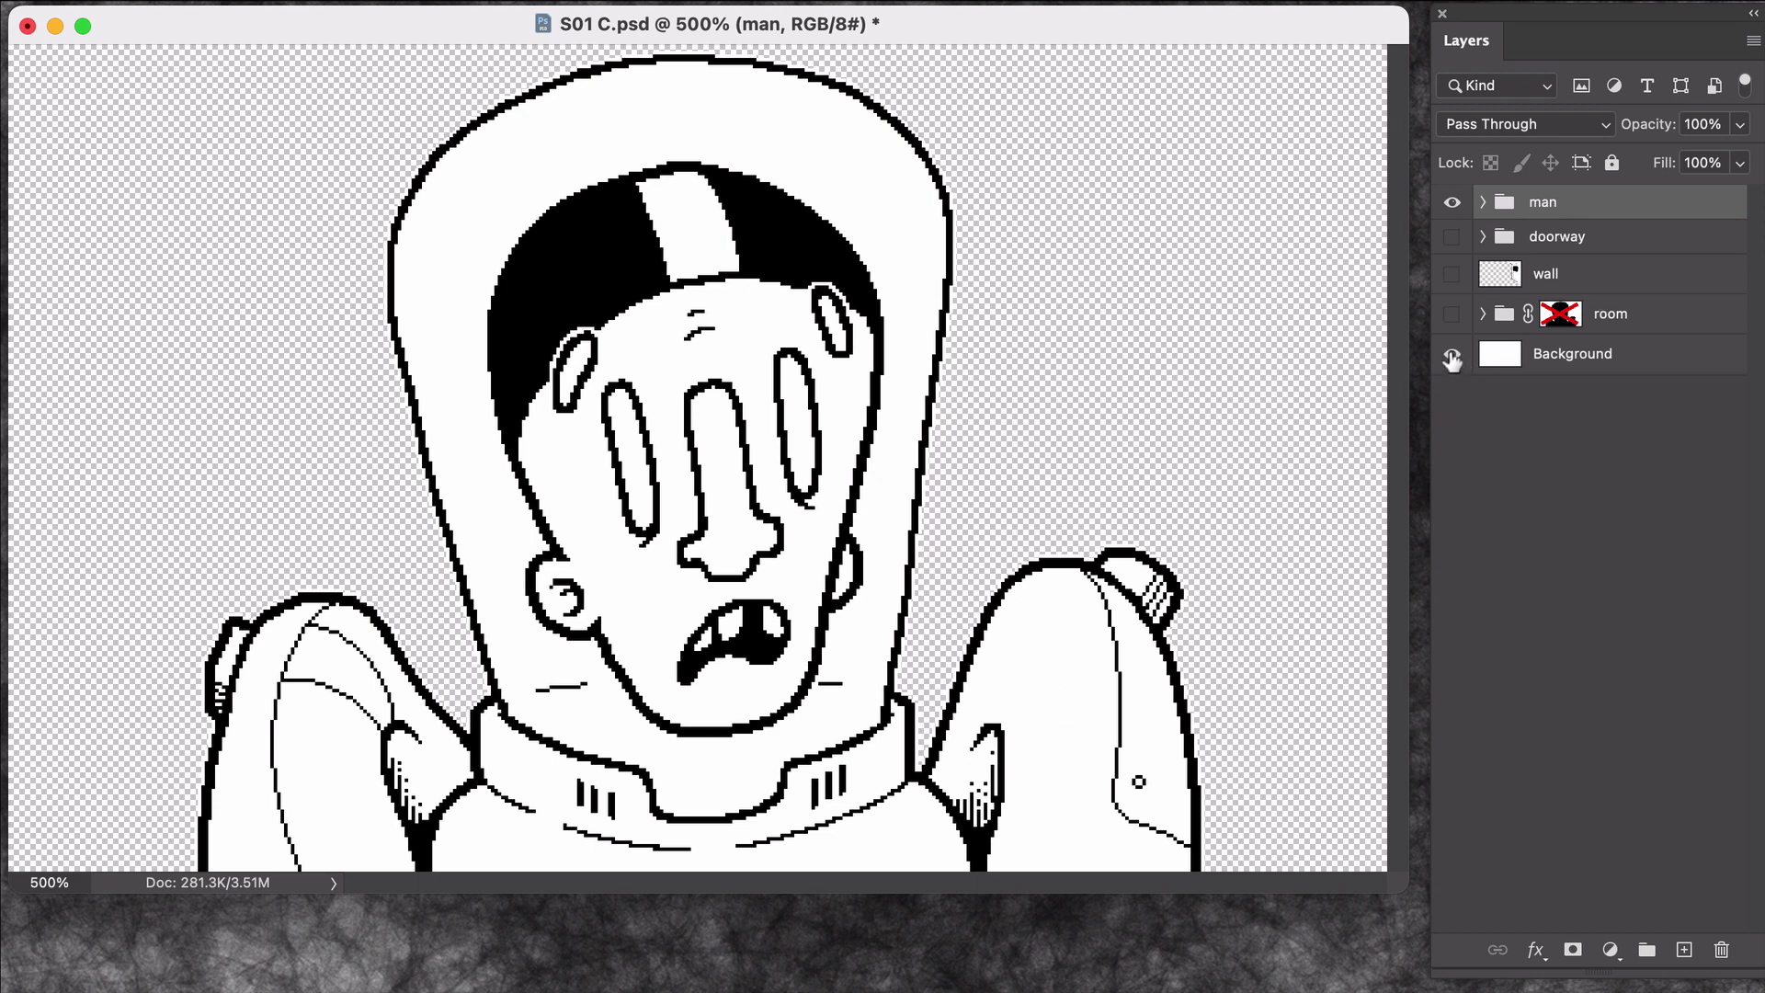
drag(1452, 357, 1452, 315)
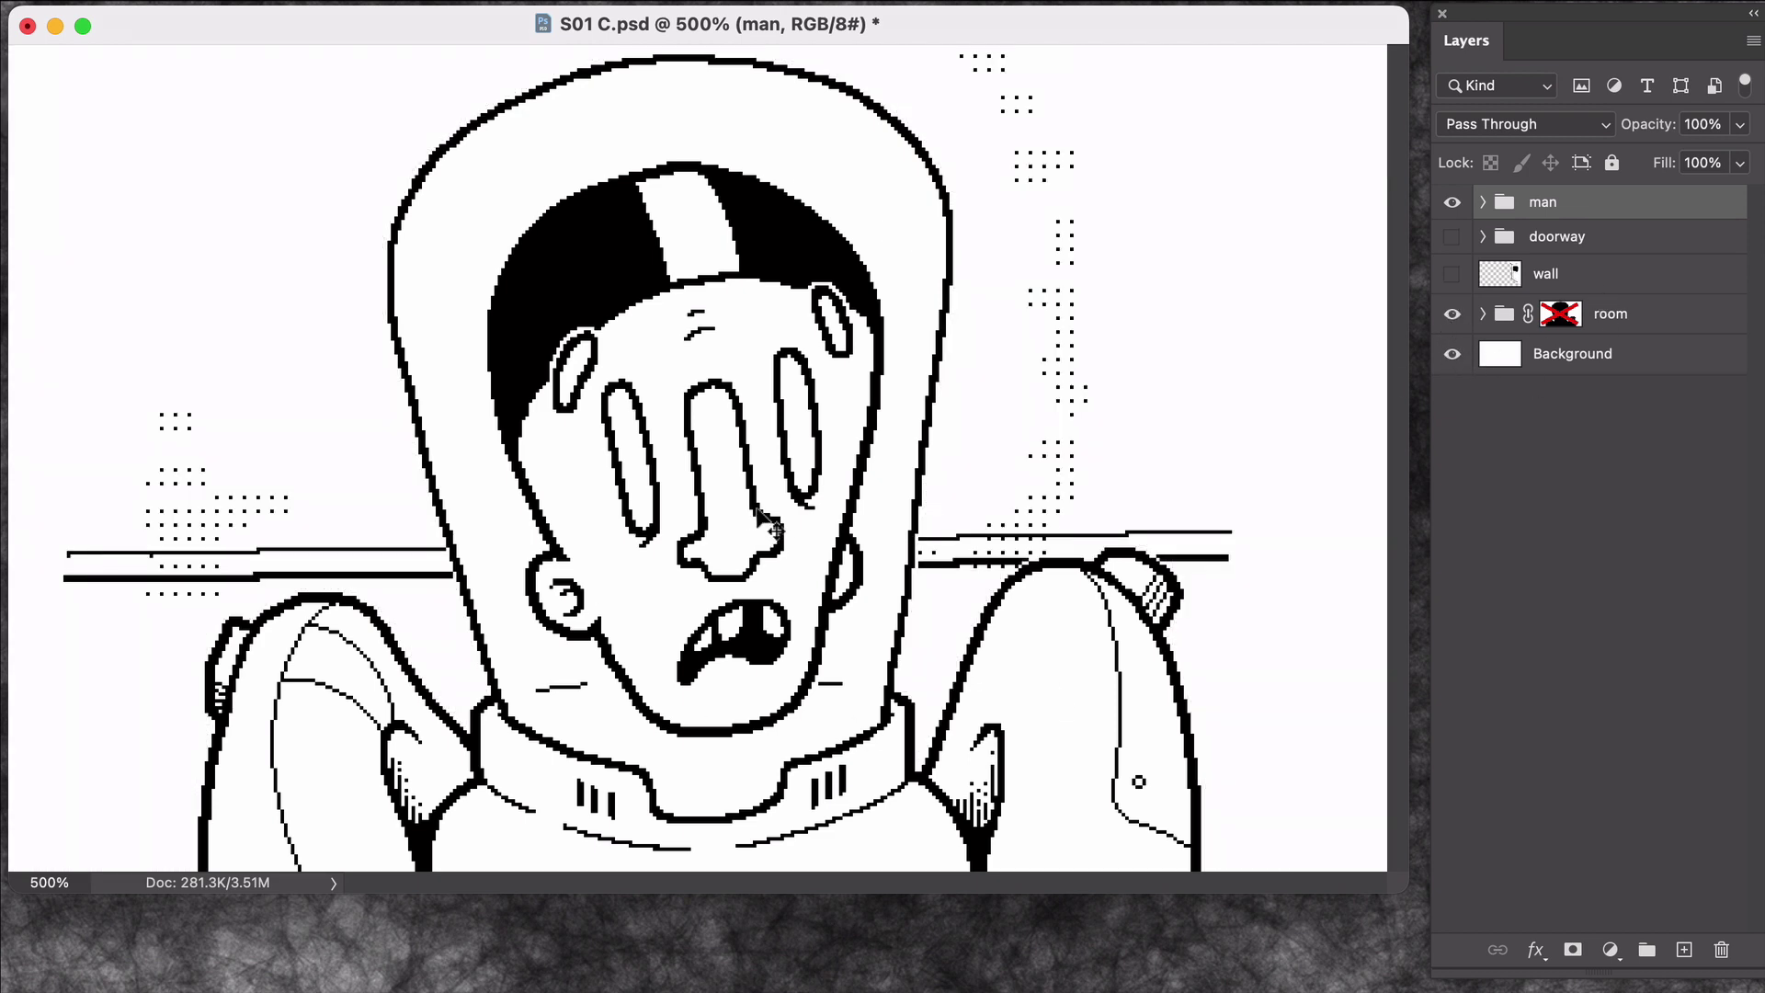
mouse_move(775, 529)
mouse_down()
mouse_move(984, 522)
mouse_move(643, 530)
mouse_move(798, 541)
mouse_move(779, 543)
mouse_up()
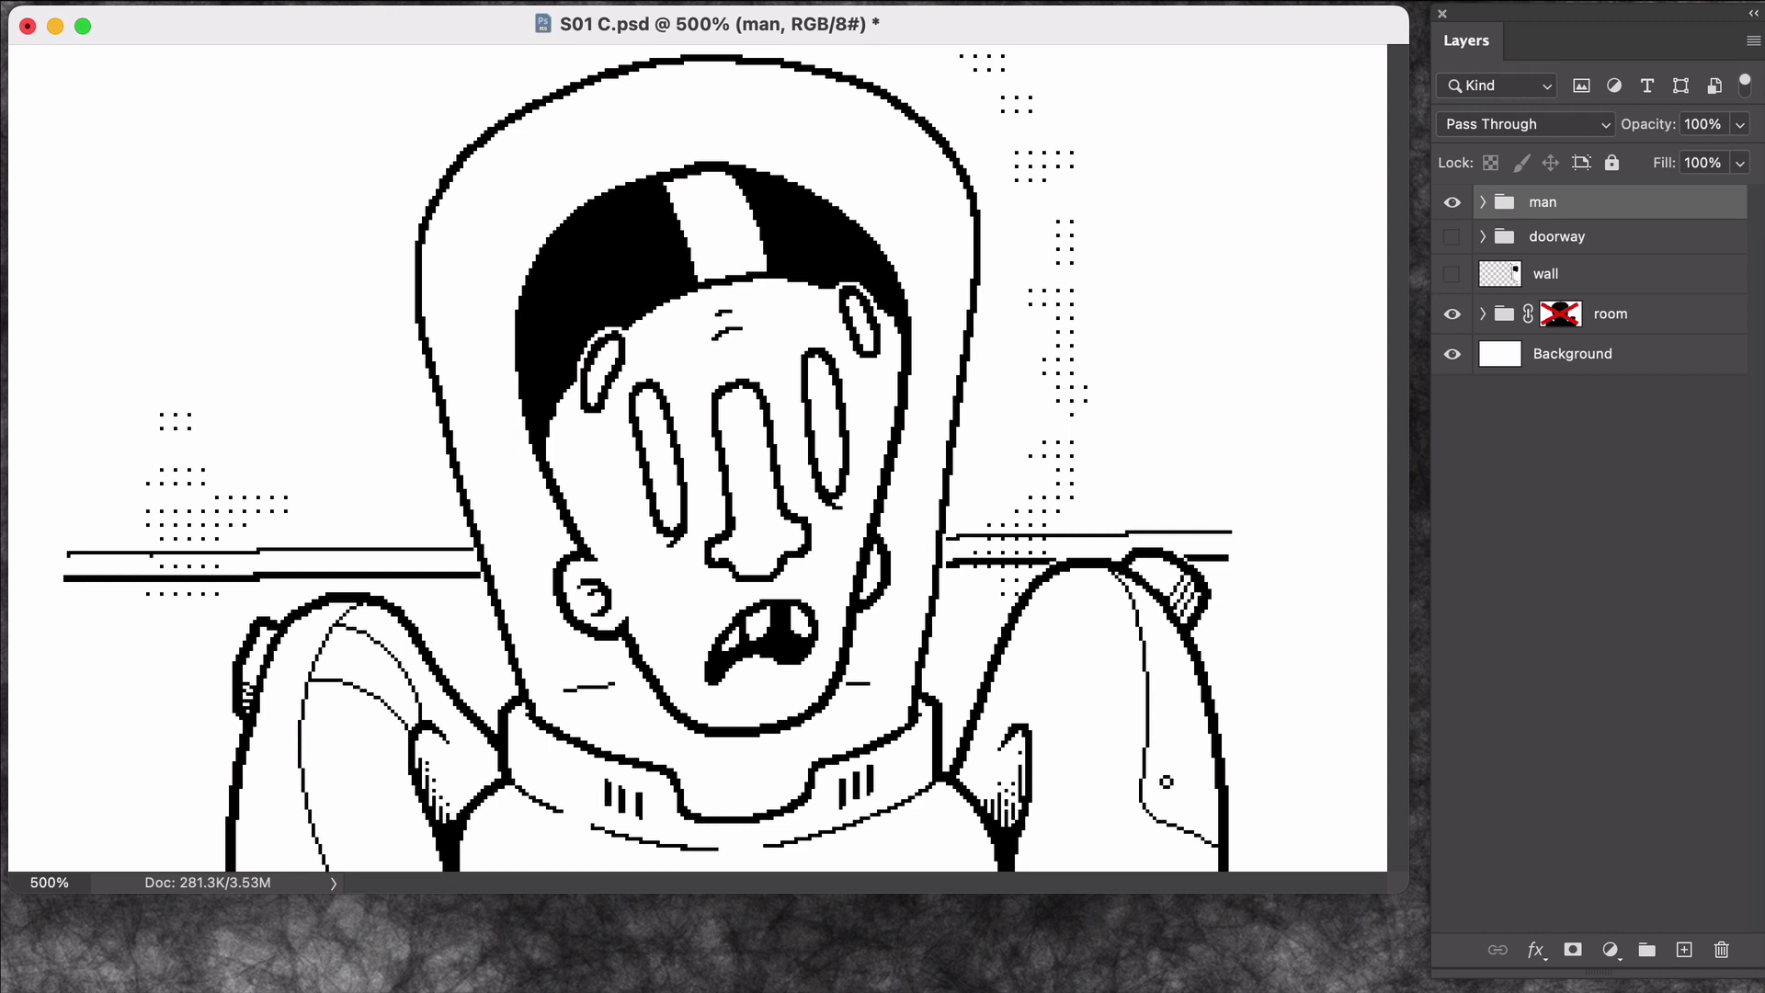
- Export the room lines on the white background as A-1-background.png (PNG-24) into s01
drag(1452, 317, 1452, 201)
click(1451, 315)
key(super+alt+shift+s)
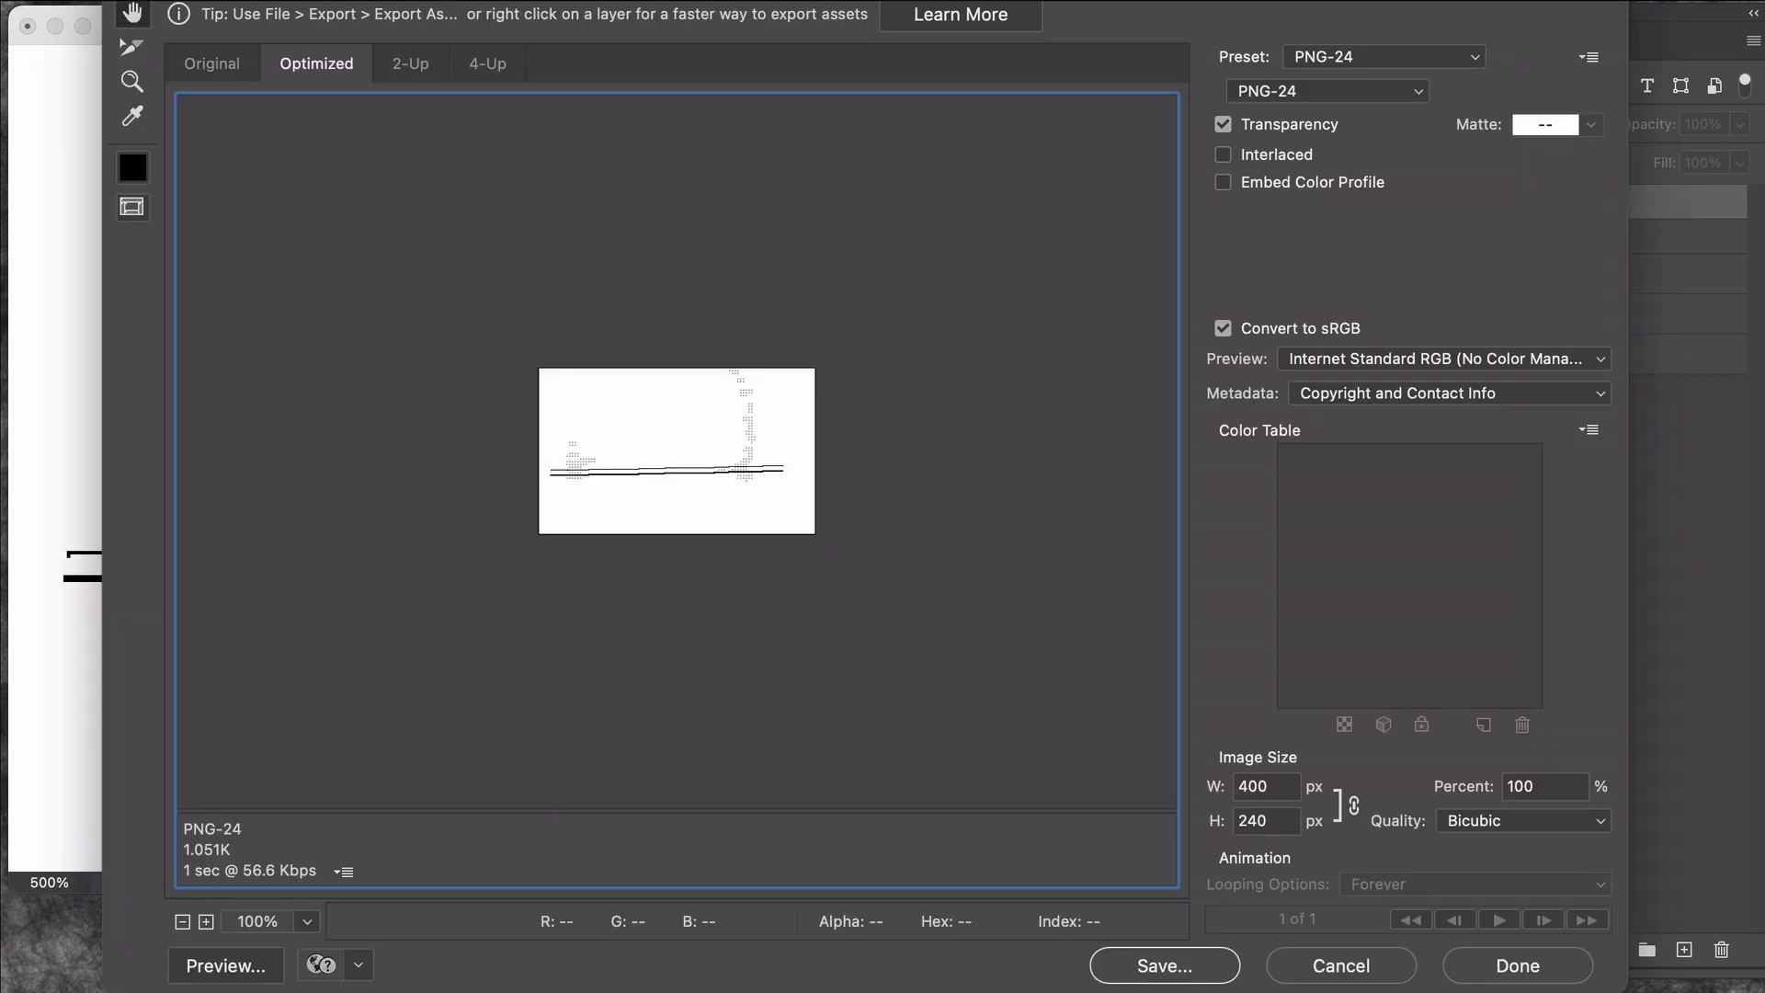
click(1191, 976)
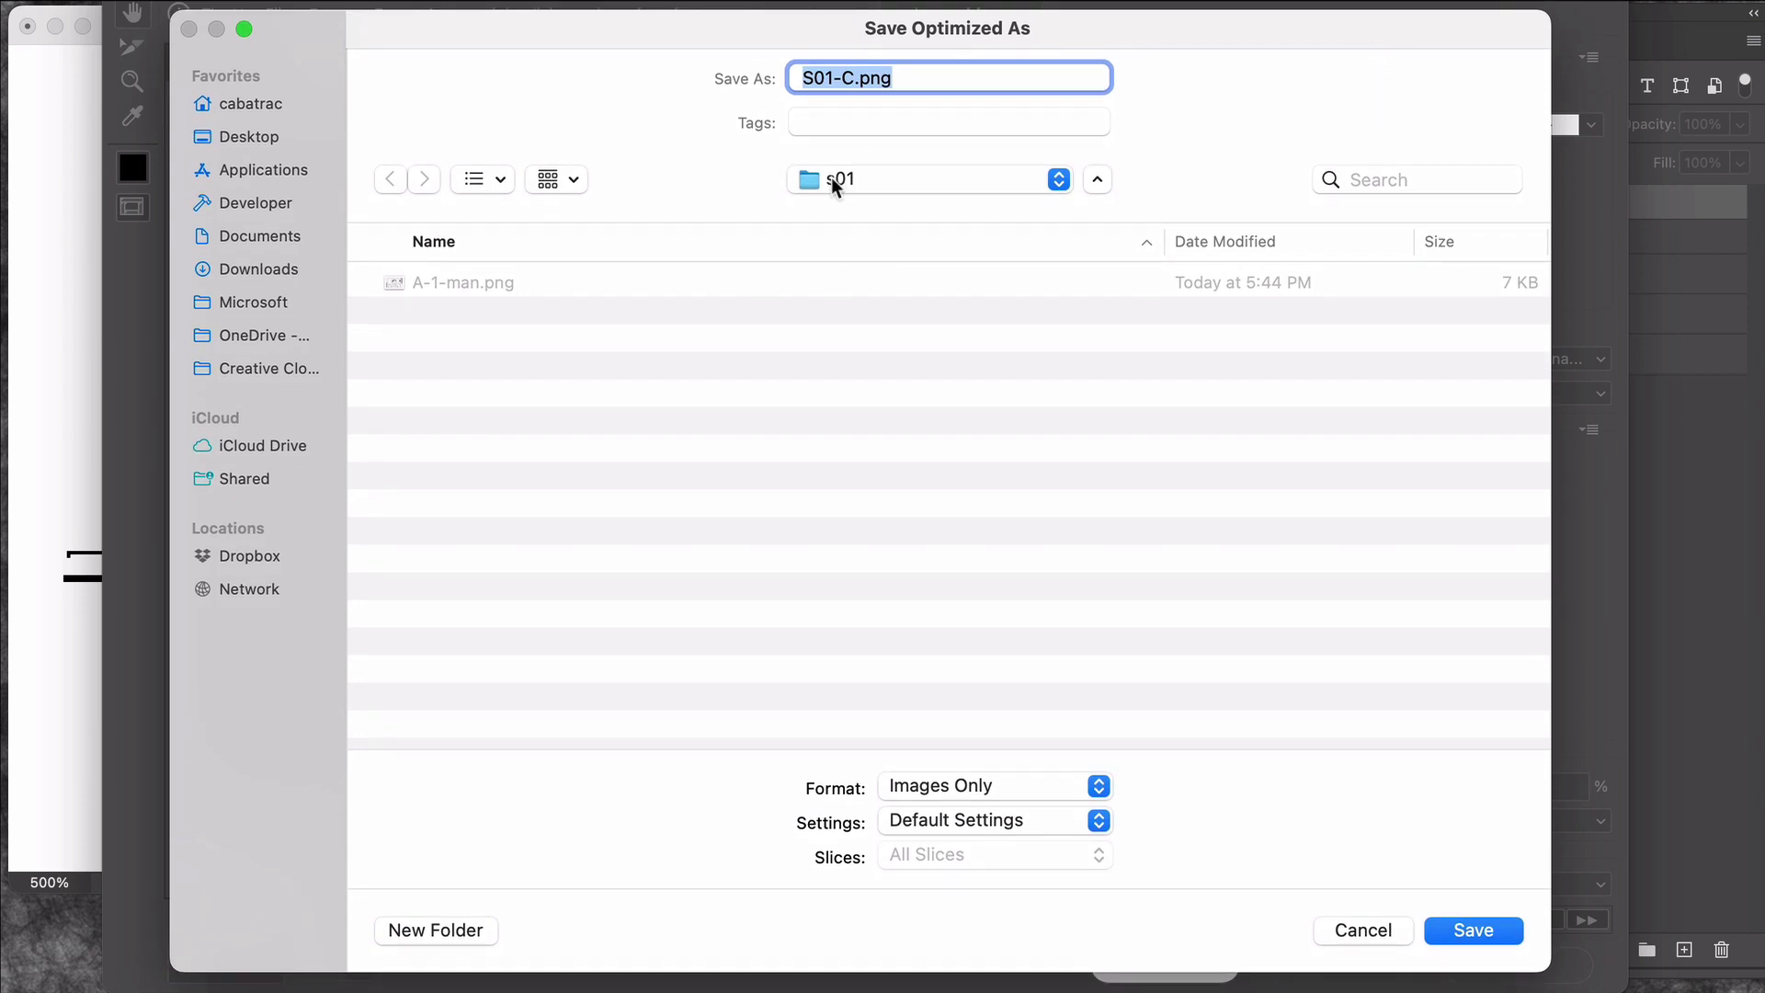
text(A-1-background)
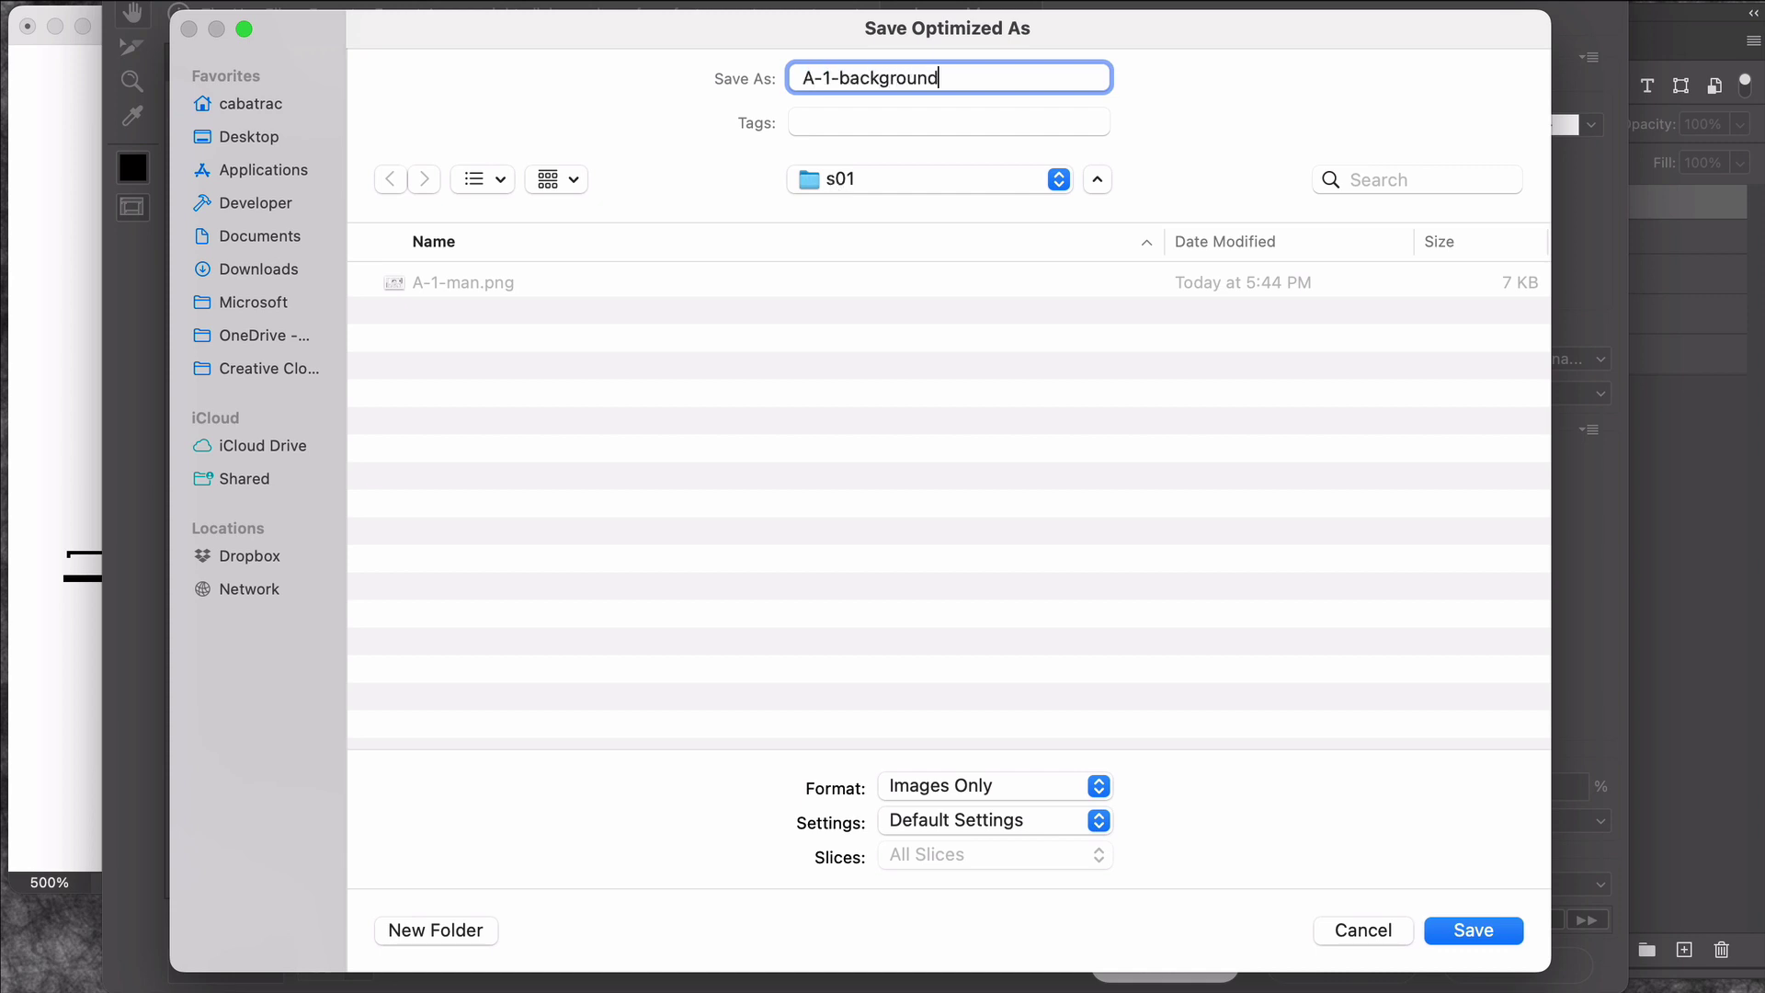
text(.png)
click(1501, 933)
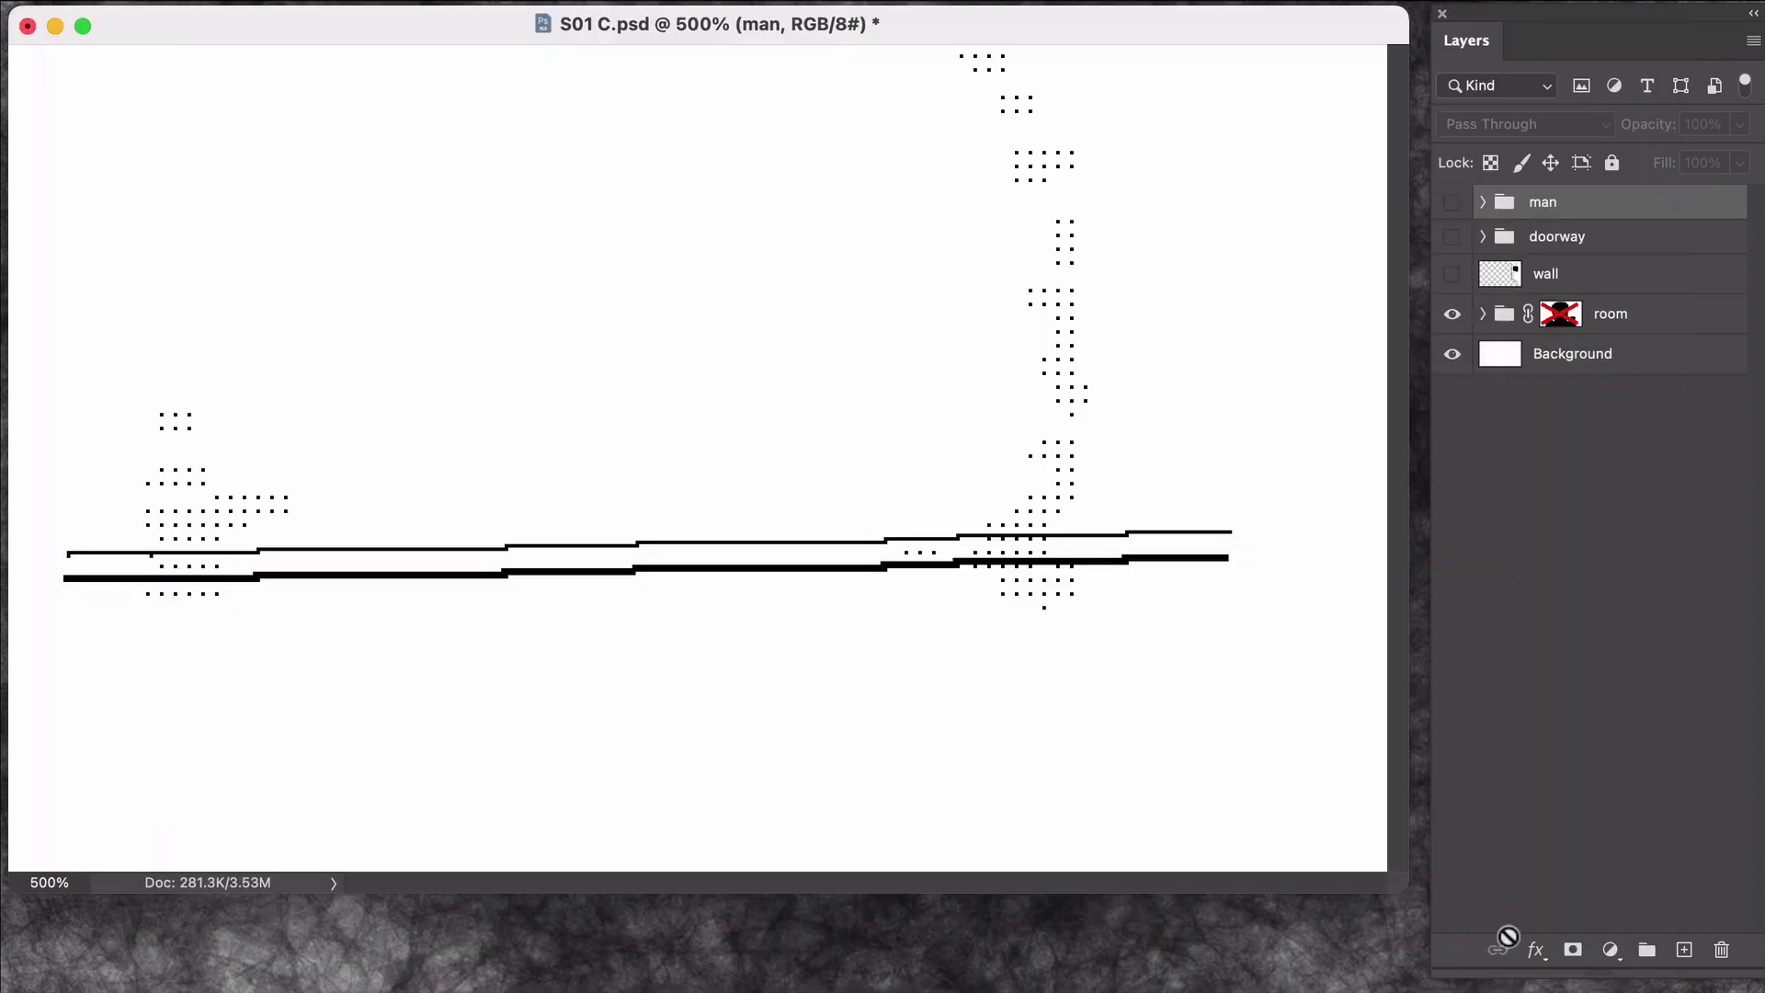
- Show only the wall layer and export it as A-2-wall.png
click(1452, 314)
click(1452, 354)
click(1452, 274)
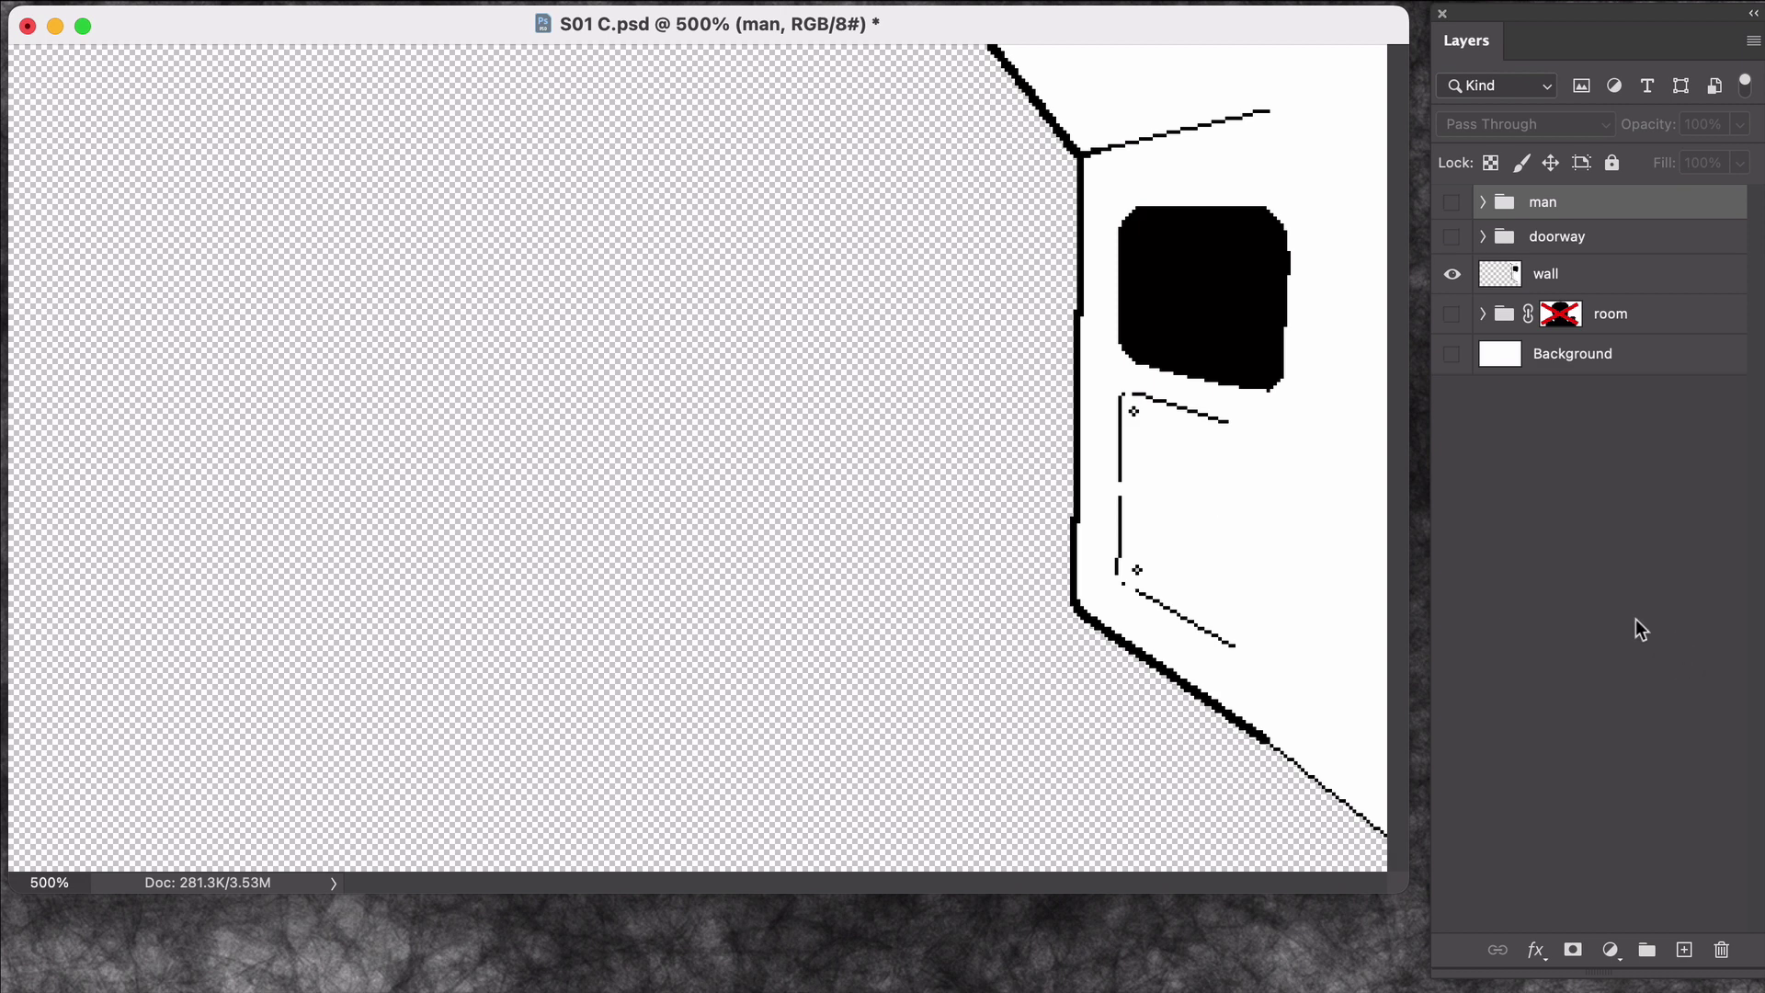
key(super+alt+shift+s)
key(Return)
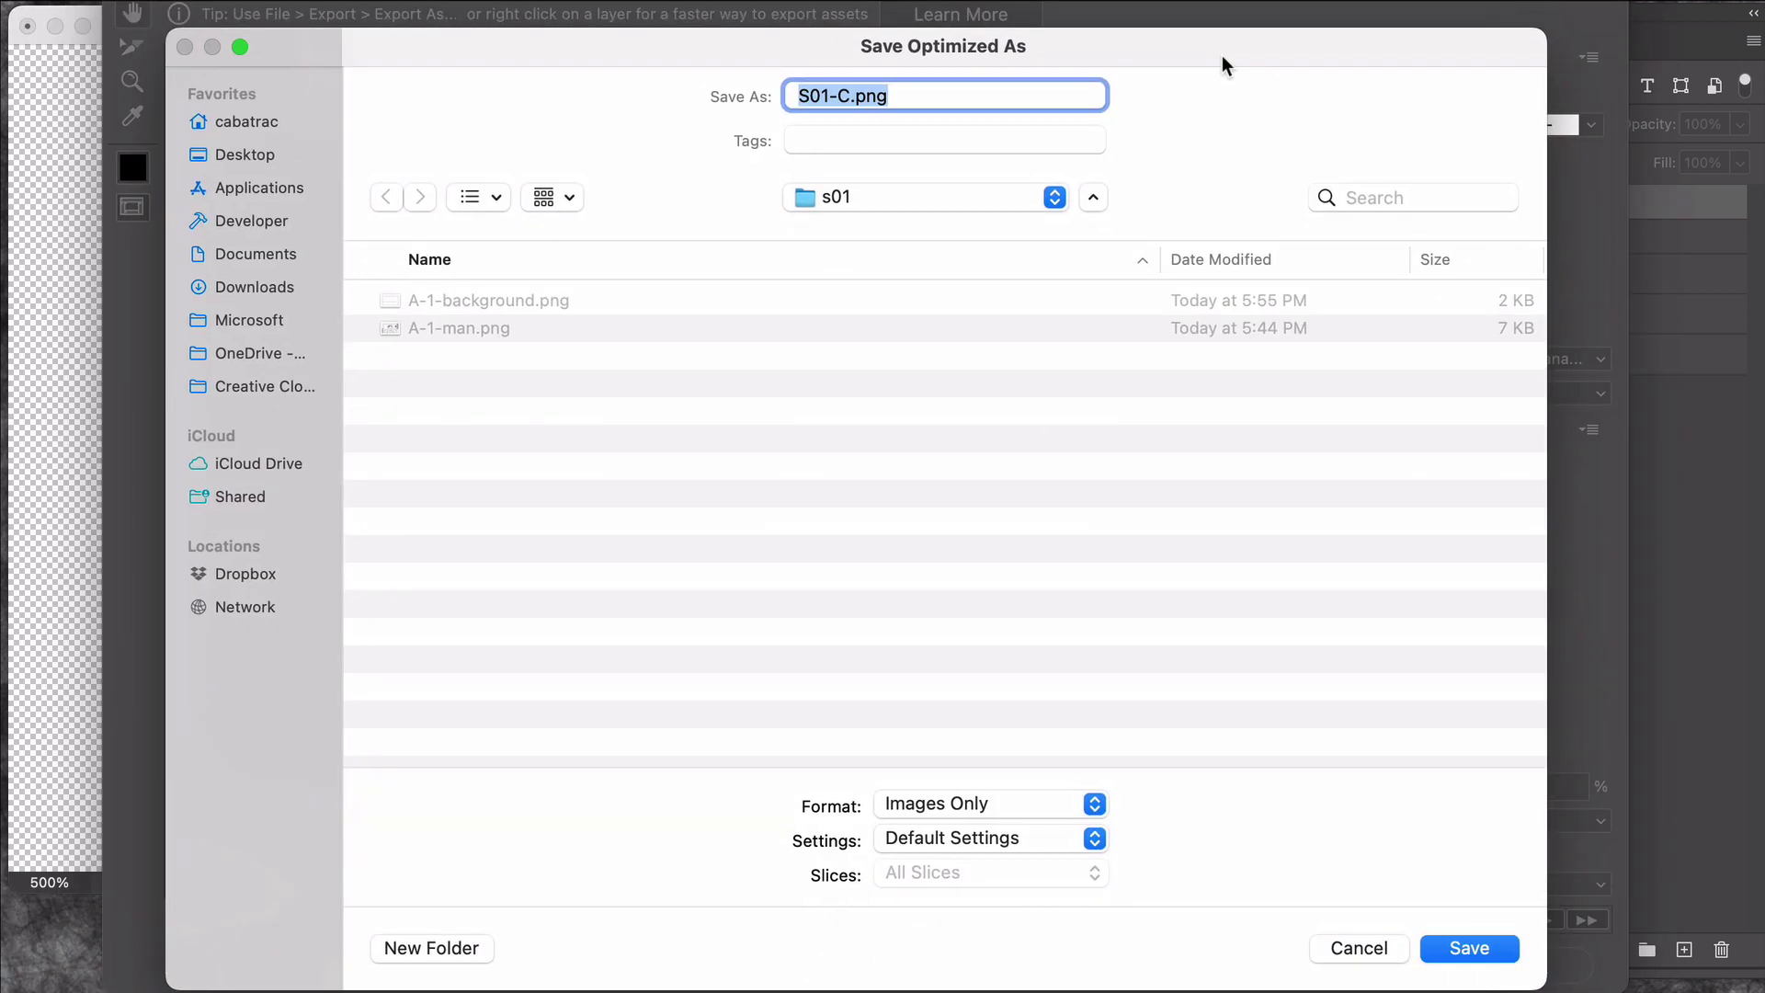
text(A-2-)
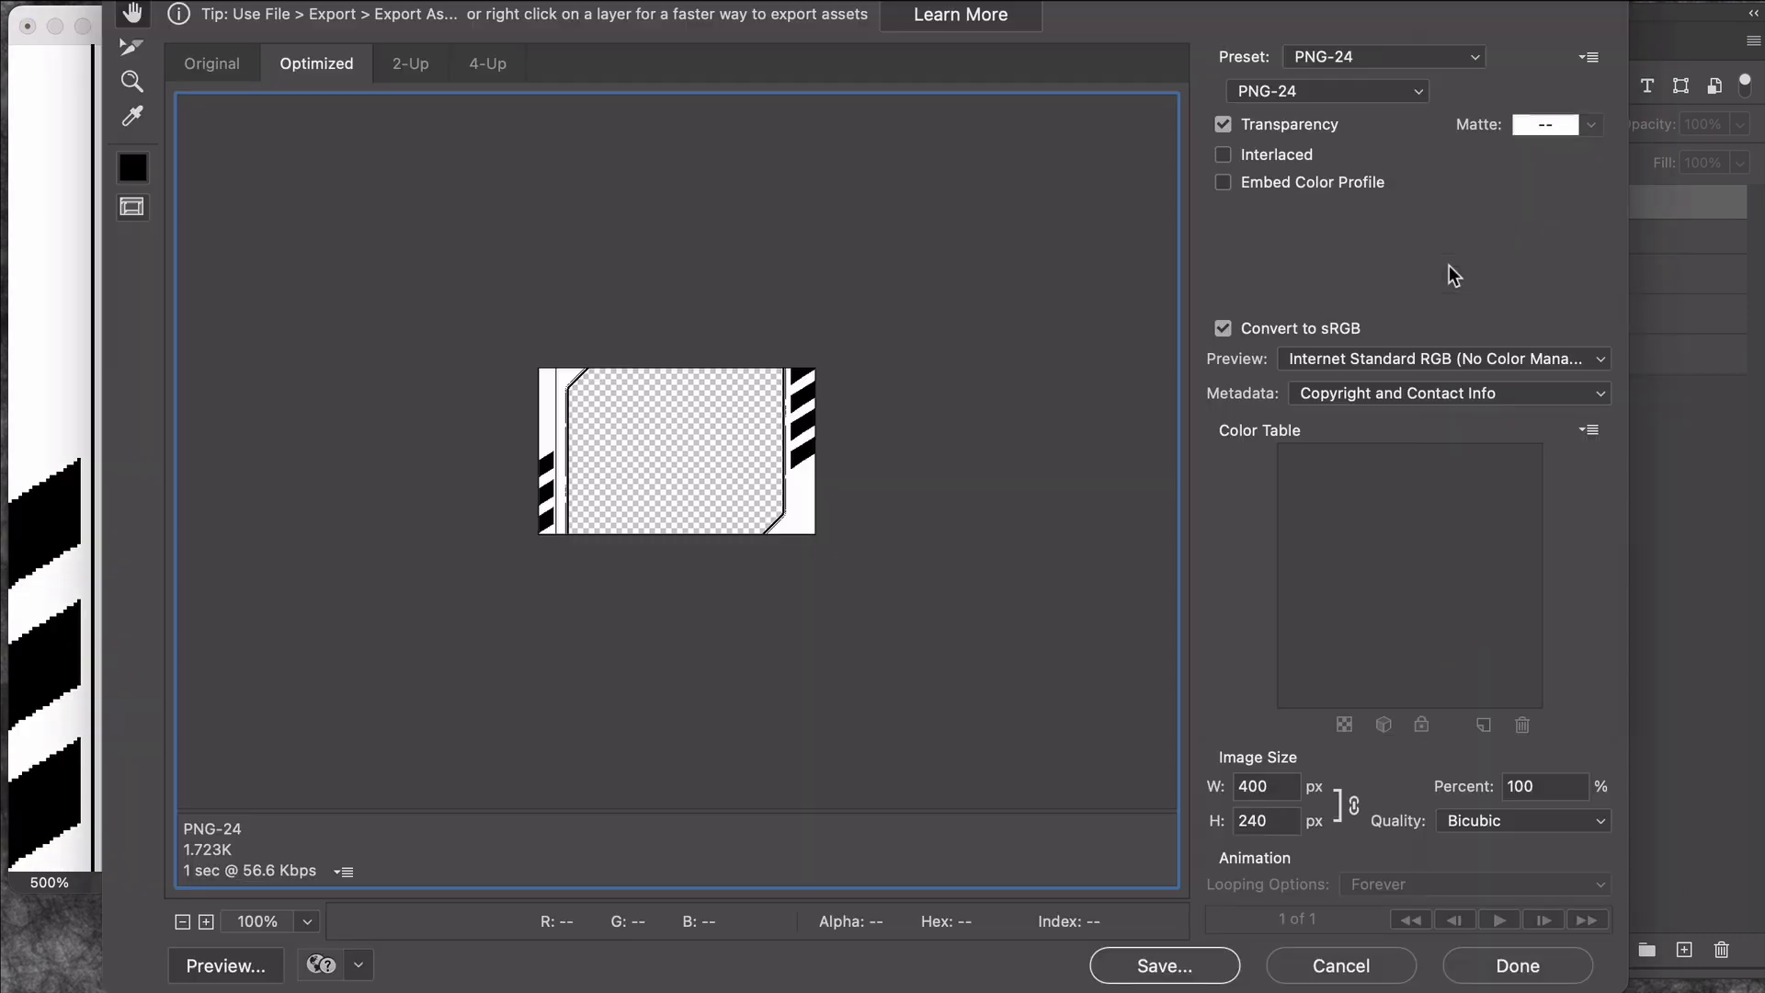
key(Return)
- Export the doorway and man layers as A-3-doorway.png and A-4-man.png
text(A-3-door)
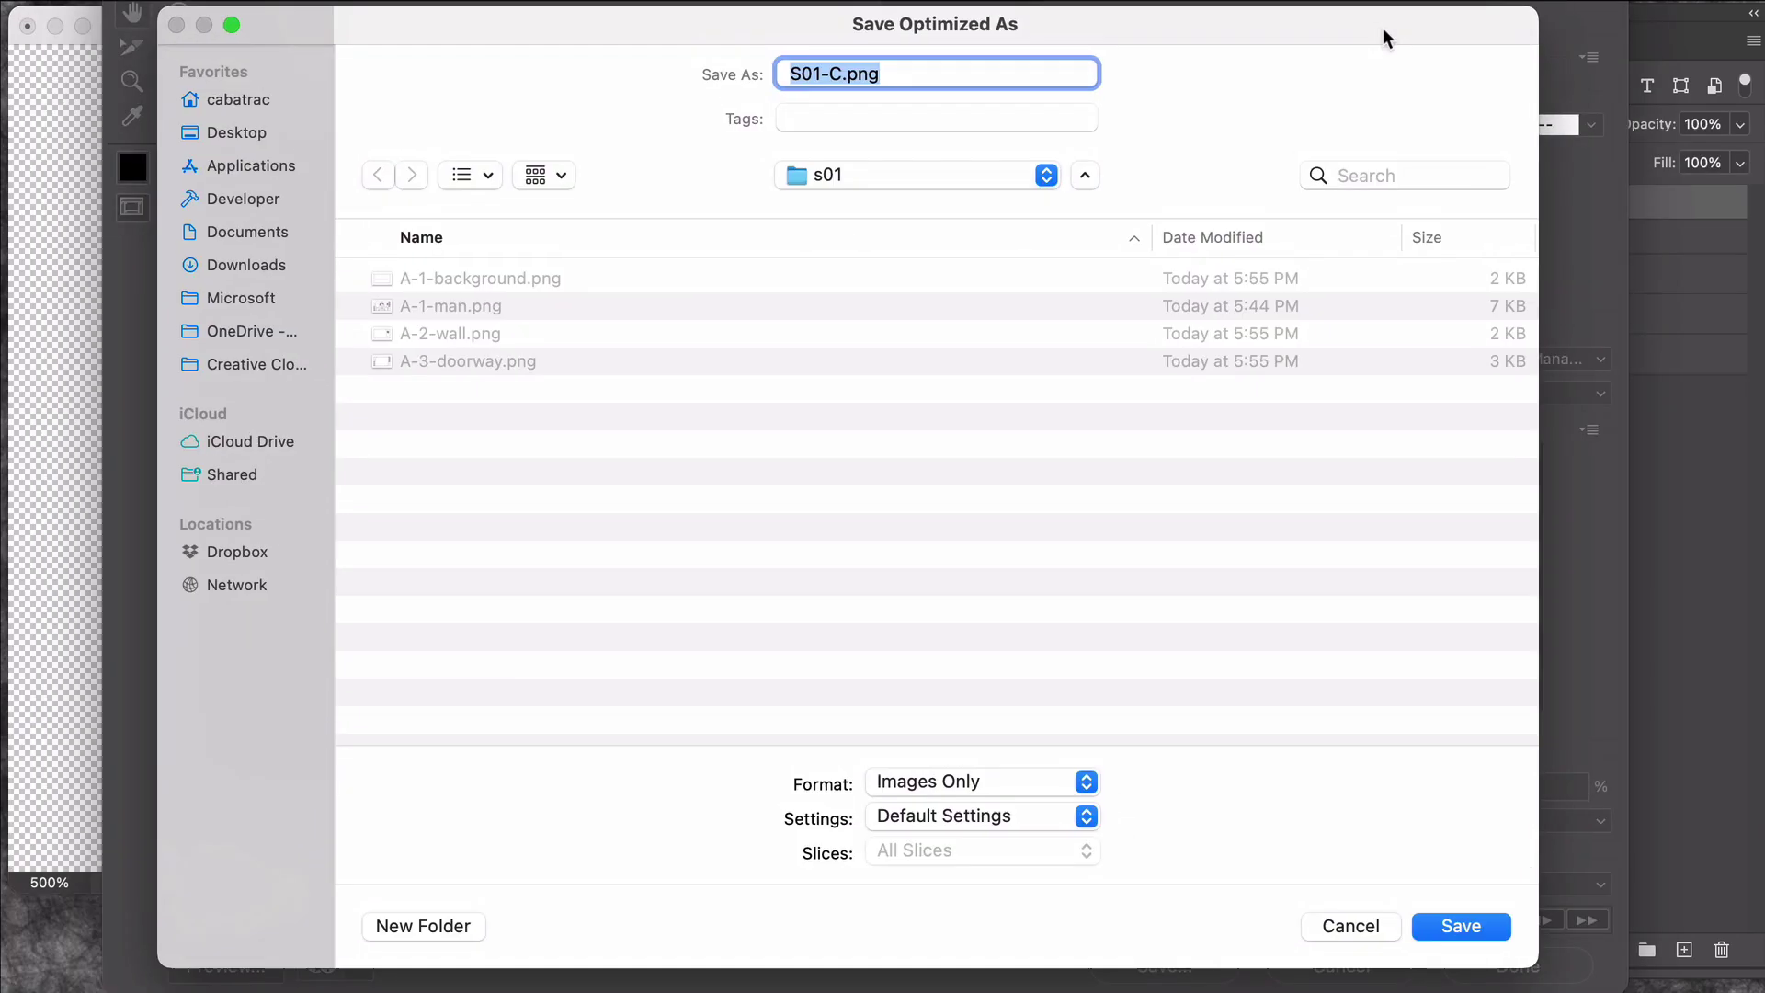
text(A-4-man)
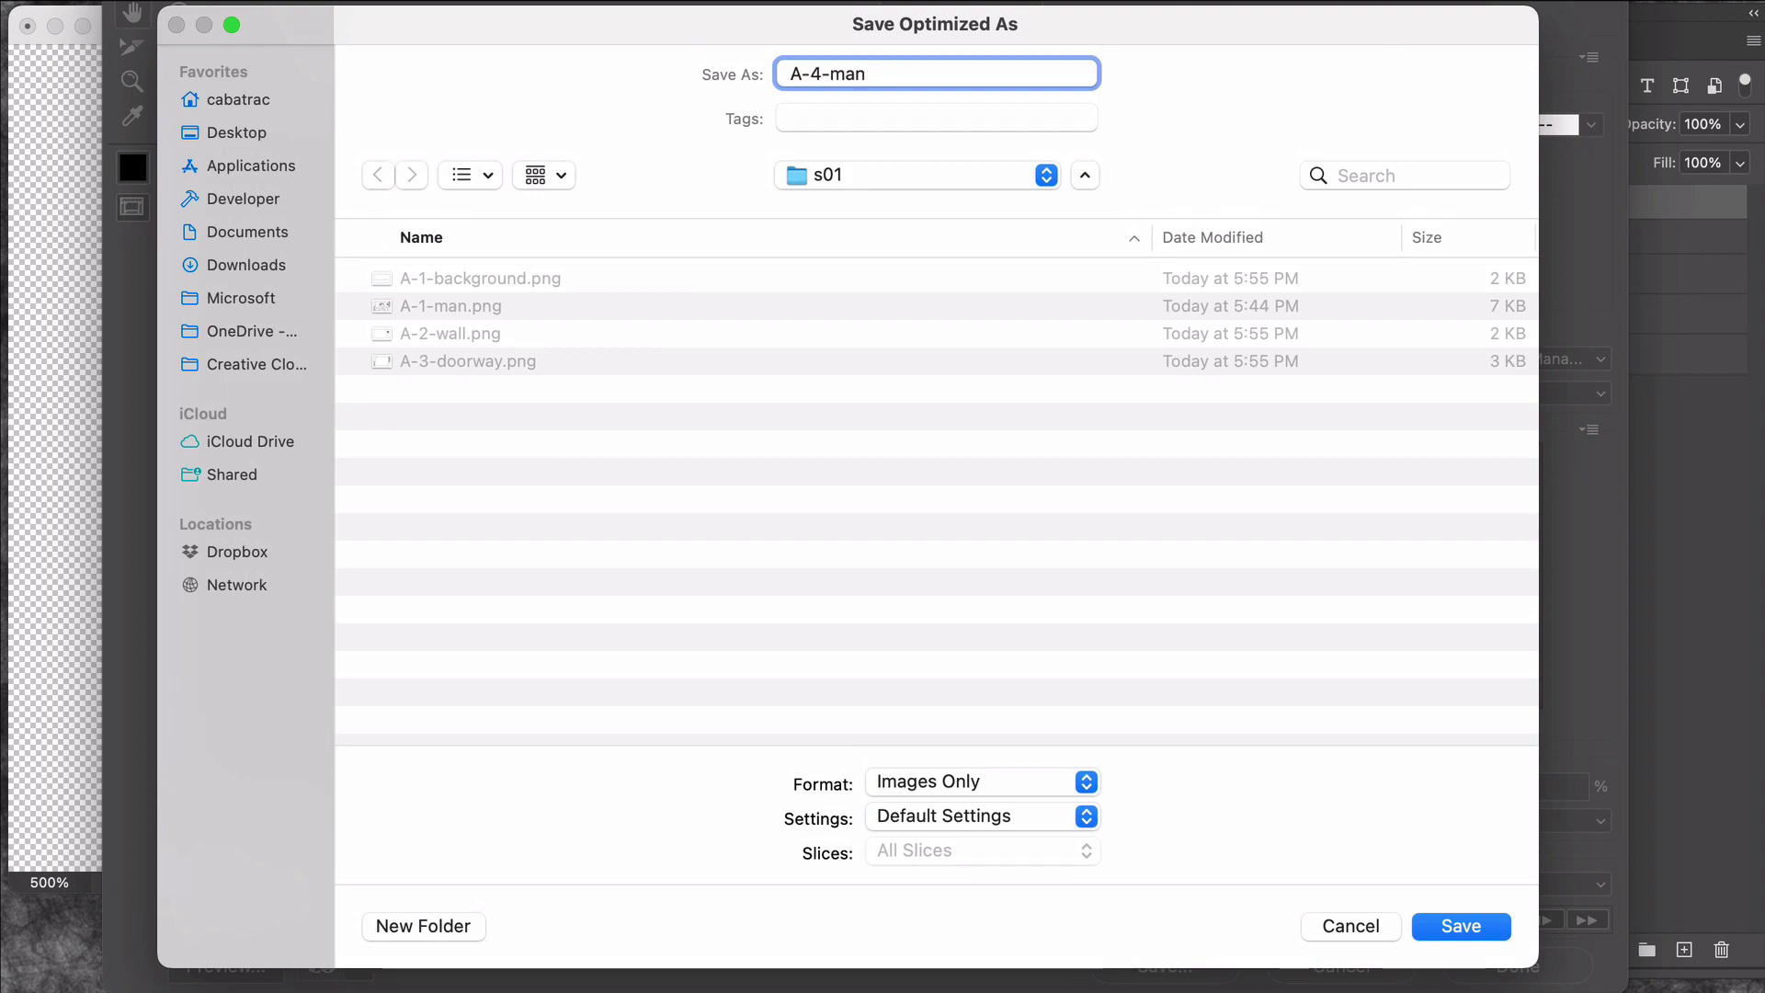
key(Return)
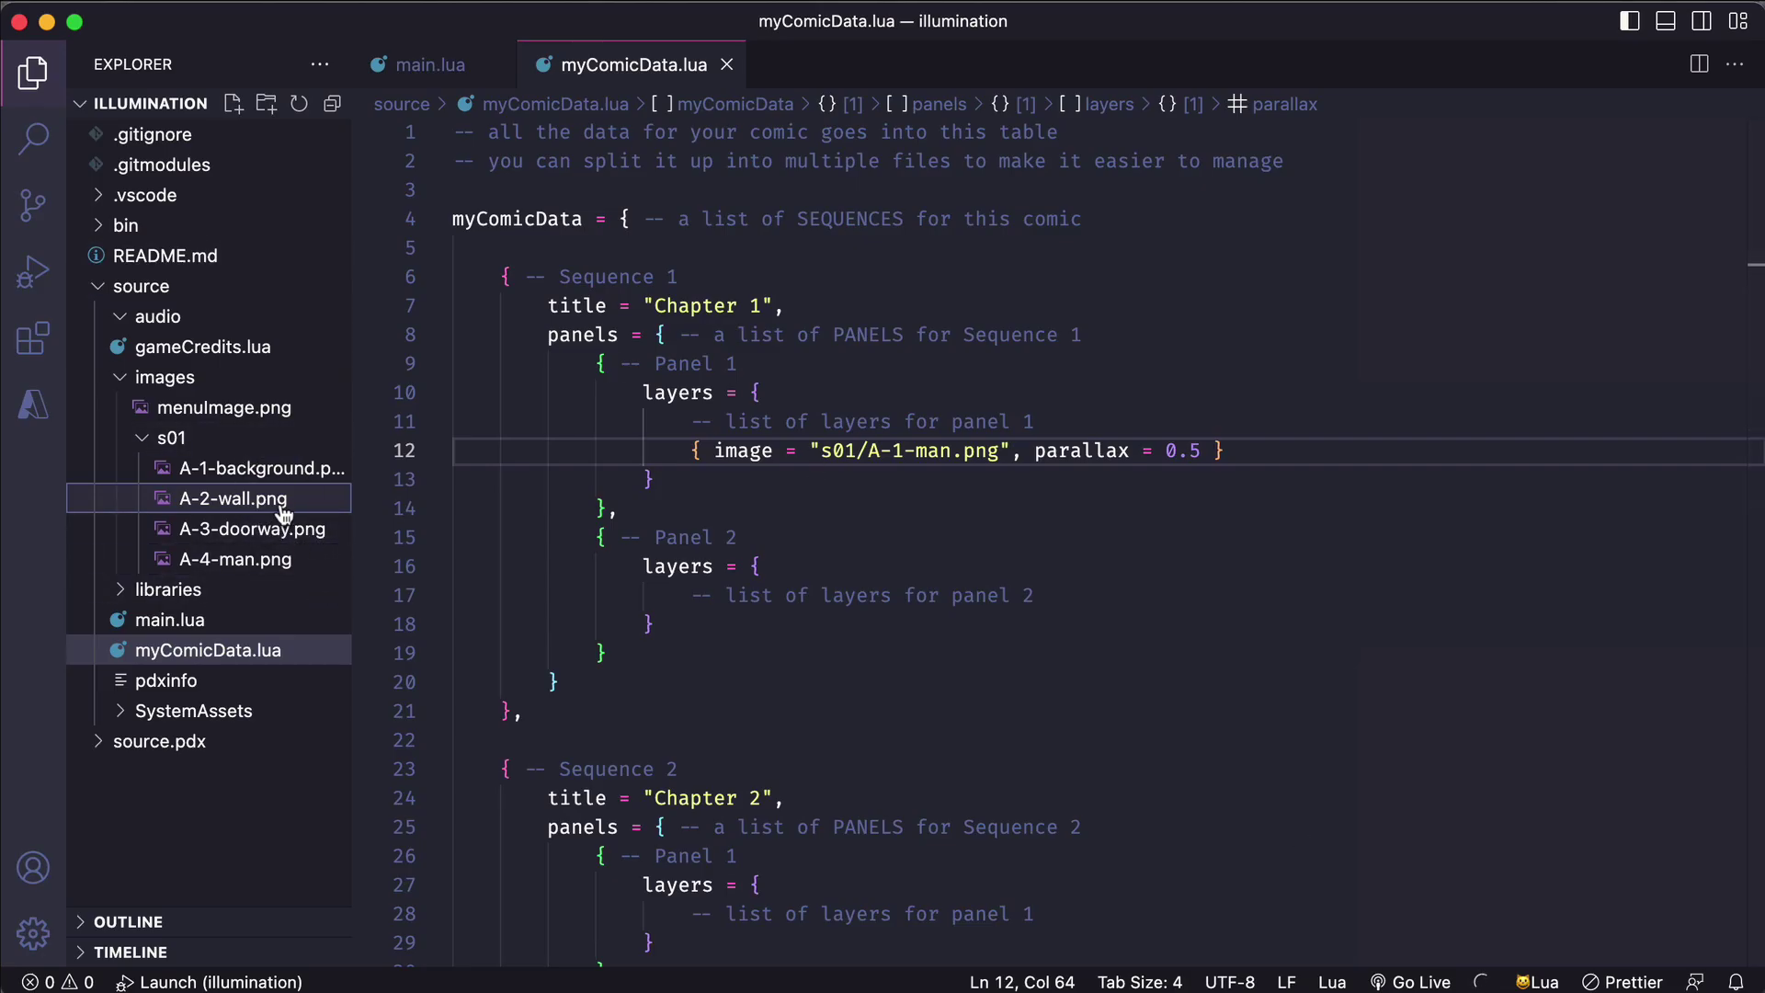
- Change the first layer's image path to A-1-background and end the line with a comma
double_click(1039, 452)
click(960, 453)
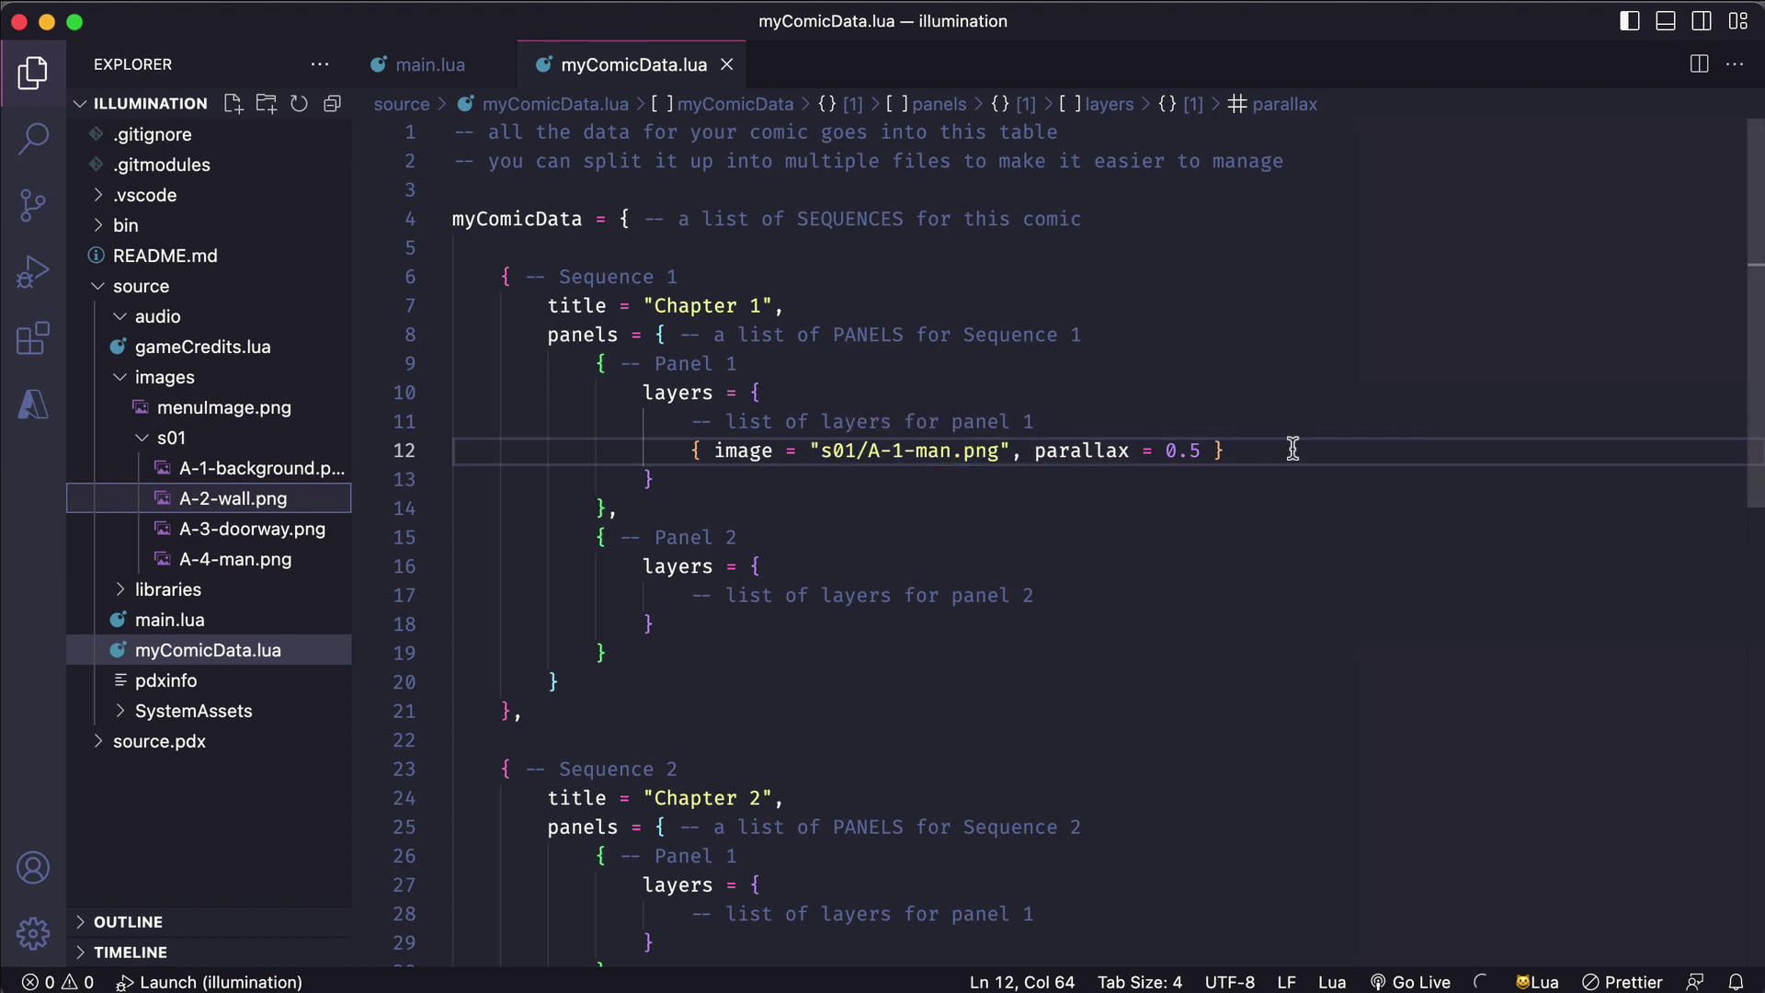
double_click(924, 457)
text(background)
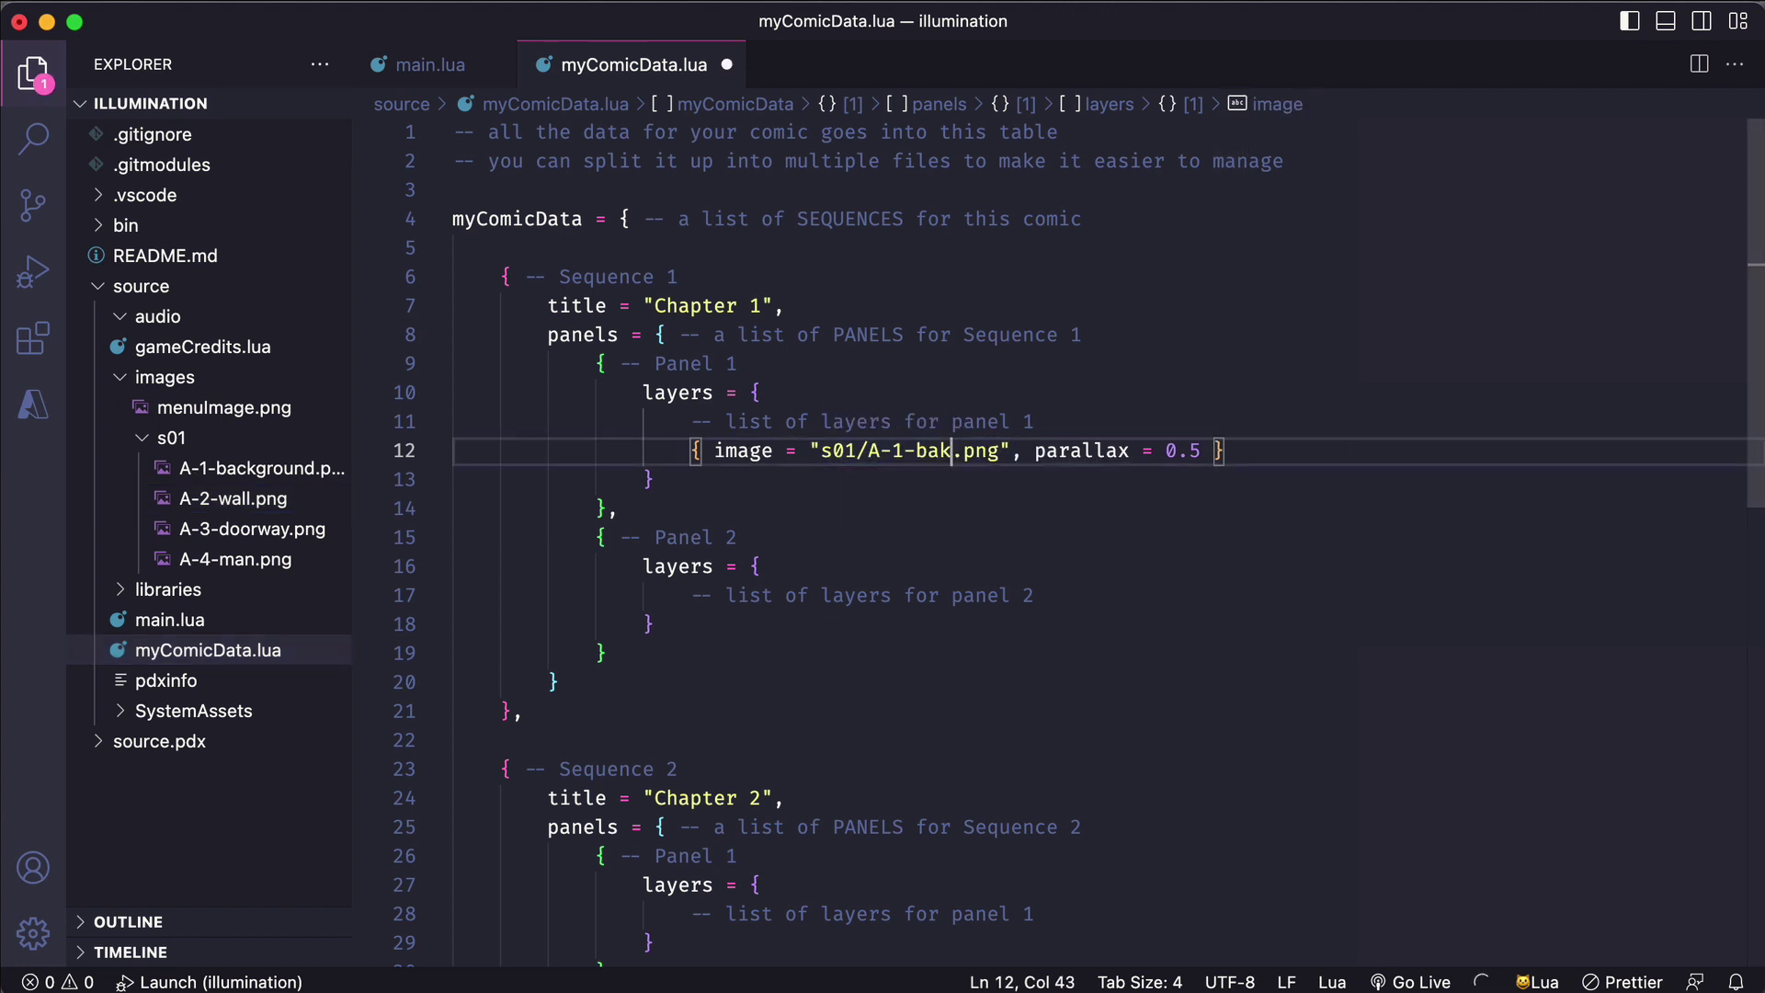
click(1321, 451)
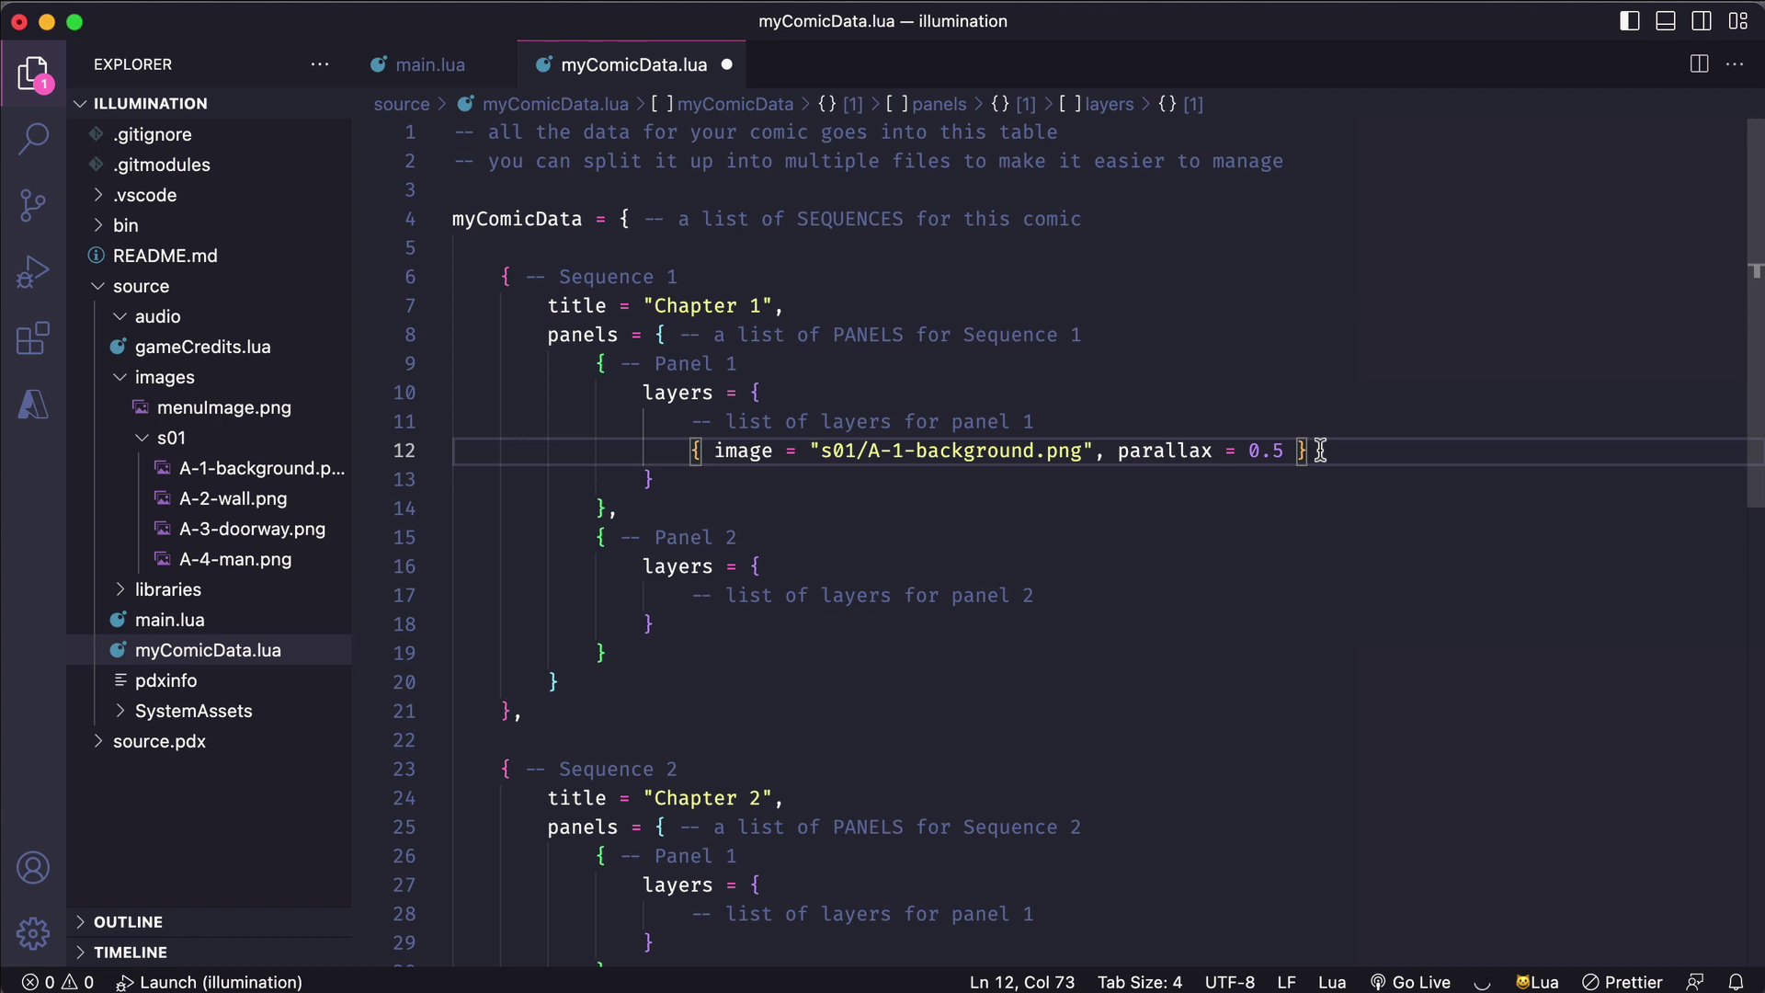
text(,)
- Duplicate the layer line into A-2-wall and A-3-doorway entries
key(shift+alt+Down)
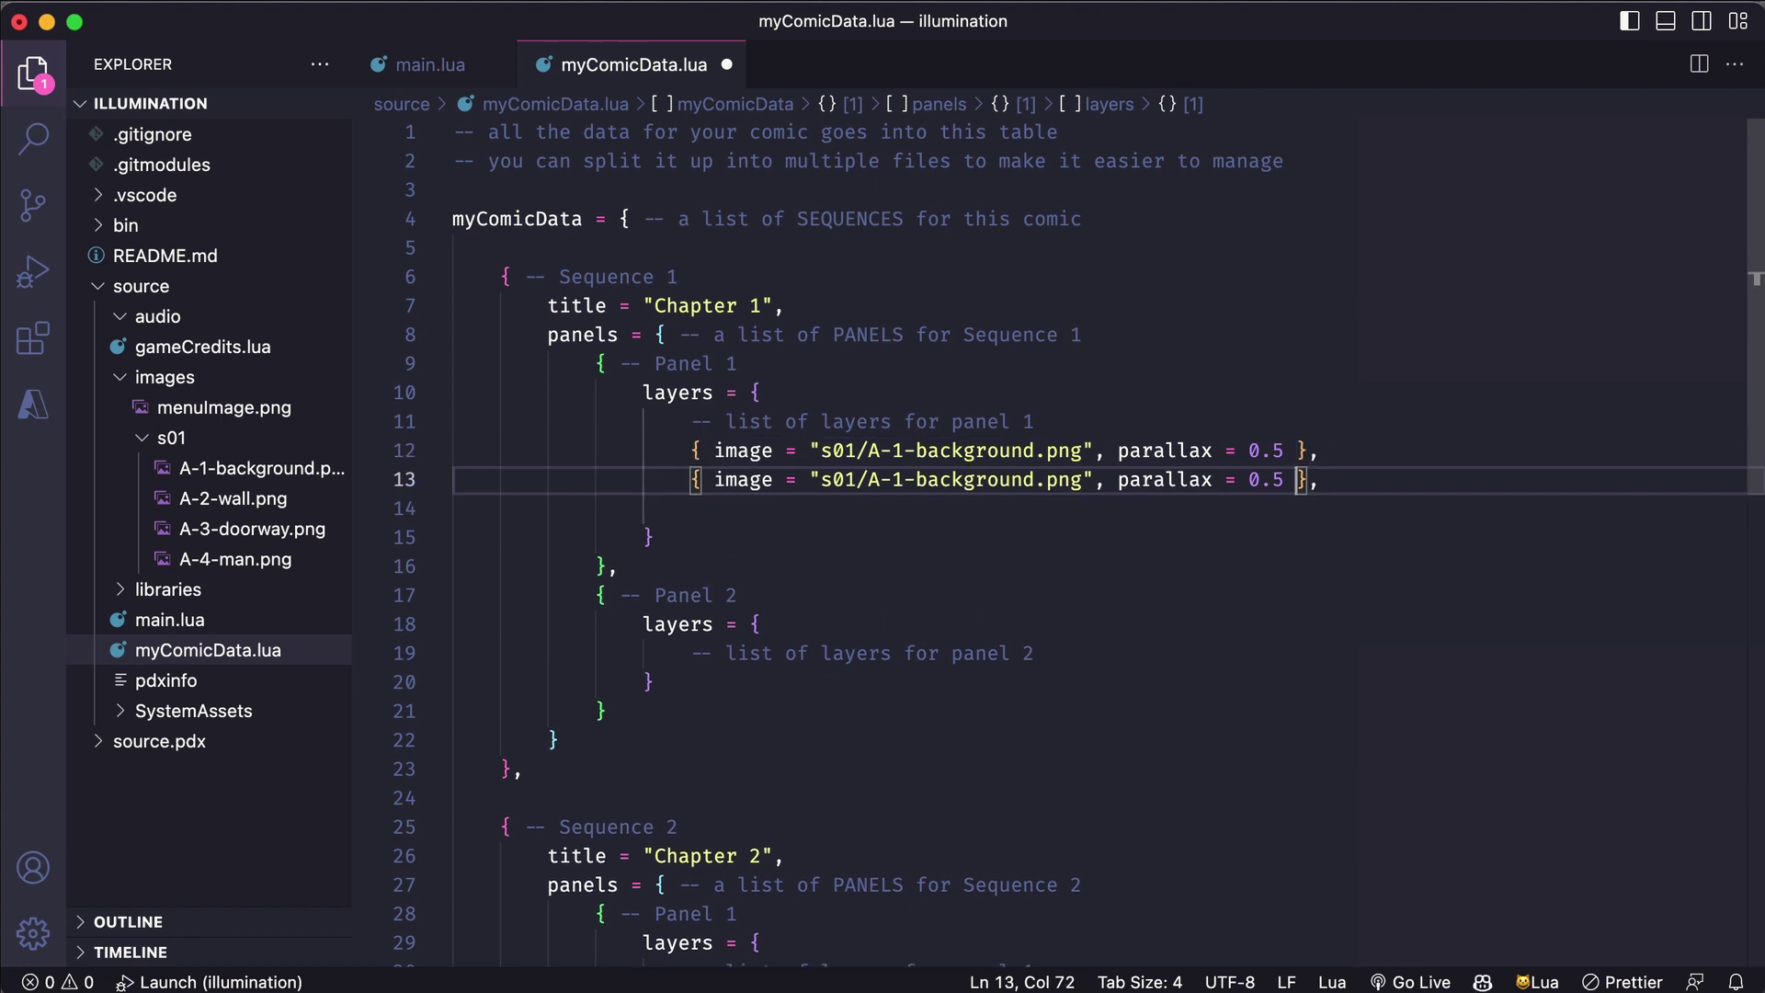
double_click(994, 486)
key(BackSpace)
key(BackSpace)
key(BackSpace)
text(2-wall)
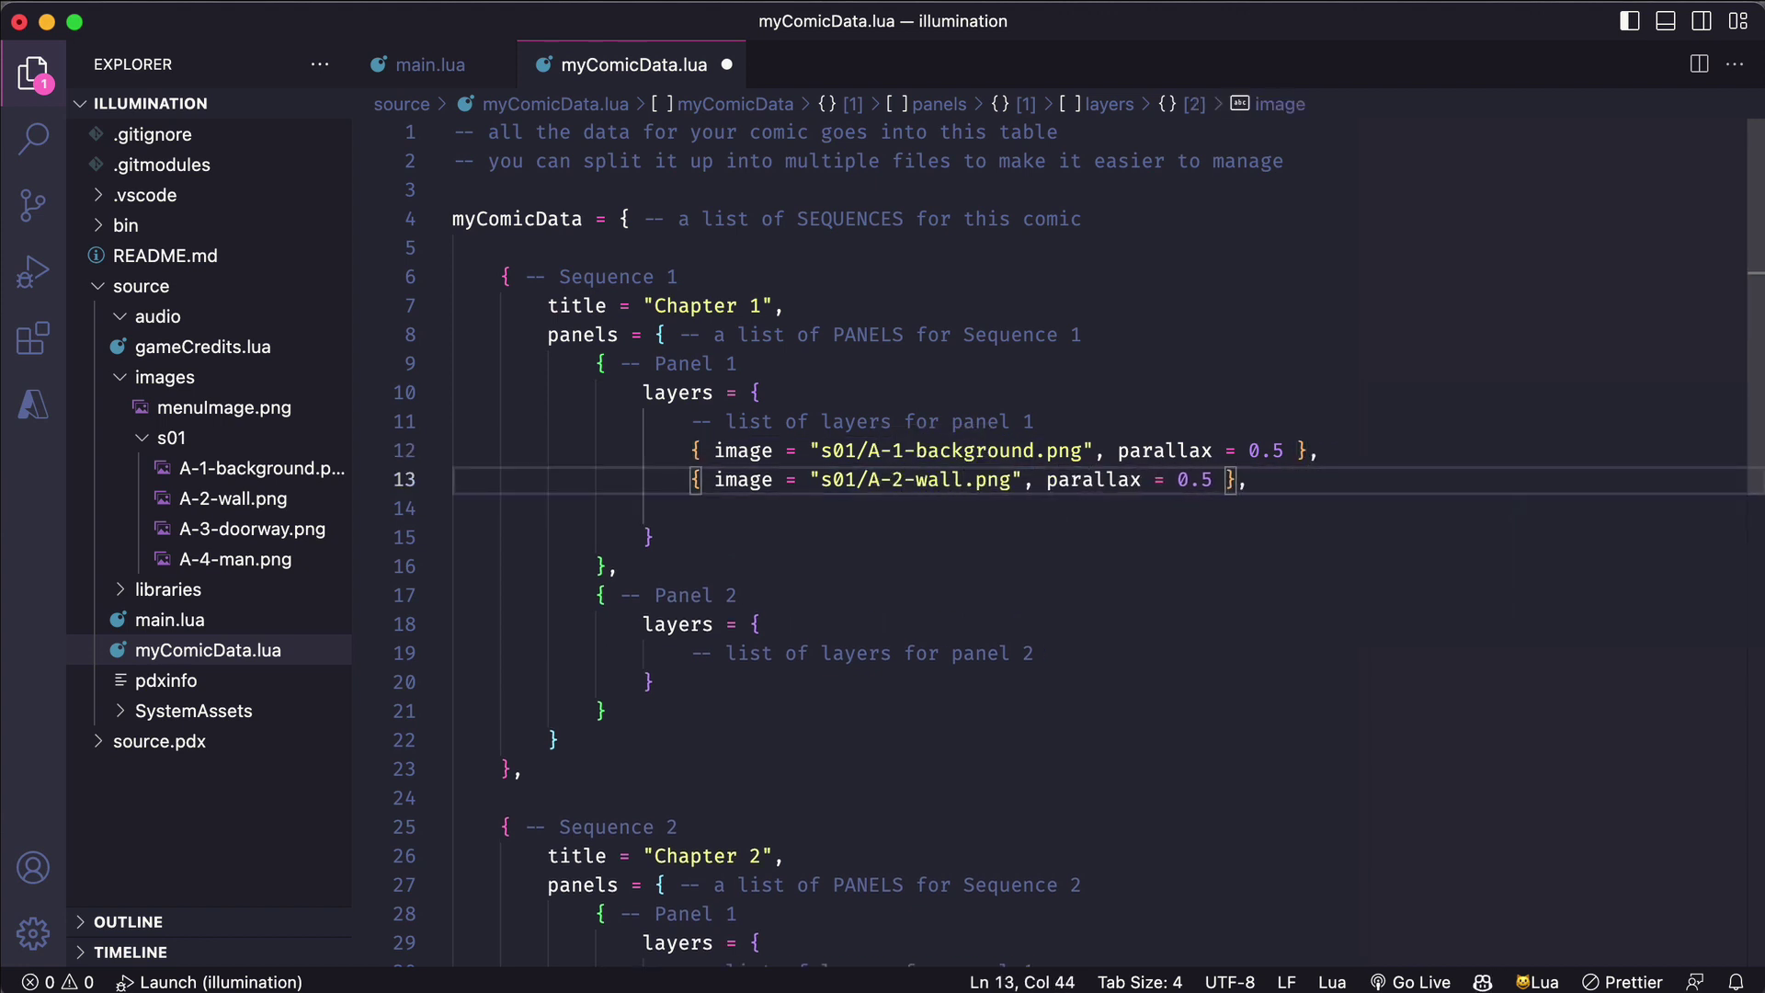
key(shift+alt+Down)
key(BackSpace)
key(BackSpace)
key(BackSpace)
key(BackSpace)
key(BackSpace)
key(BackSpace)
text(3-doorway)
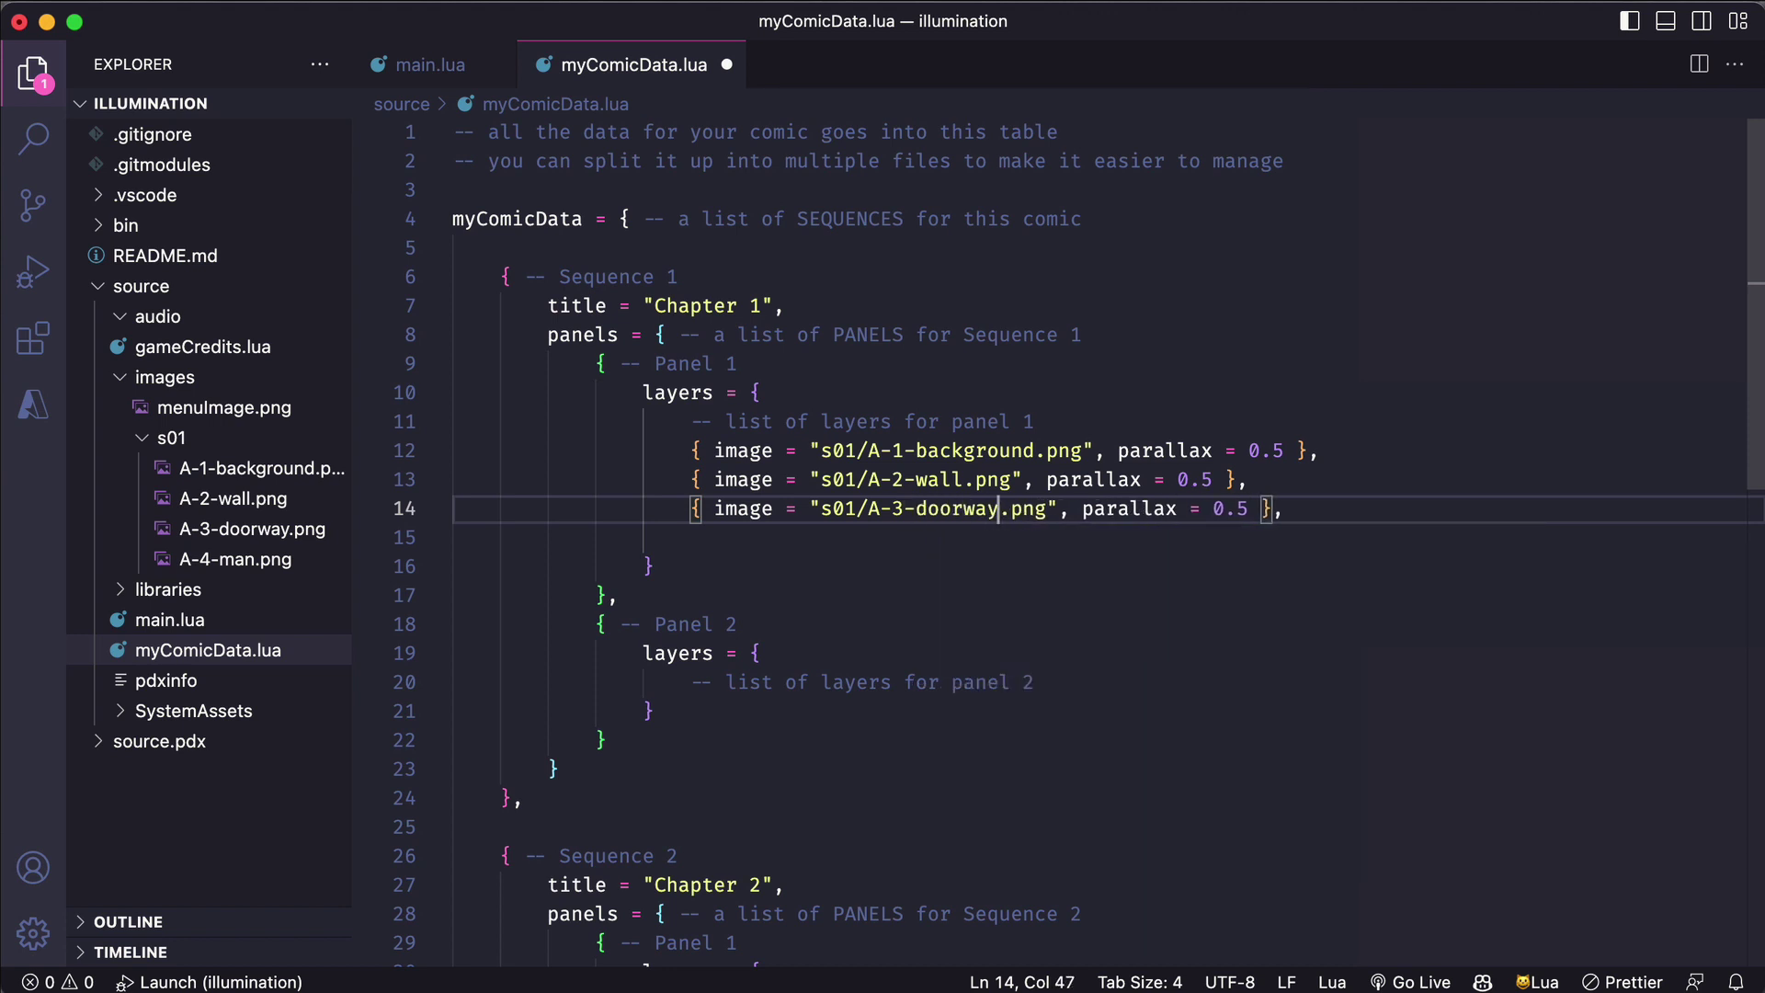
- Add the A-4-man entry, save myComicData.lua, and review the four layer lines
key(shift+alt+Down)
key(BackSpace)
key(BackSpace)
key(BackSpace)
key(BackSpace)
key(BackSpace)
key(BackSpace)
key(BackSpace)
key(BackSpace)
key(BackSpace)
text(4-man)
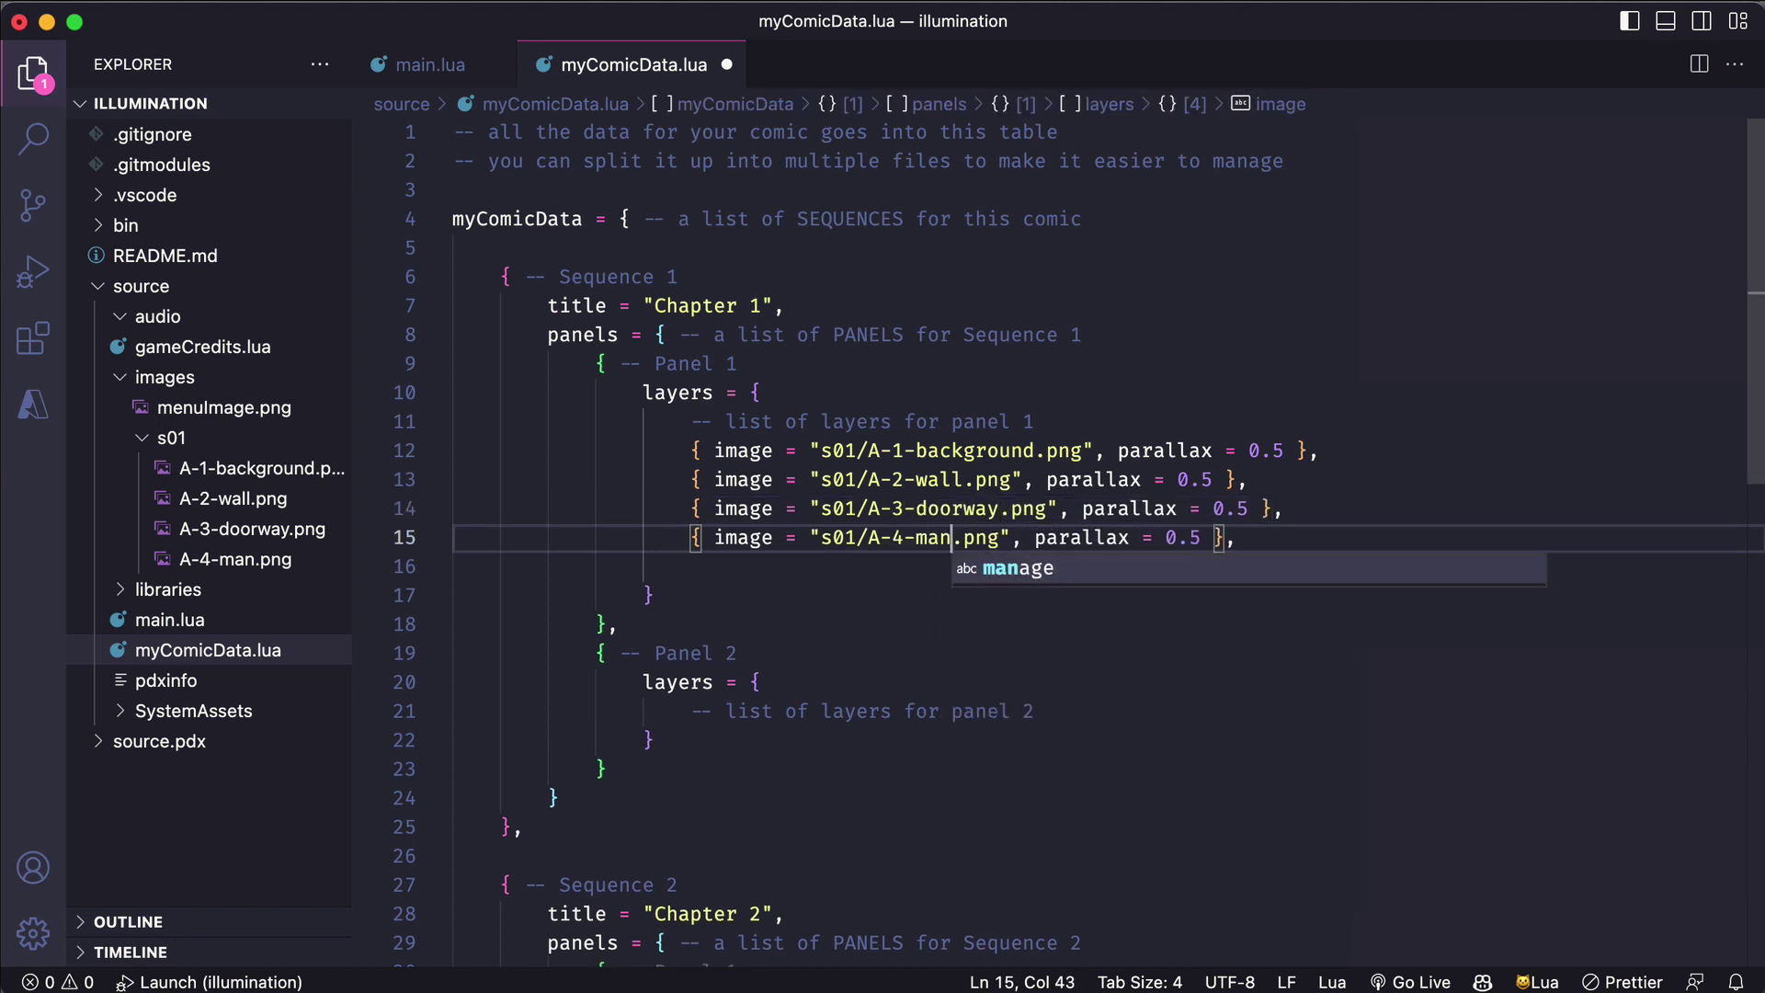
key(End)
key(super+s)
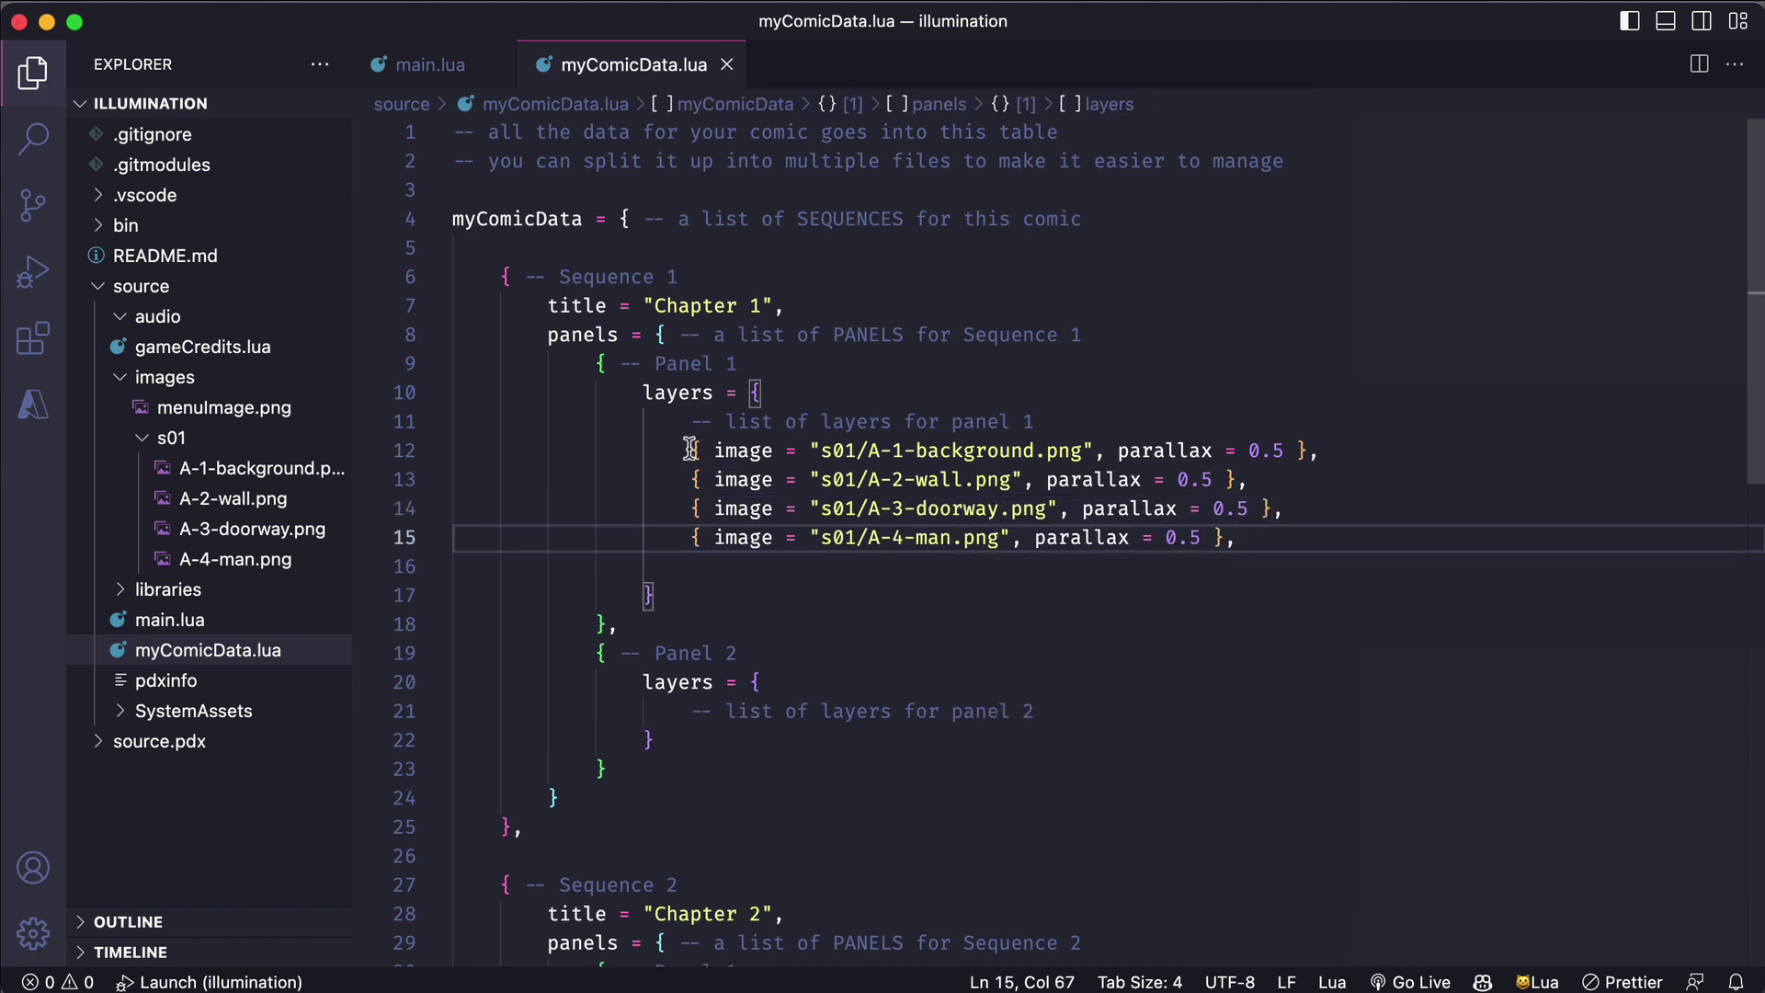
drag(691, 450, 1328, 447)
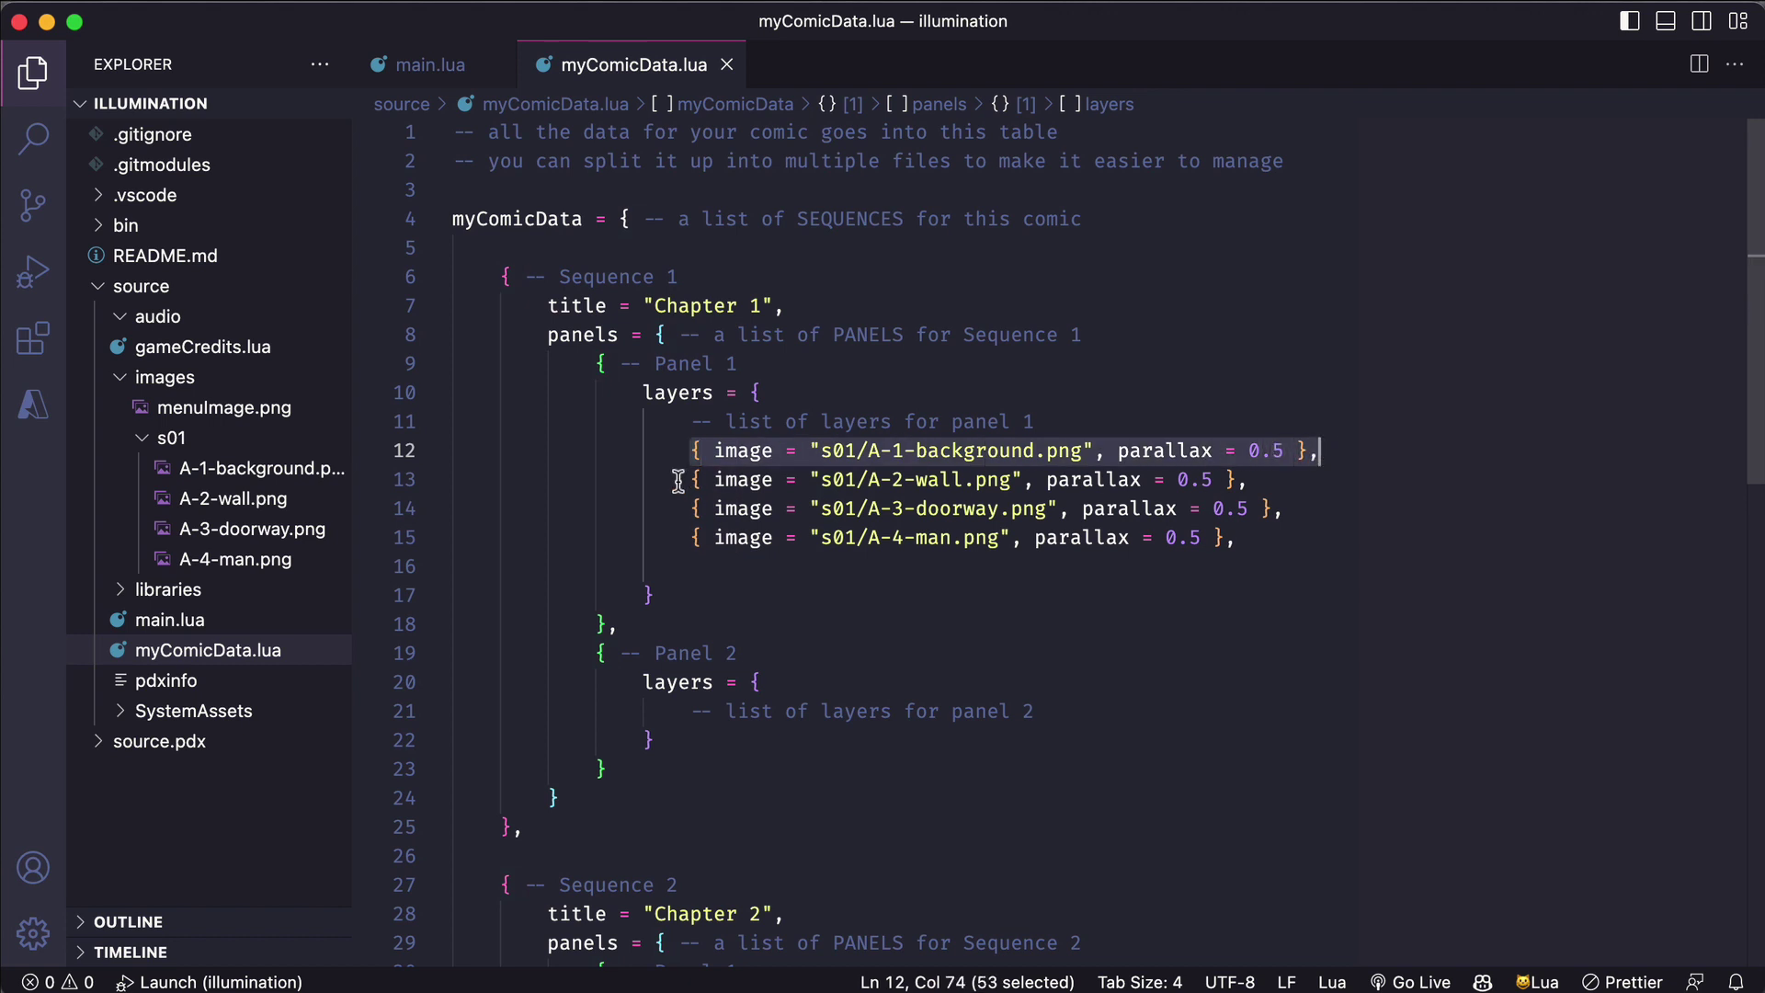
drag(691, 479, 1221, 482)
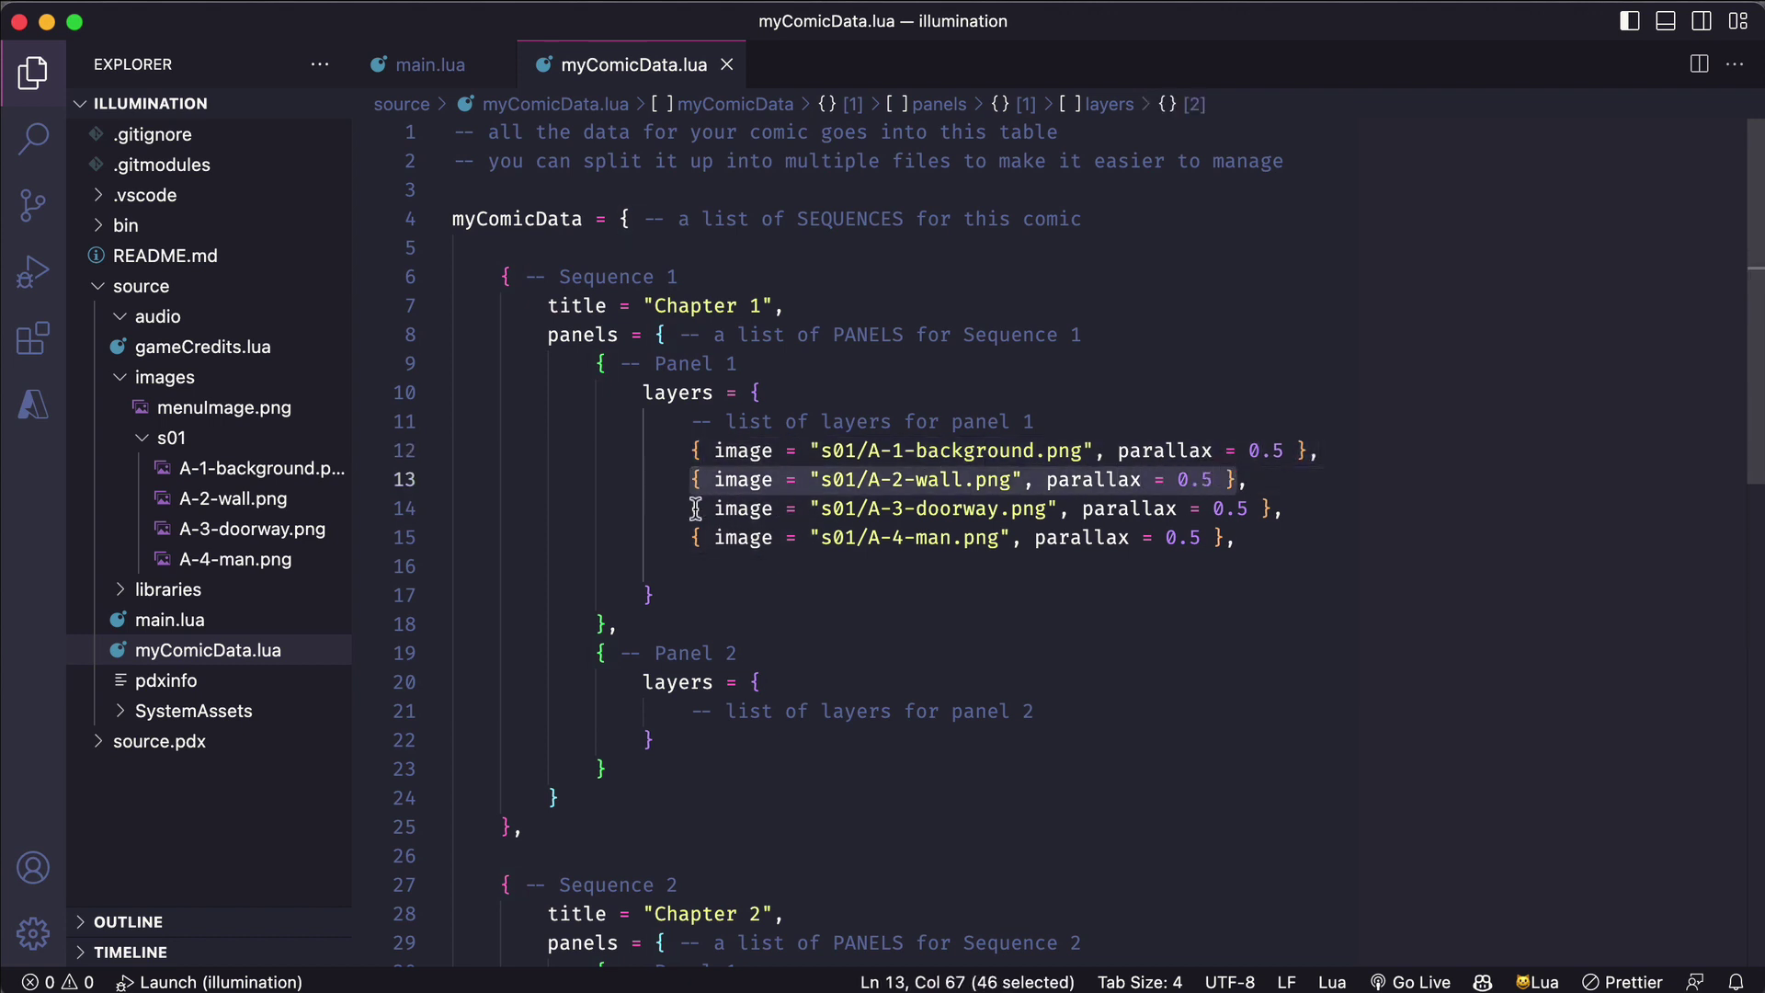
drag(694, 508, 1285, 508)
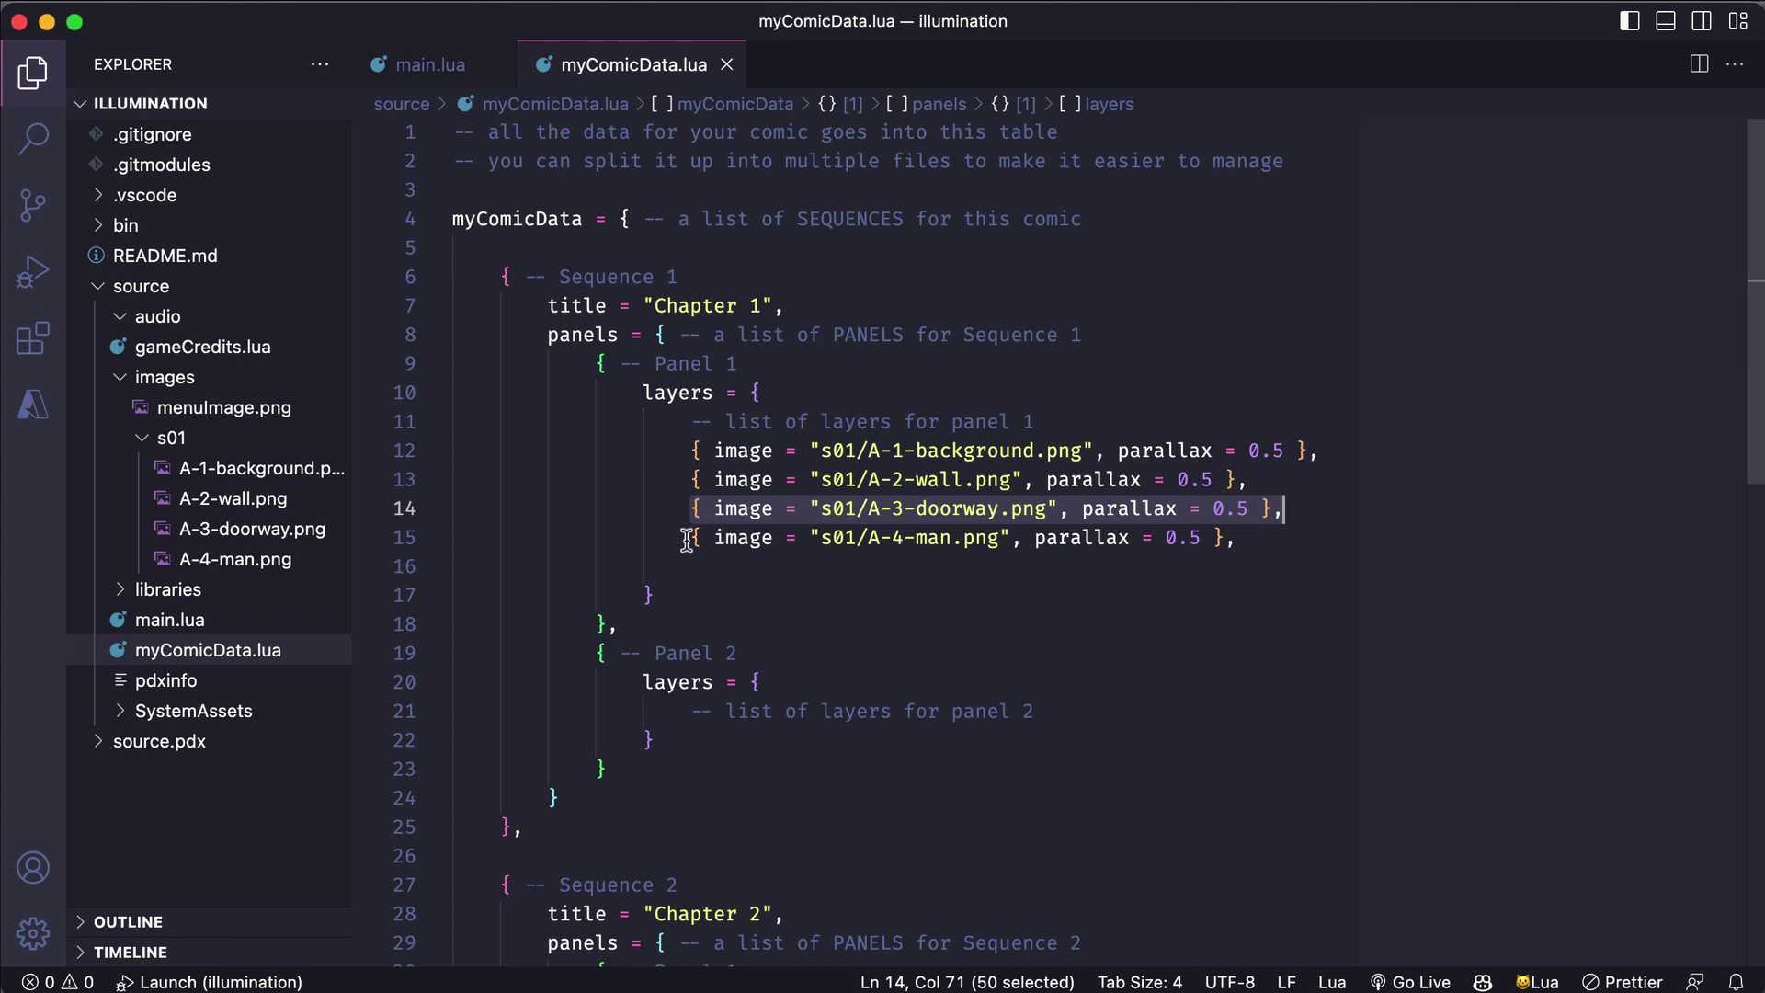
click(1442, 694)
key(super+r)
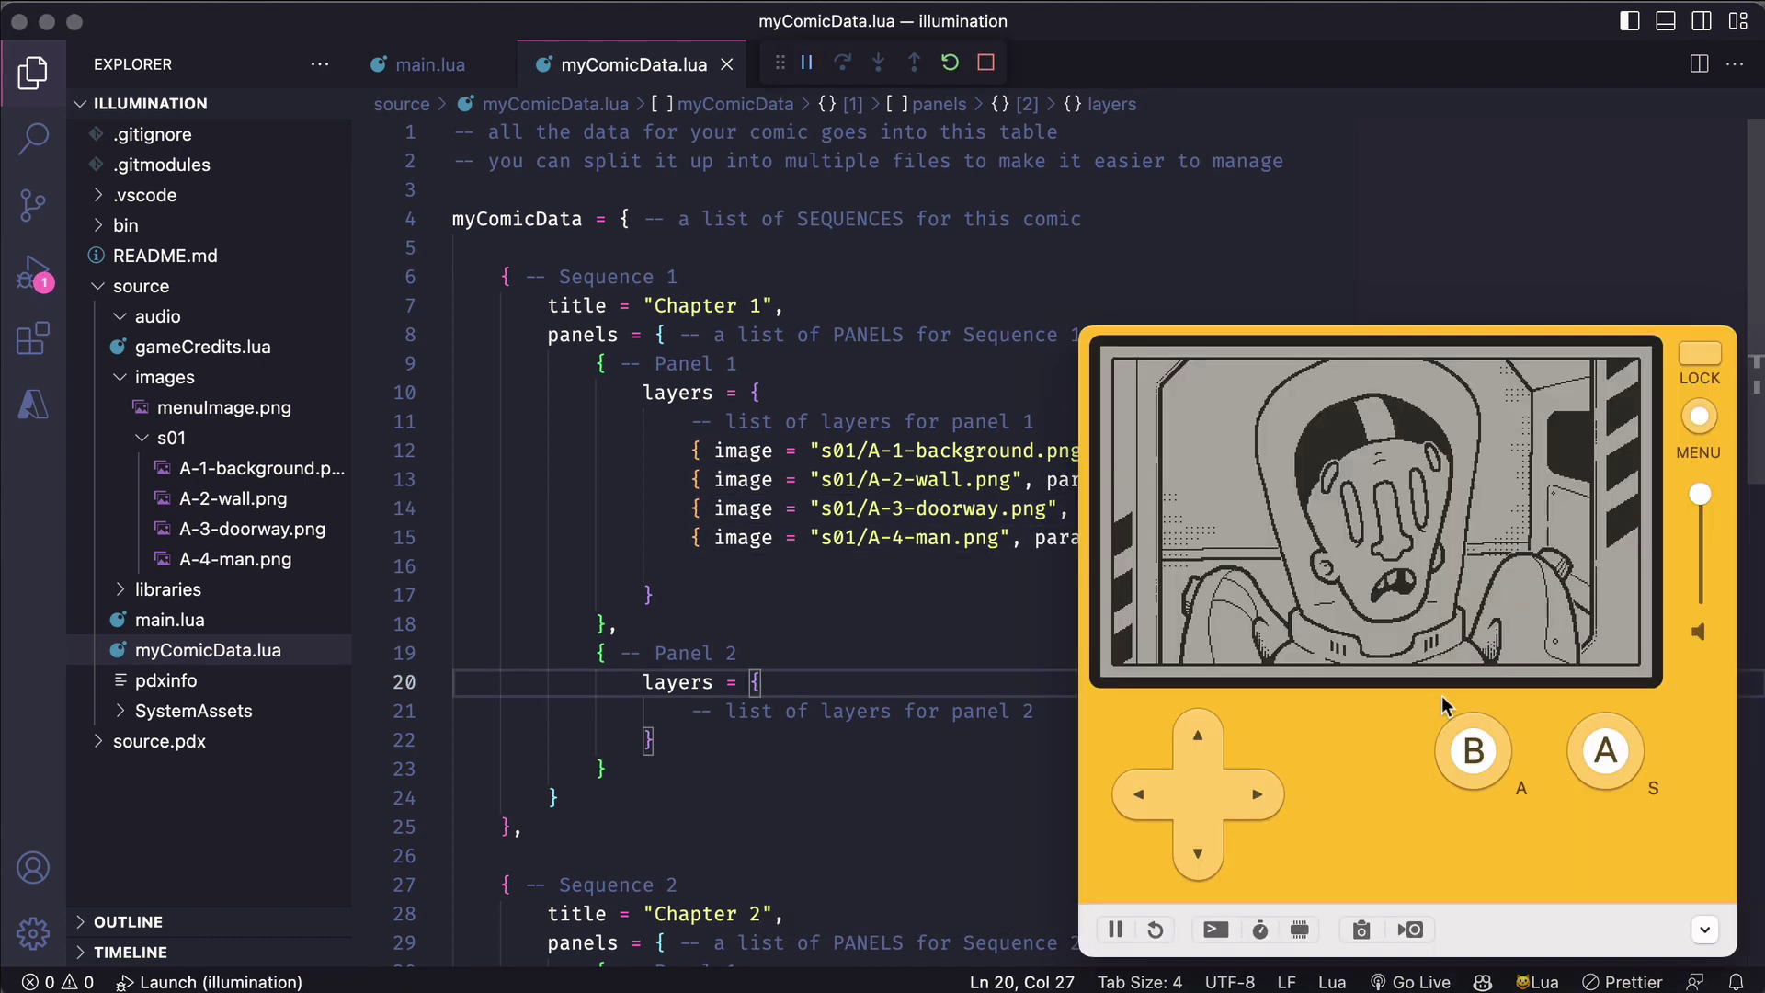
click(1604, 751)
click(1601, 753)
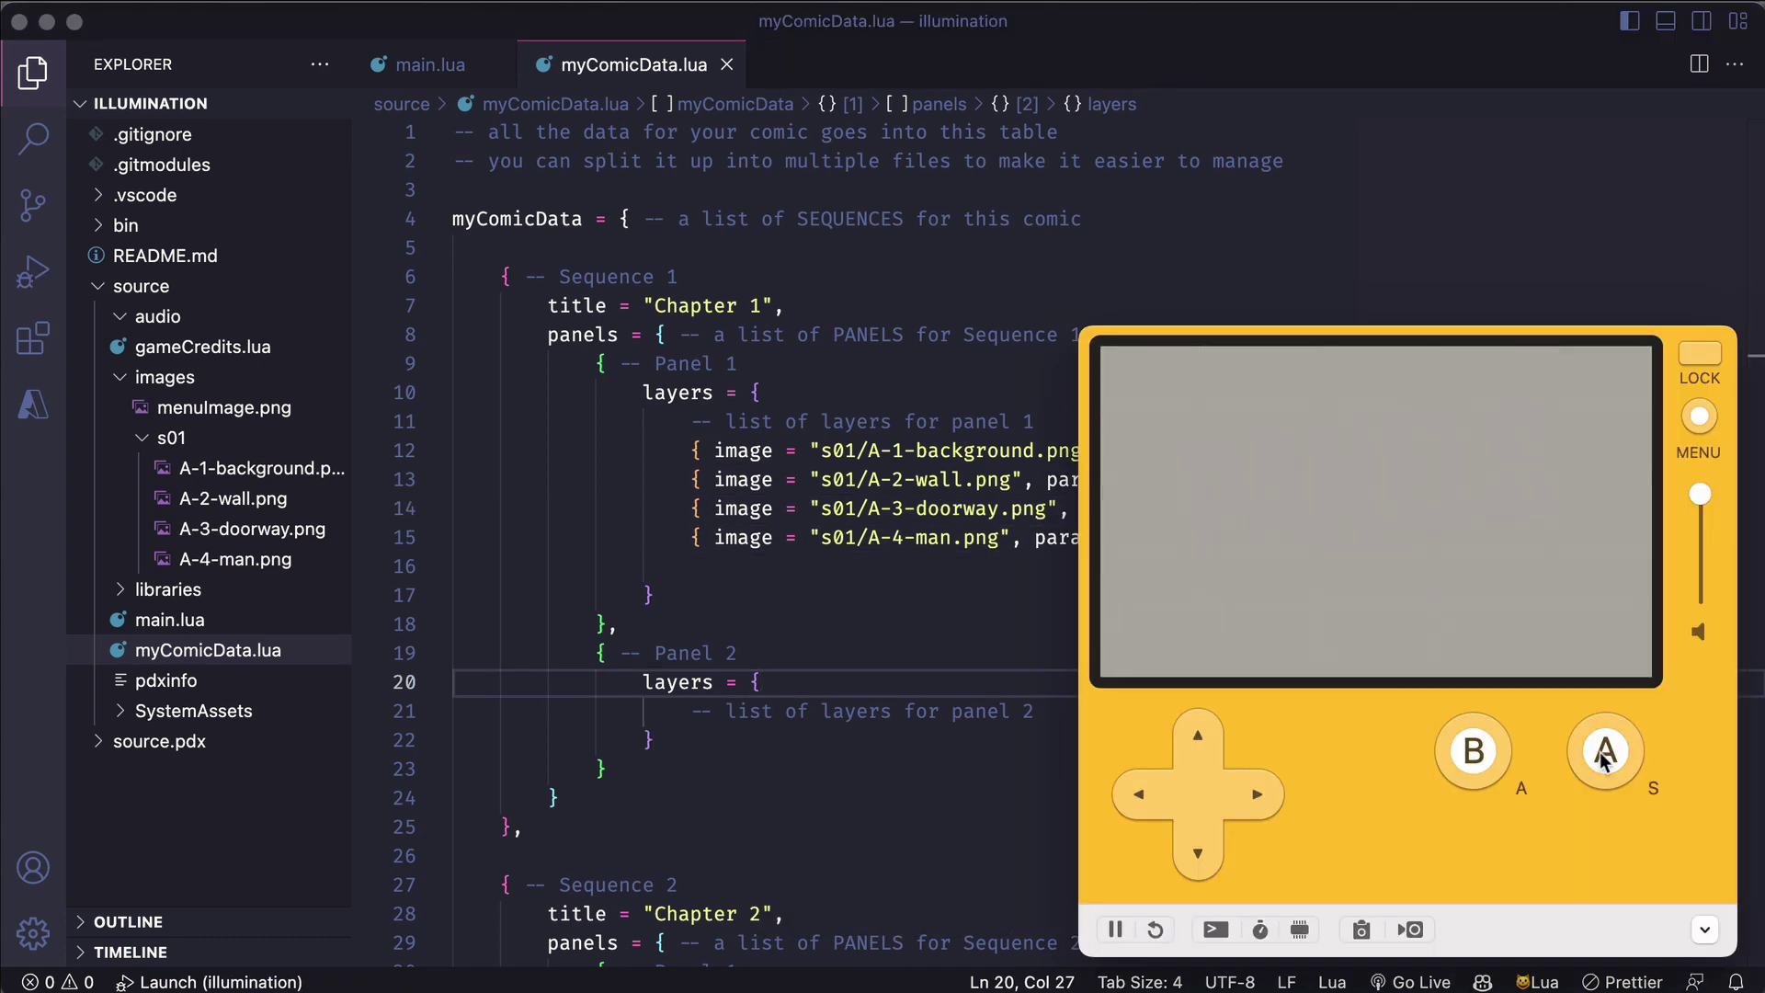
click(1261, 809)
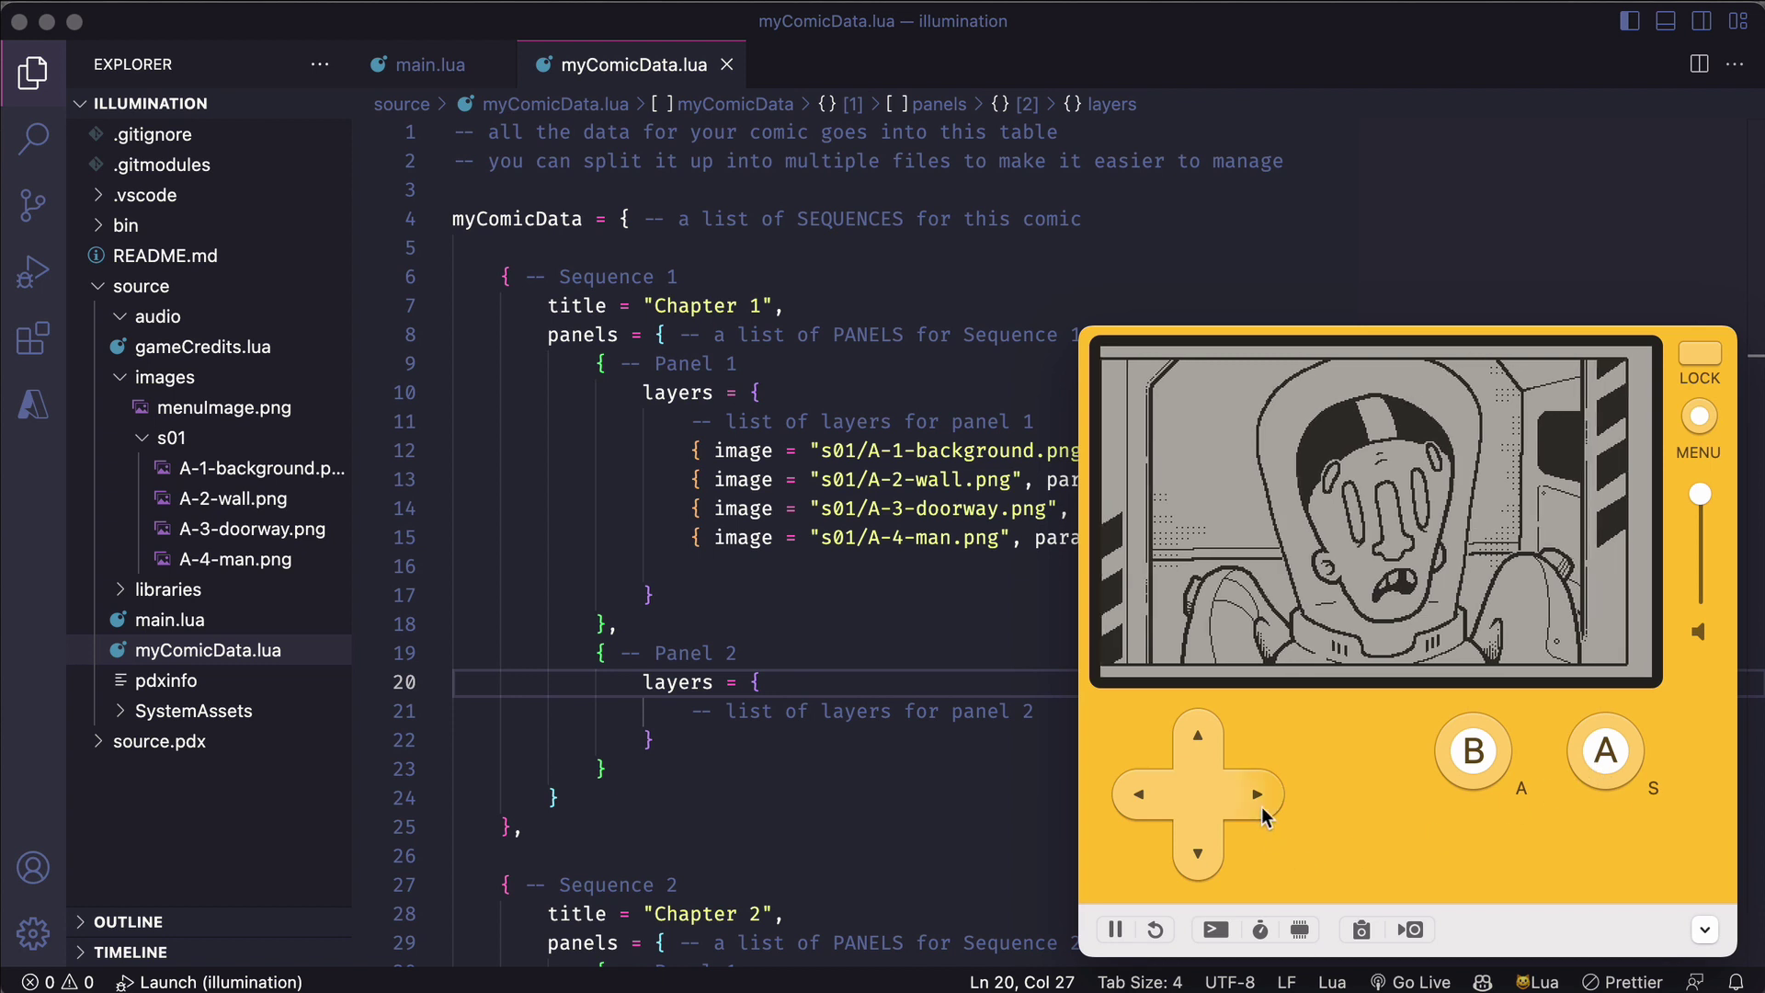
click(1138, 796)
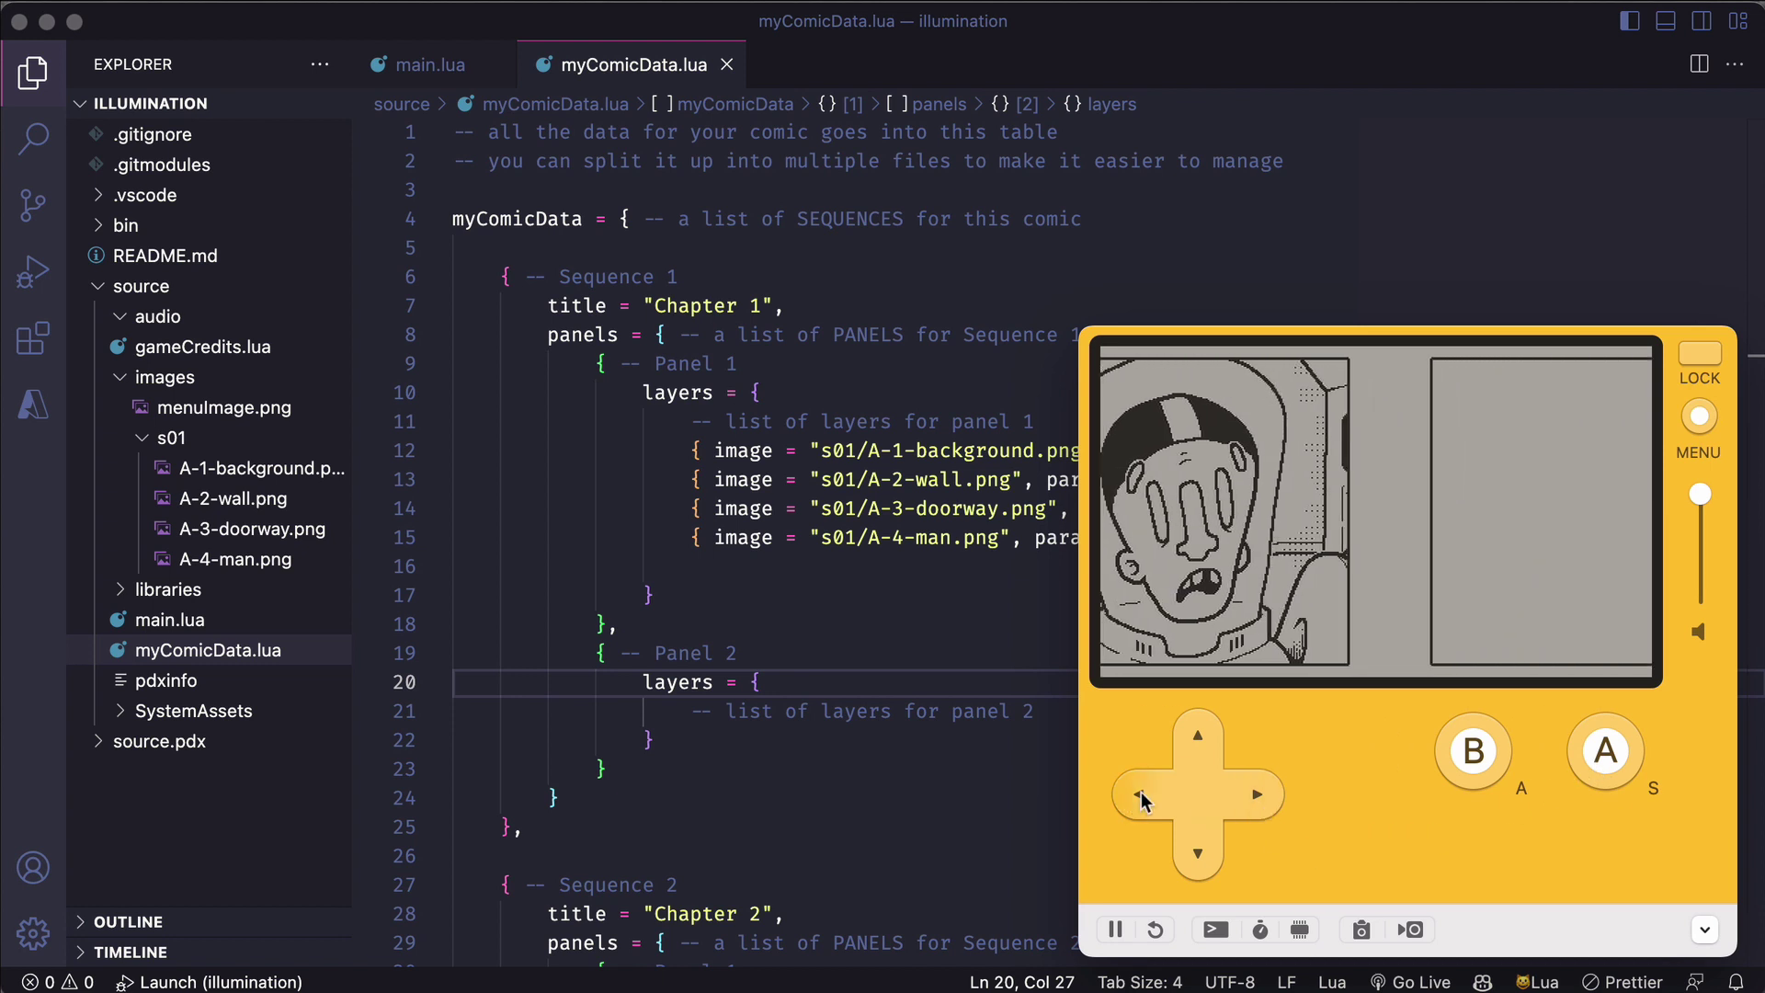
click(1242, 809)
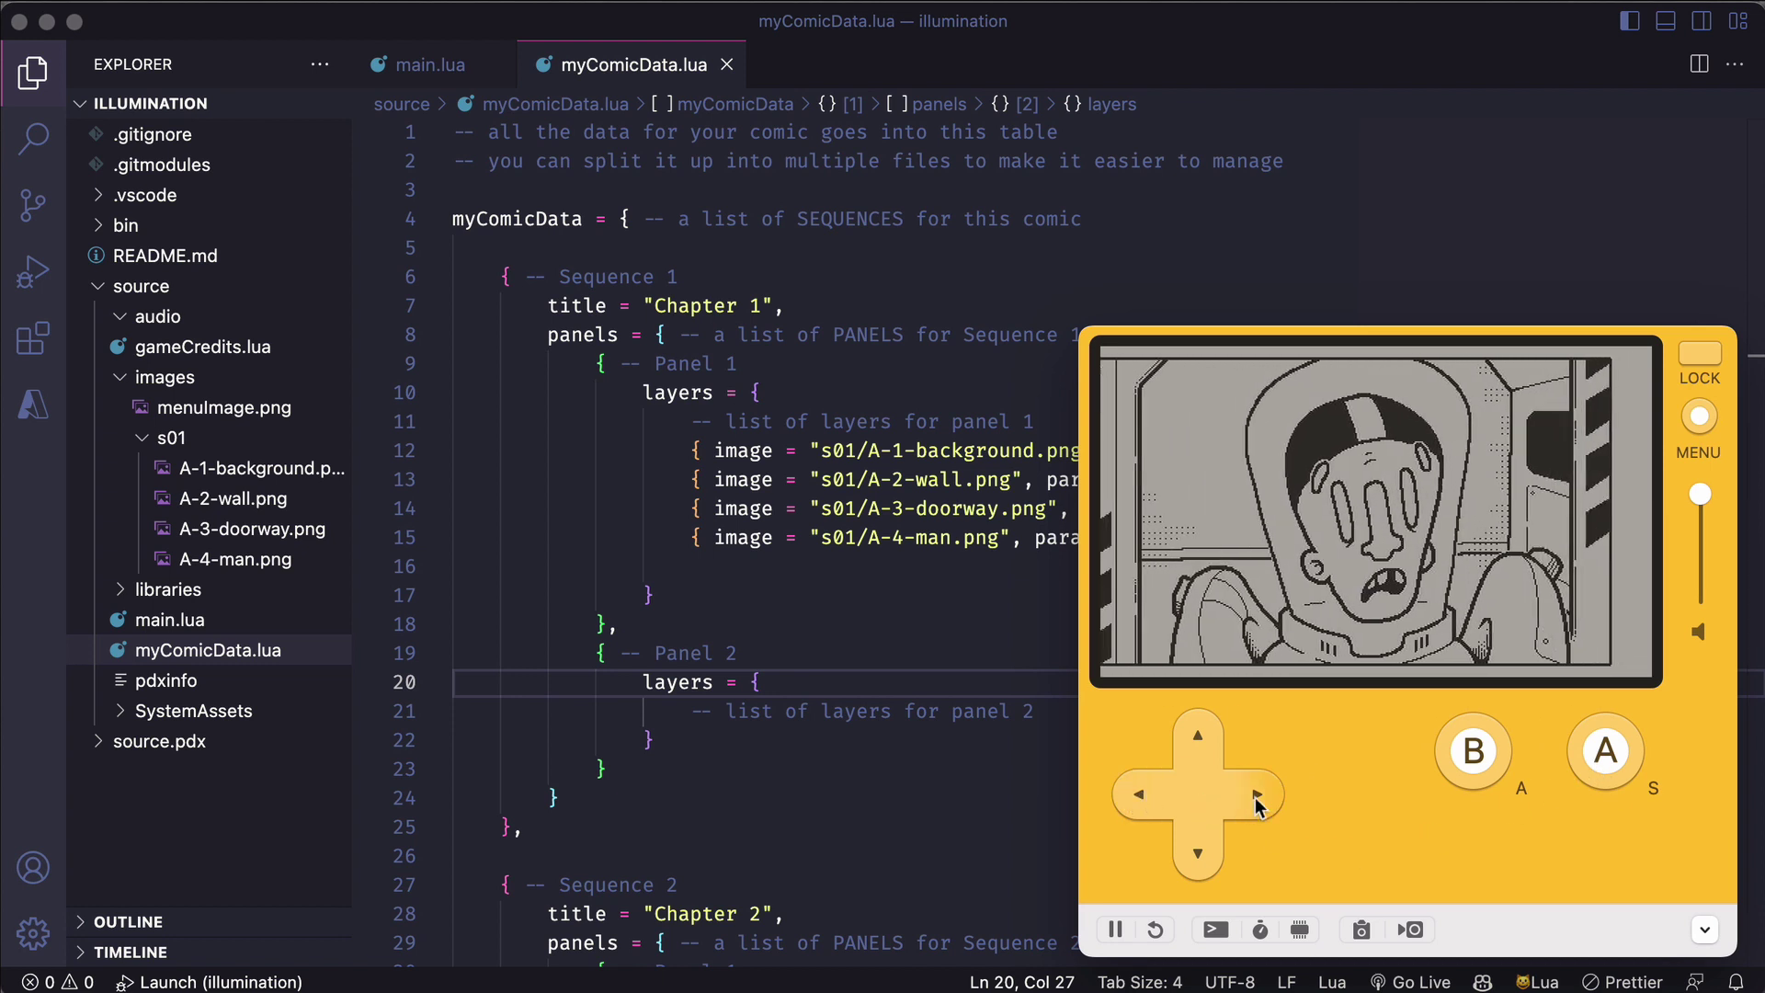
click(998, 710)
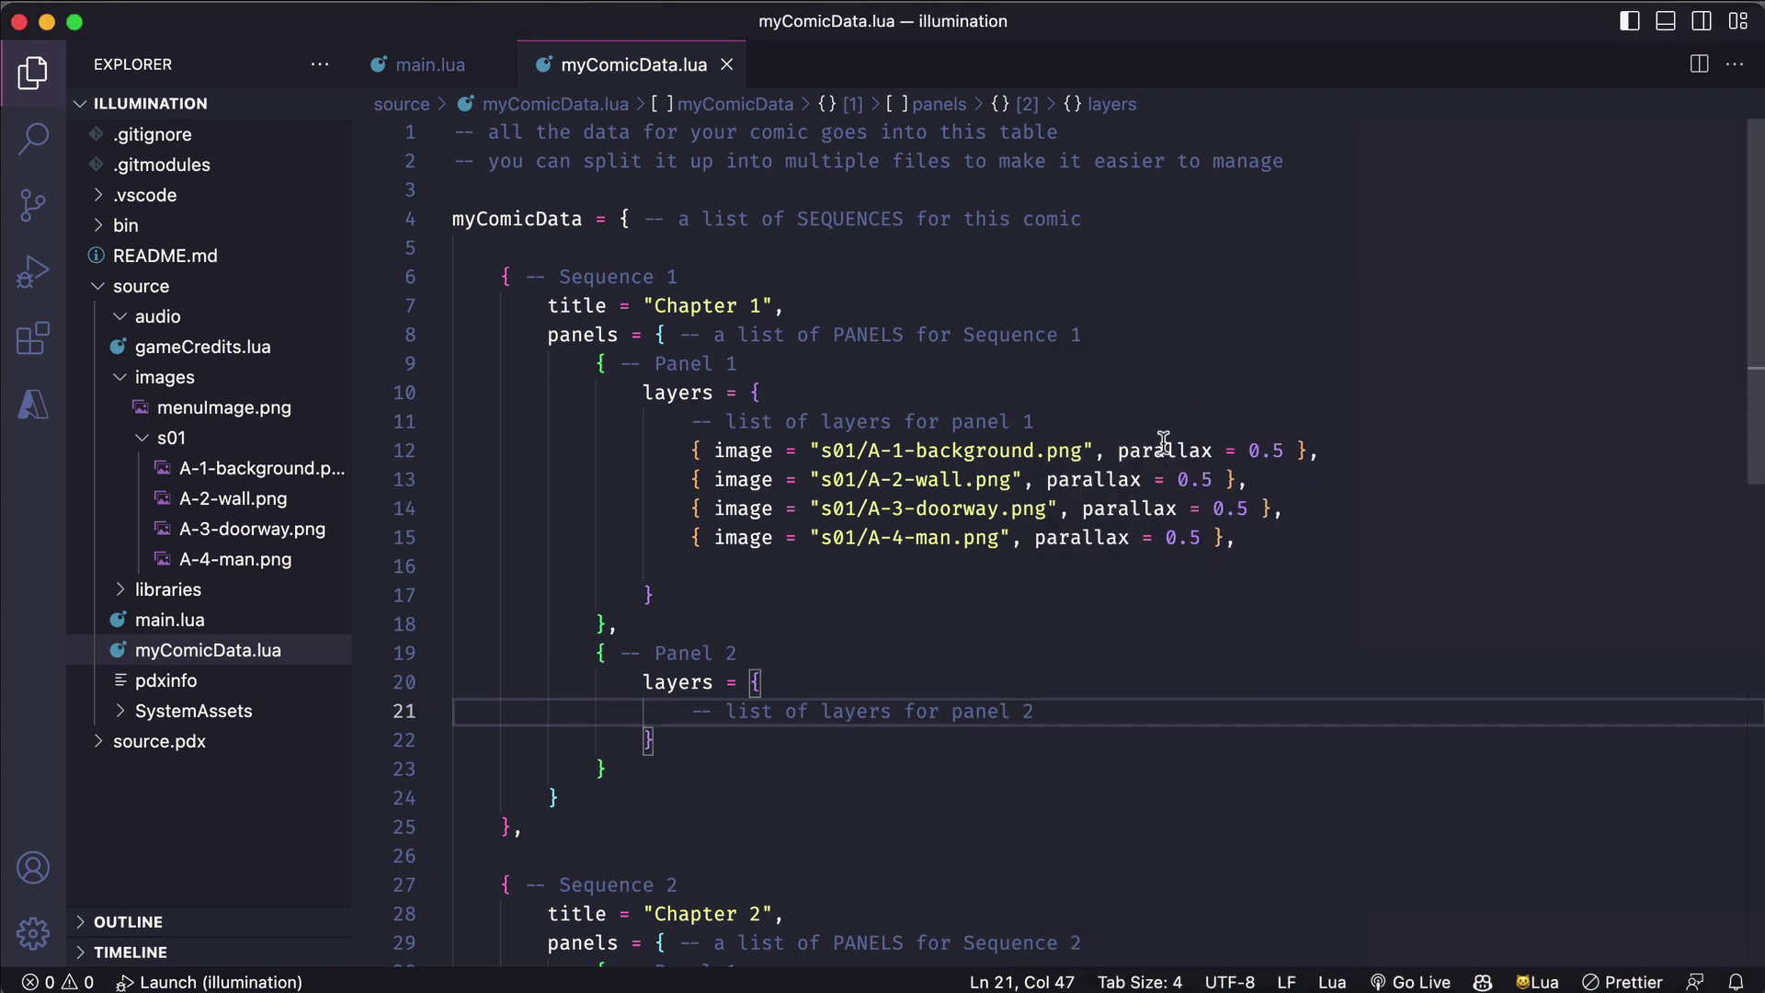
- Set the background layer's parallax to 1.0
drag(1178, 479, 1231, 507)
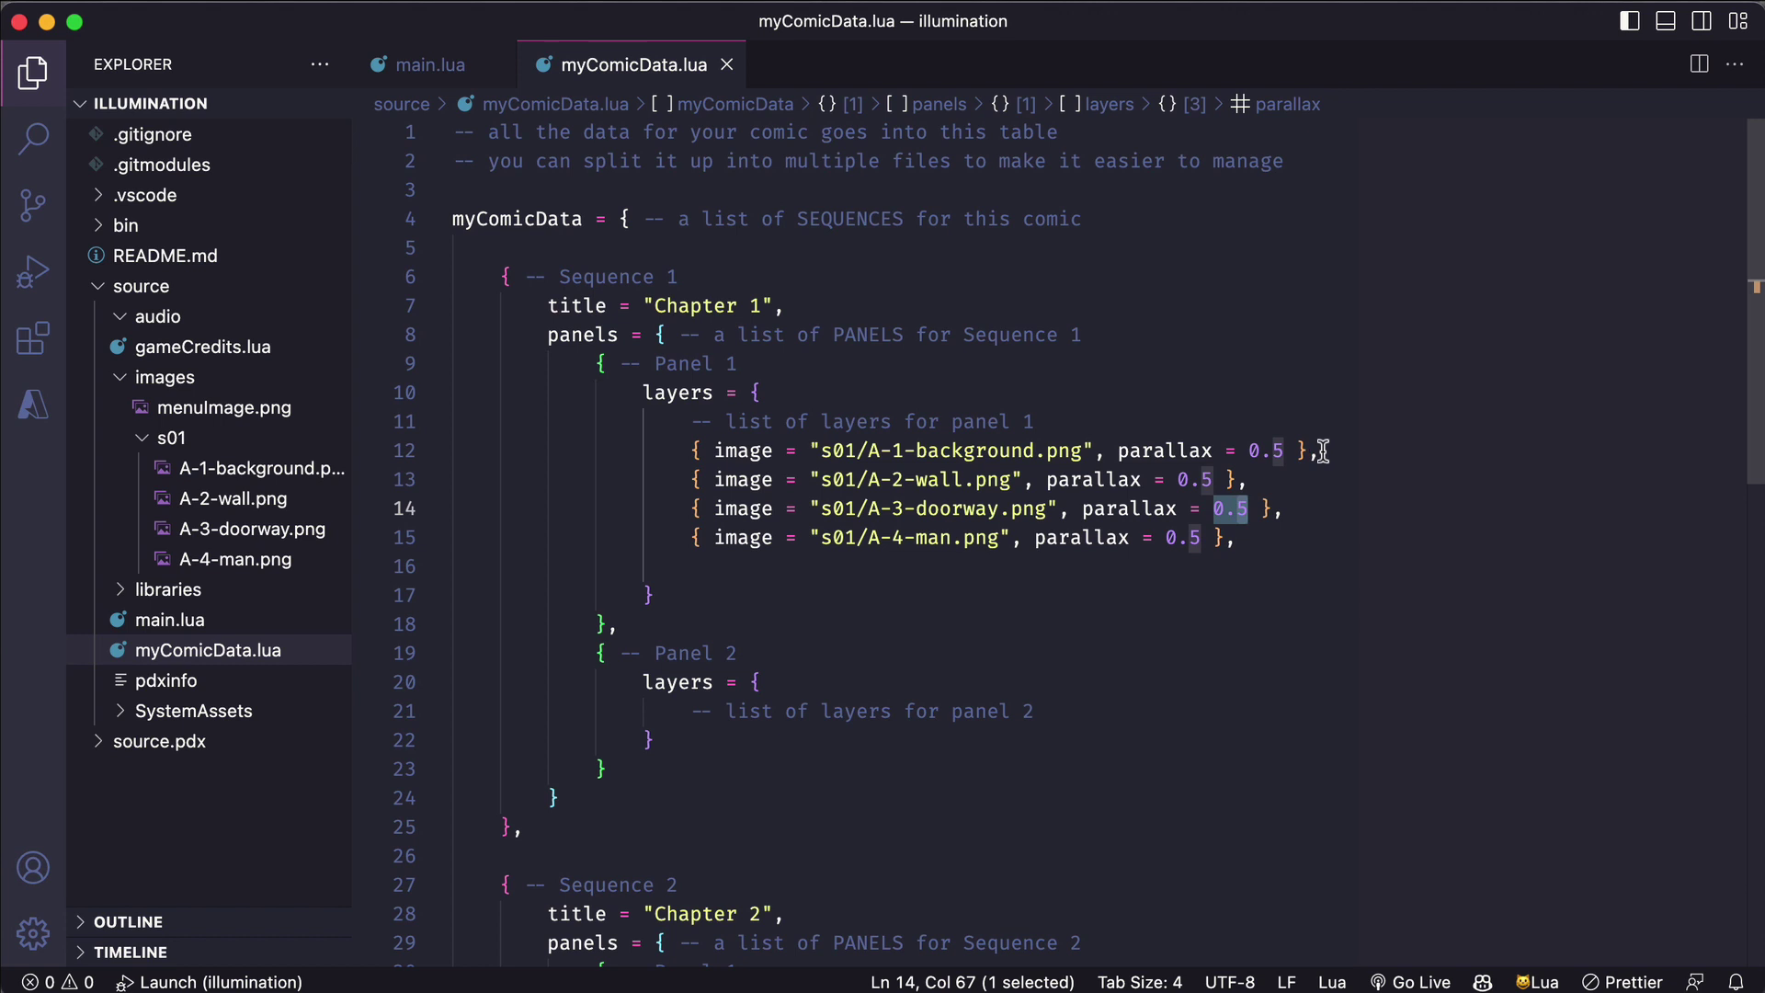
drag(1321, 450, 705, 452)
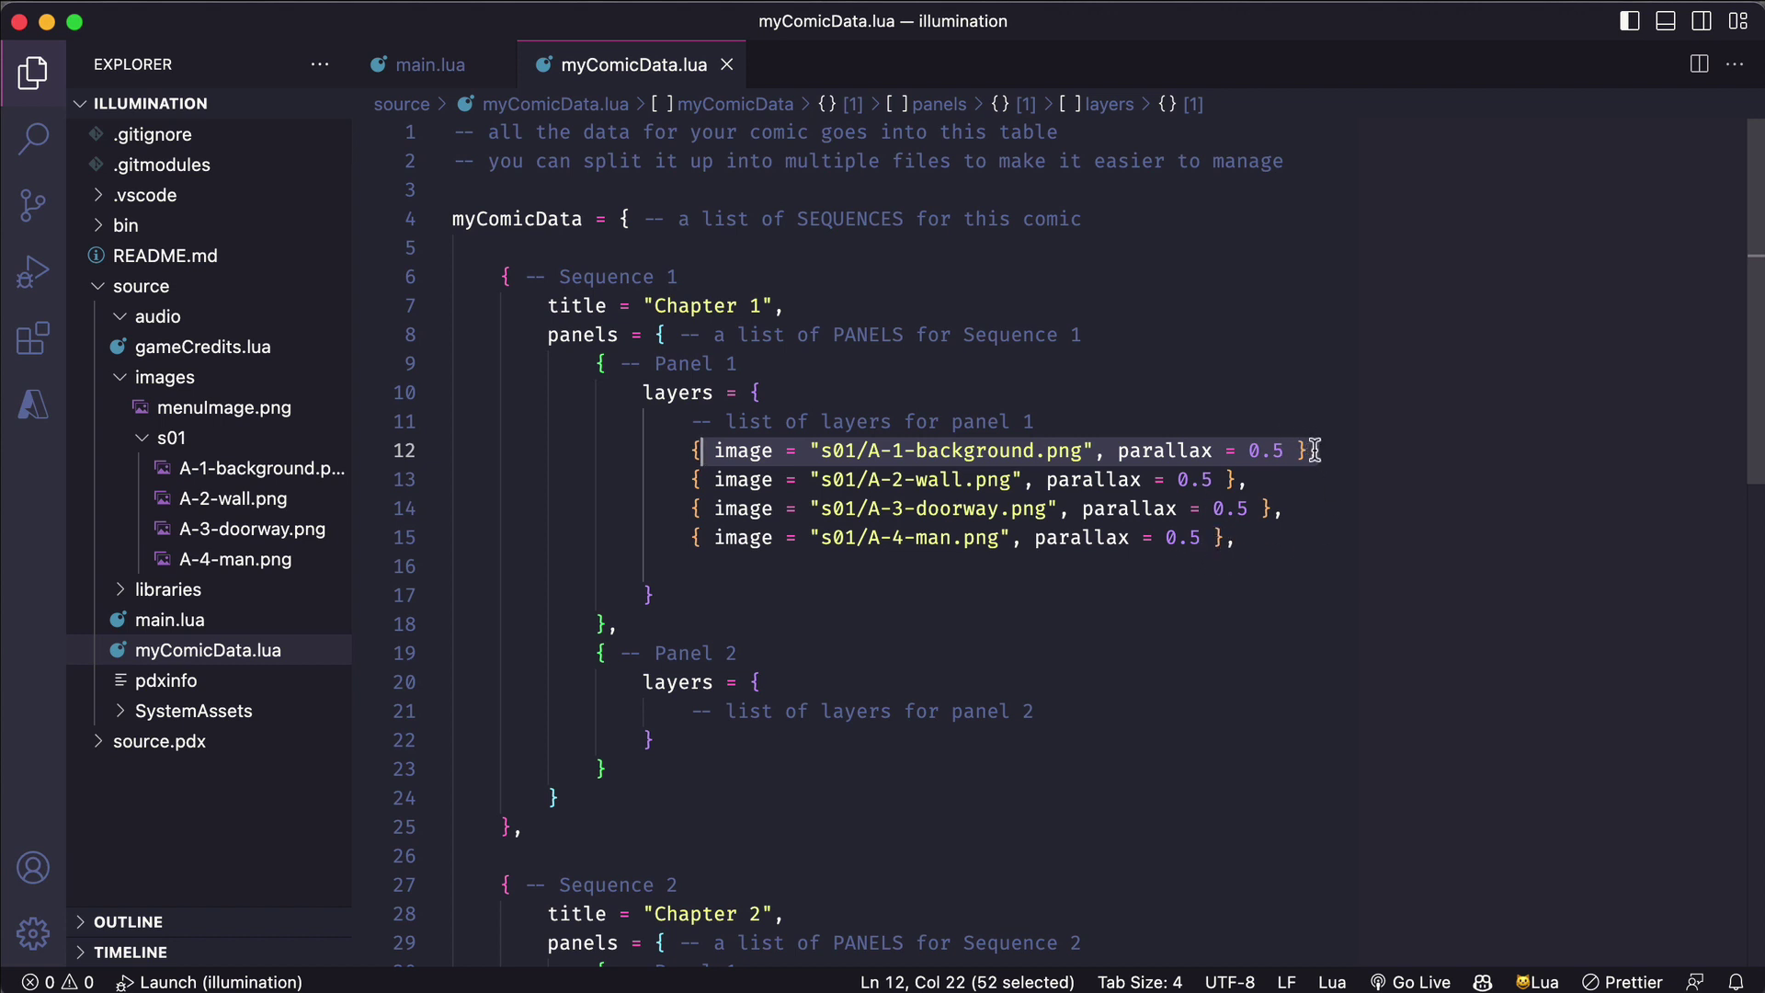
click(1284, 449)
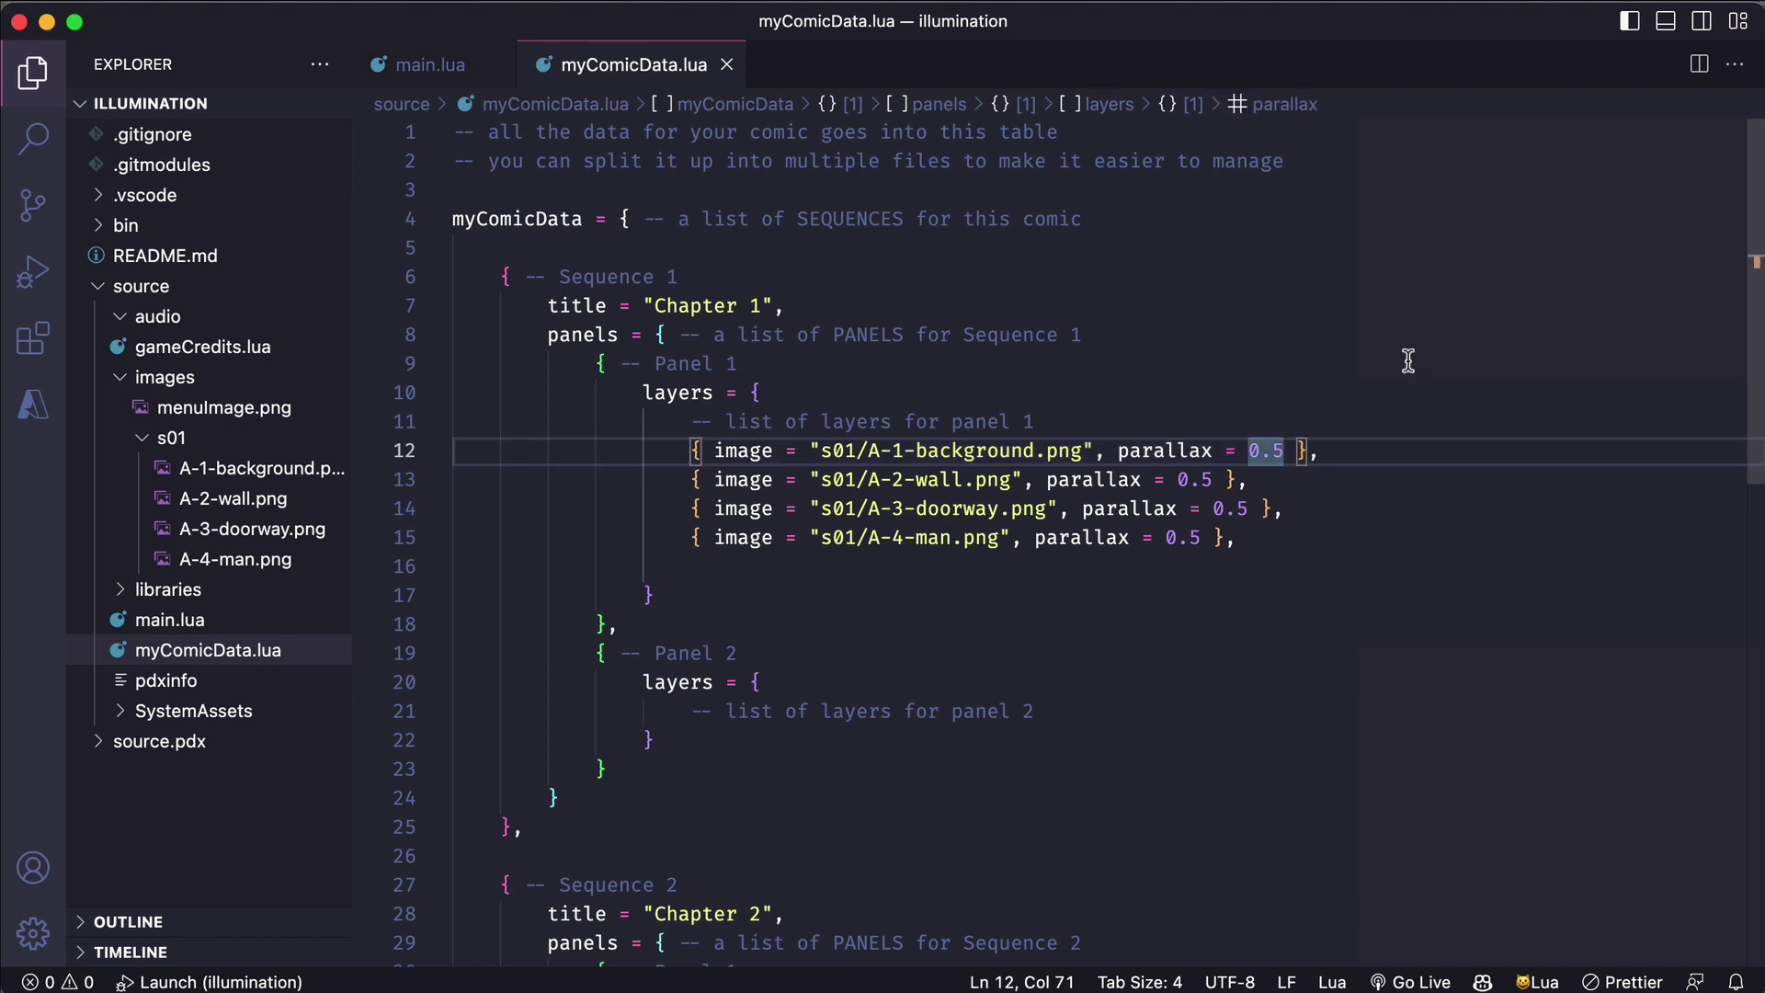
key(BackSpace)
key(BackSpace)
key(BackSpace)
text(1.0)
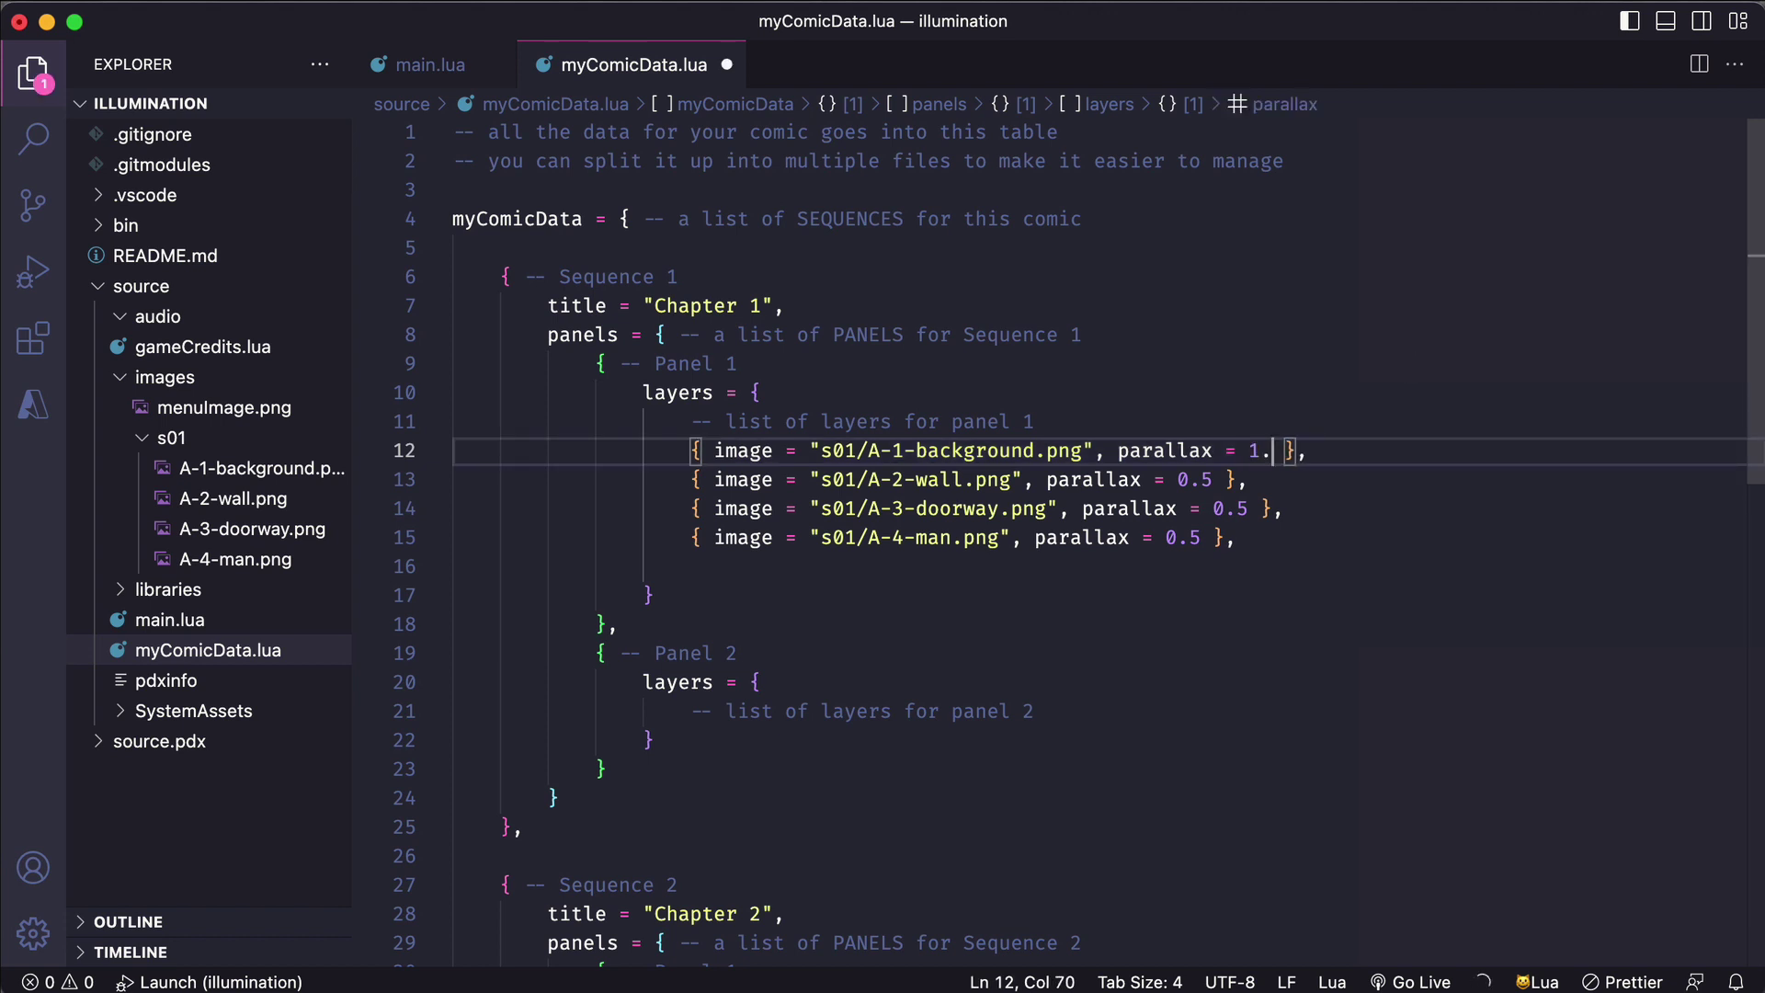
- Set wall and doorway parallax to 0.8 and 0.7, then save and run with Cmd+R
key(Down)
key(BackSpace)
key(BackSpace)
key(BackSpace)
text(0.8)
key(Down)
key(BackSpace)
key(BackSpace)
key(BackSpace)
text(0.7)
key(Down)
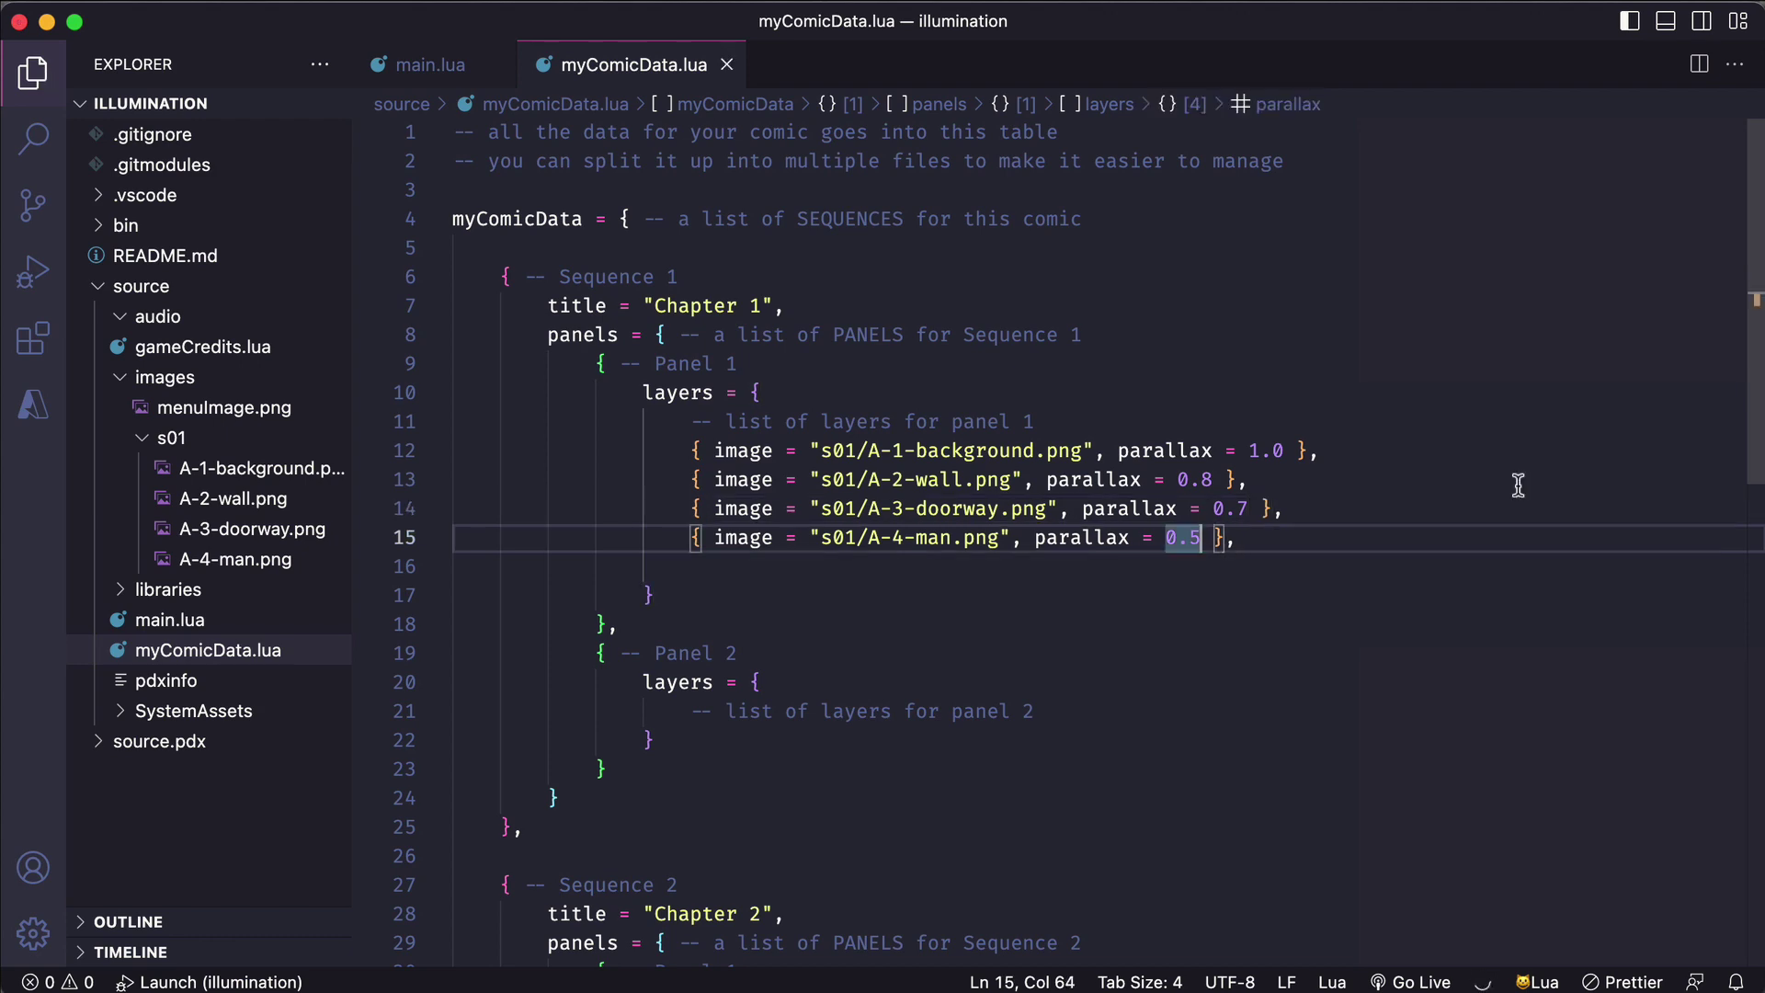
key(super+r)
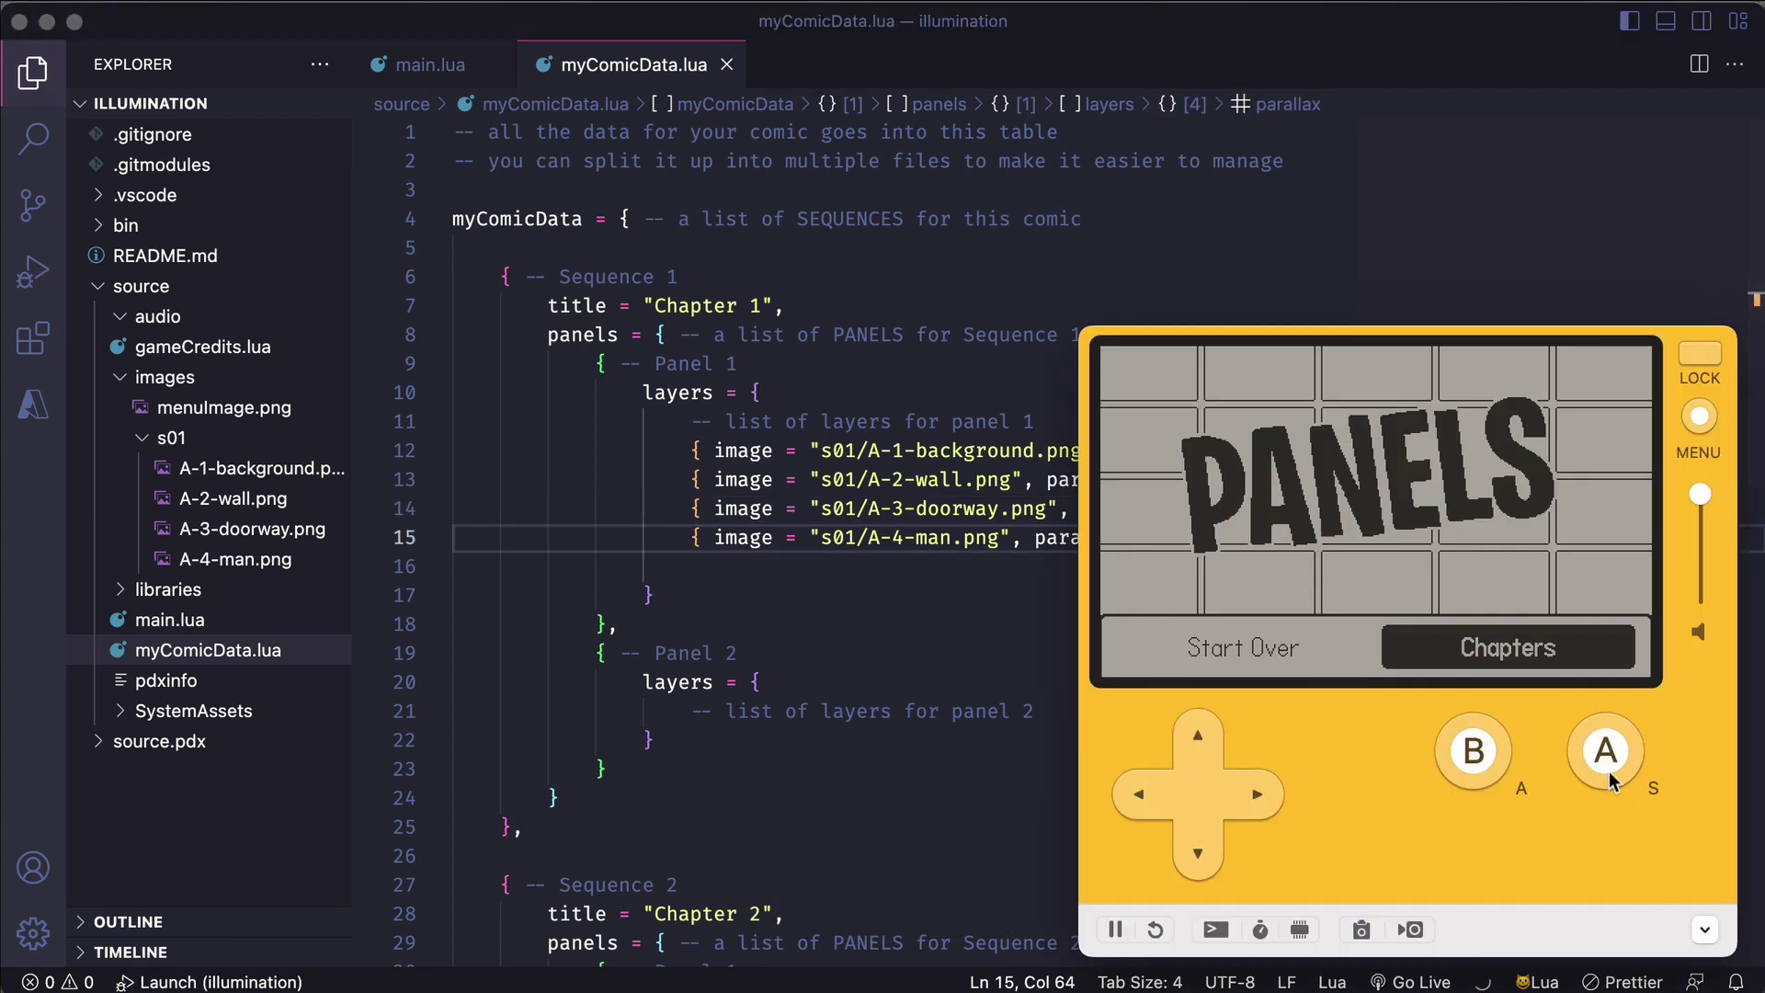
- Start Chapter 1 and pan the astronaut panel right and left twice to check parallax
click(1606, 752)
click(1606, 752)
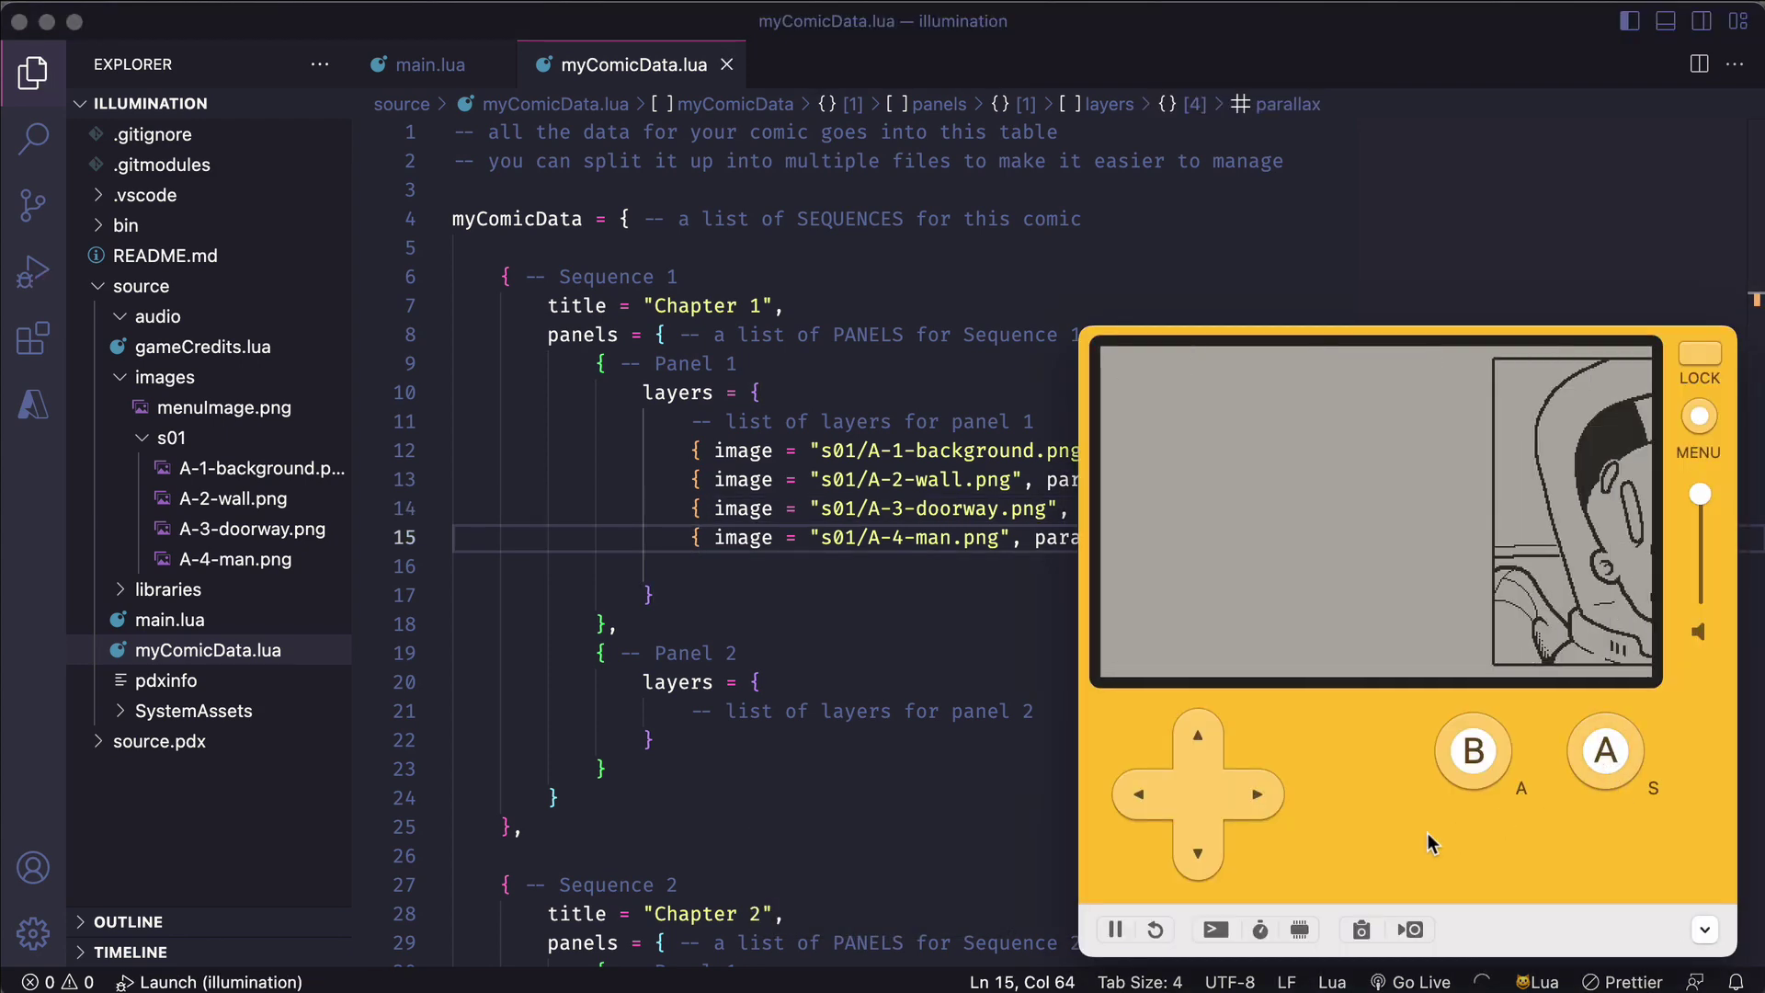
click(1261, 794)
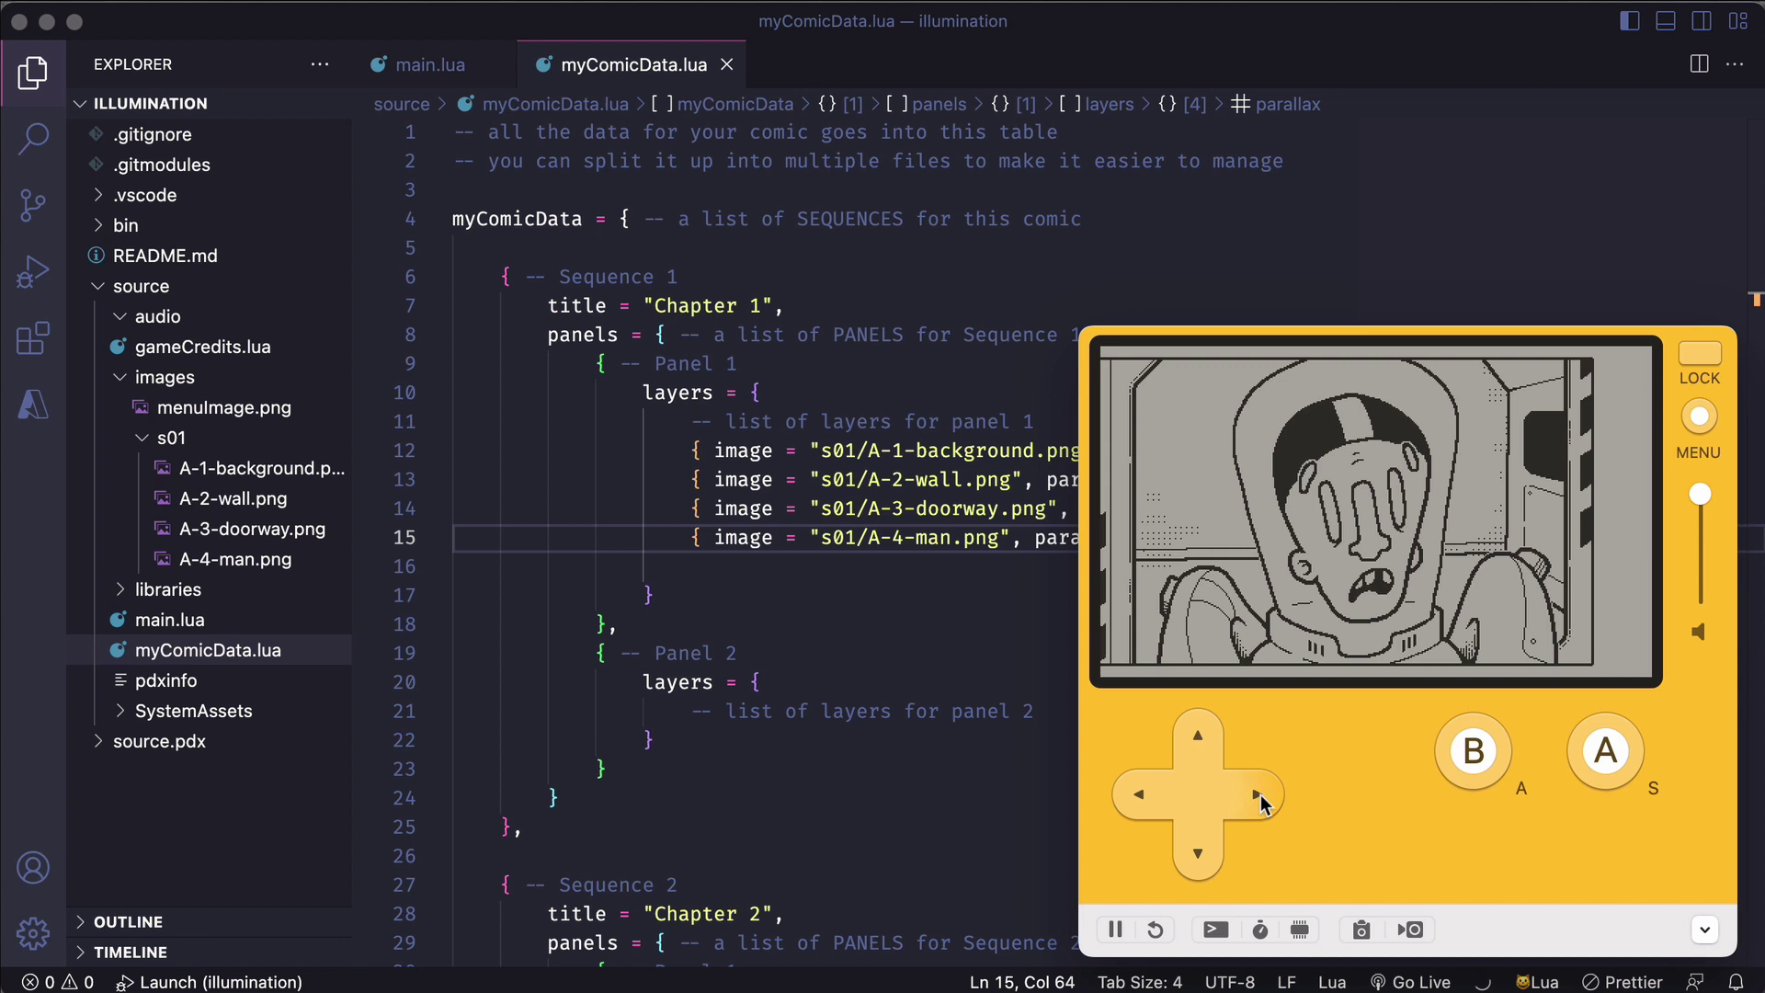
click(1139, 794)
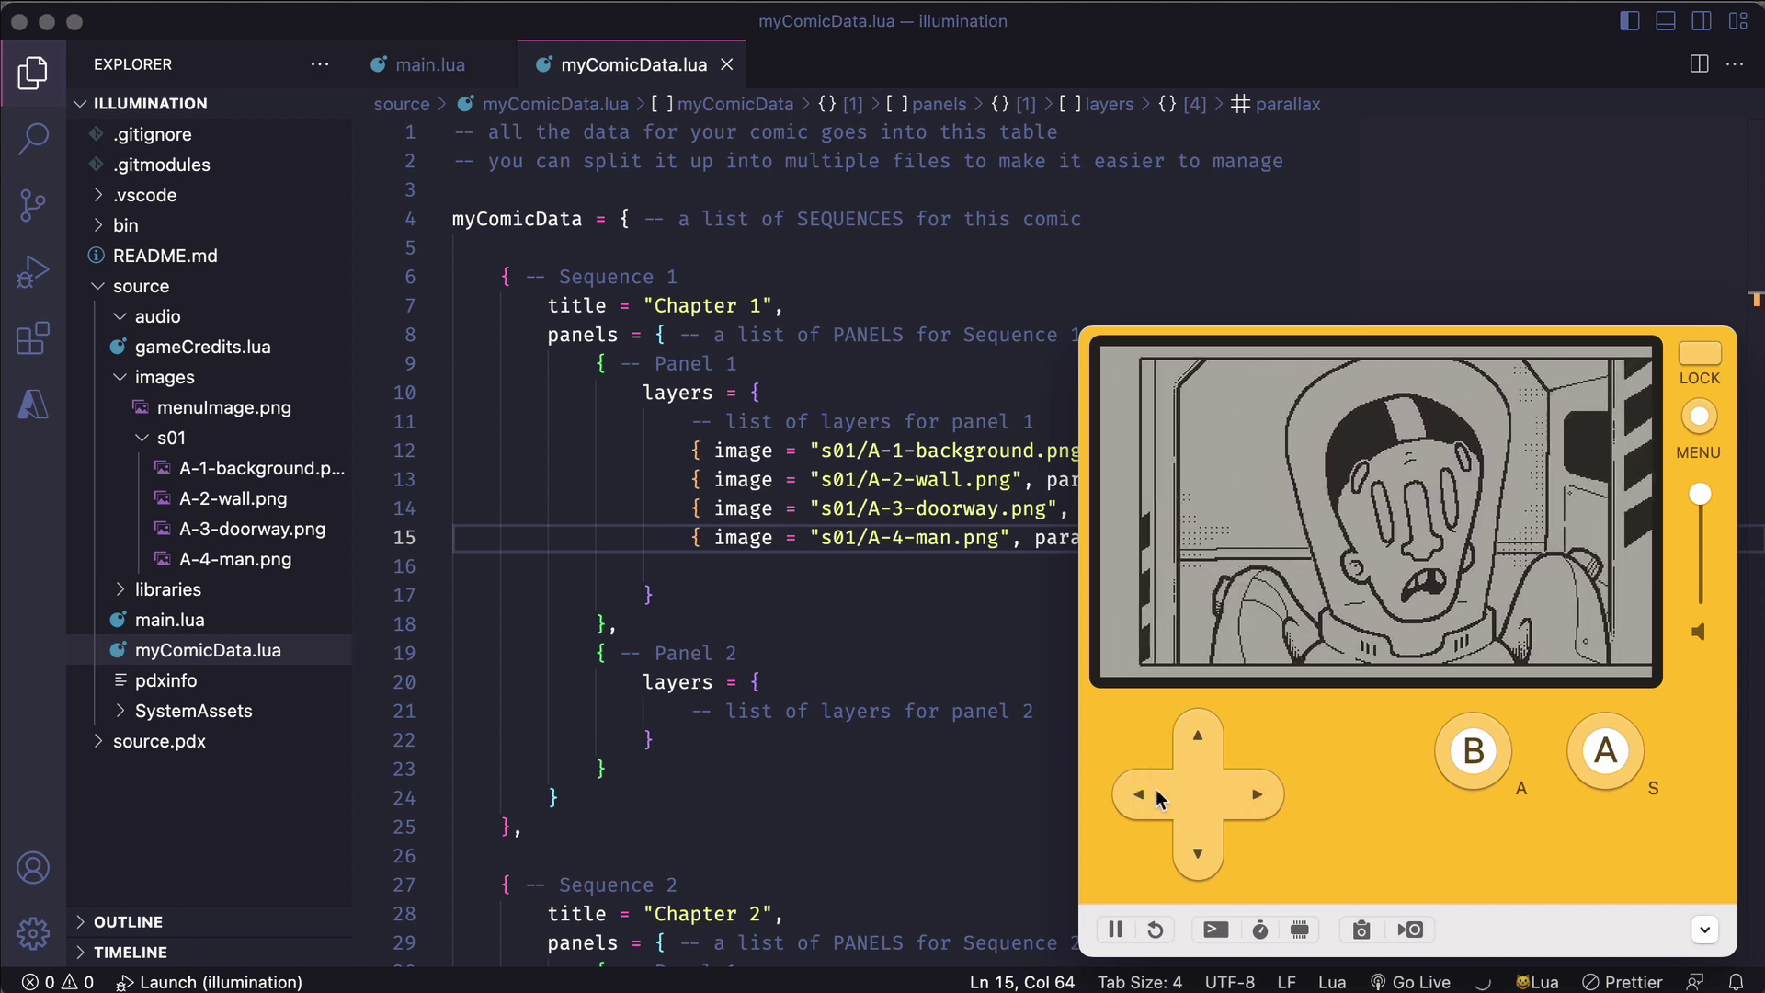
click(1260, 795)
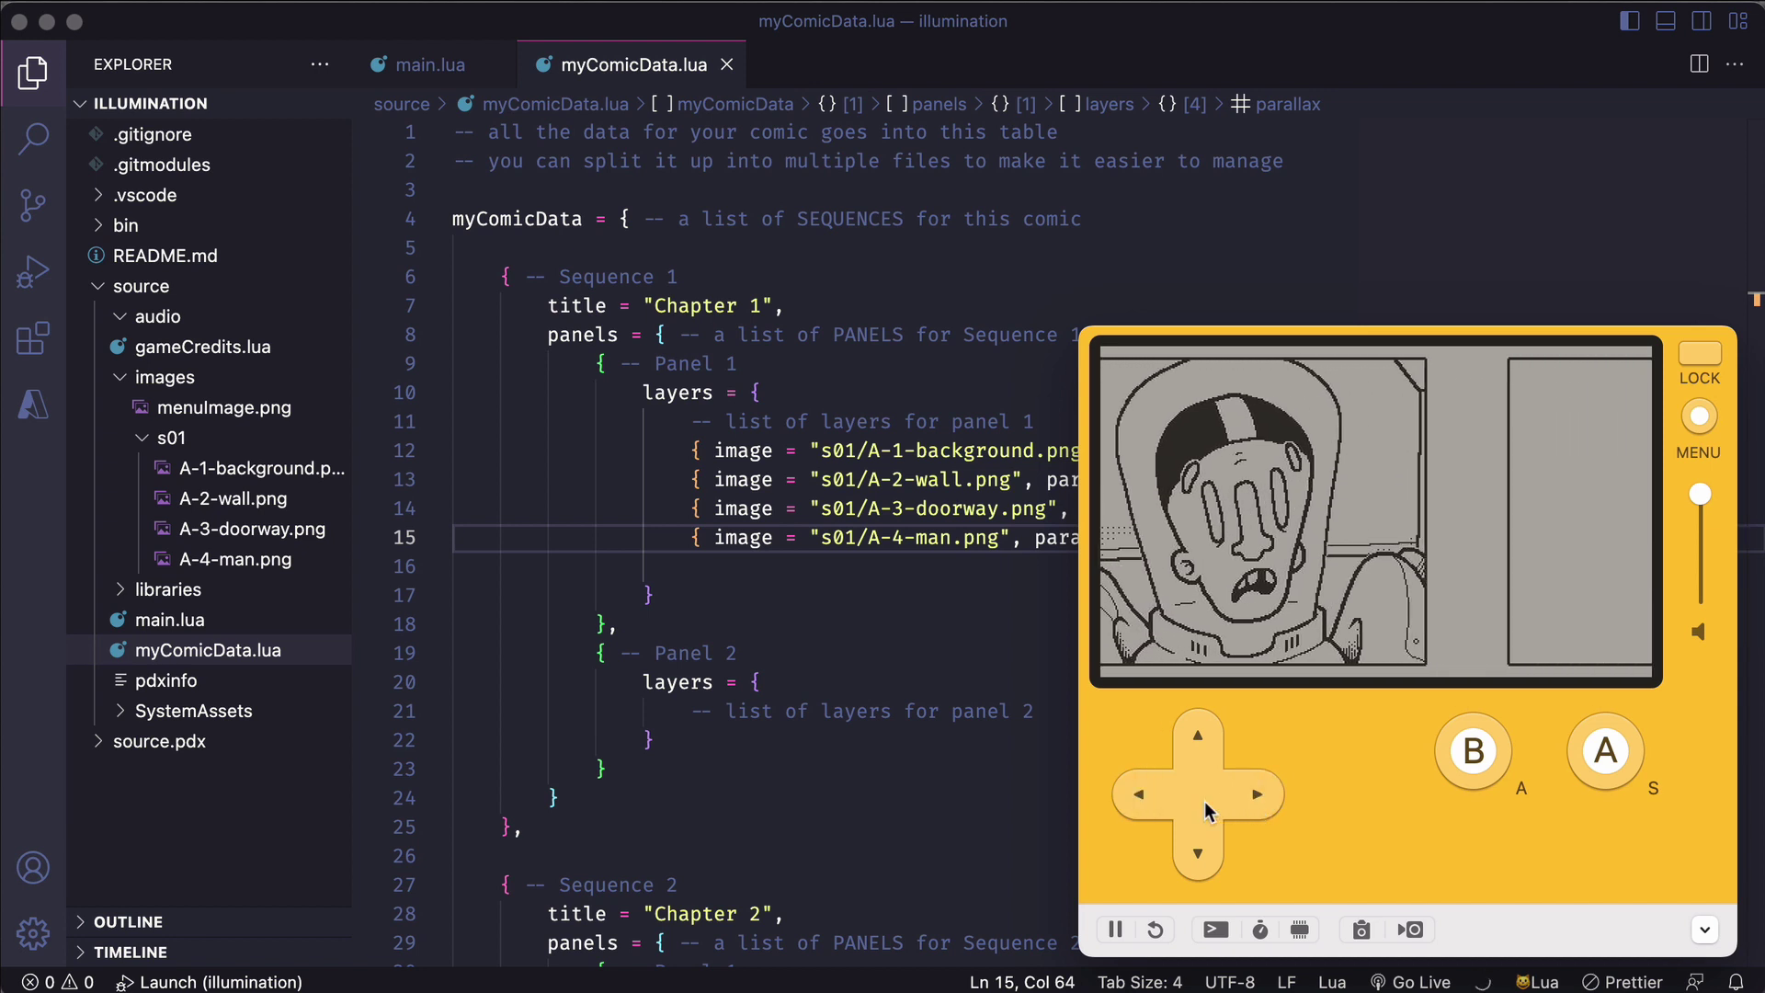
click(1140, 796)
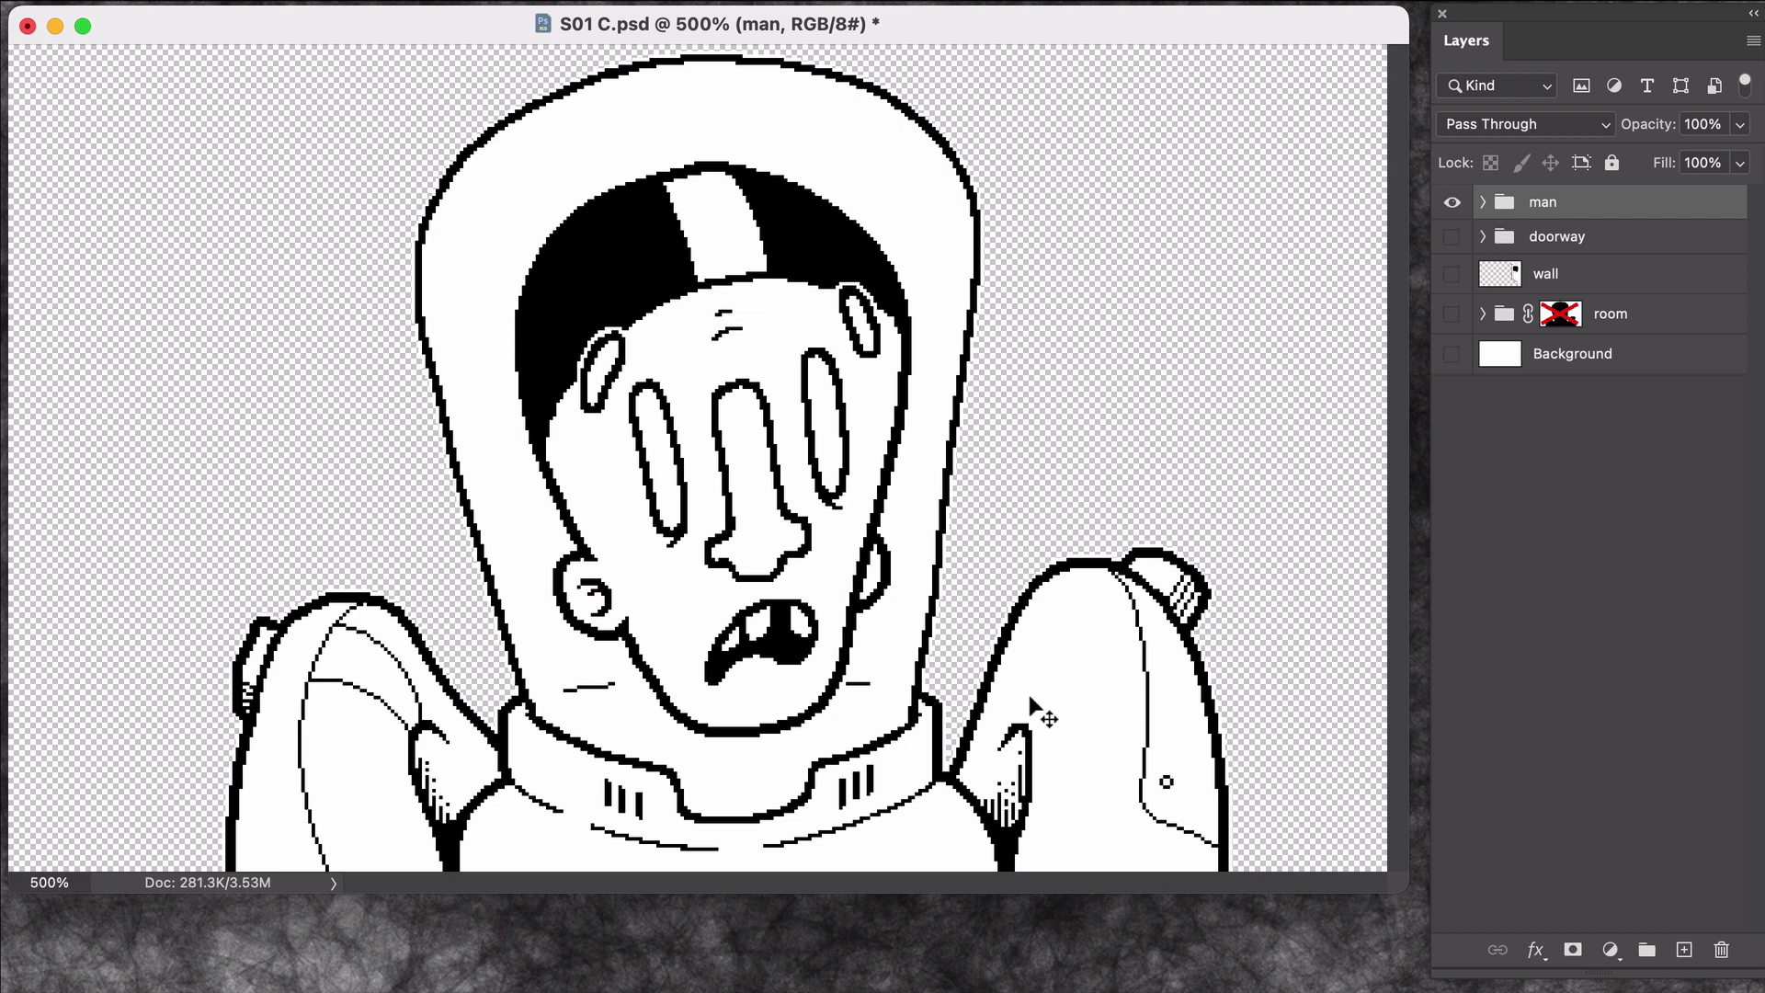
- Make two trial rectangular marquee selections on the man canvas, clearing each one
drag(211, 65, 1238, 884)
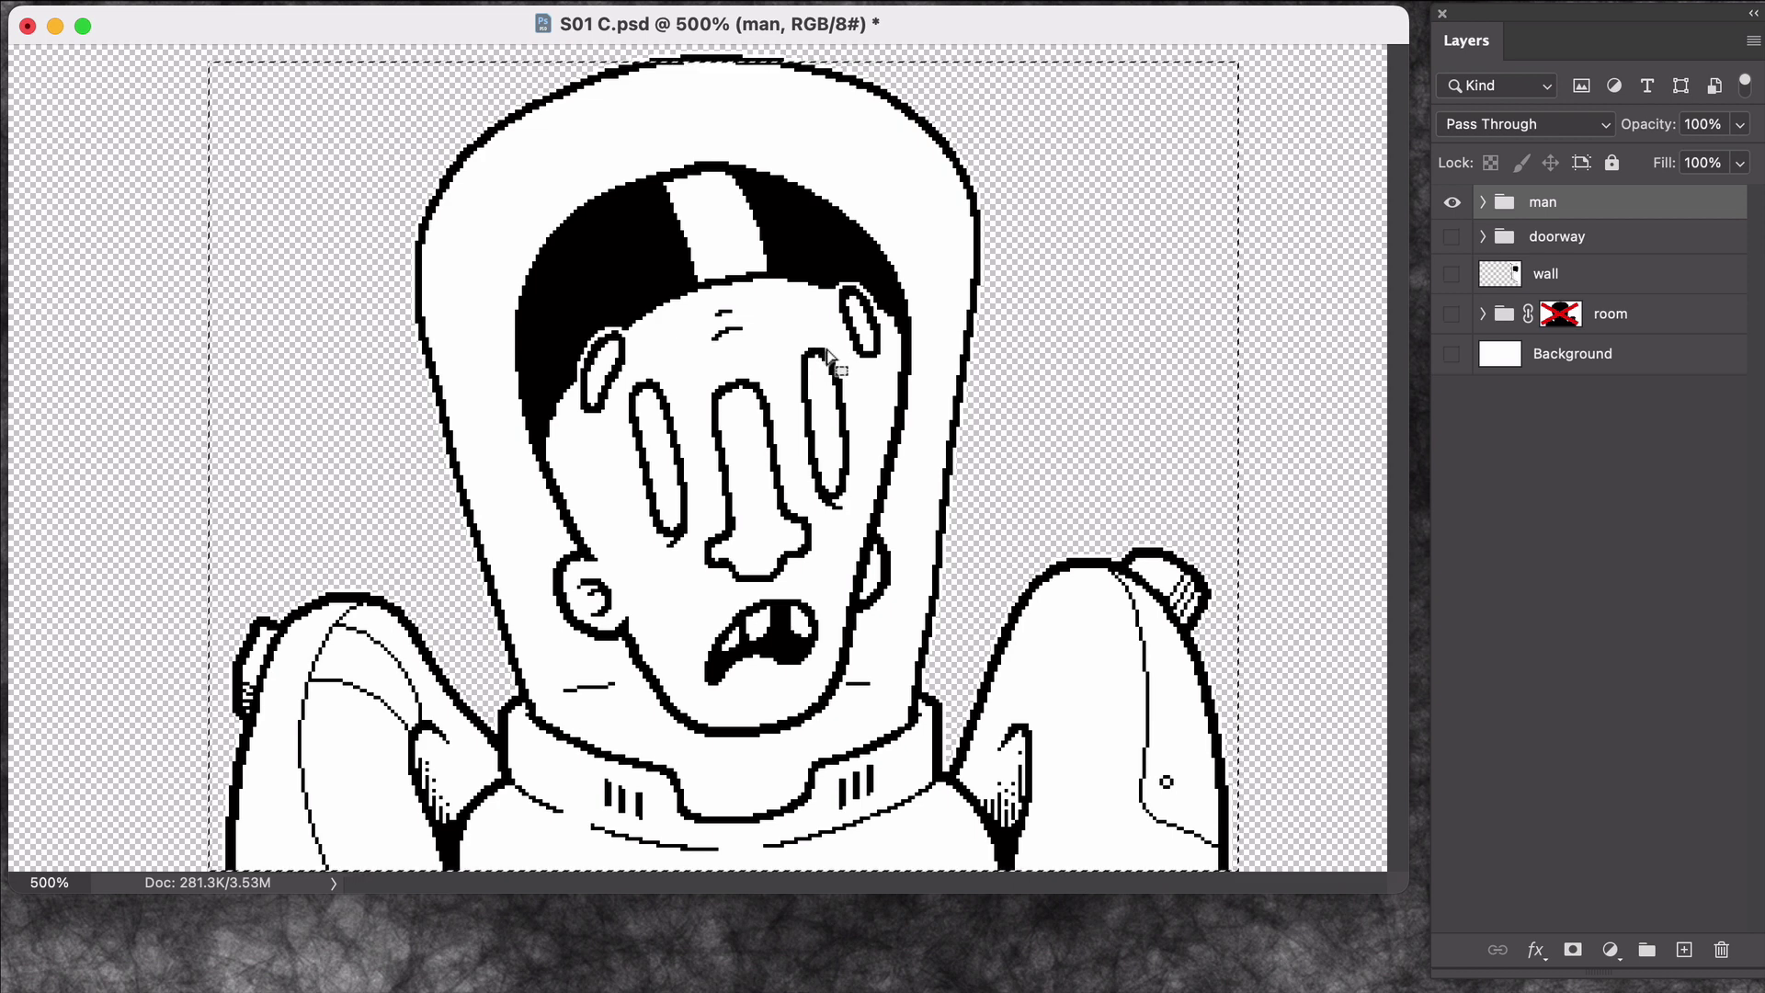
click(197, 64)
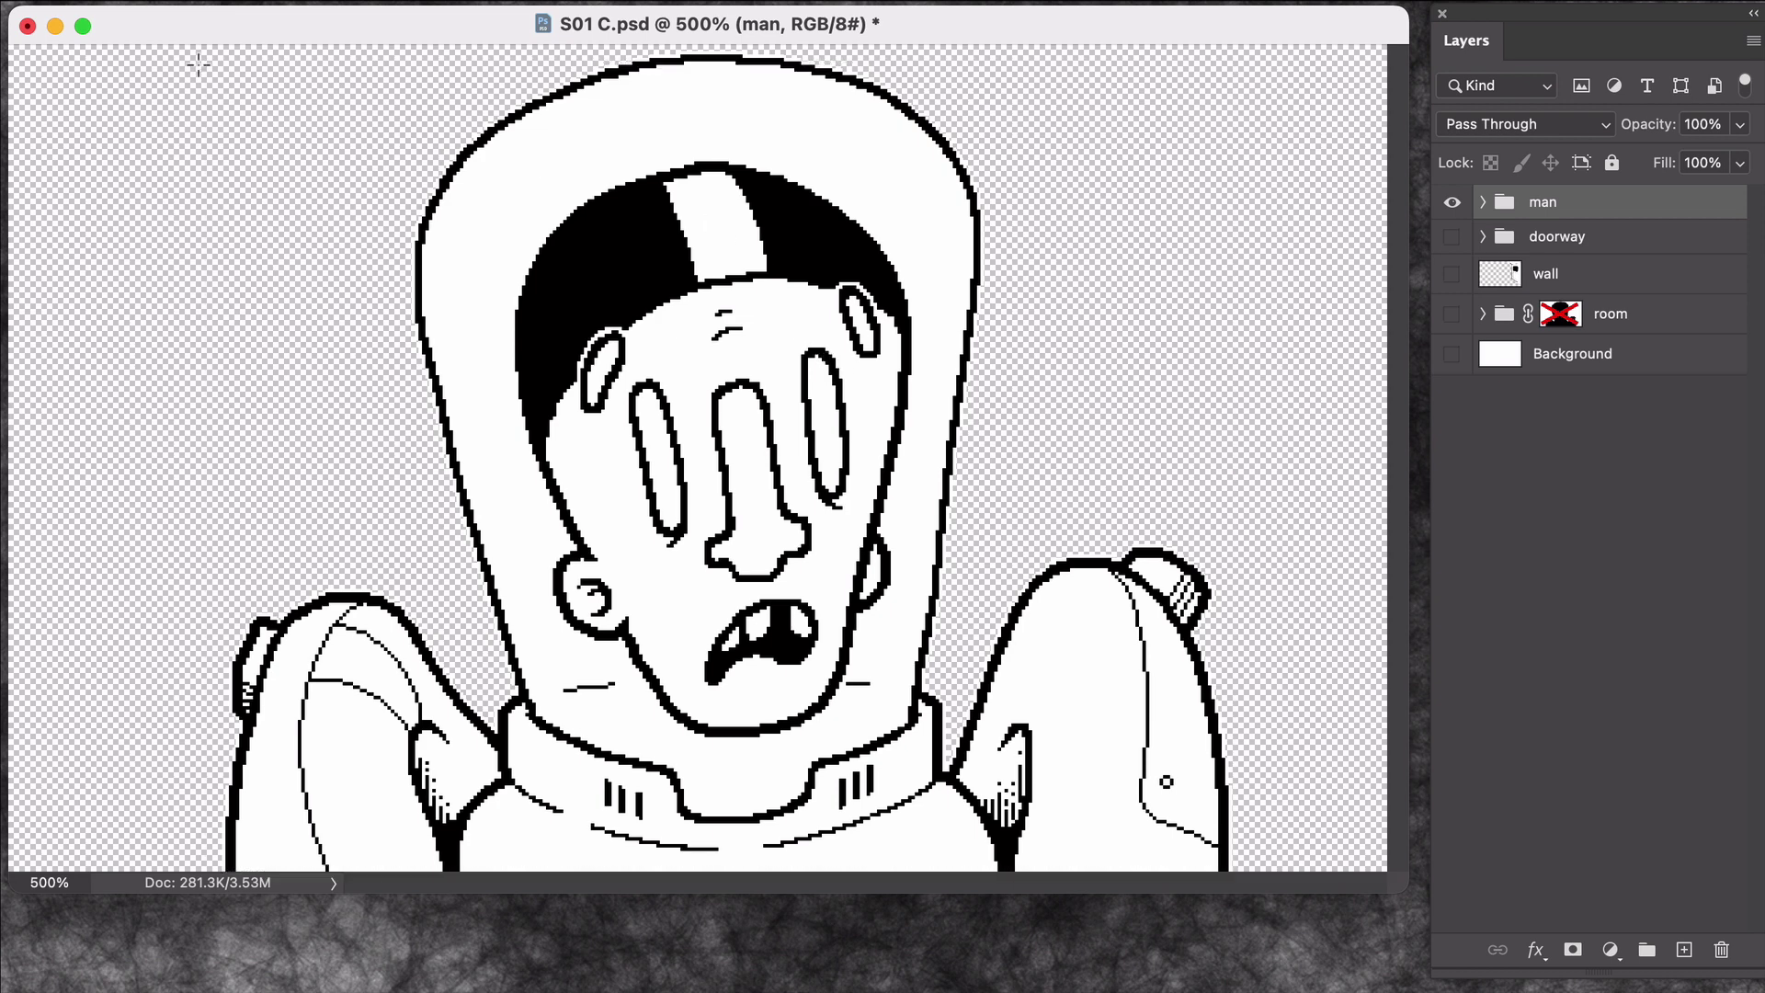
drag(211, 65, 8, 44)
key(super+d)
- Bring the Finder source folder forward and lengthen it to list all 29 files
key(super+Tab)
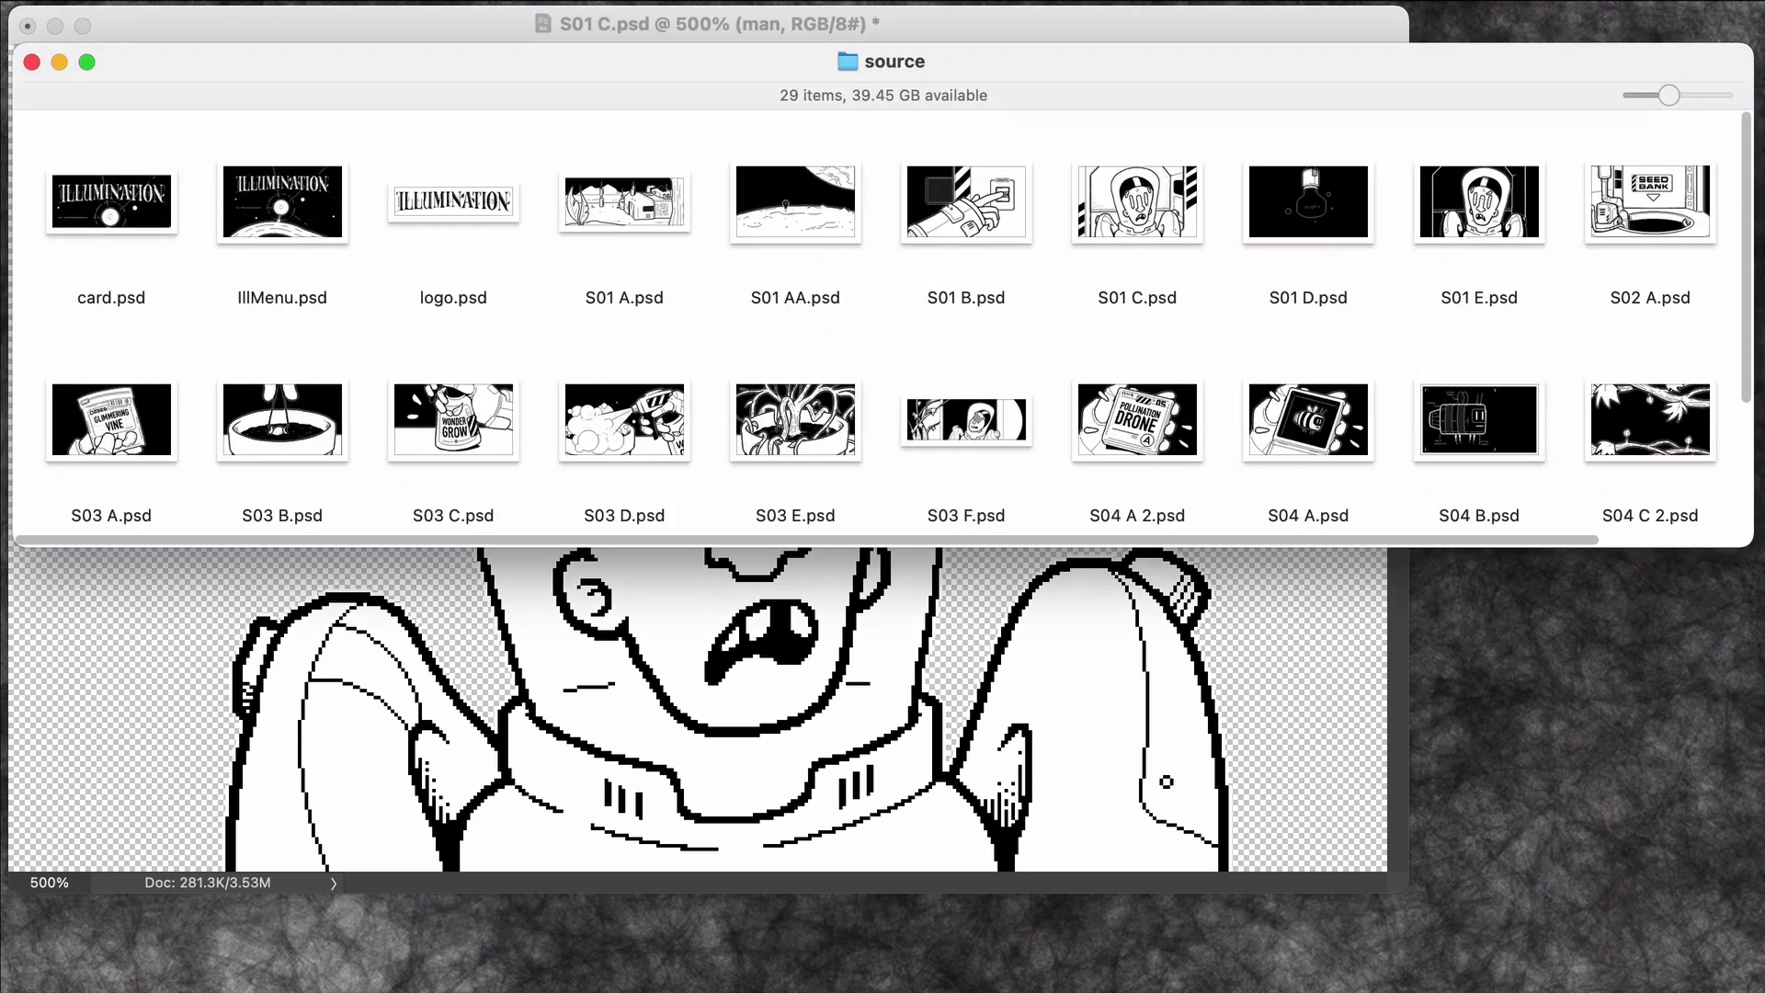
drag(1321, 549, 1323, 828)
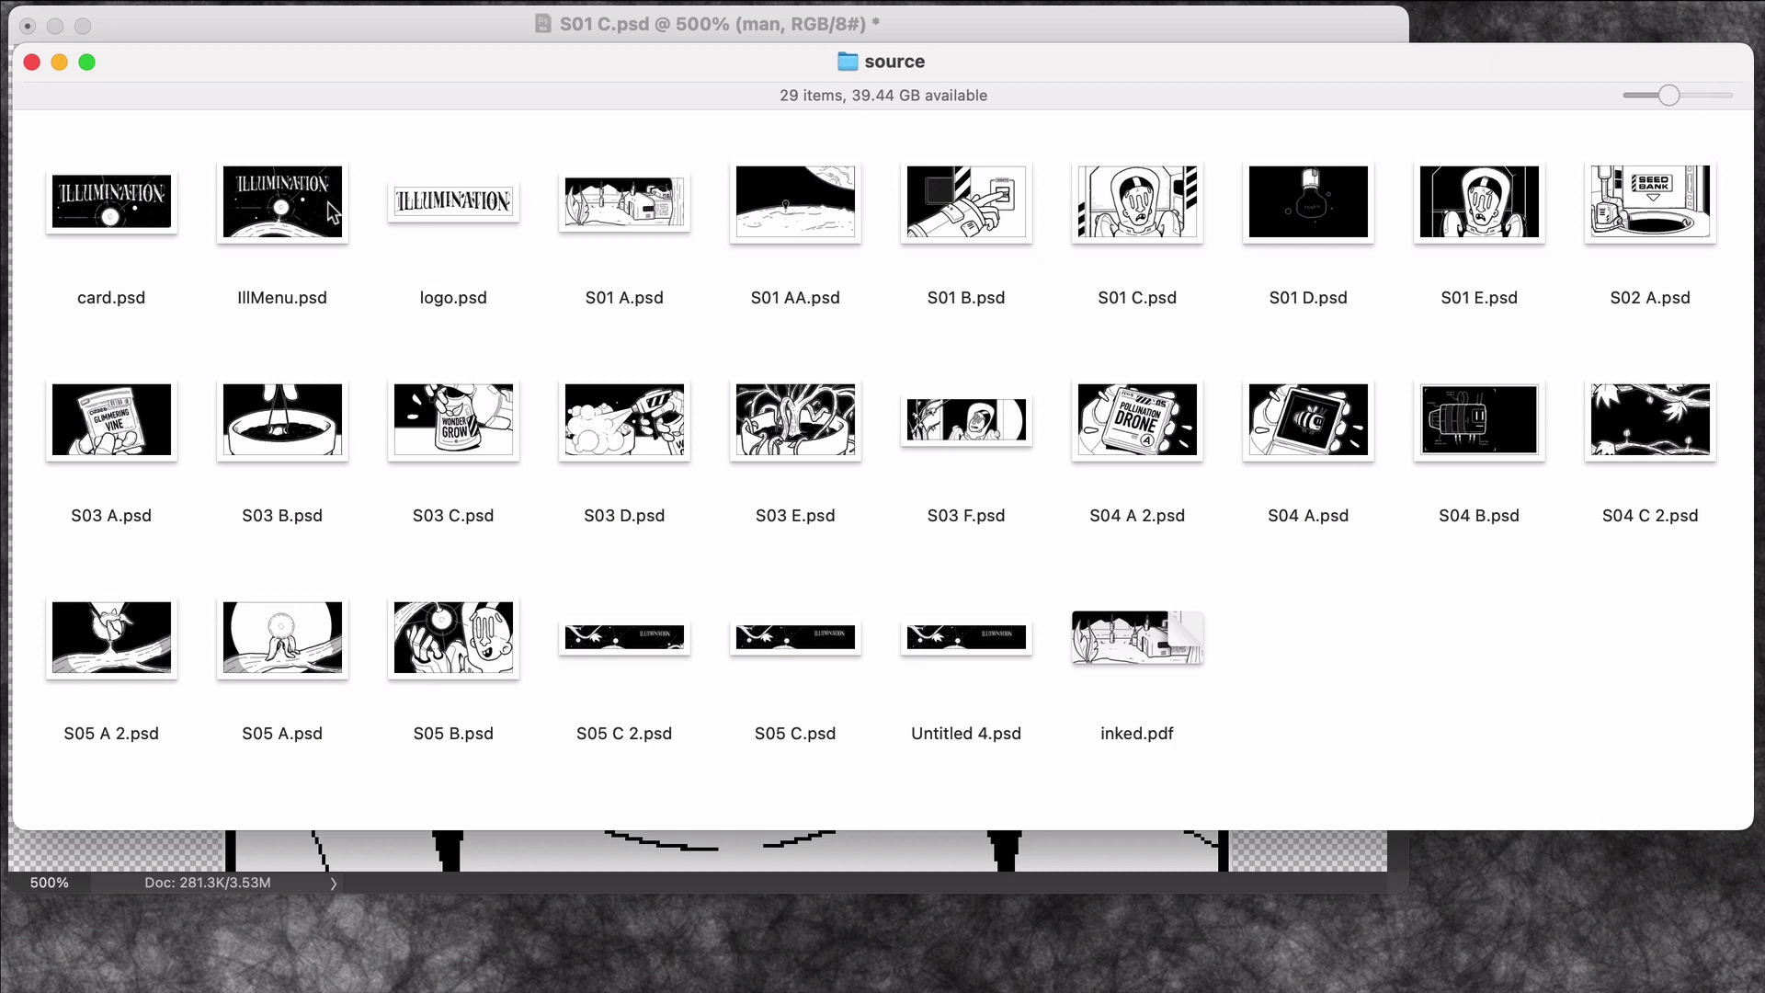